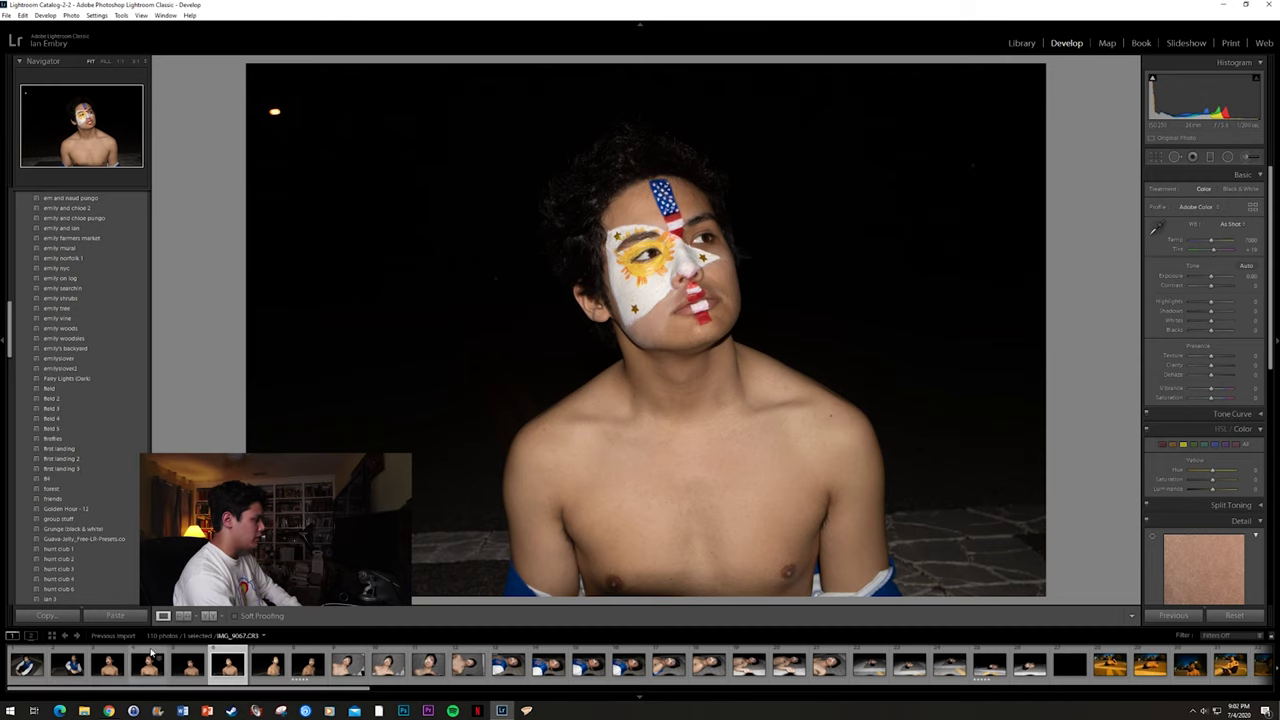
Step: Switch to the Library in Loupe view and show all photographs in the catalog
key(e)
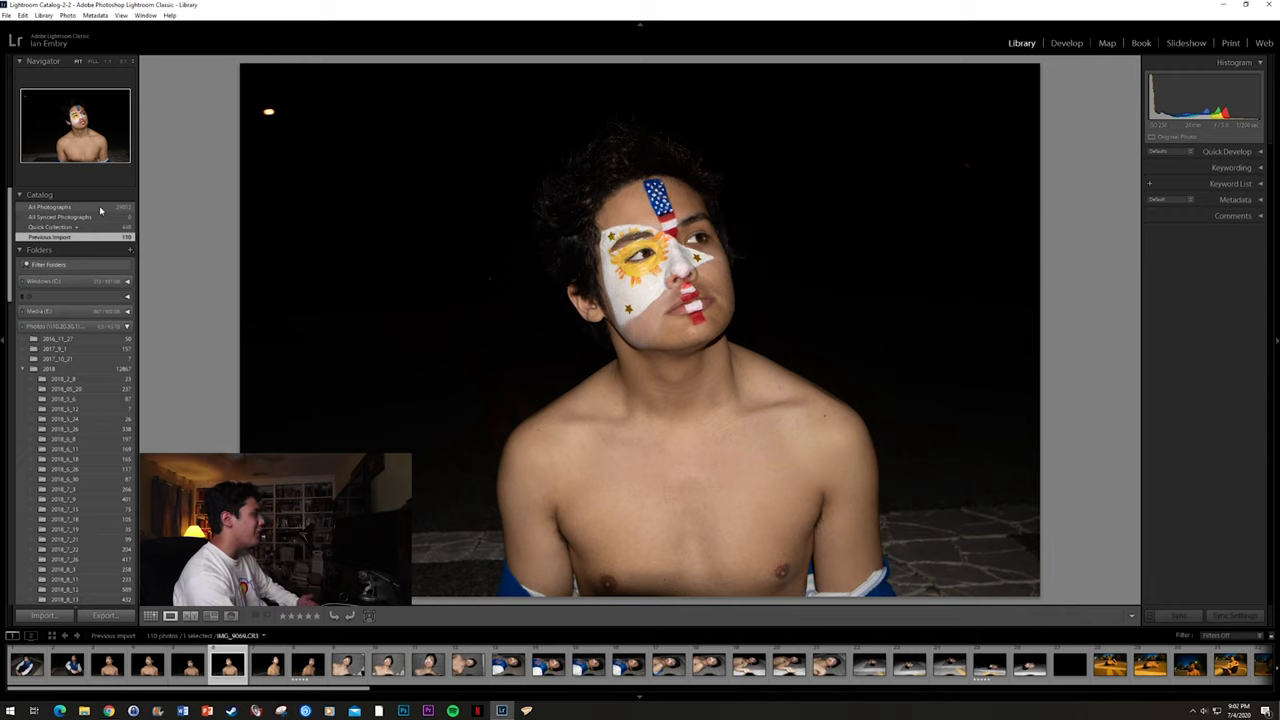
click(100, 207)
scroll(601, 335, down, 15)
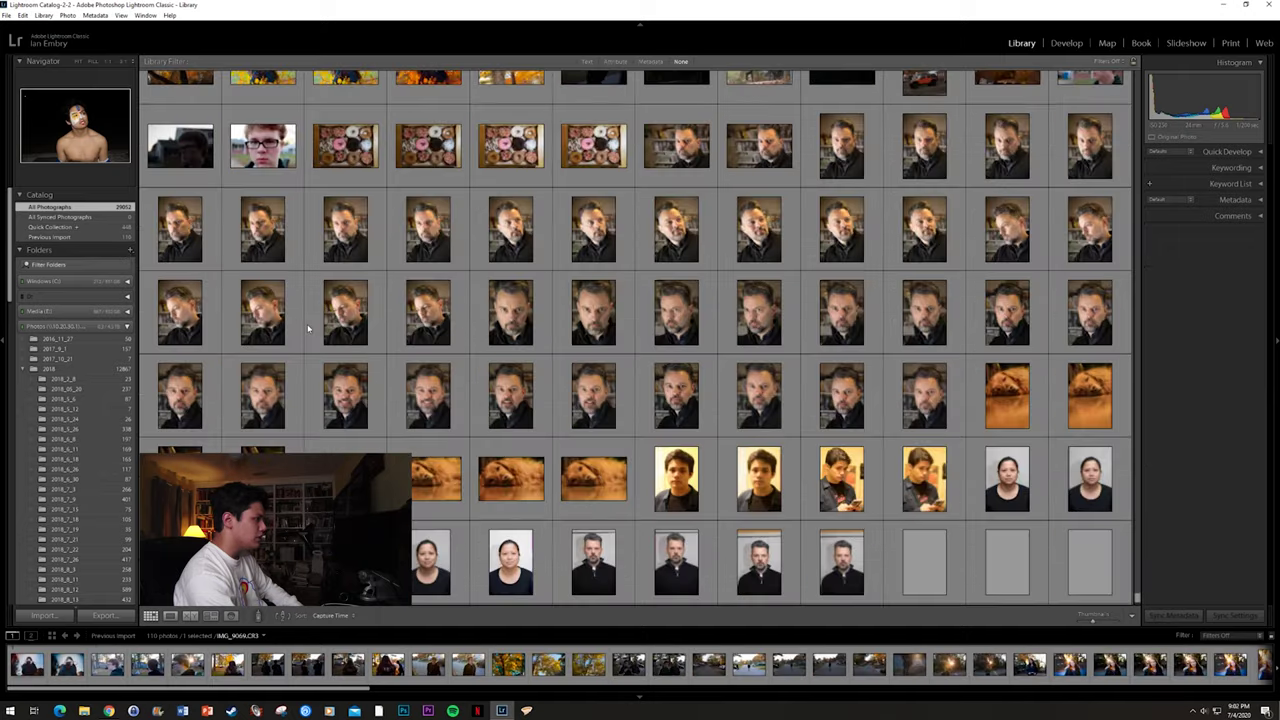
Step: Browse the catalog thumbnails for the outdoor portrait shoot with the denim jacket
scroll(601, 335, down, 10)
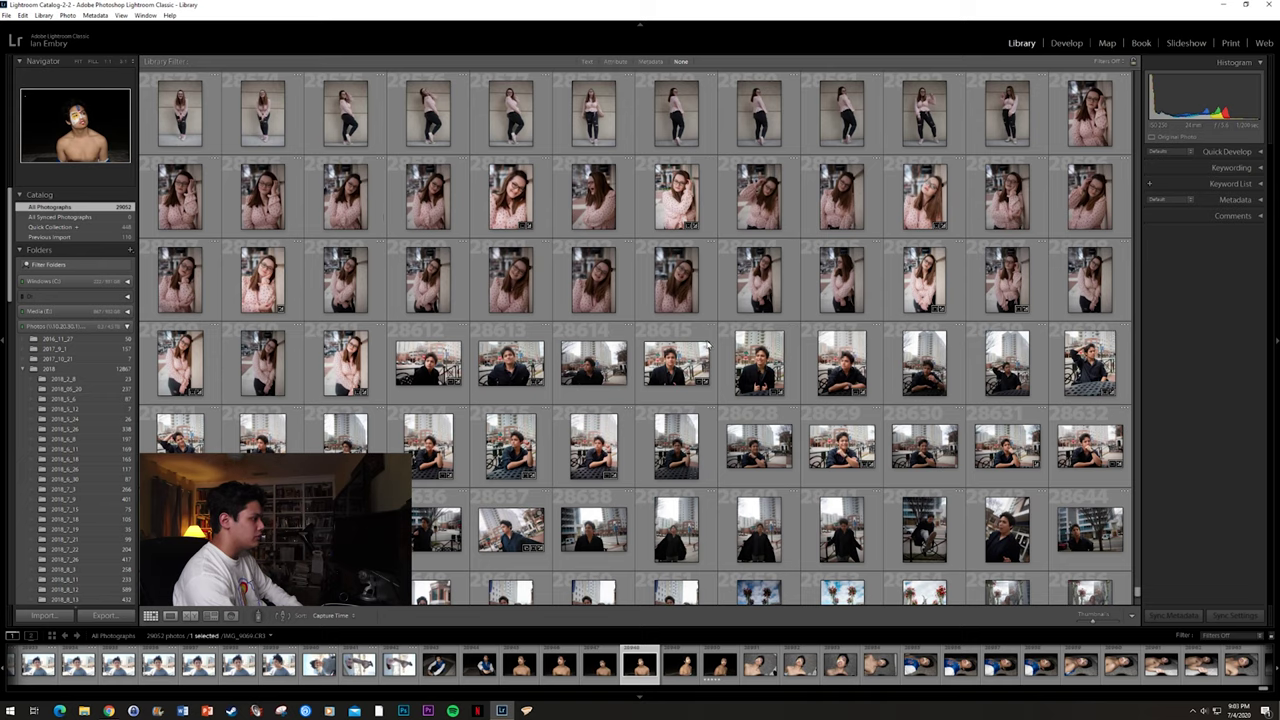
scroll(820, 354, down, 10)
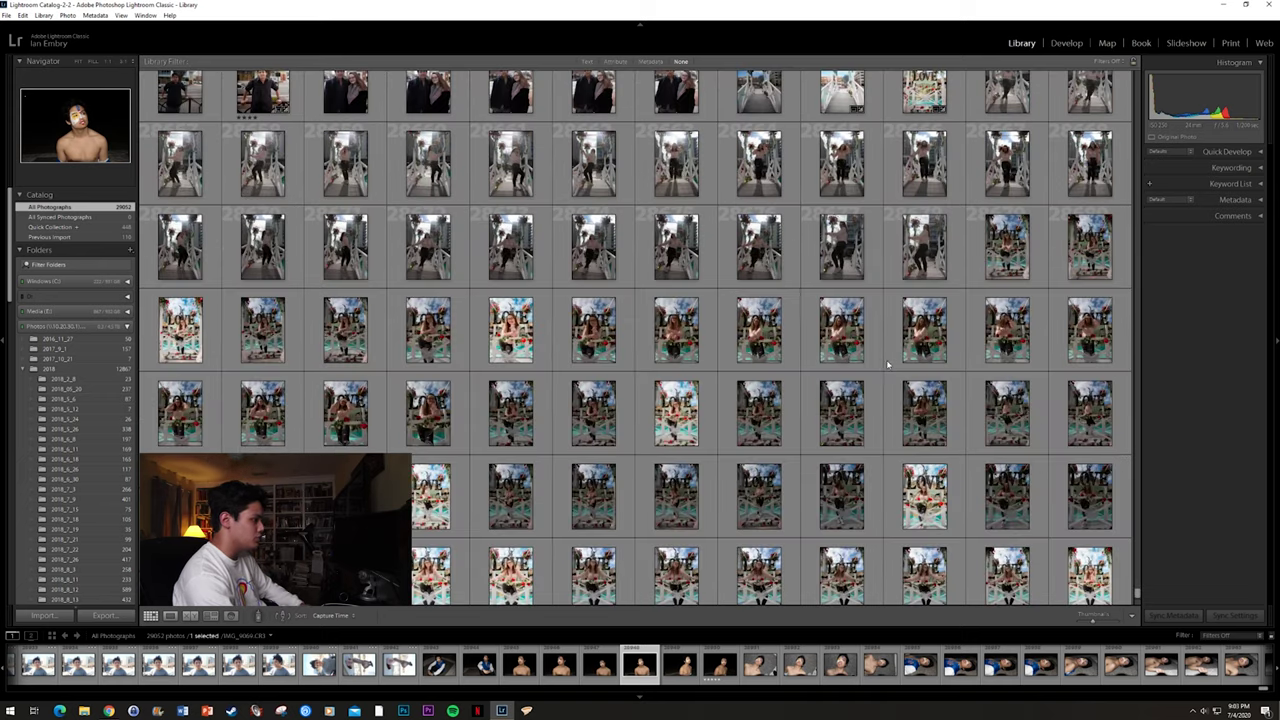
scroll(781, 354, up, 15)
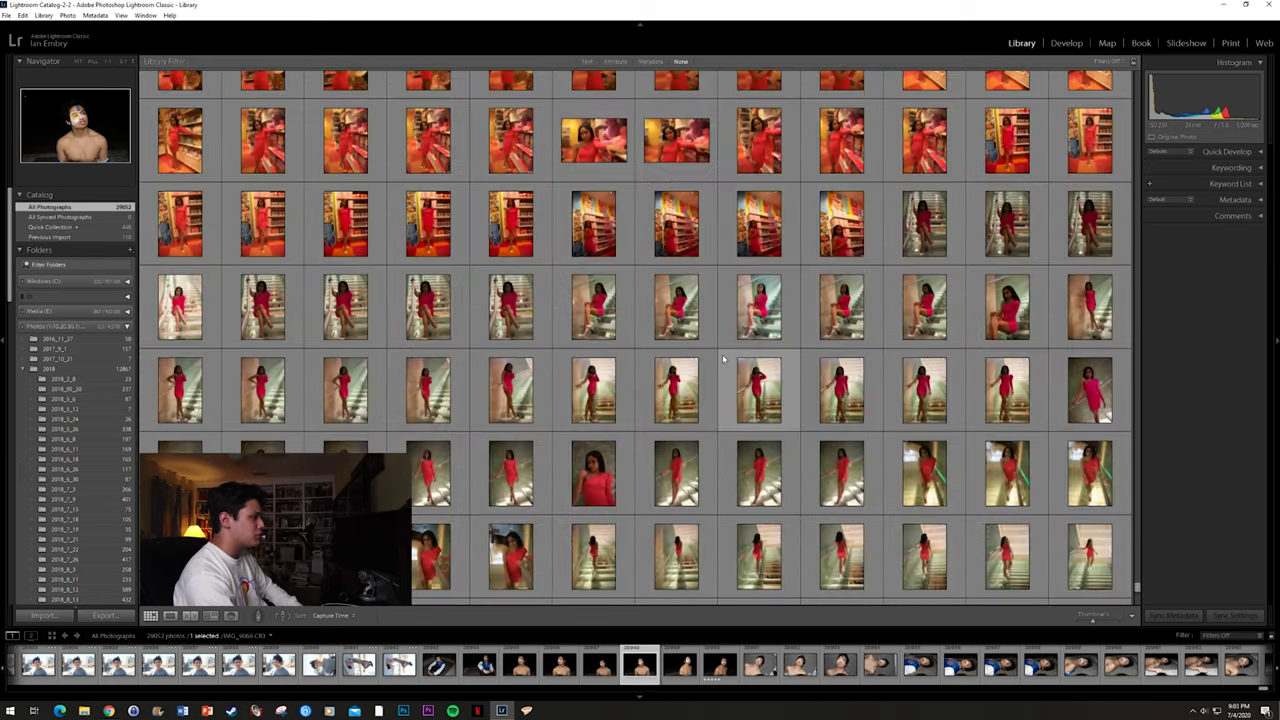
scroll(722, 354, down, 15)
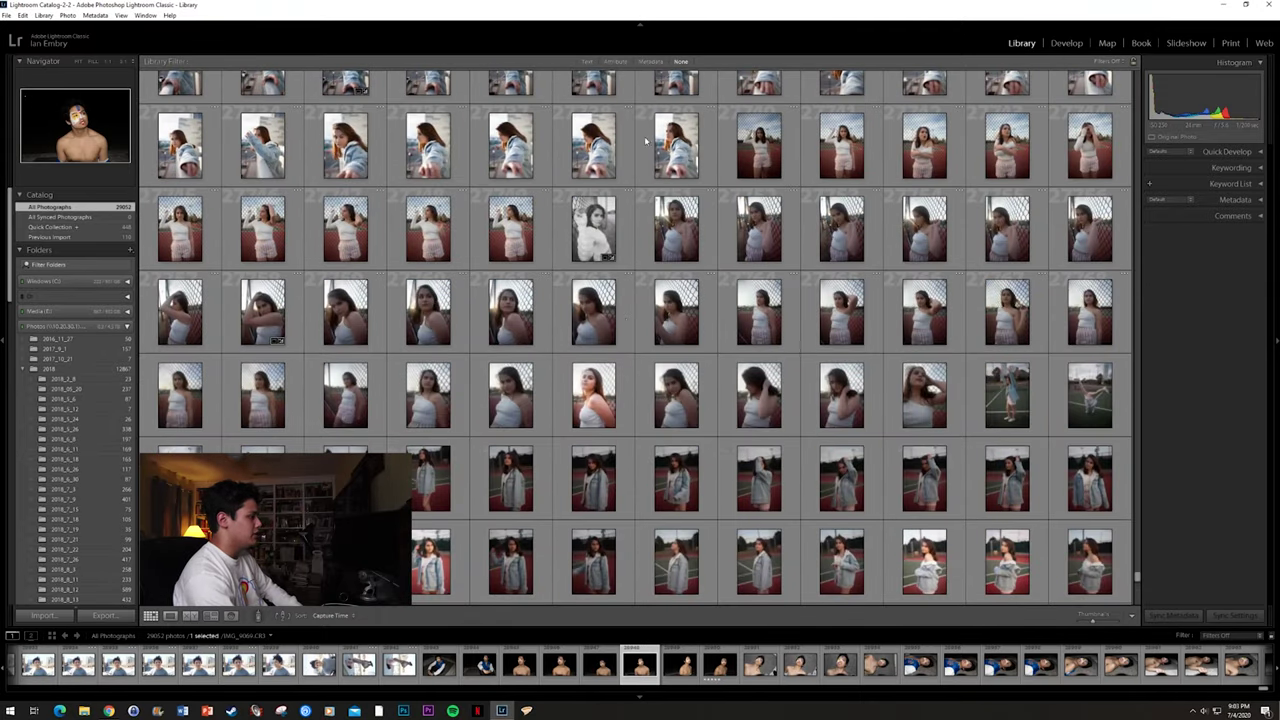
scroll(640, 330, up, 2)
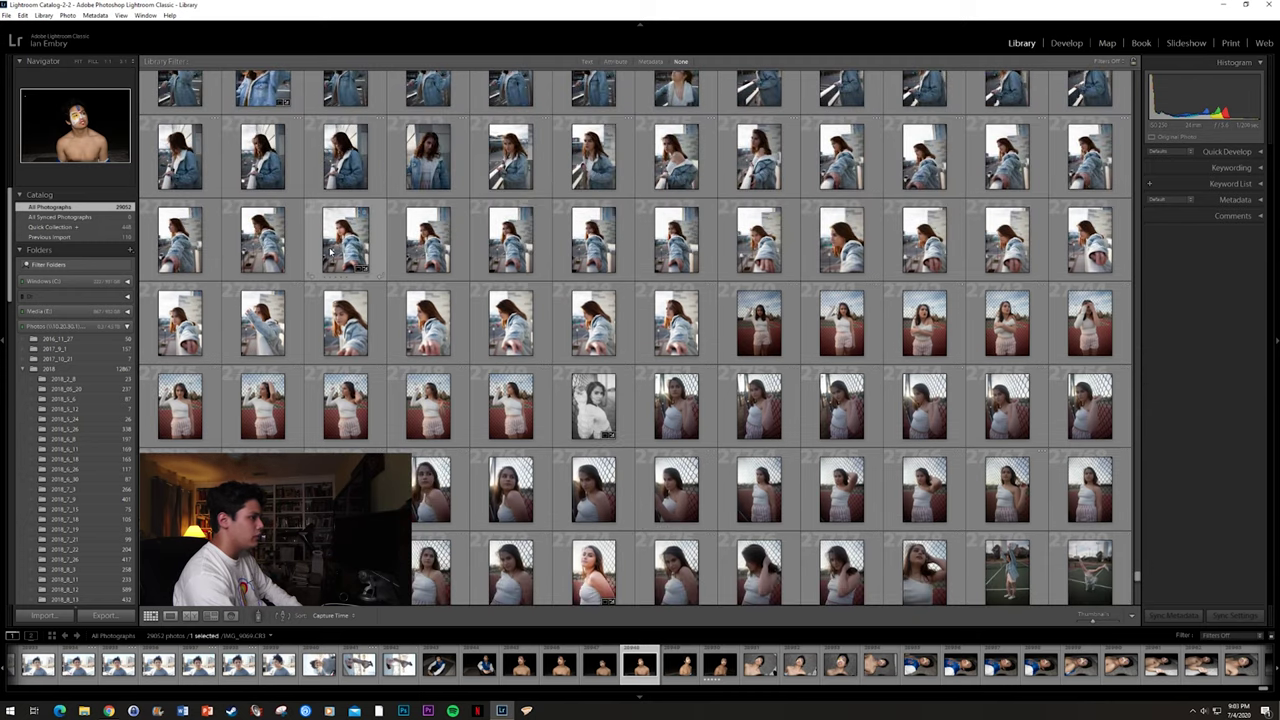
scroll(334, 252, up, 3)
scroll(436, 253, down, 4)
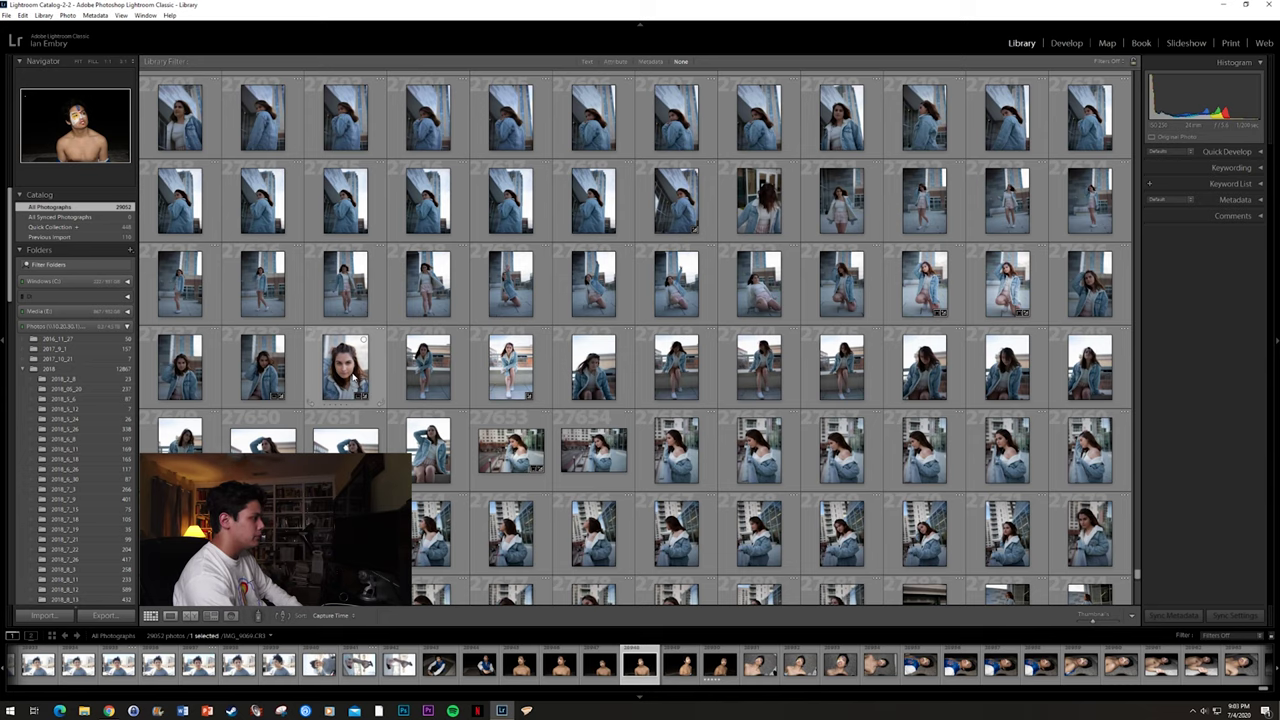
Step: View the denim-jacket close-up, the hand-in-hair portrait and the landscape railing shot at full size, and return to the thumbnail grid
double_click(350, 379)
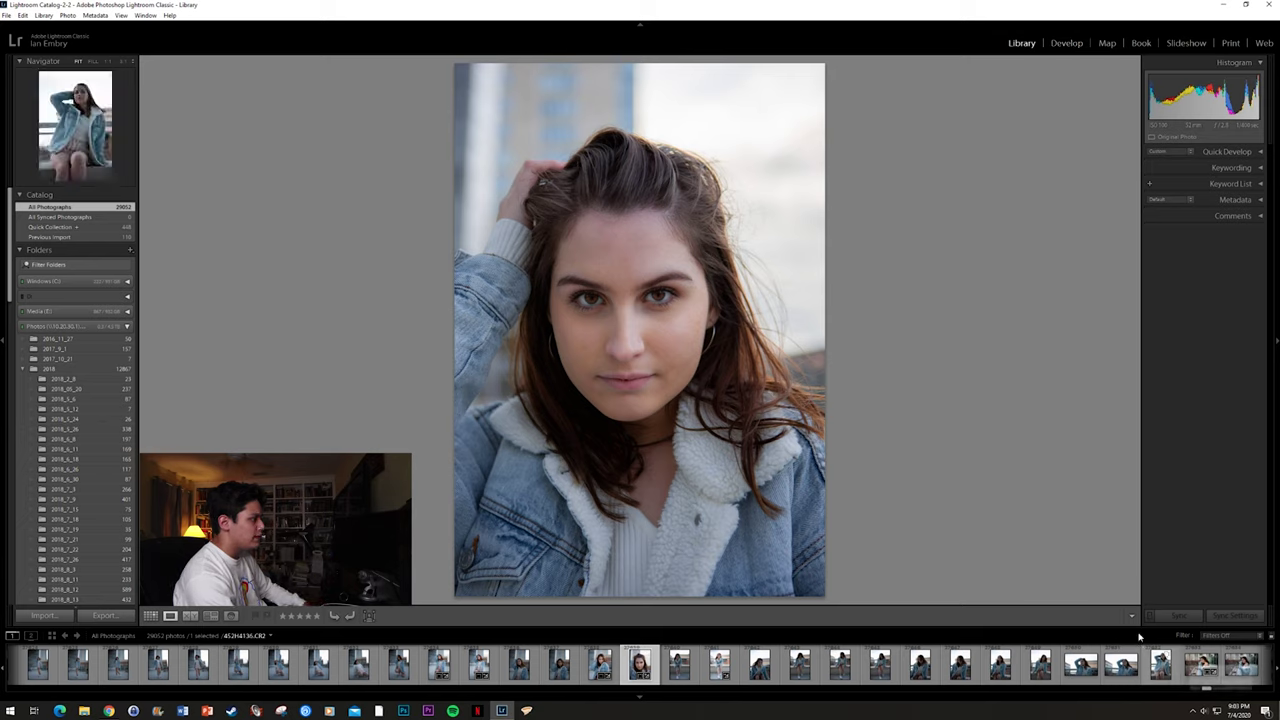
click(615, 667)
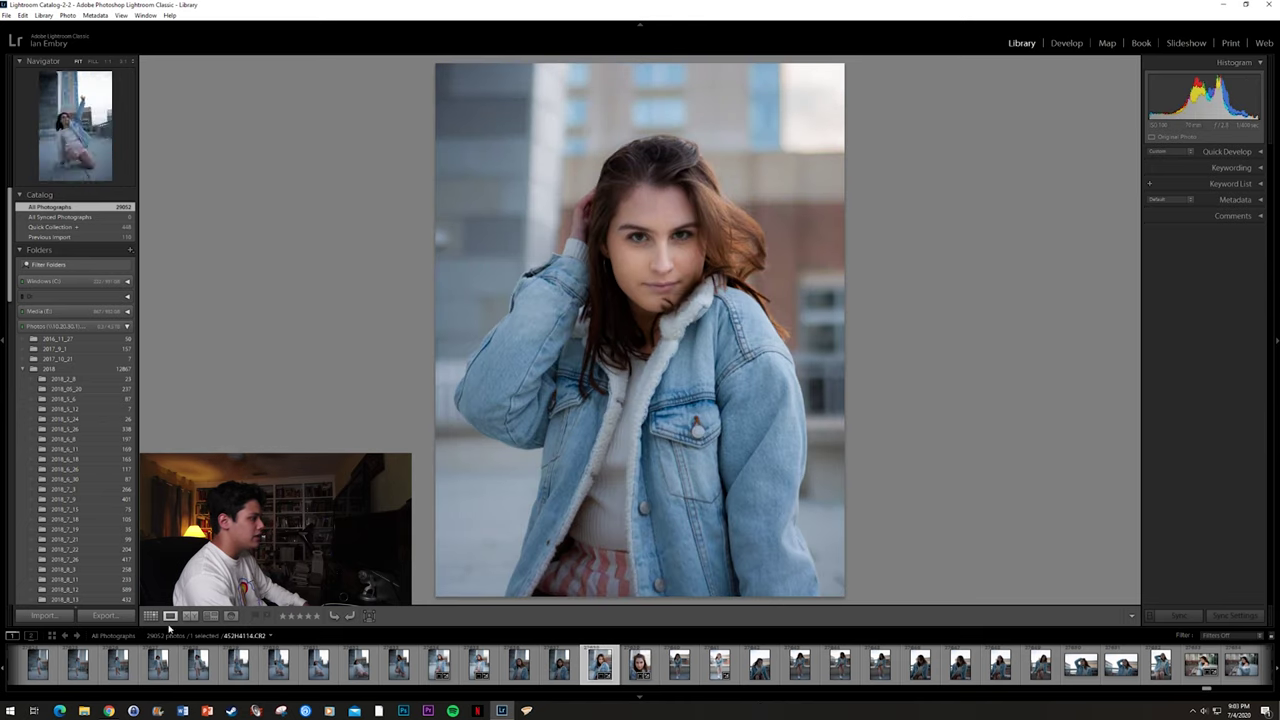
click(1192, 674)
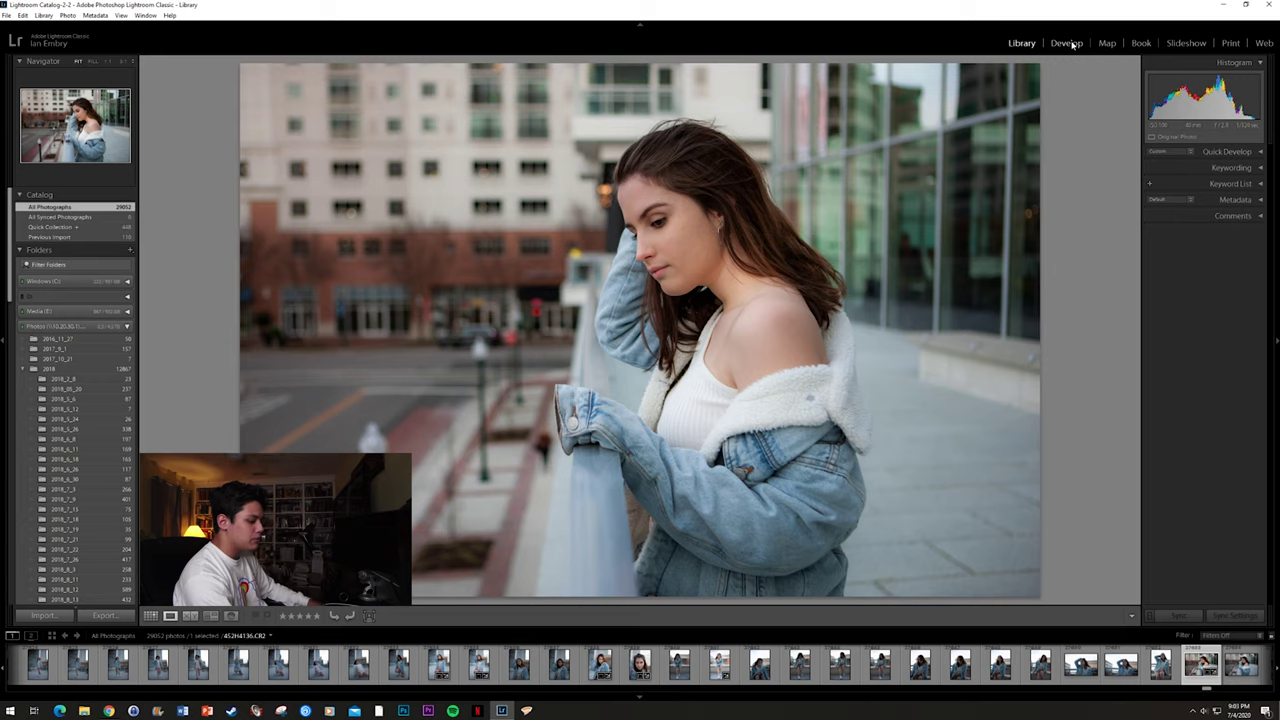
click(1067, 43)
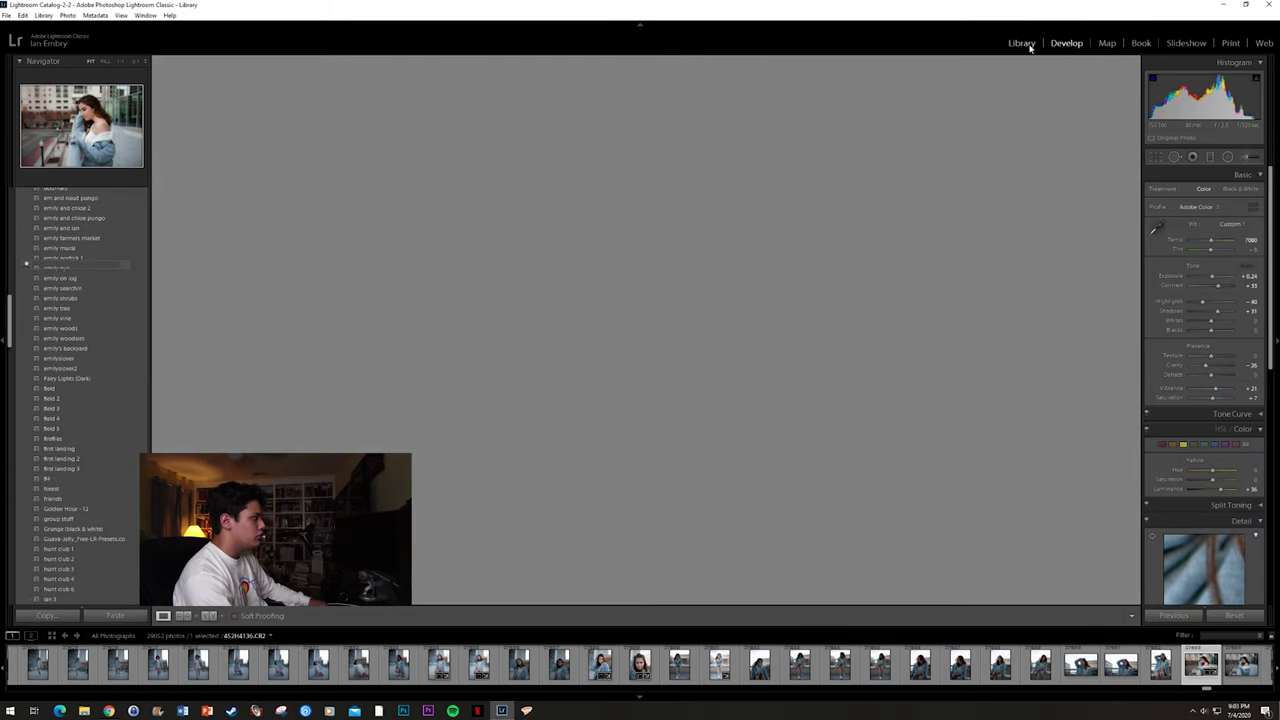
click(1027, 45)
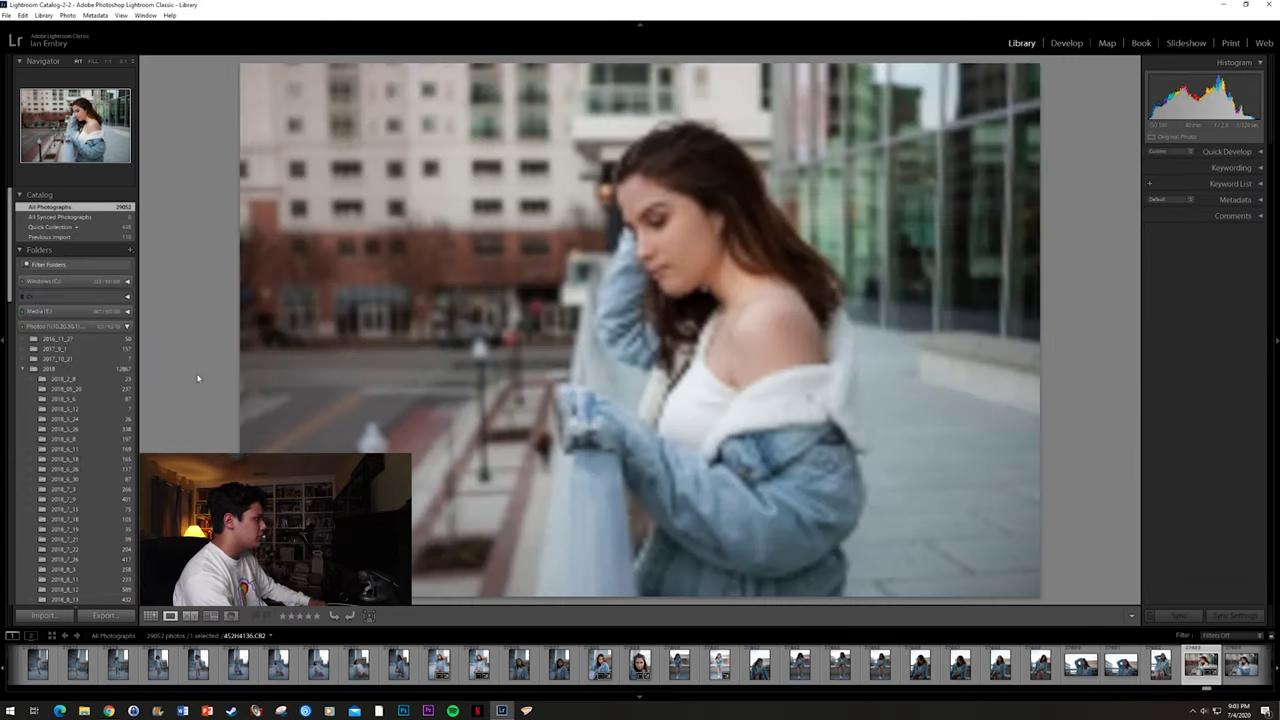
key(g)
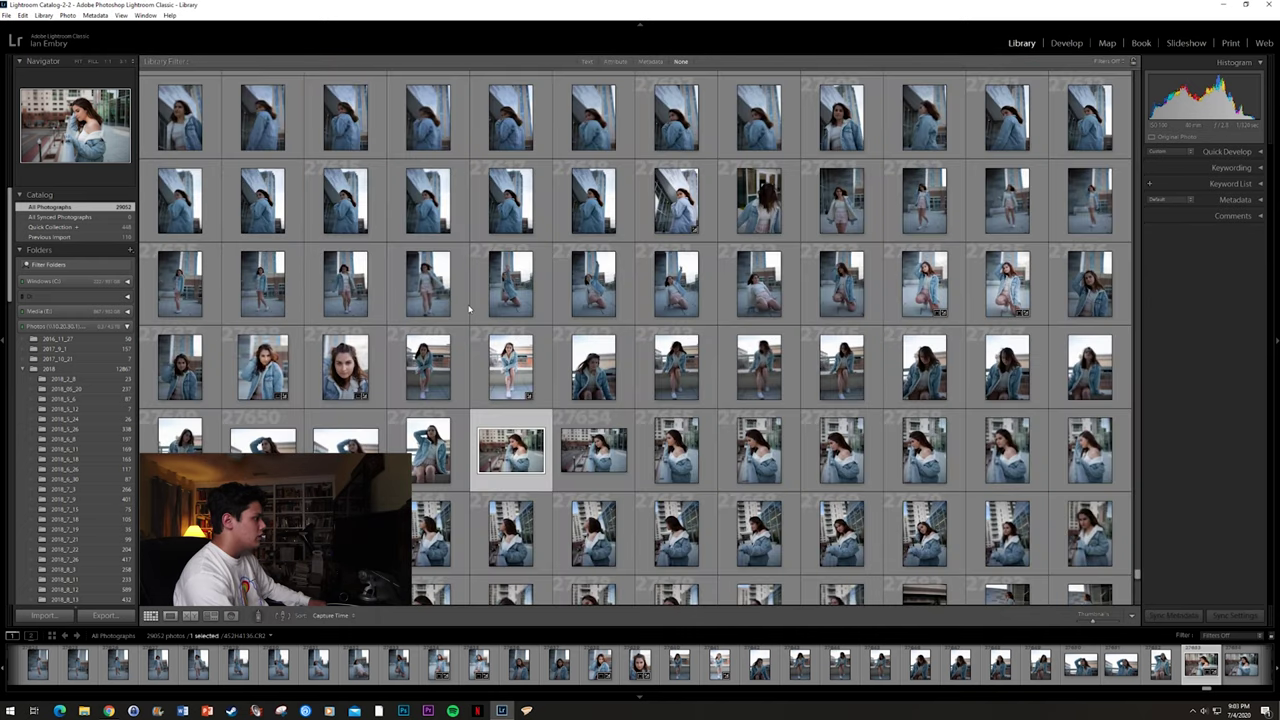
Step: Browse back through the catalog's older shoots to the dark portraits lit by a glowing jar
scroll(500, 317, up, 20)
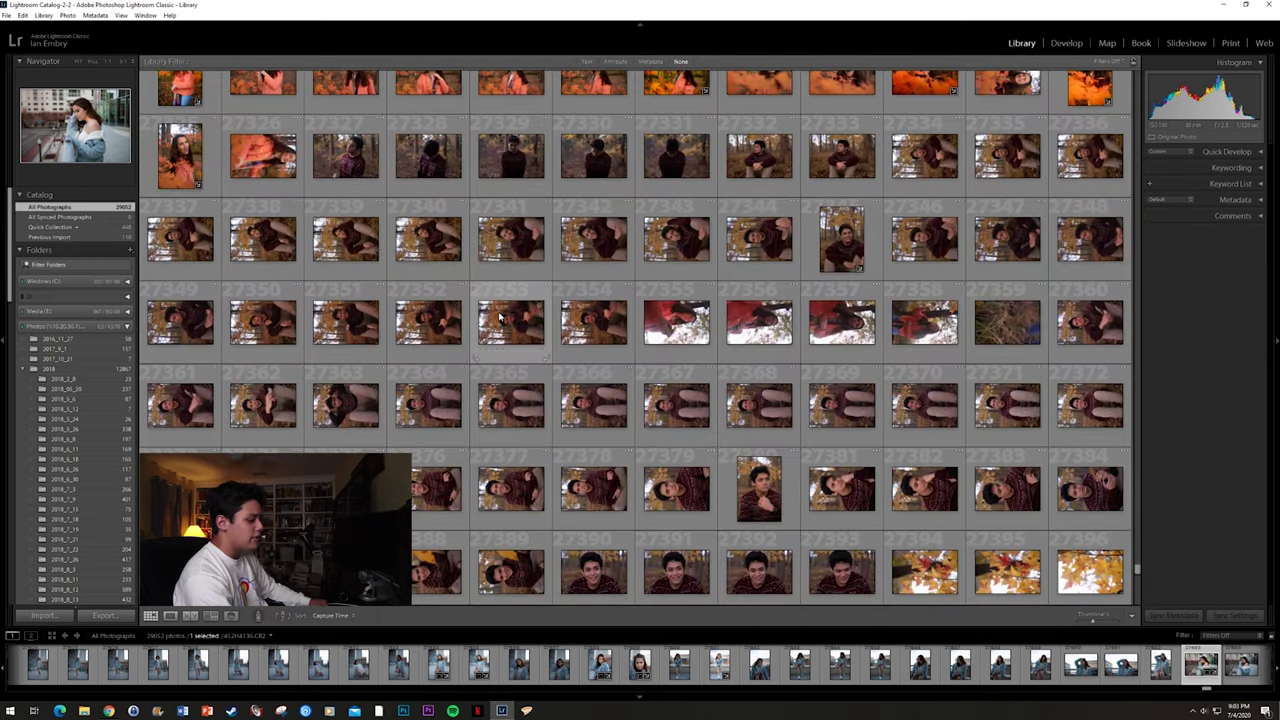
scroll(500, 317, up, 2)
scroll(500, 317, up, 10)
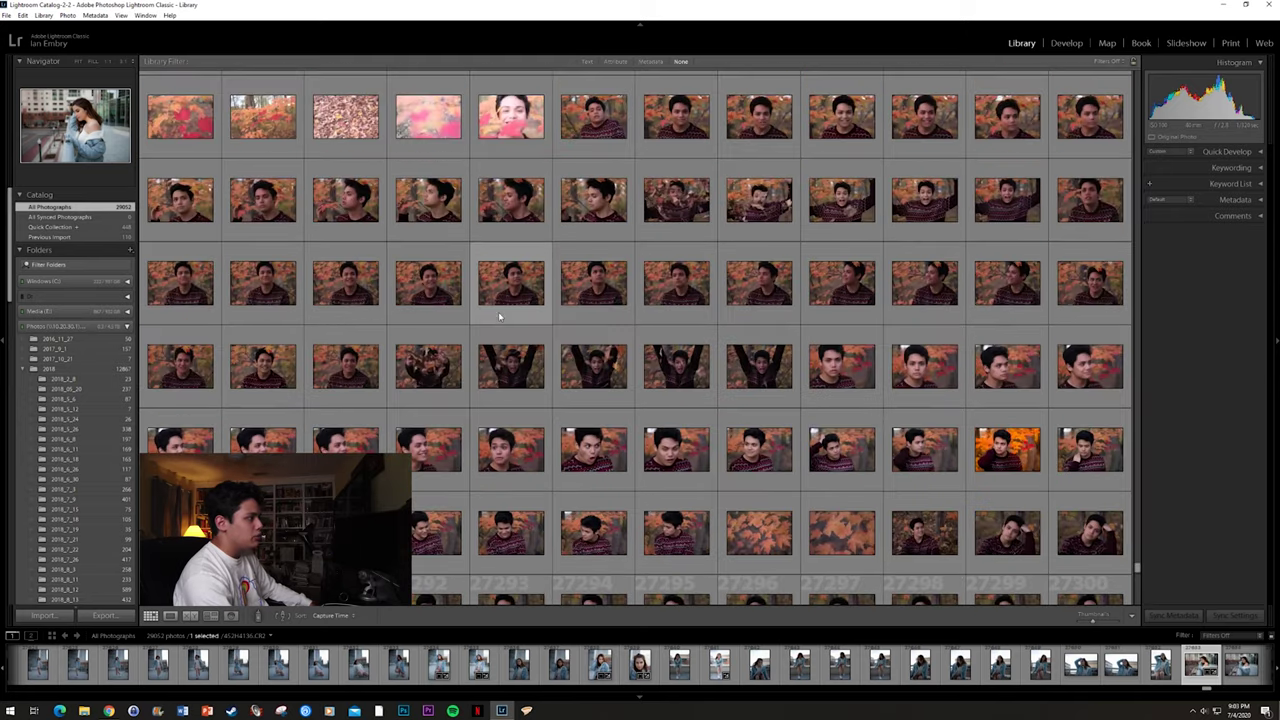
scroll(500, 317, up, 15)
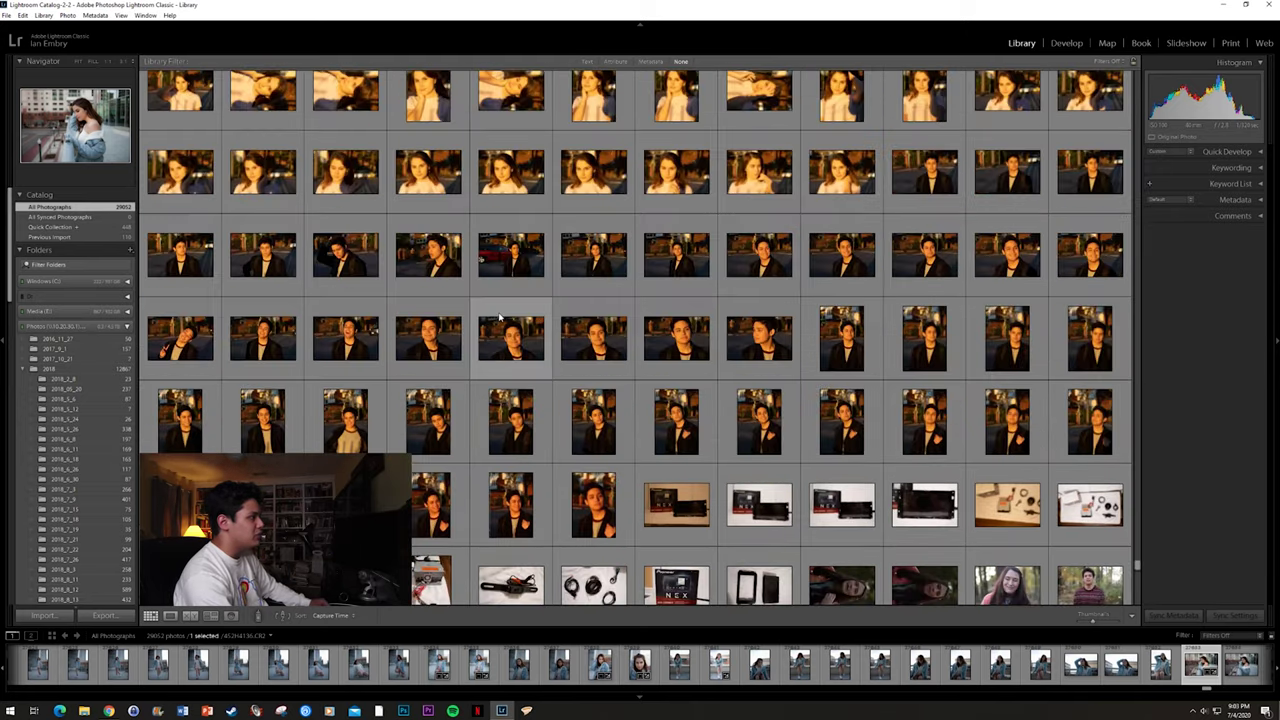
scroll(500, 319, up, 15)
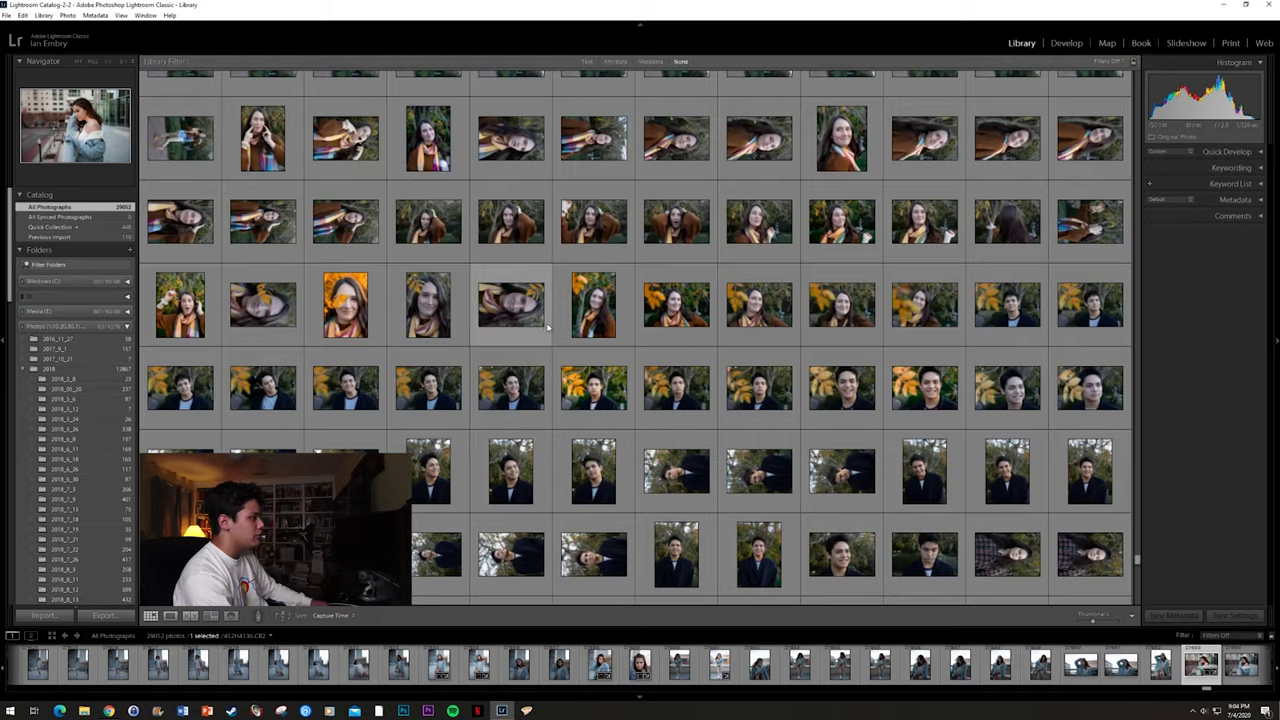
scroll(580, 336, up, 15)
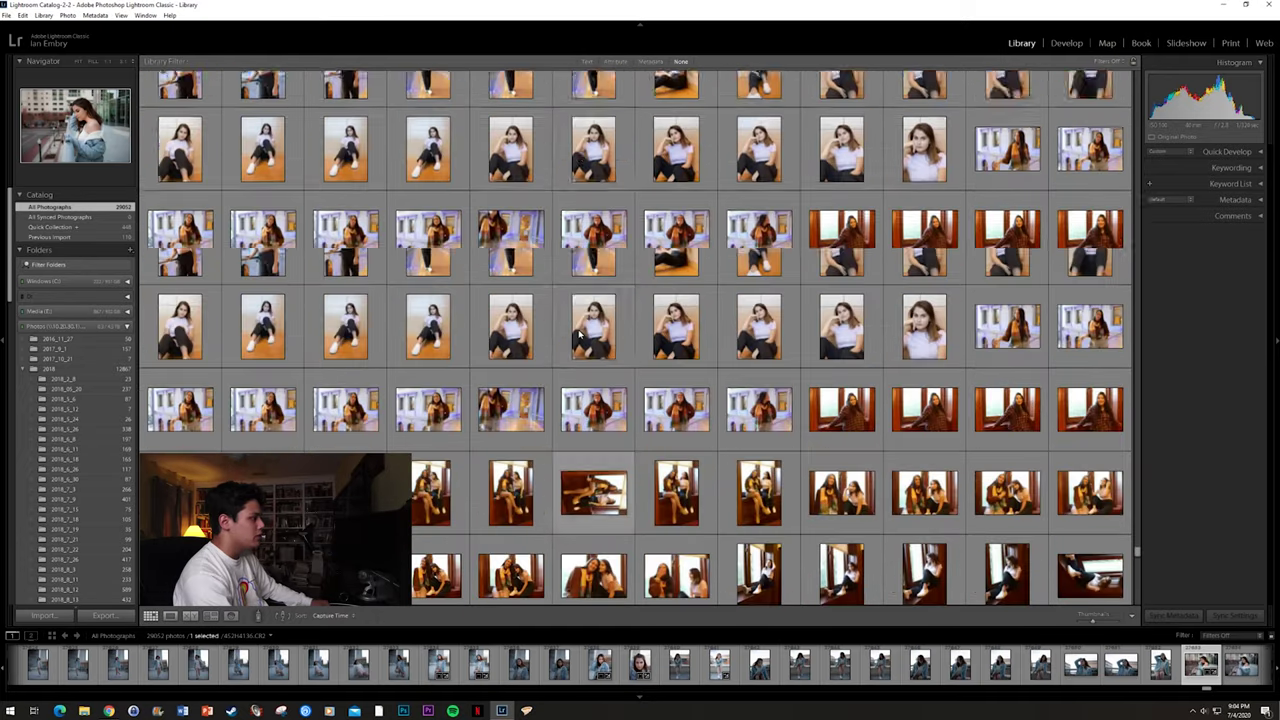
scroll(578, 330, up, 4)
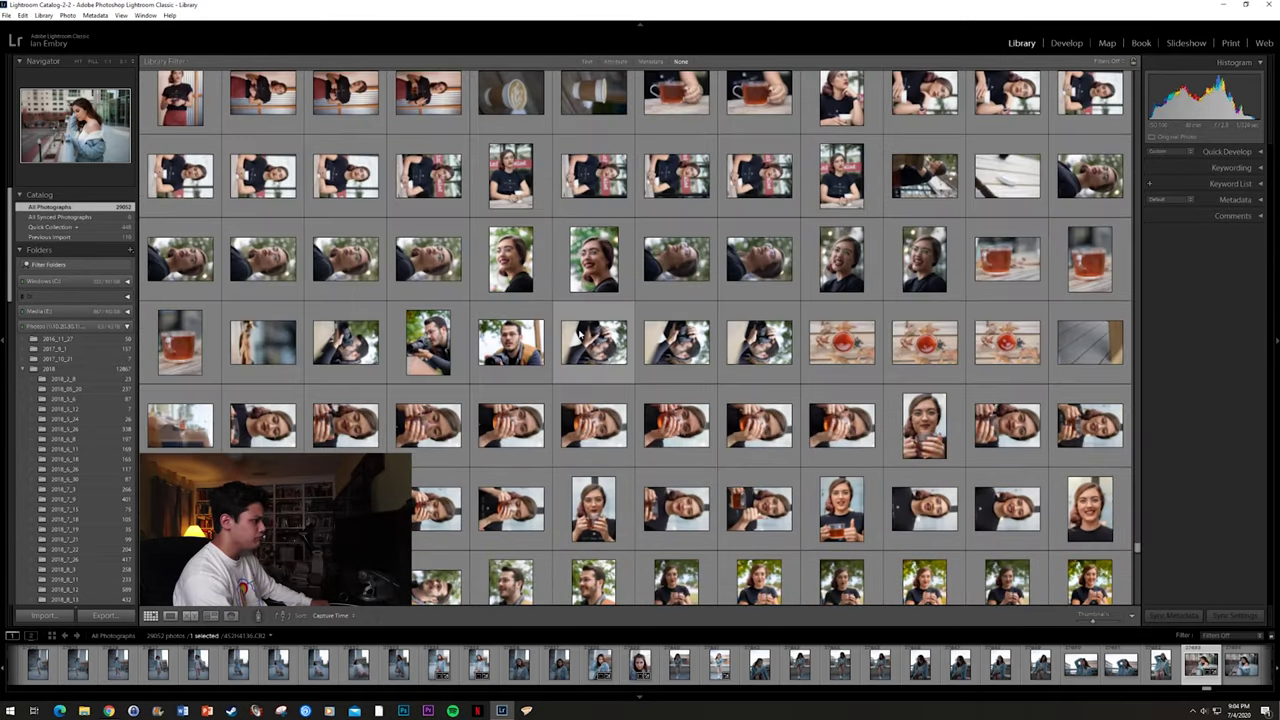
scroll(578, 331, up, 12)
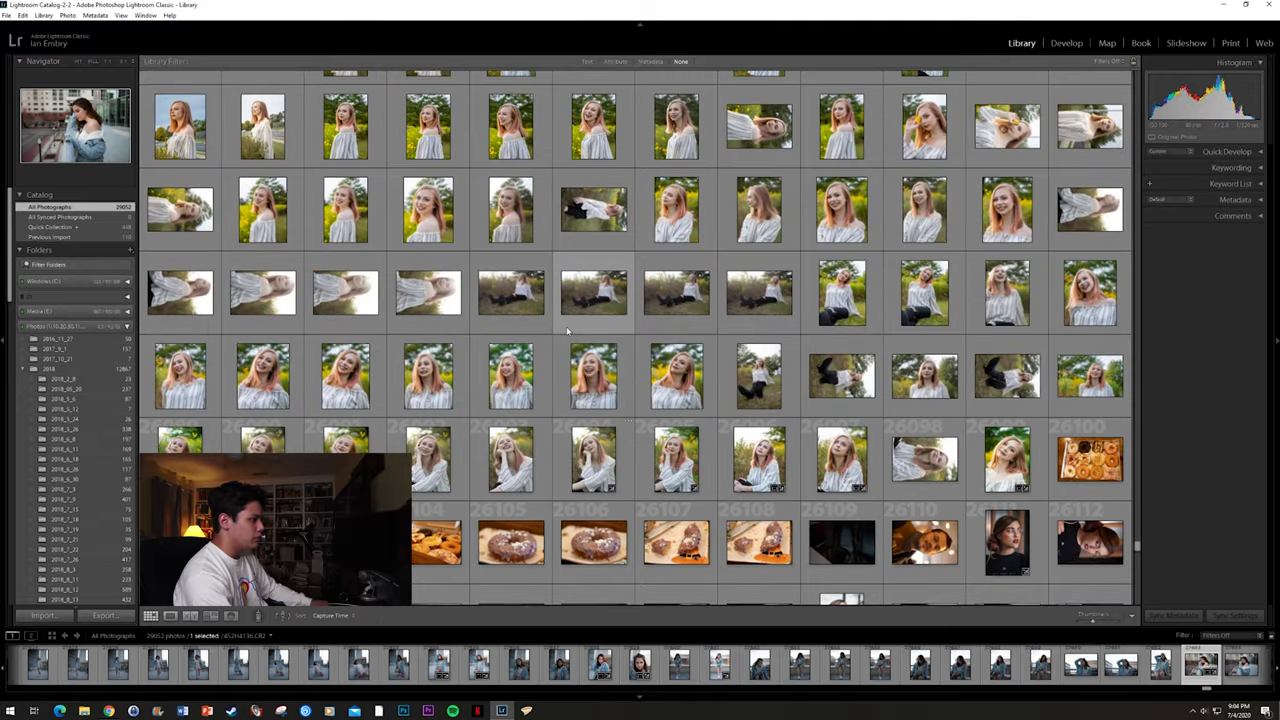
scroll(567, 331, up, 10)
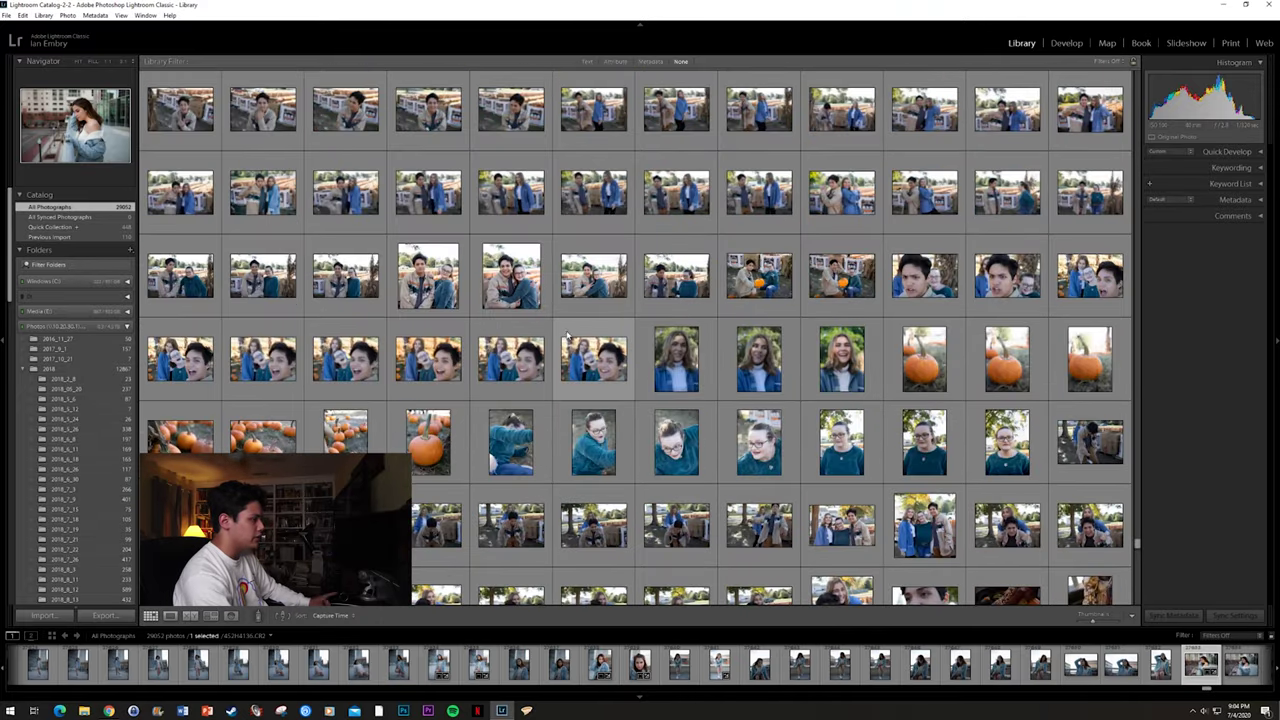
scroll(567, 340, up, 6)
scroll(737, 300, up, 8)
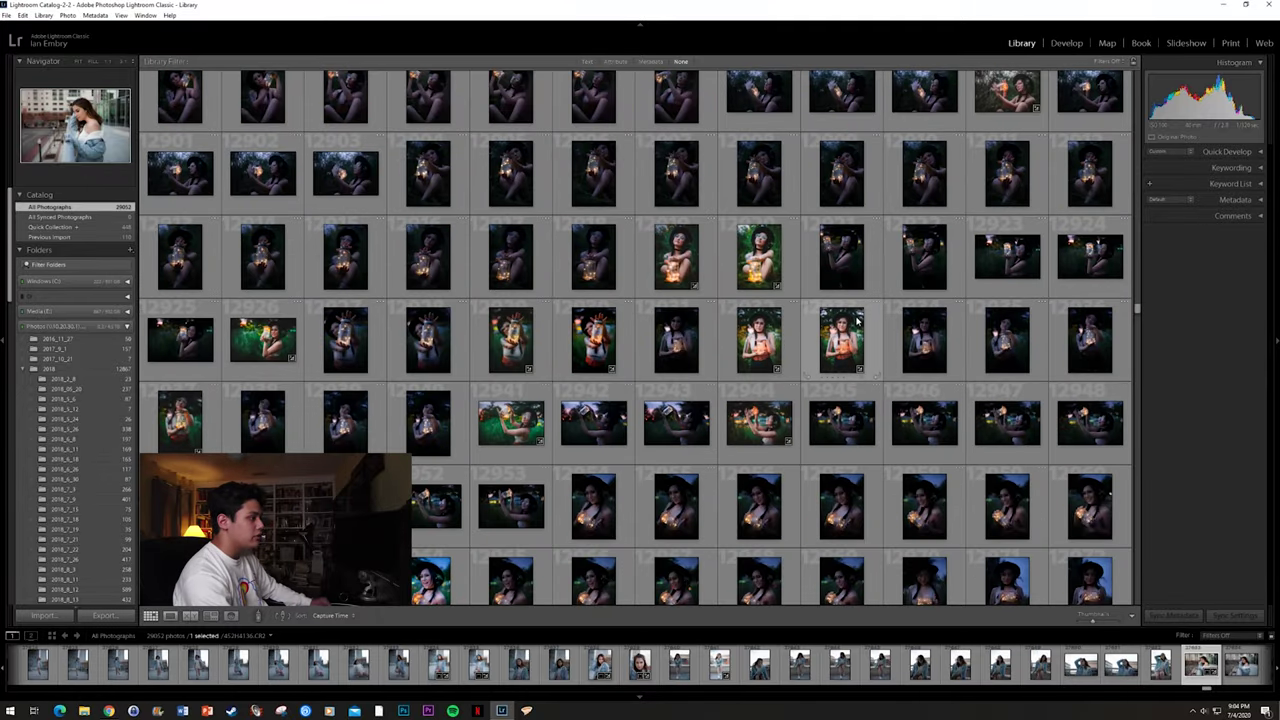
Step: Look through the night, lakeside and autumn portrait shoots to the maroon-sweater photos with leaves
scroll(856, 322, down, 4)
scroll(876, 351, down, 6)
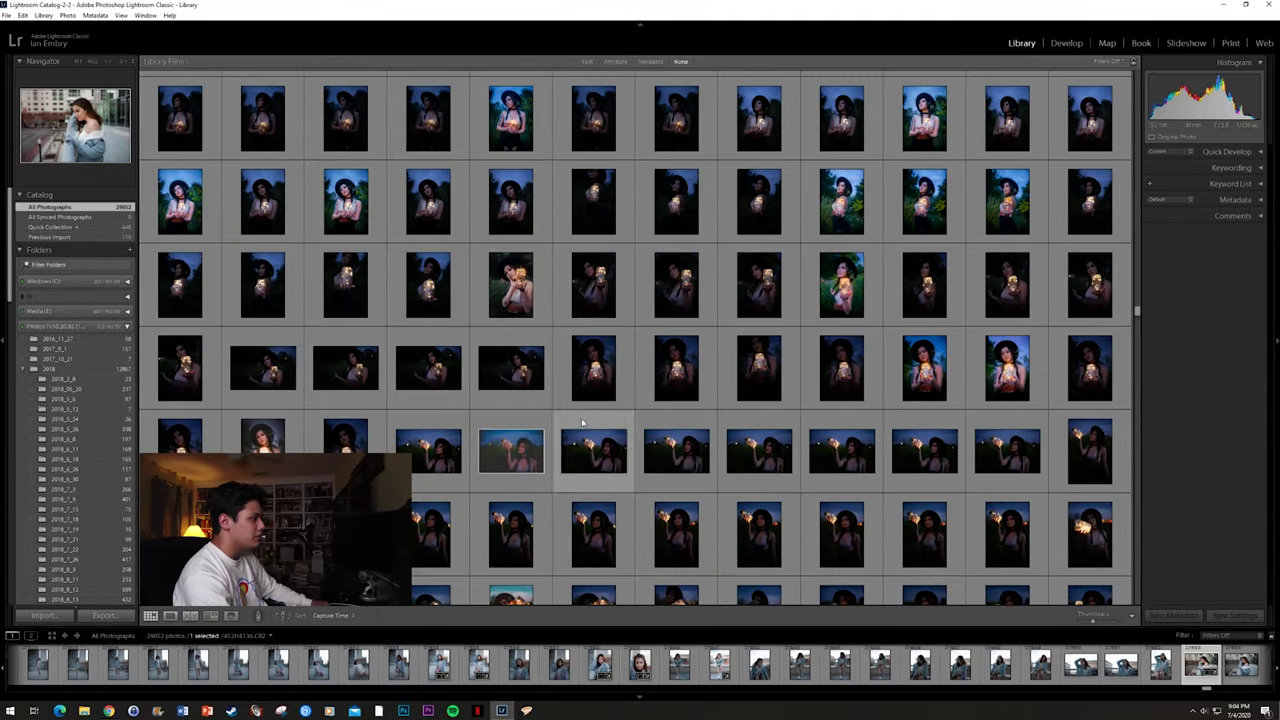
scroll(476, 414, down, 5)
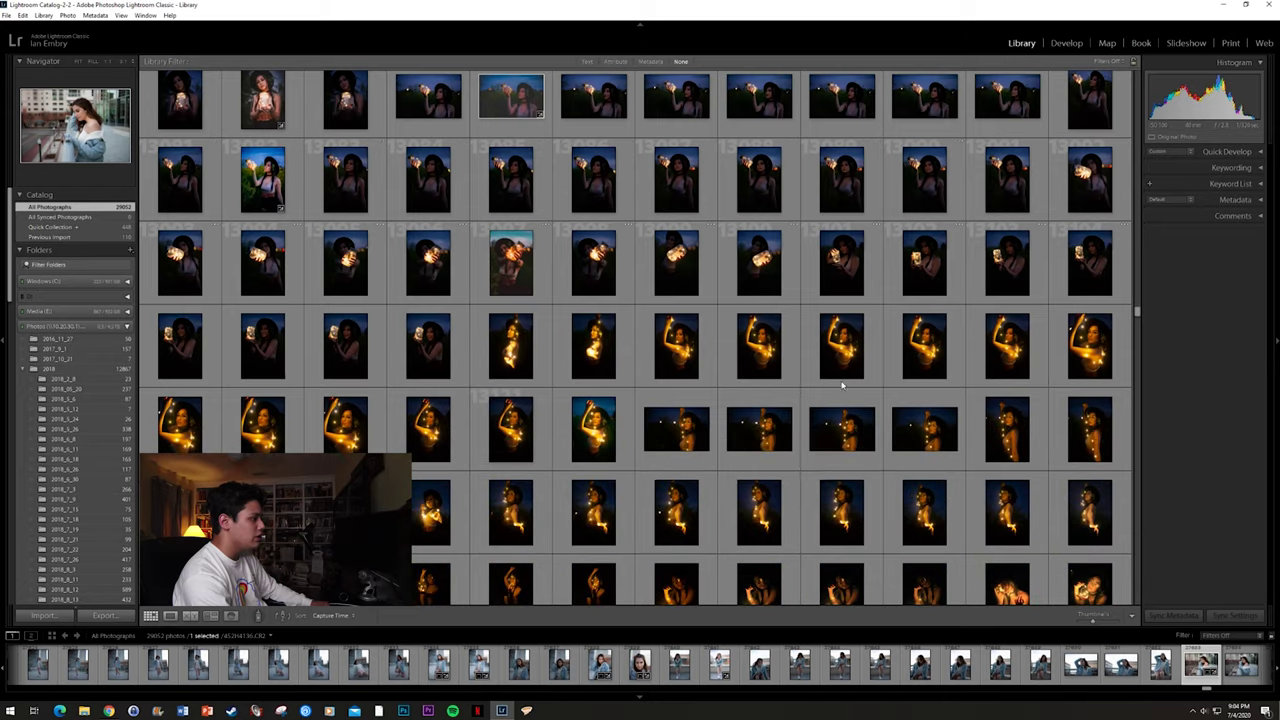
scroll(669, 384, down, 5)
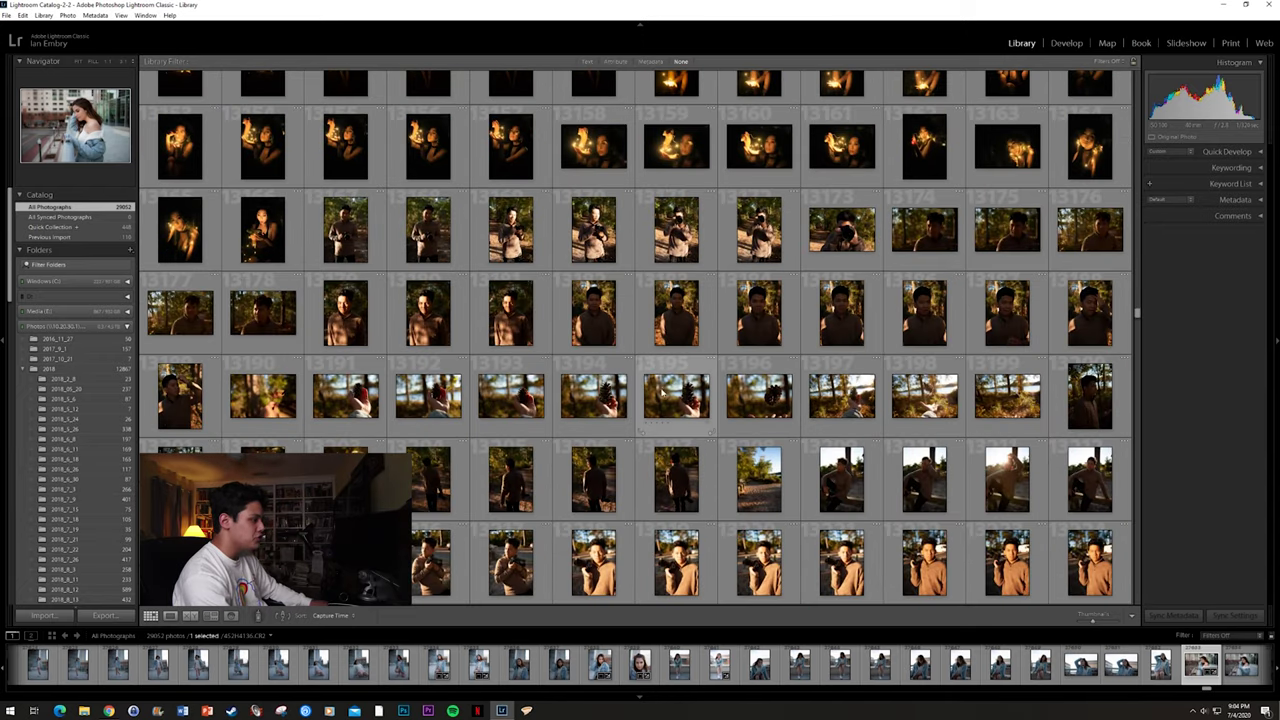
scroll(669, 385, down, 4)
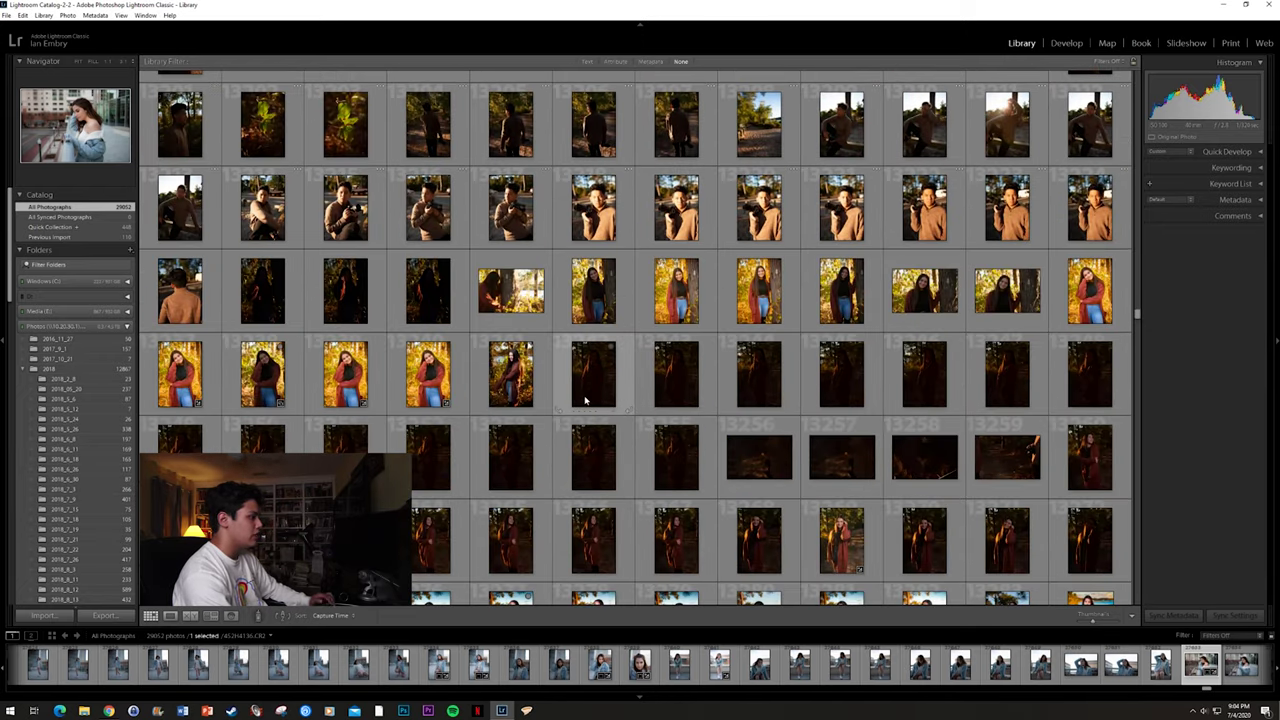
scroll(586, 405, down, 4)
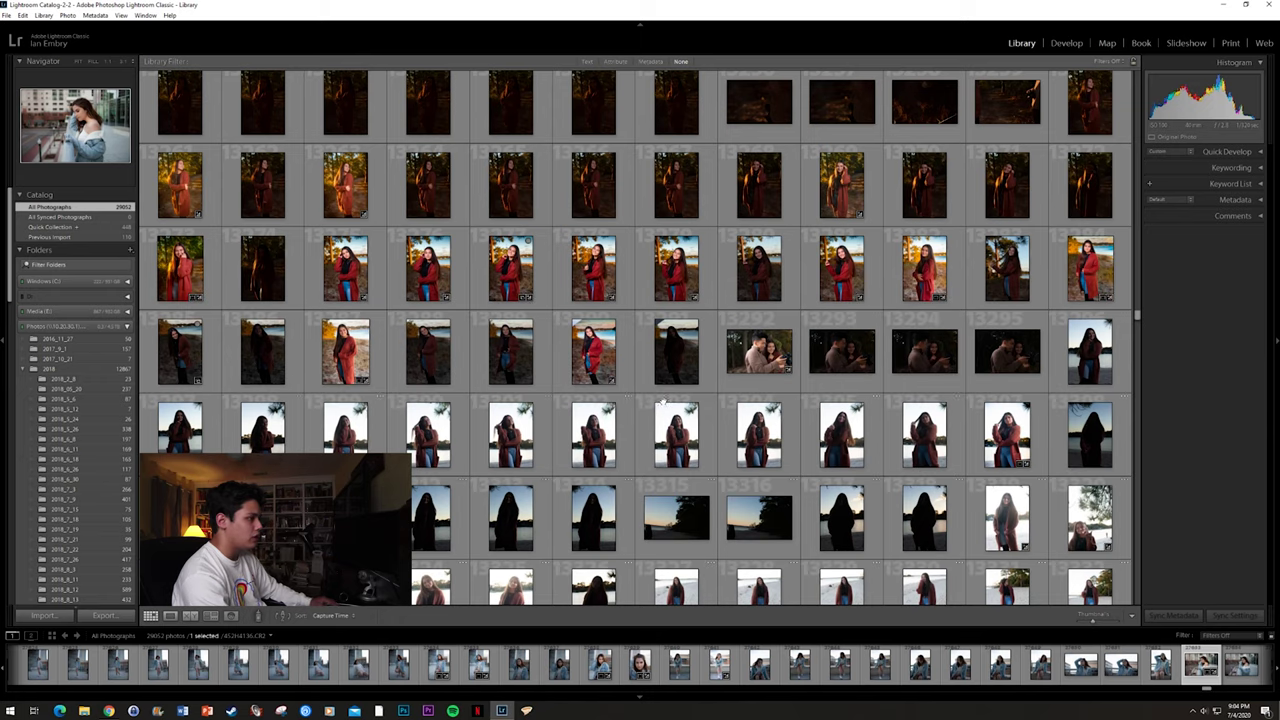
scroll(926, 390, down, 4)
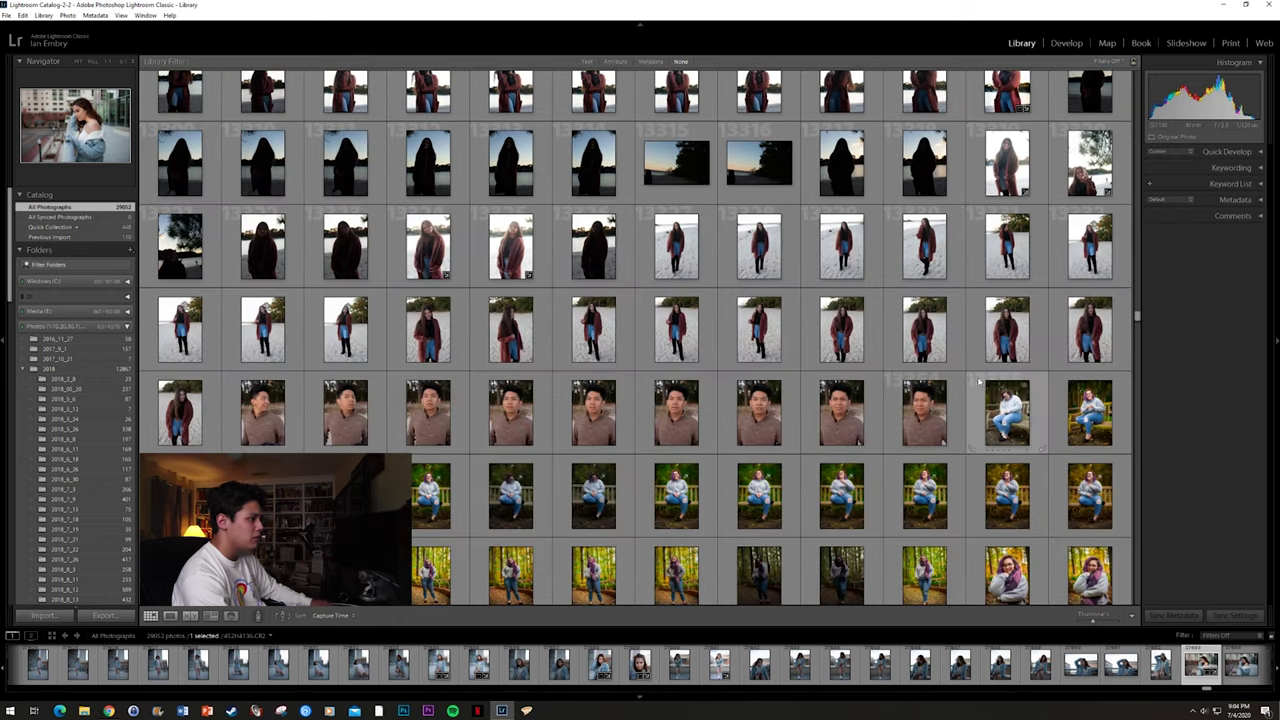
scroll(840, 386, up, 4)
scroll(740, 360, down, 10)
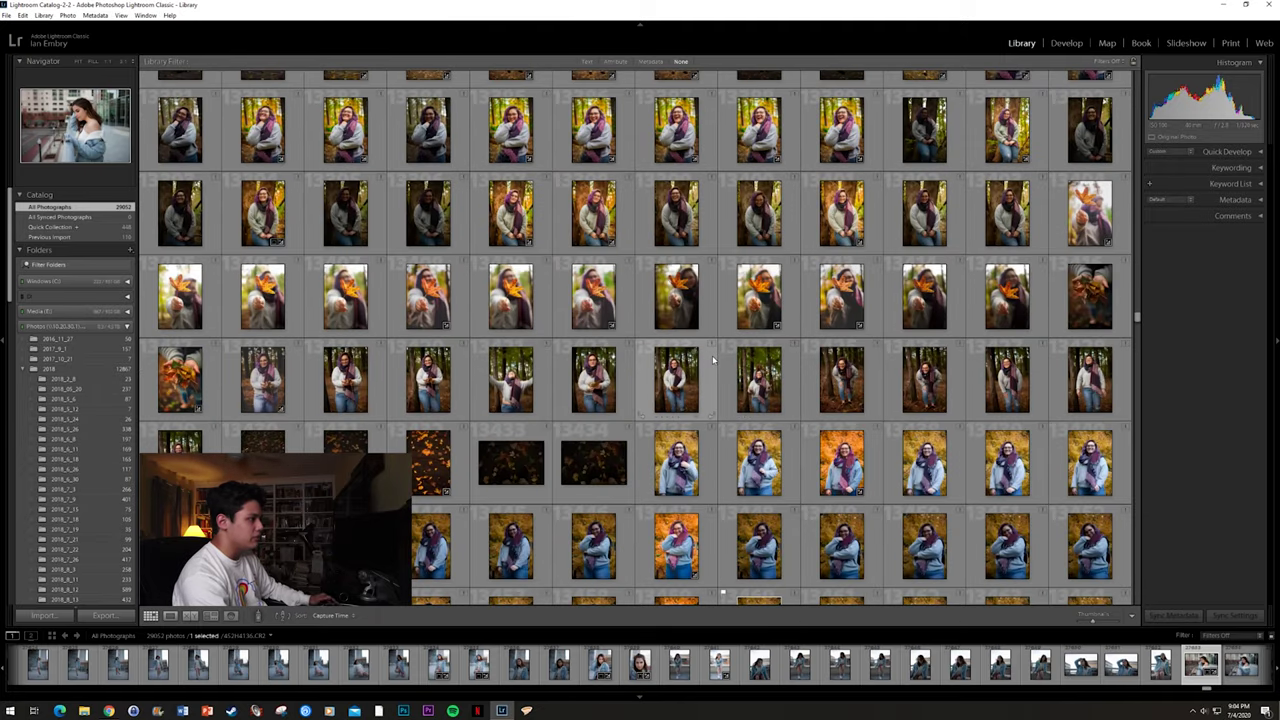
scroll(829, 325, down, 5)
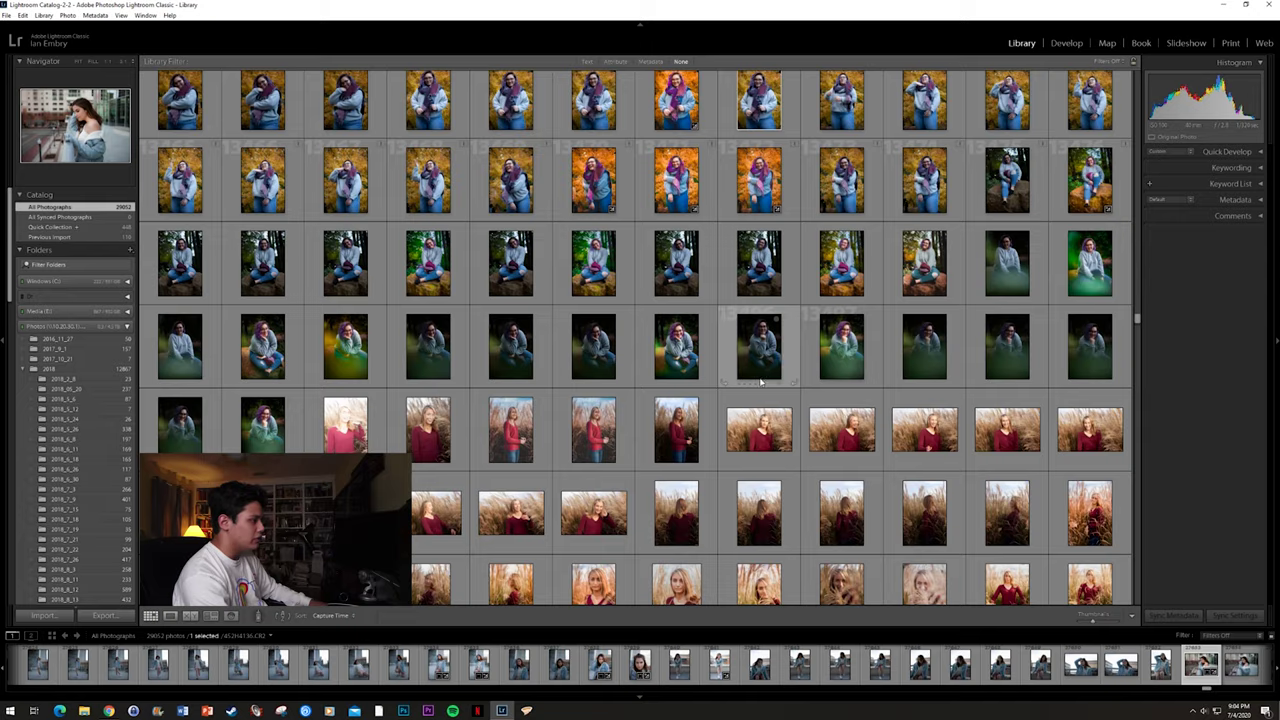
scroll(760, 360, down, 5)
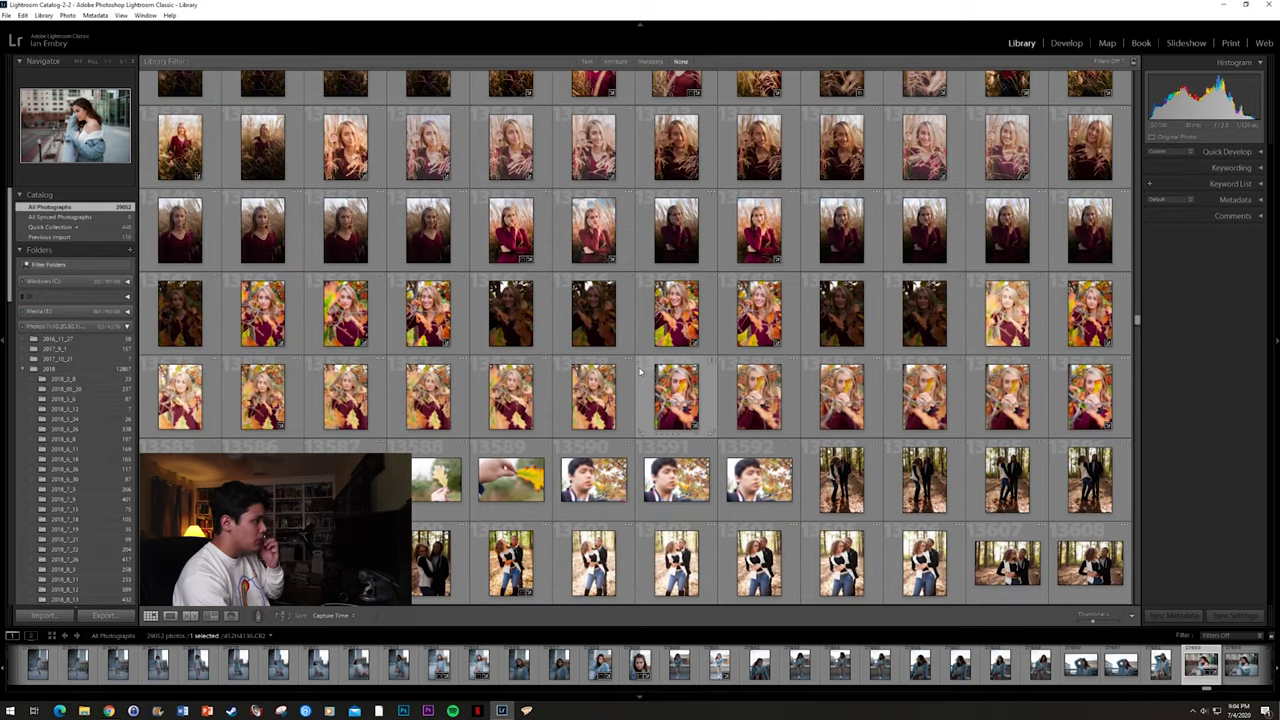
Step: Open the smiling maroon-sweater portrait among autumn leaves at full size and view another edited shot from the same shoot
scroll(622, 366, up, 3)
scroll(622, 366, down, 10)
scroll(640, 350, up, 10)
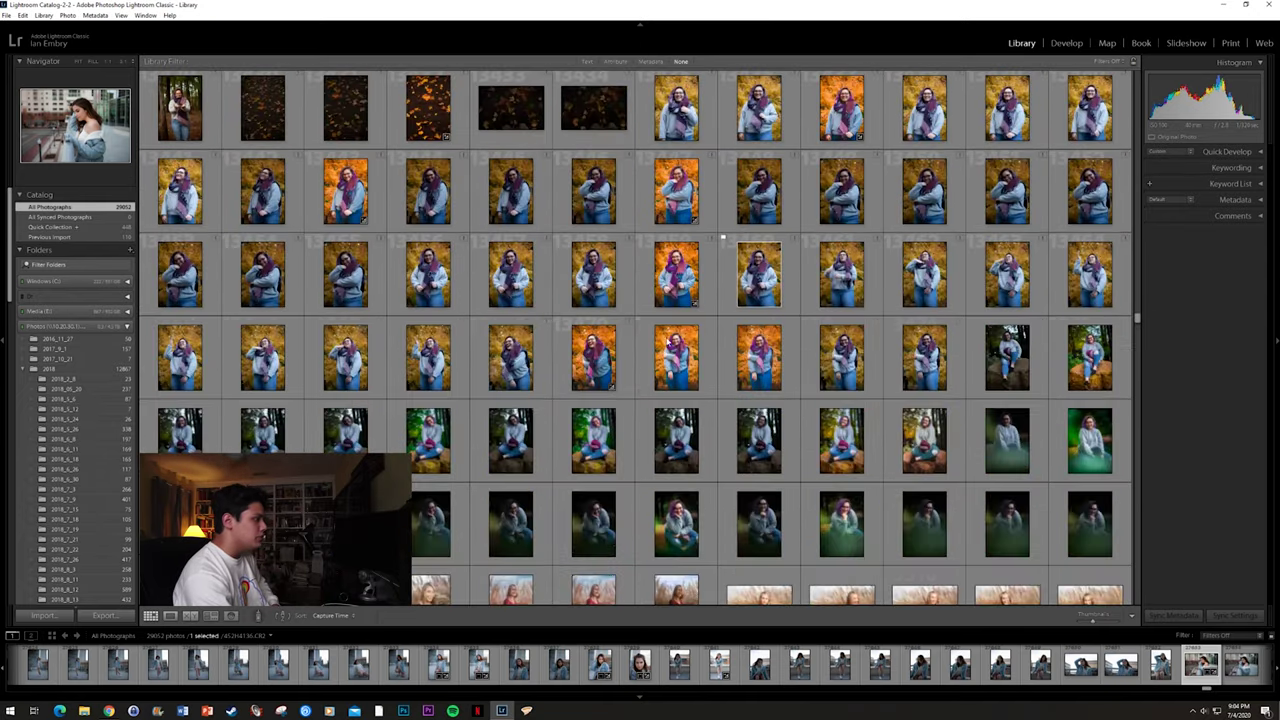
double_click(676, 490)
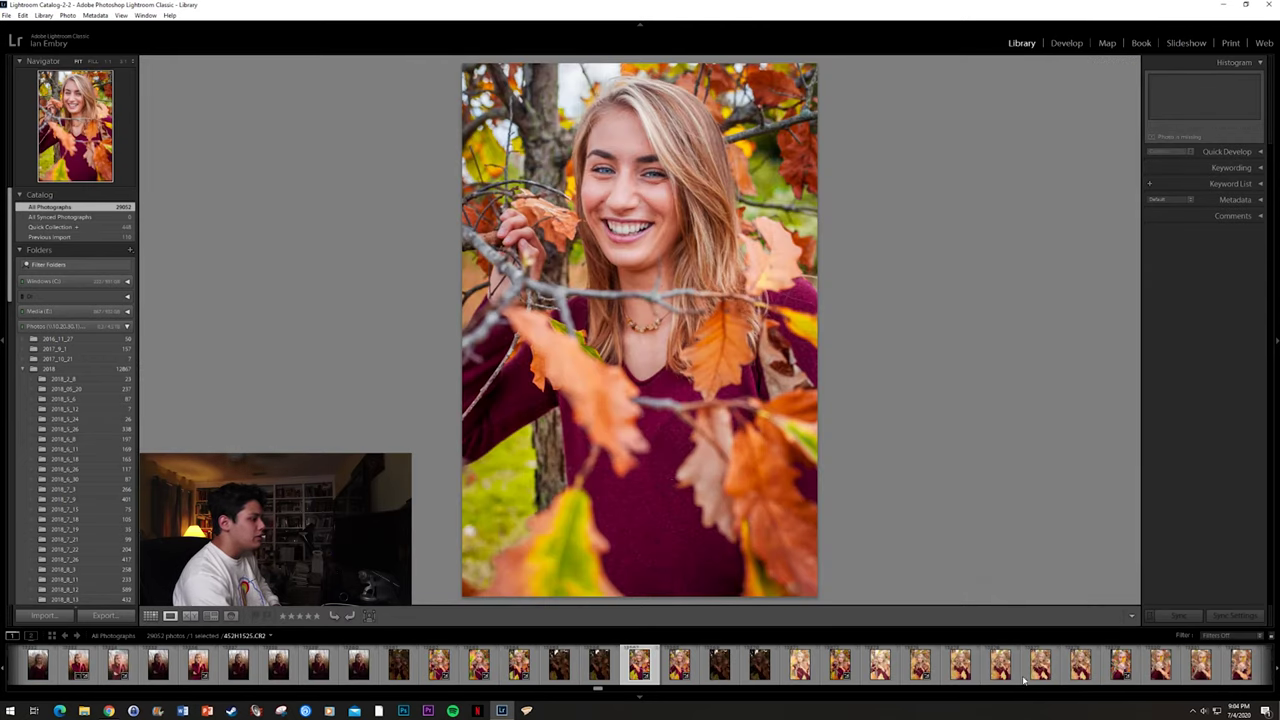
click(838, 665)
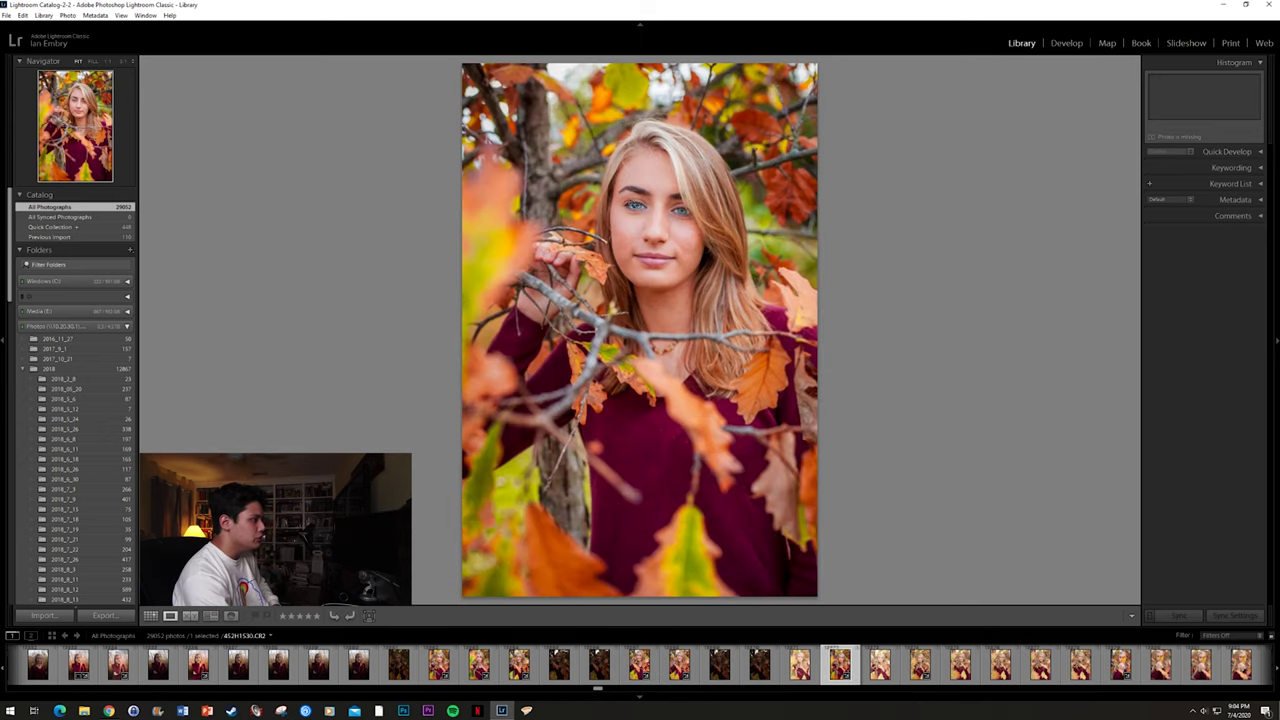
Step: Zoom in on the eyes in the autumn-leaves portrait and return to the thumbnail grid
click(631, 203)
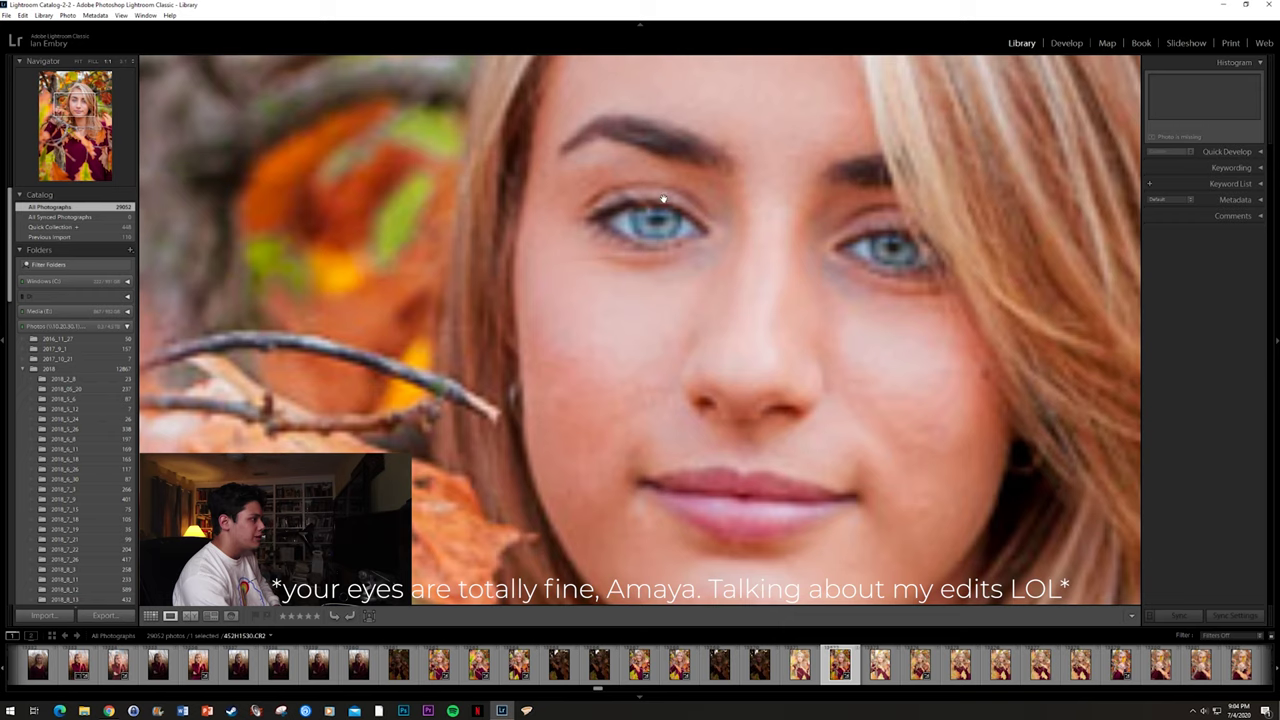
key(g)
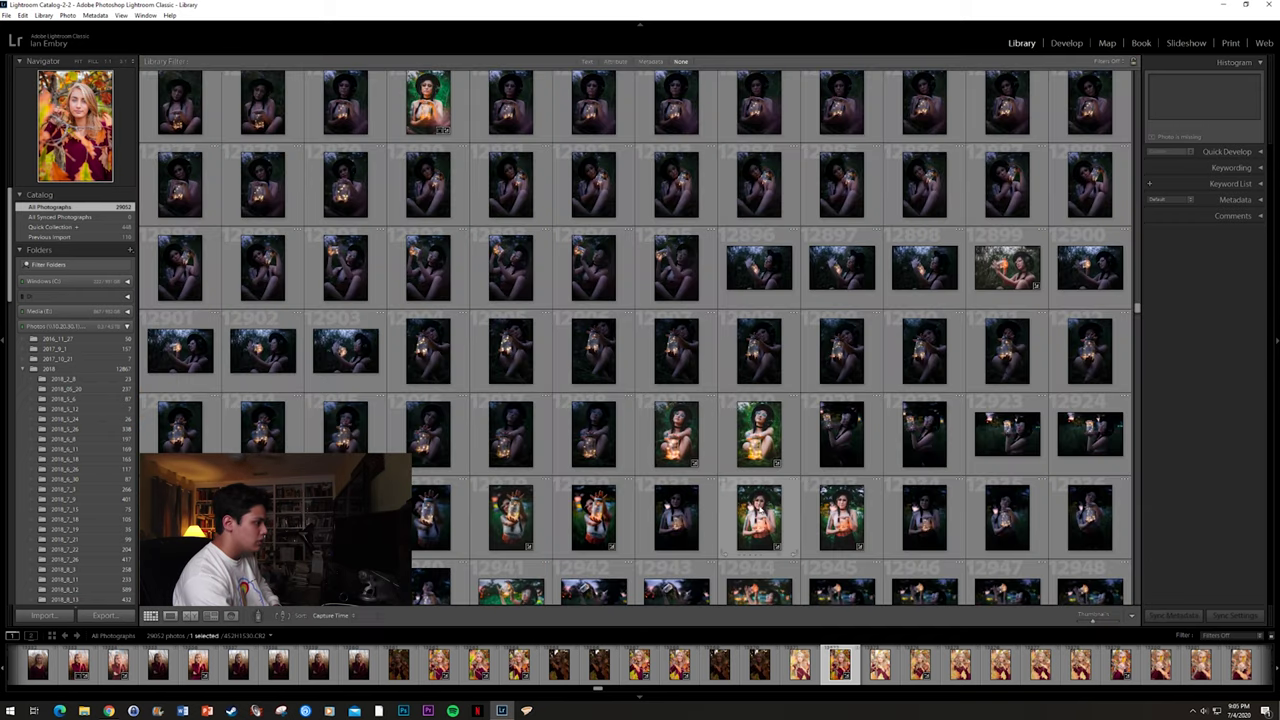
Step: Browse to the wildflower-field shoot and open the teal-sky portrait of the black-hatted model with outstretched arms in the Develop module
scroll(535, 430, down, 5)
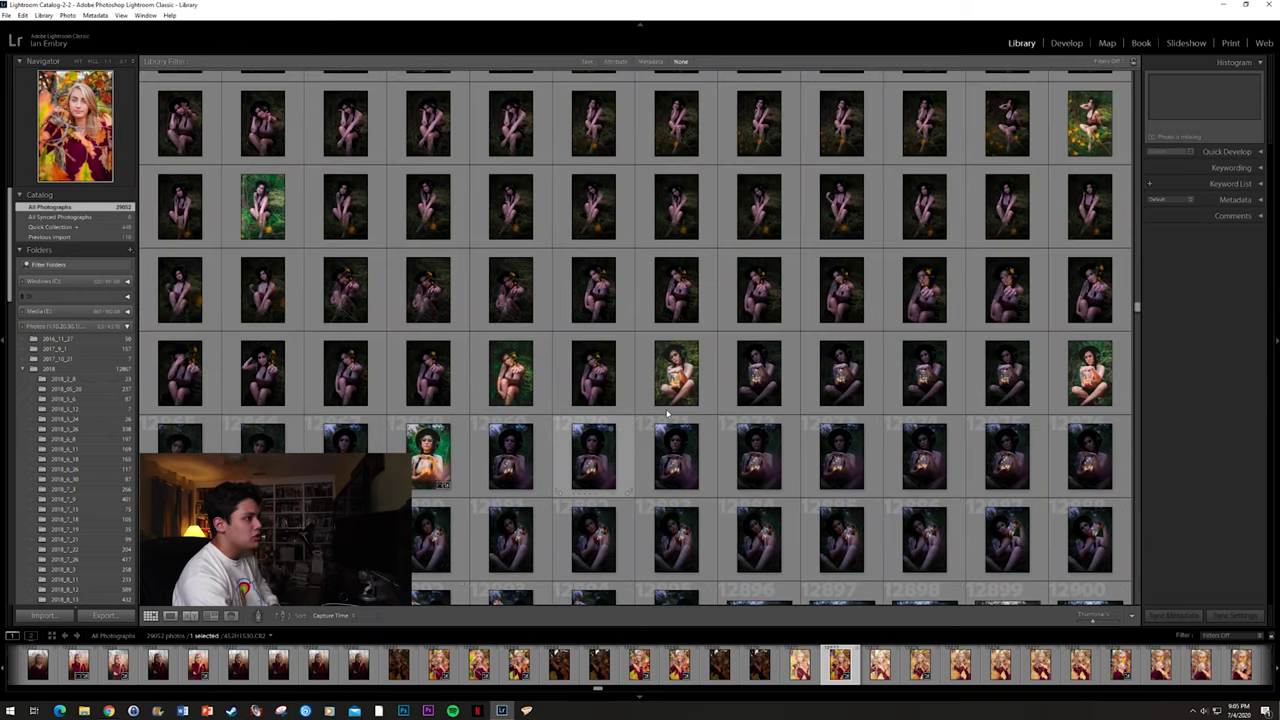
scroll(540, 430, up, 10)
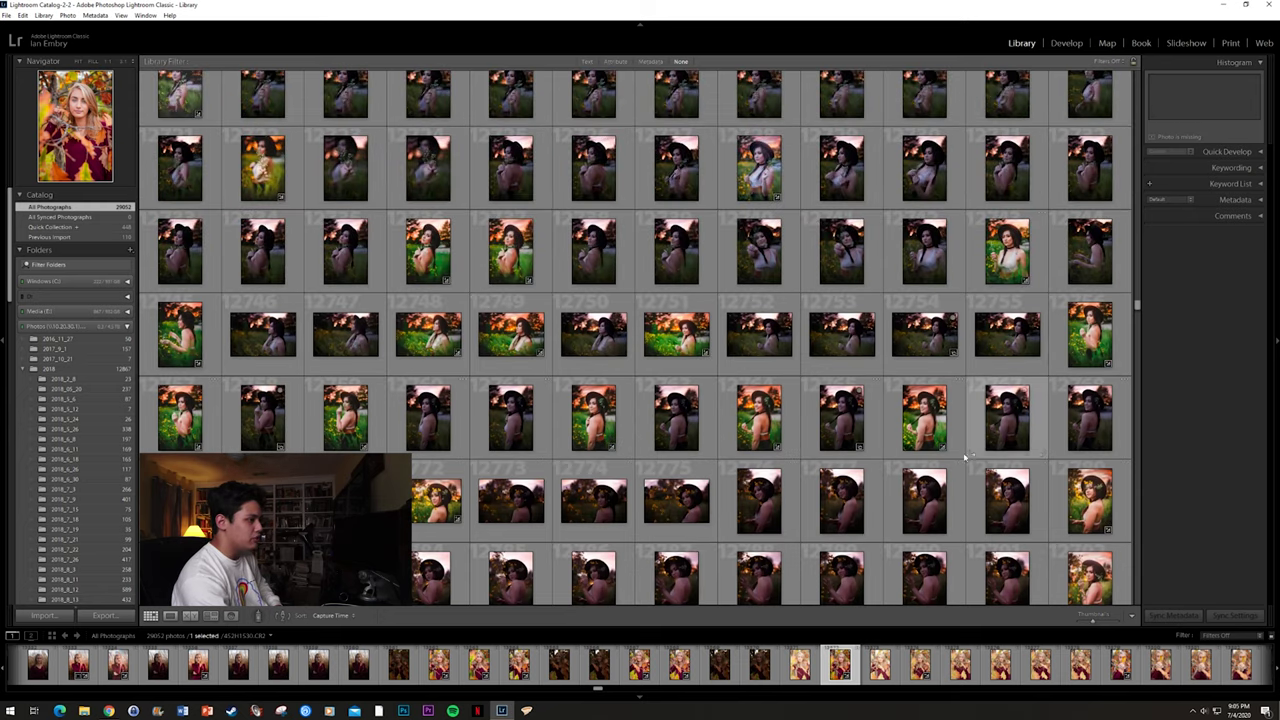
scroll(935, 445, up, 5)
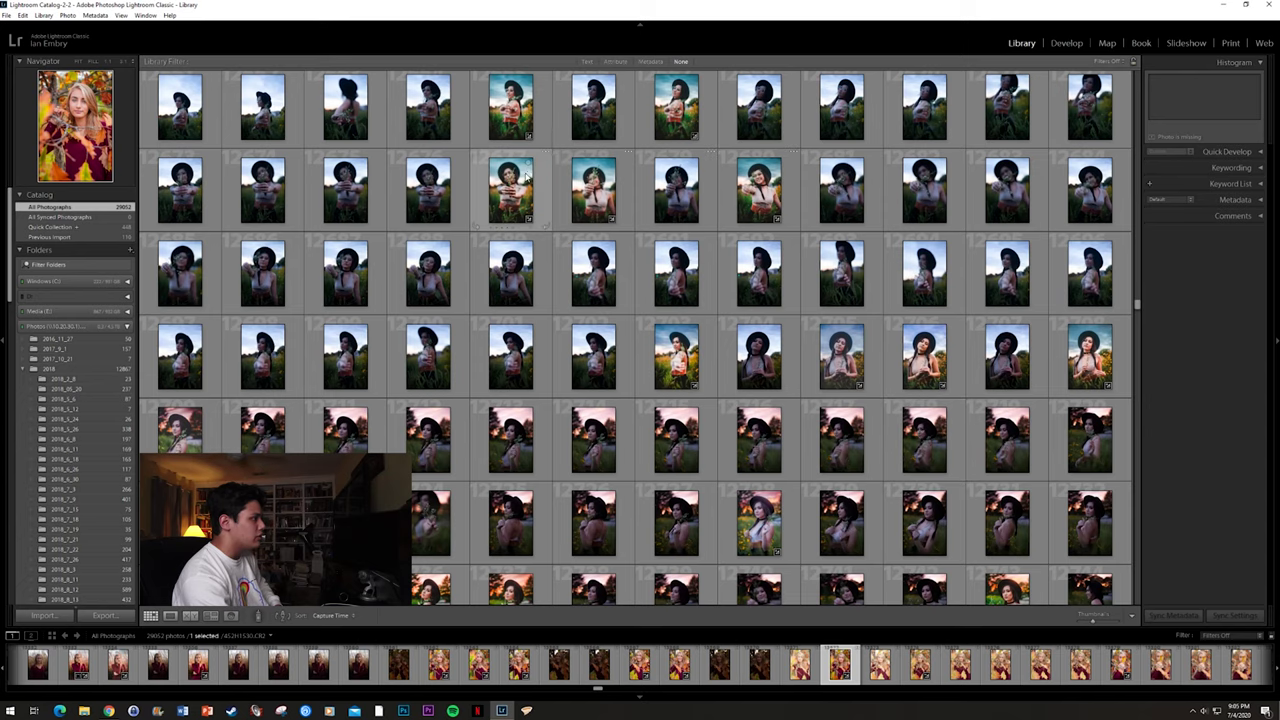
double_click(676, 107)
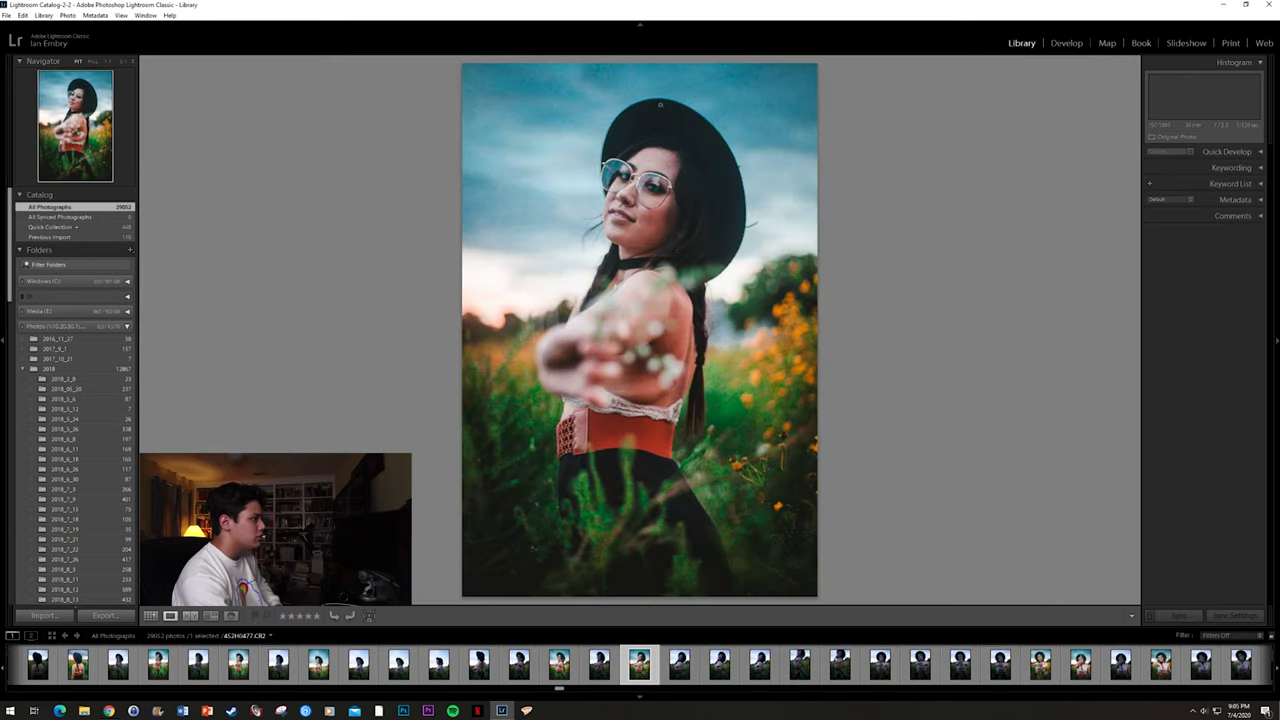
click(1067, 44)
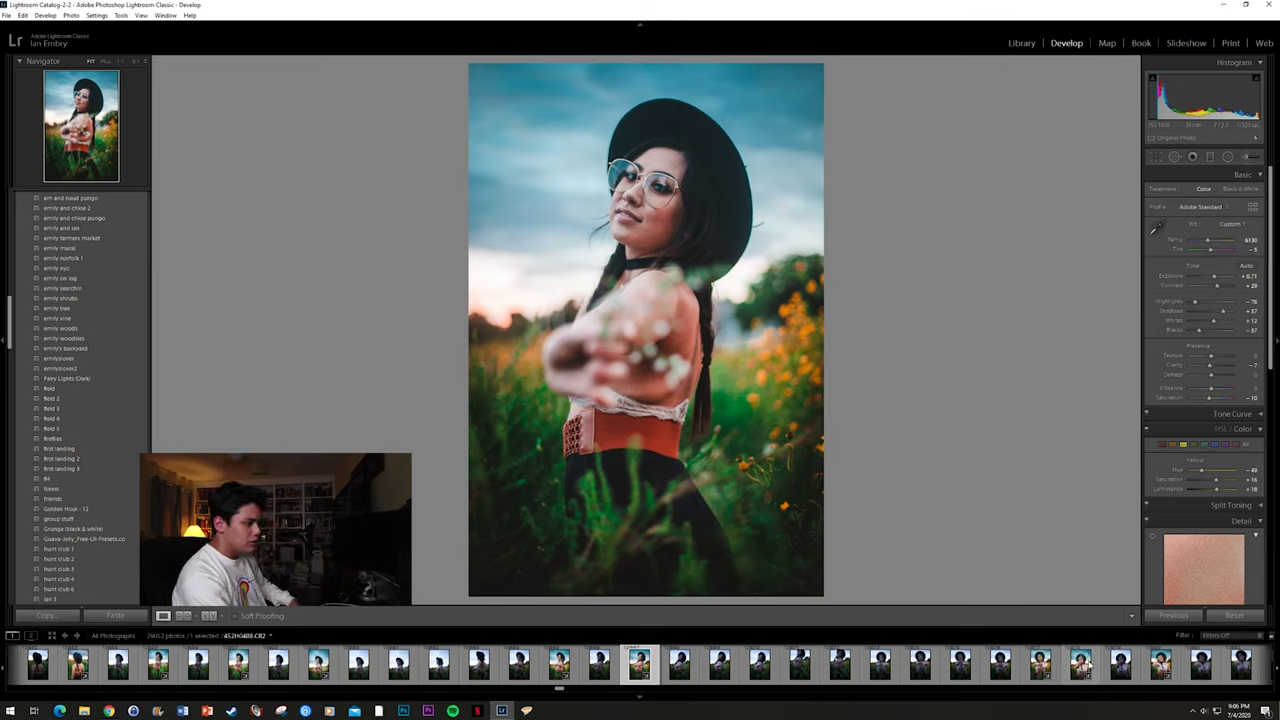
Step: View the other edited black-hat portraits from the same field shoot and return to the outstretched-arms portrait
click(1040, 663)
key(Right)
key(Right)
key(Right)
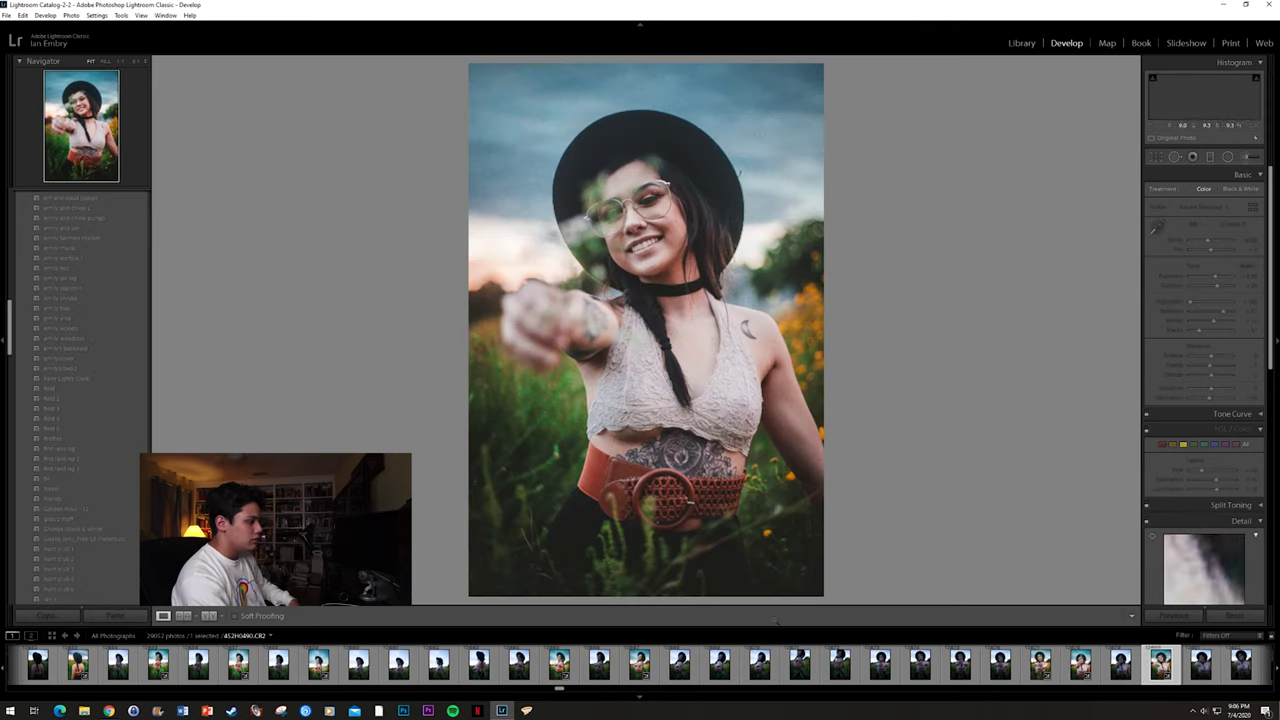
click(640, 663)
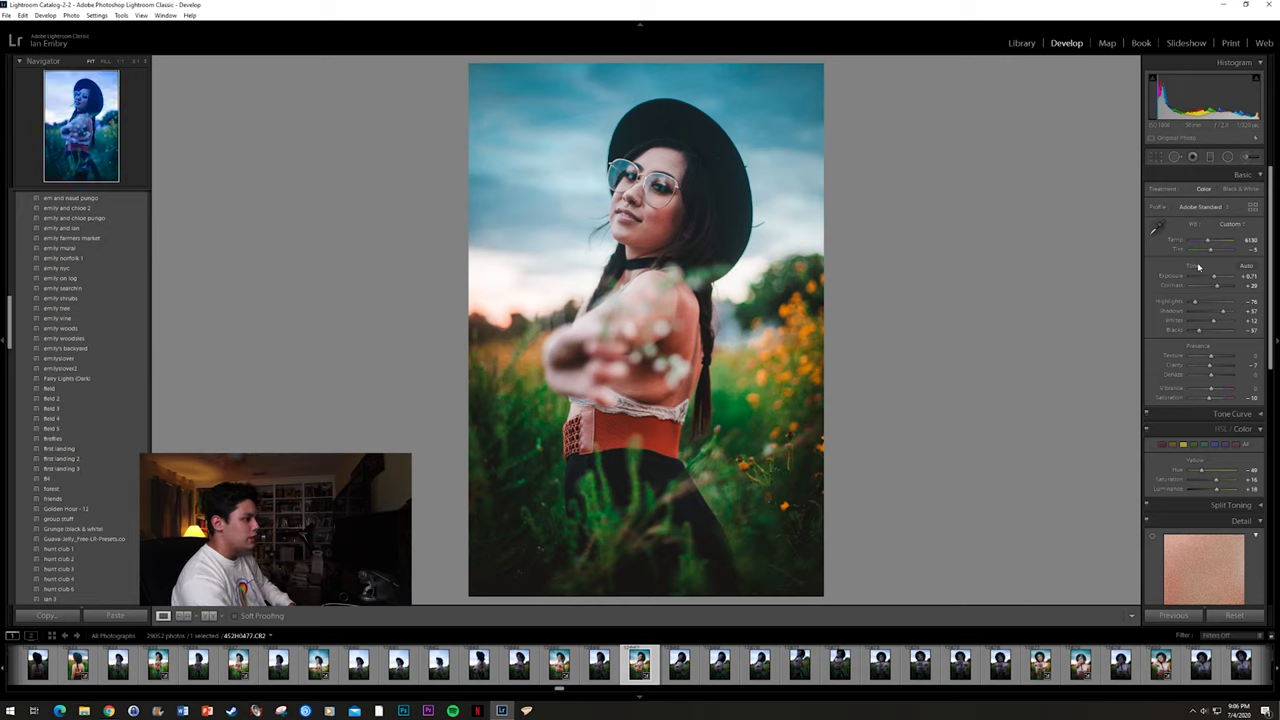
Step: Find the portrait's edit history below the presets and revert the photo to its original Import state
click(67, 466)
scroll(67, 466, down, 5)
scroll(68, 468, down, 10)
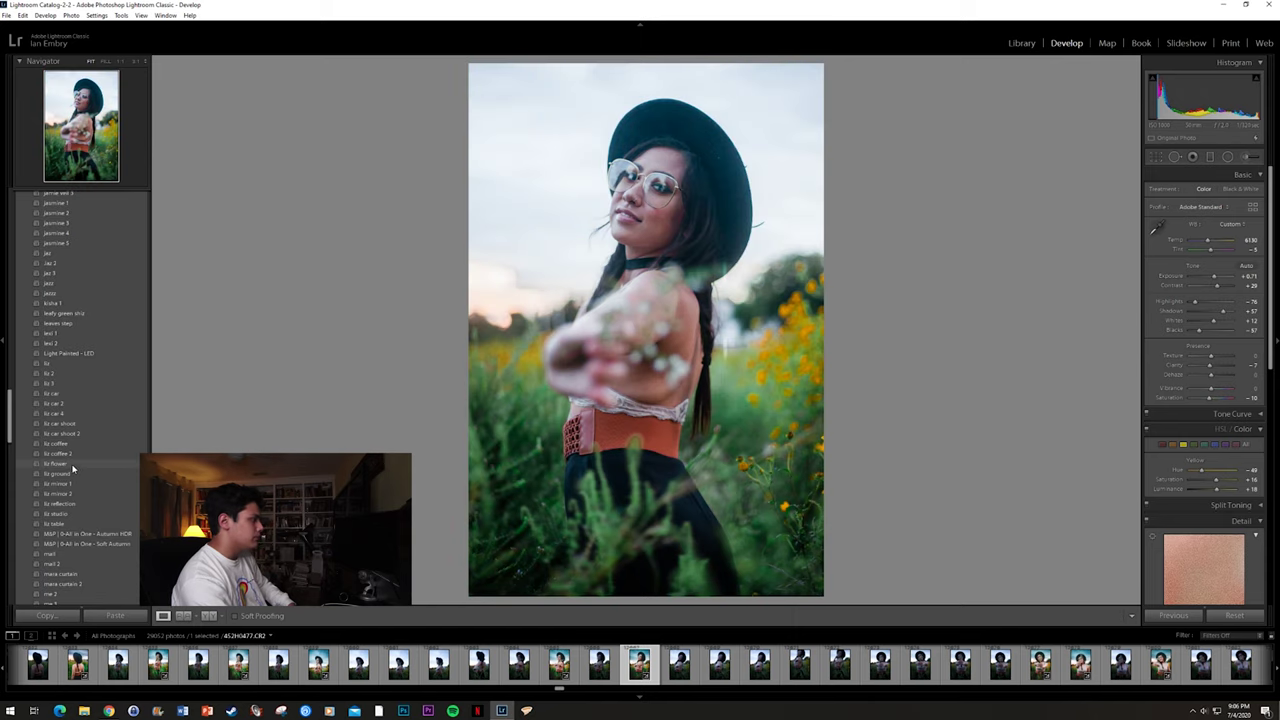
key(backslash)
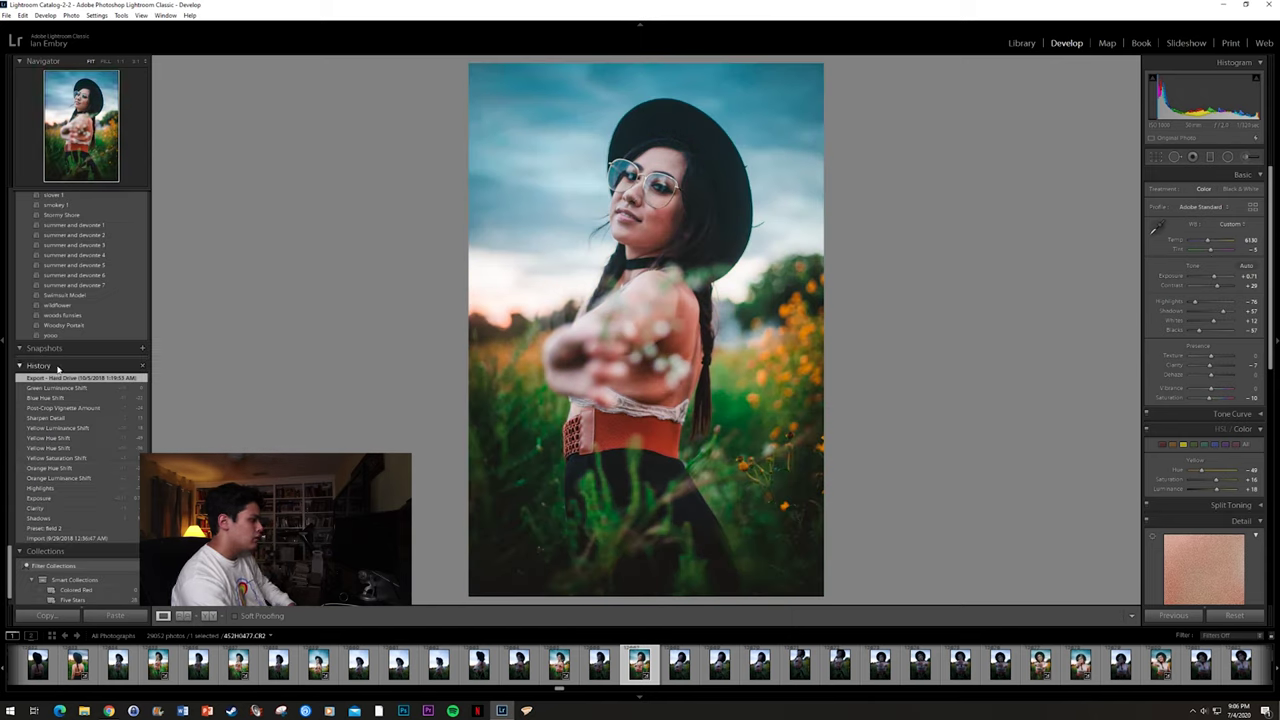
scroll(70, 478, down, 2)
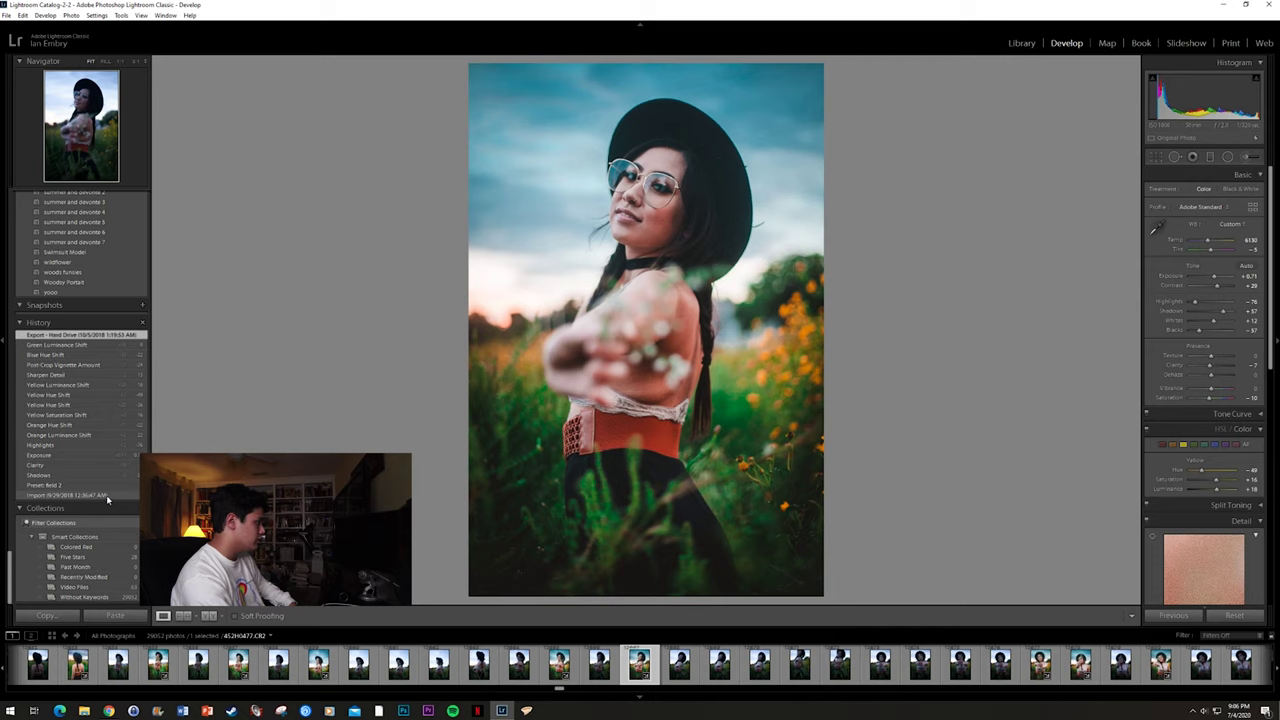
click(108, 496)
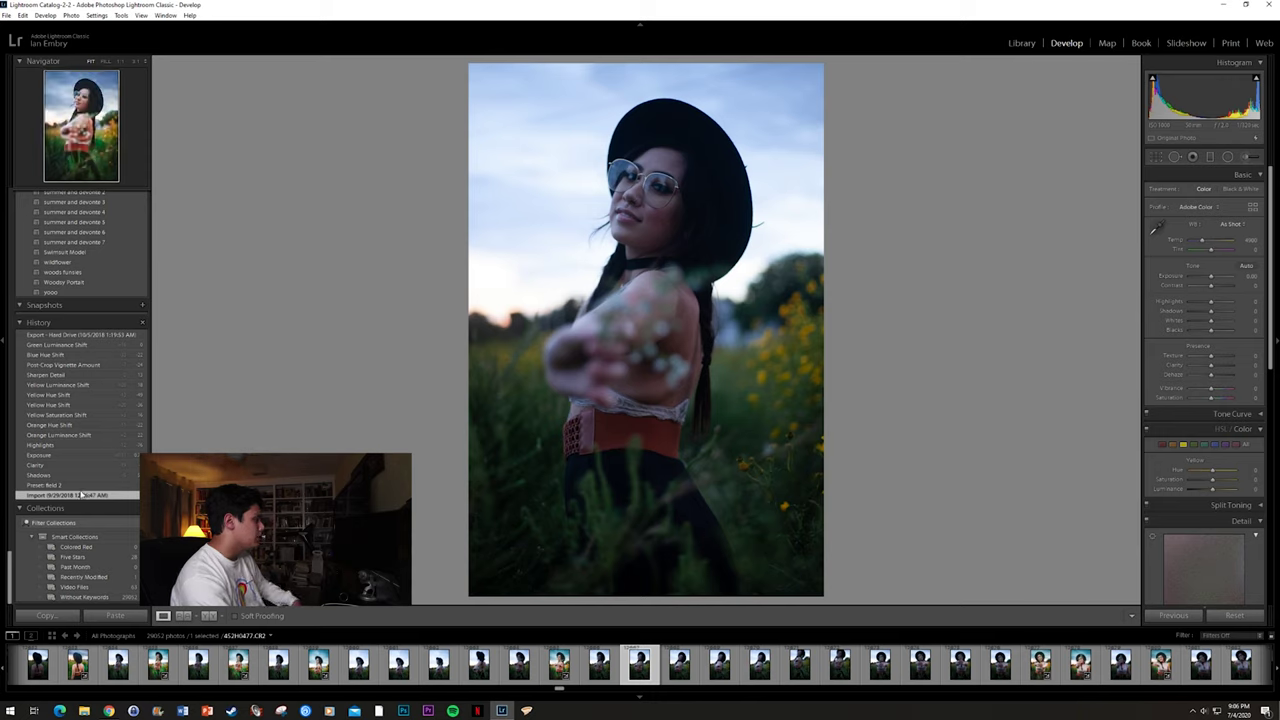
Step: Preview various saved presets on the unedited portrait without applying any, and return to its edit history
scroll(55, 478, up, 8)
scroll(65, 420, up, 10)
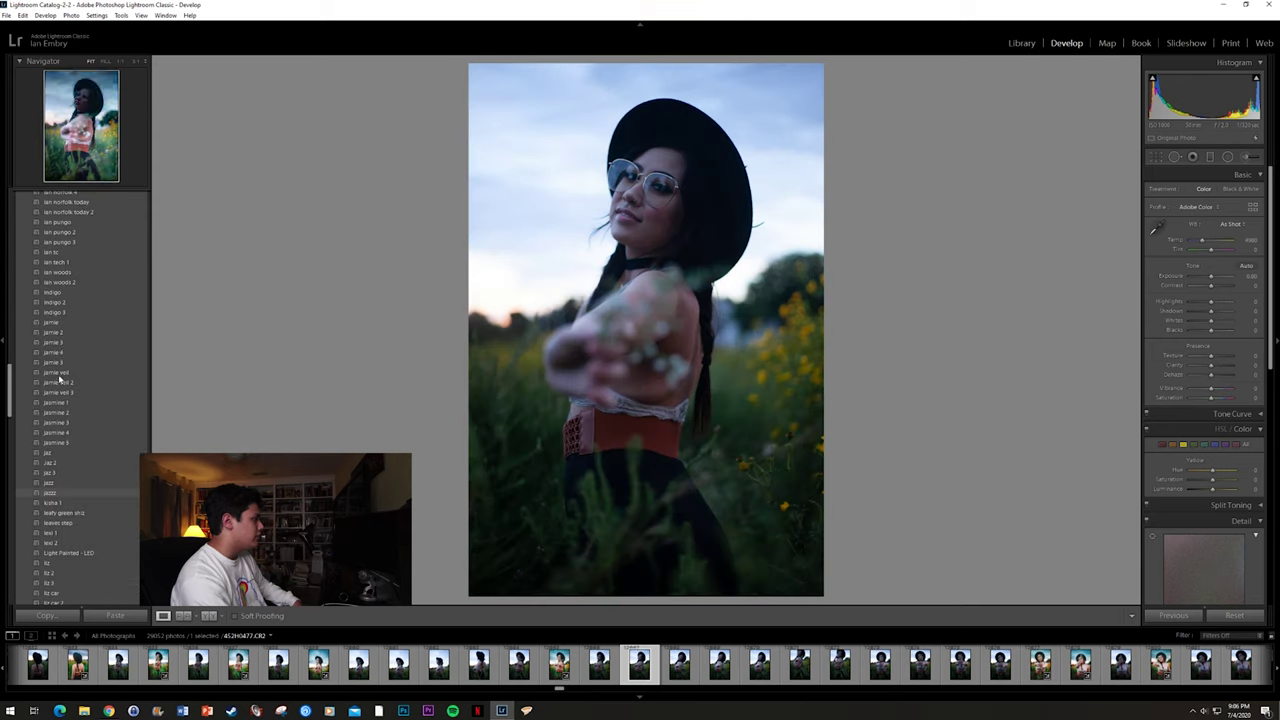
scroll(72, 312, up, 8)
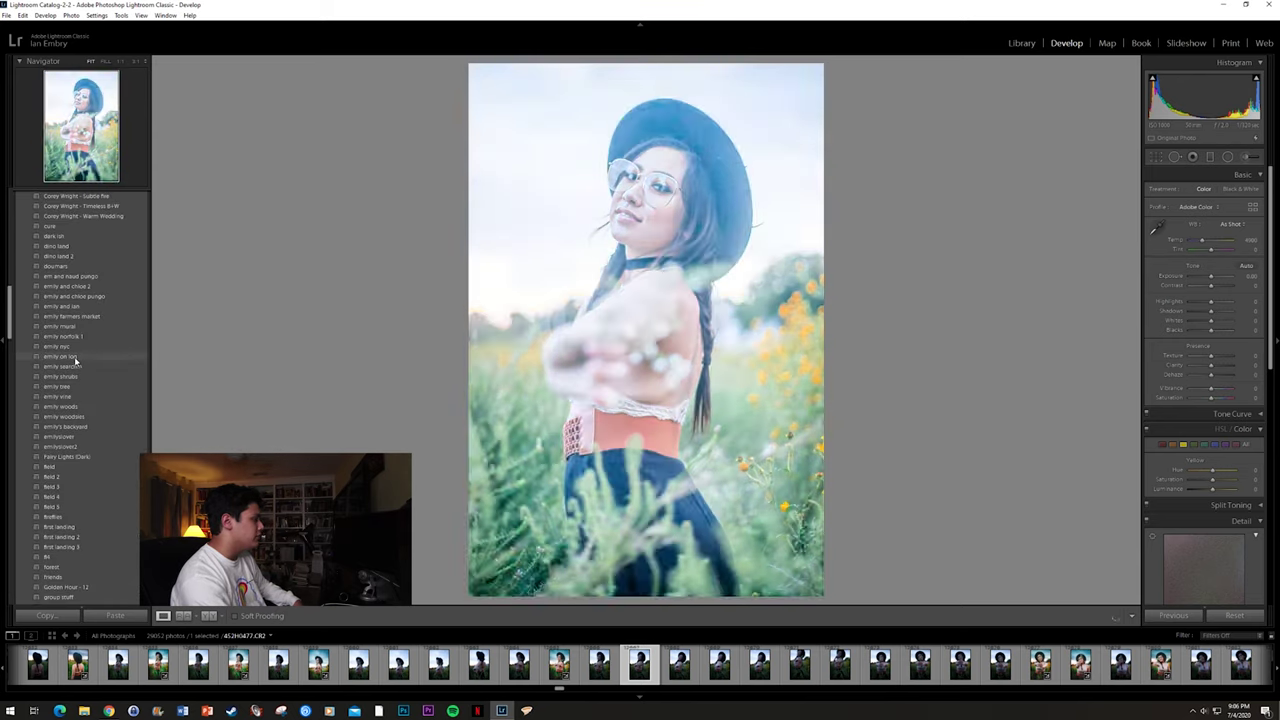
scroll(100, 305, up, 8)
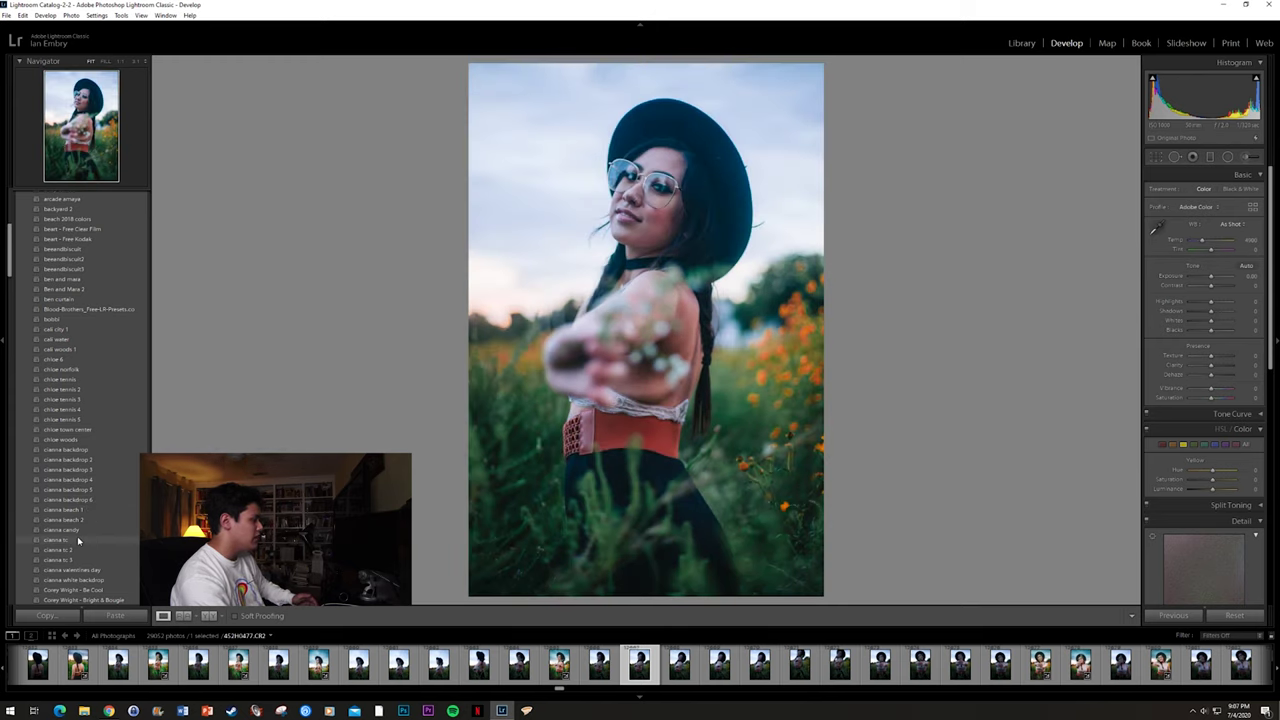
scroll(67, 565, down, 10)
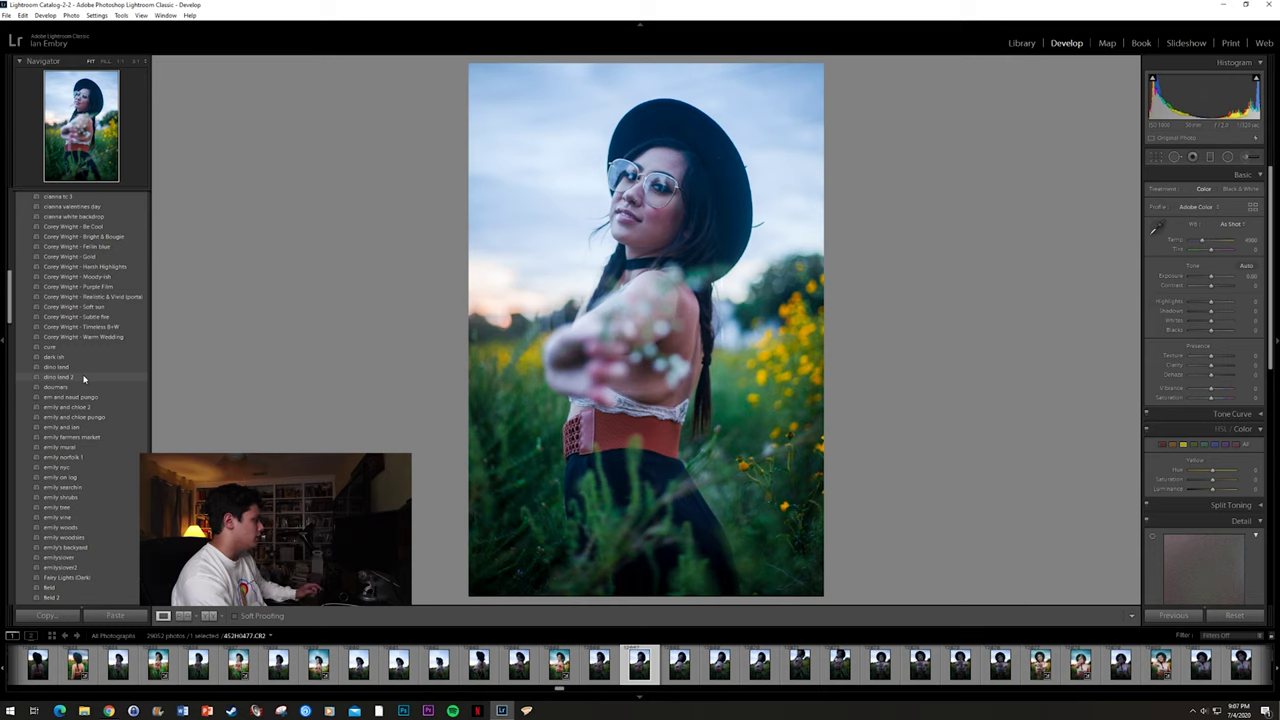
scroll(85, 390, down, 6)
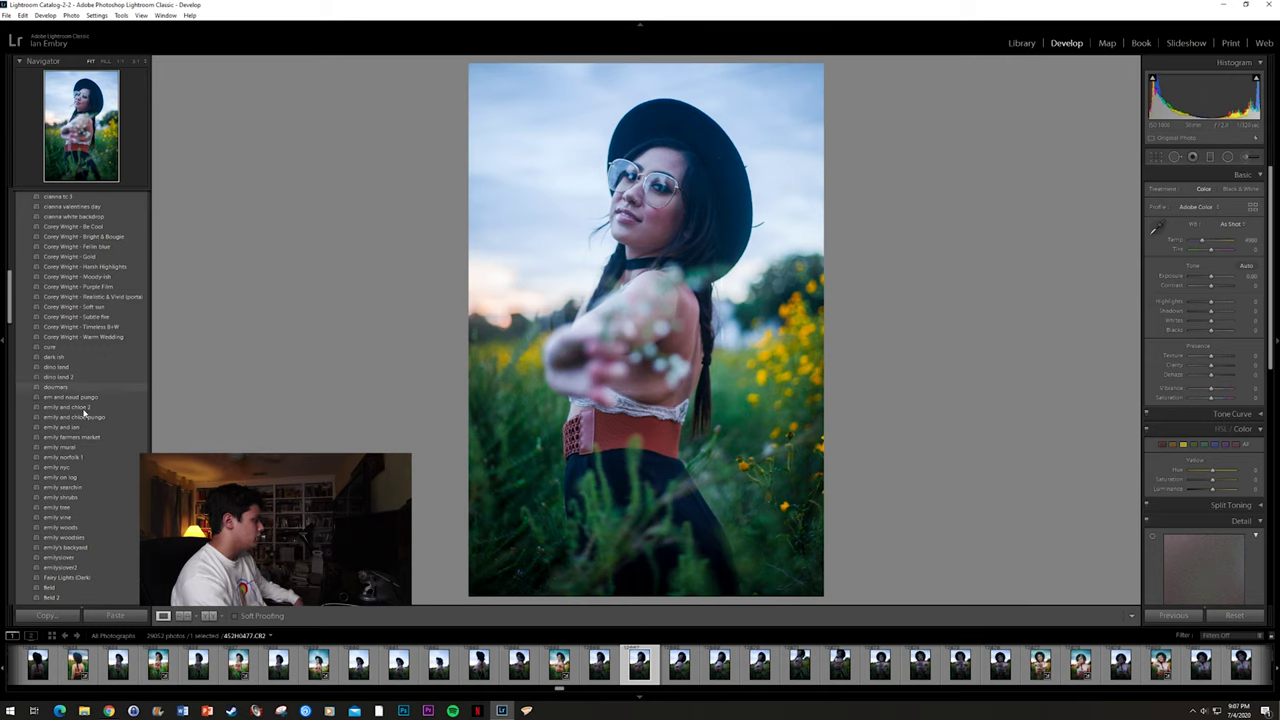
scroll(91, 428, down, 15)
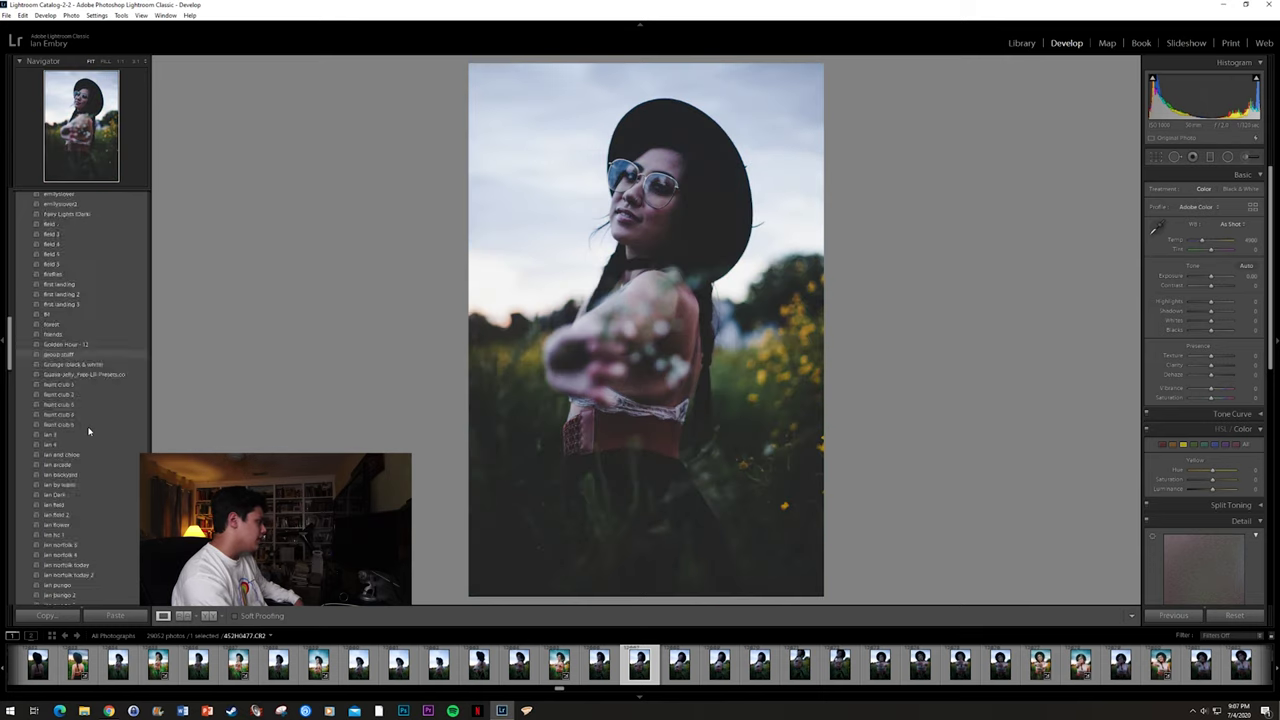
scroll(88, 431, down, 12)
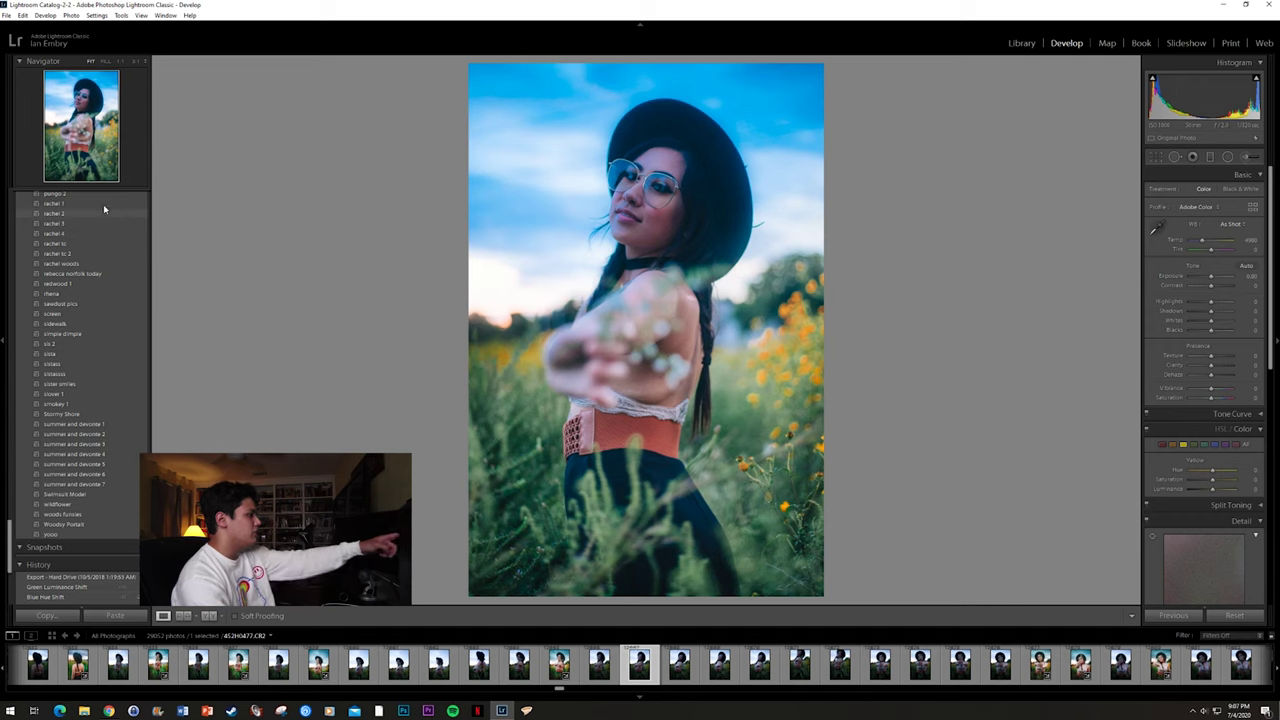
scroll(103, 248, up, 5)
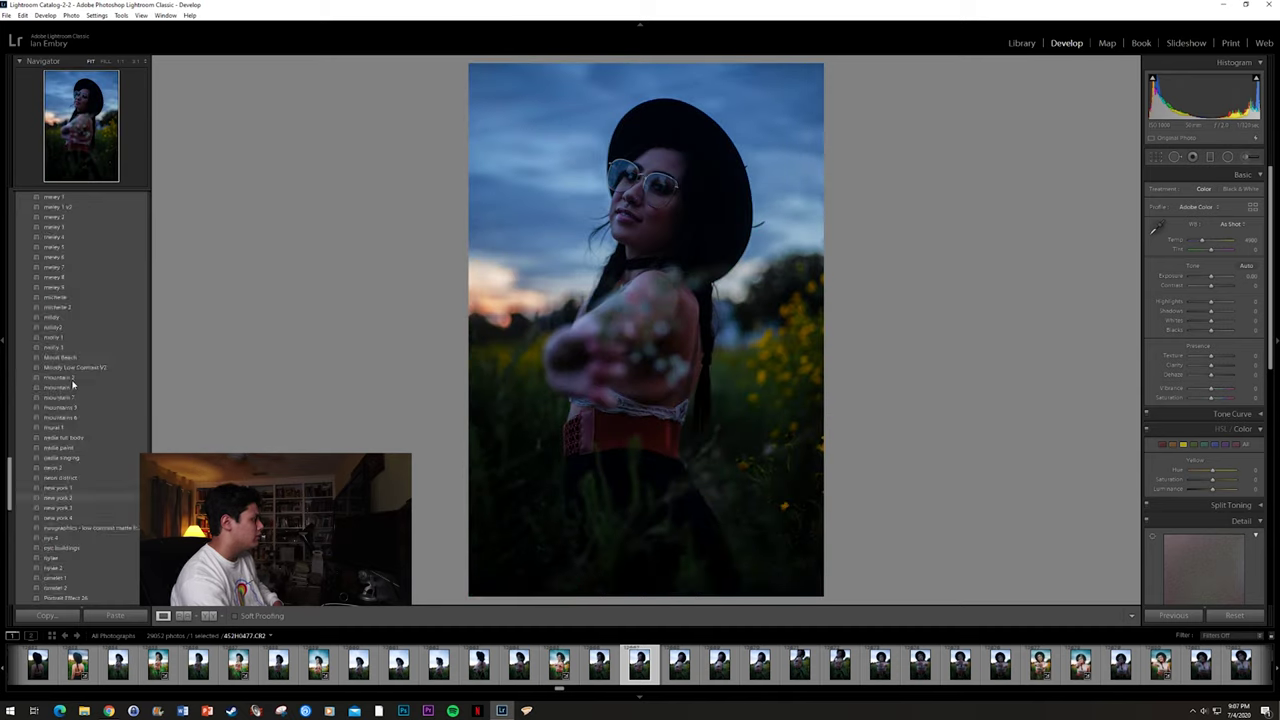
scroll(75, 370, up, 10)
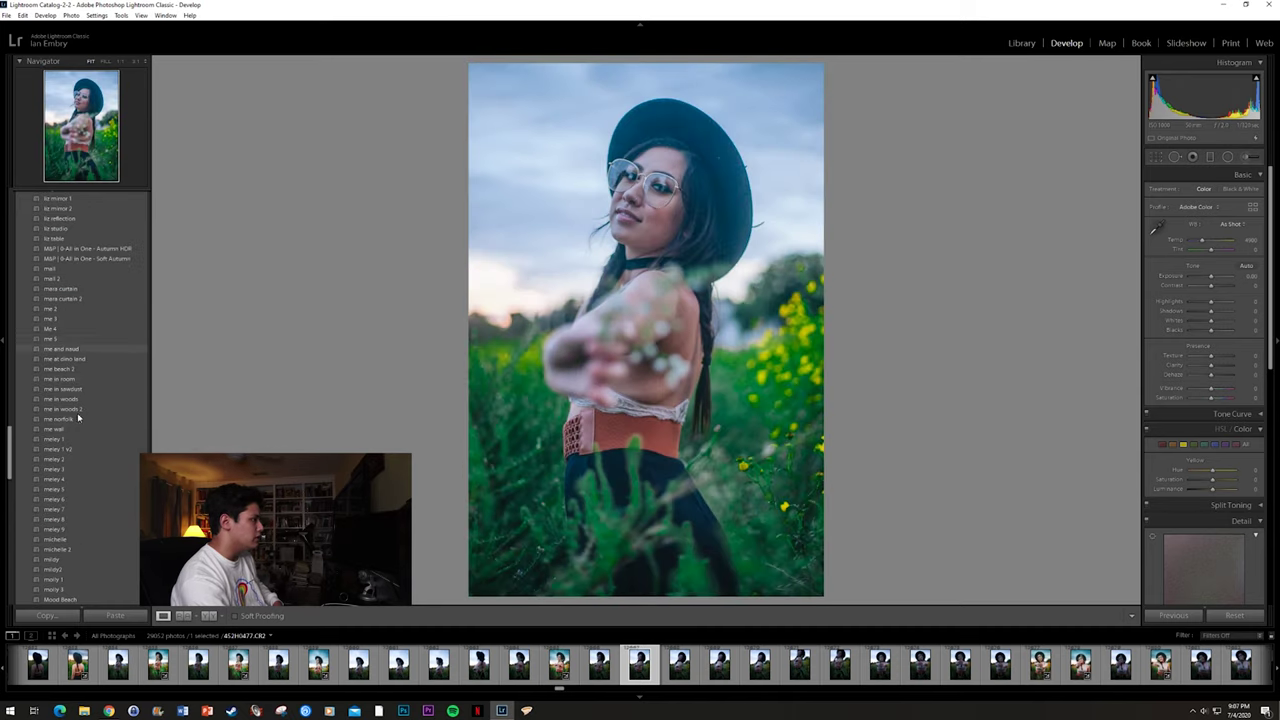
scroll(60, 450, down, 10)
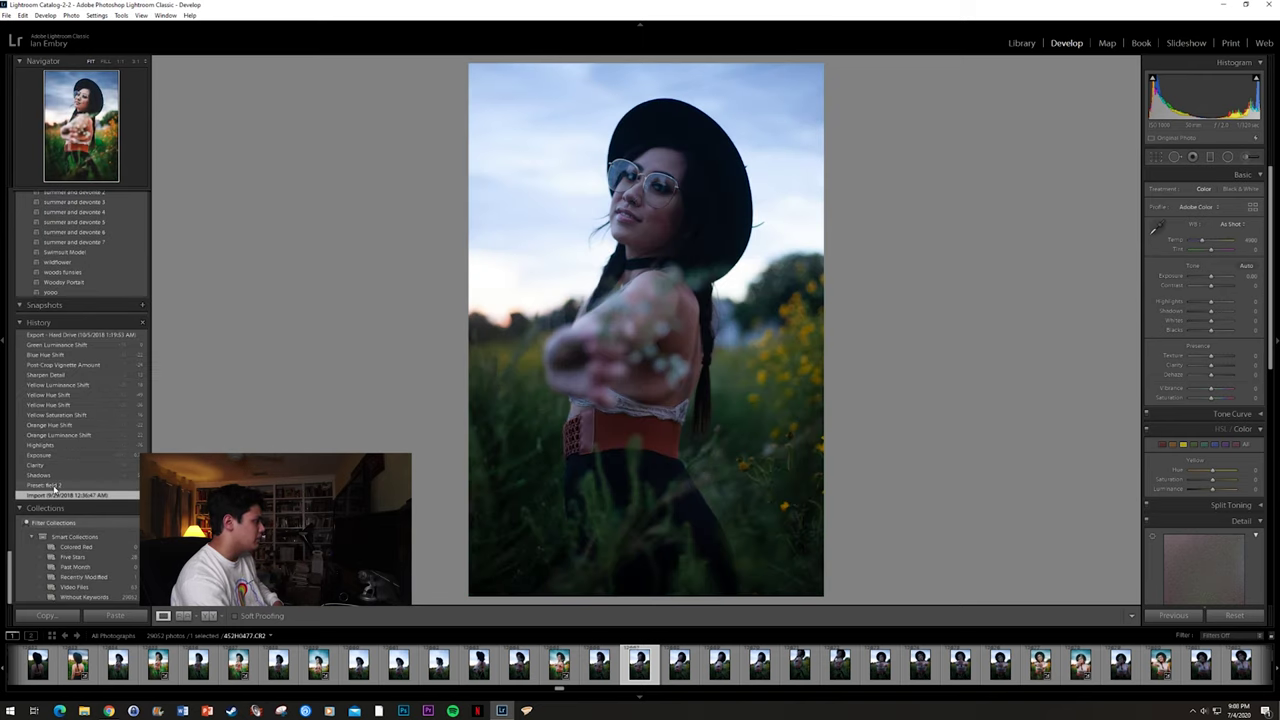
Step: Set the portrait to its "Preset: field 2" history state and inspect the background greenery and the face up close
click(45, 485)
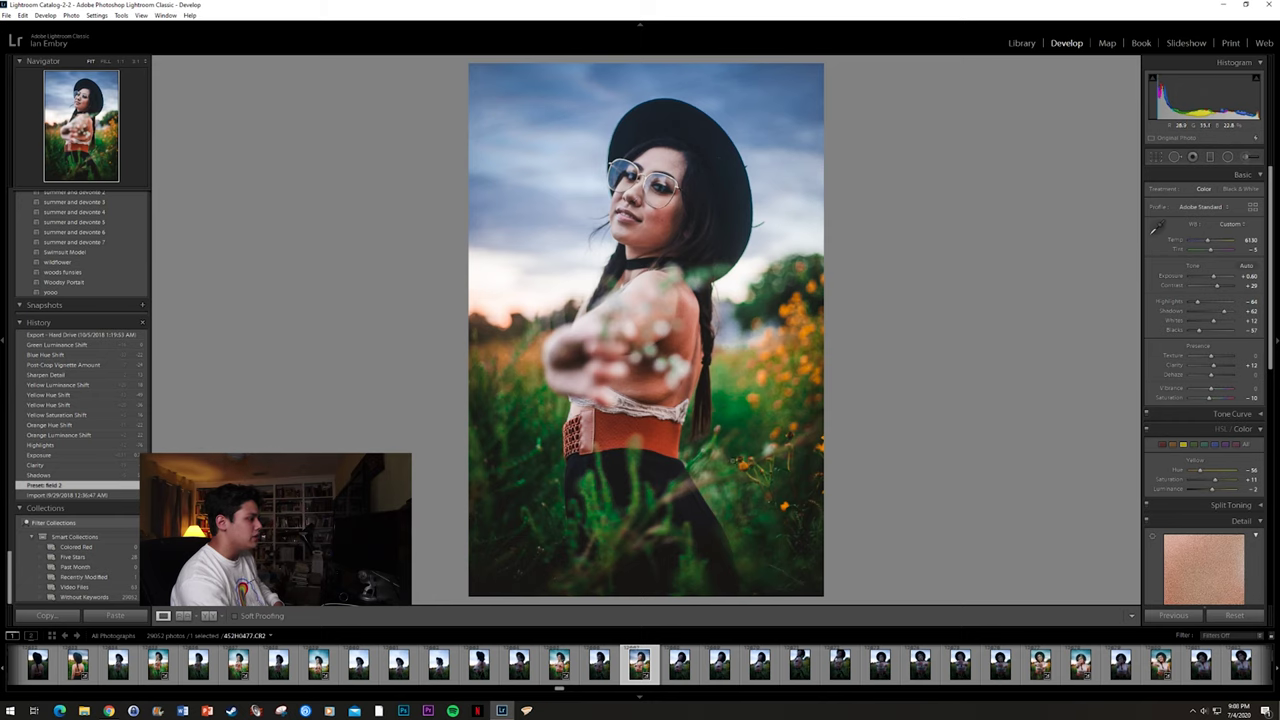
click(737, 434)
drag(717, 420, 594, 403)
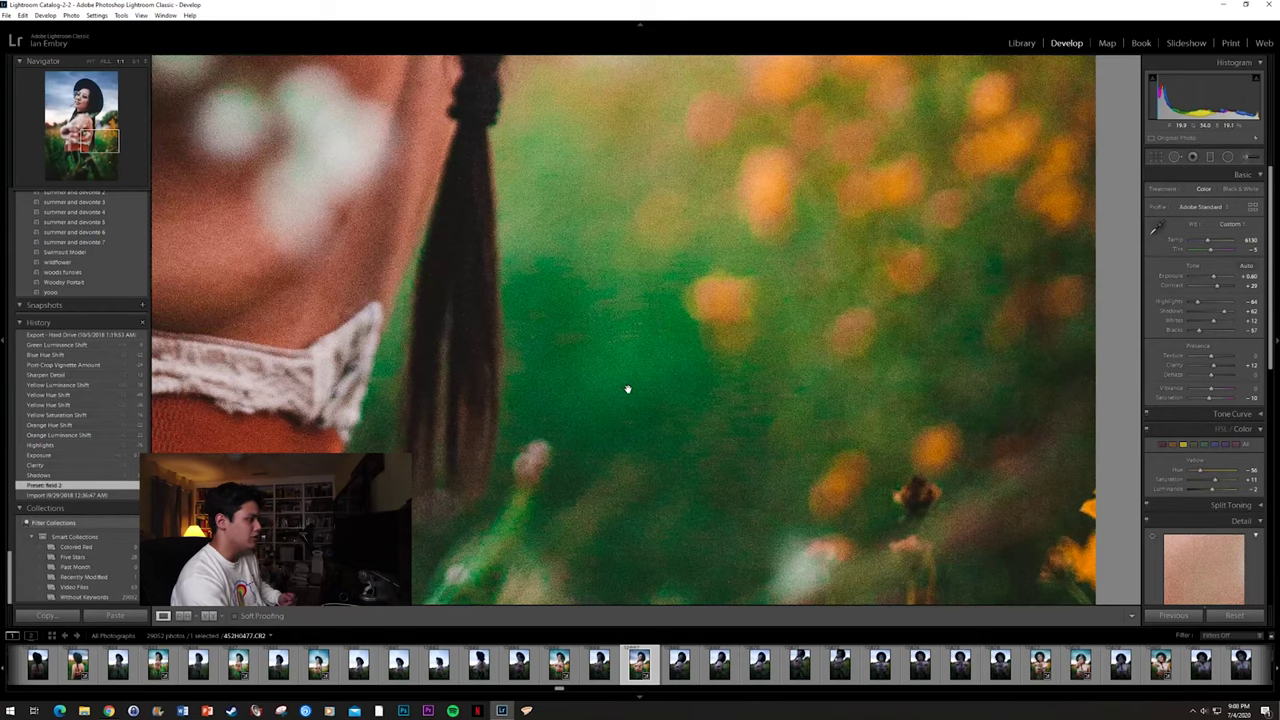
click(628, 389)
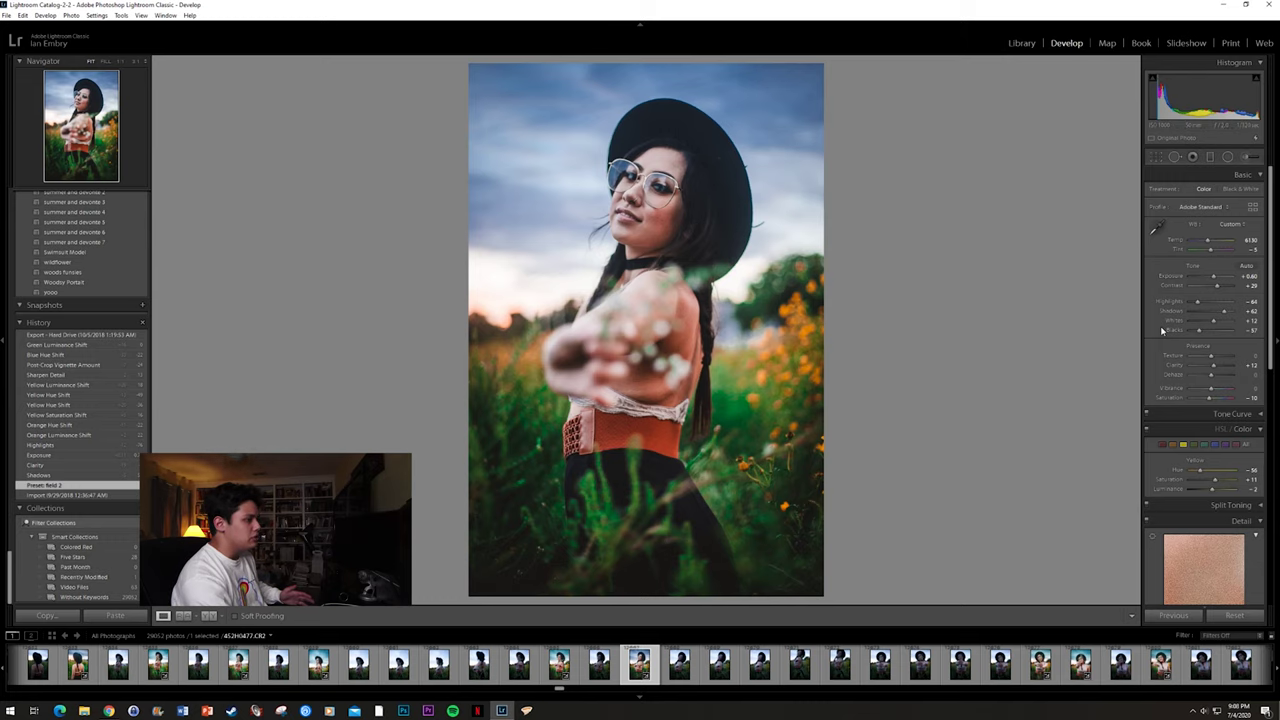
click(660, 187)
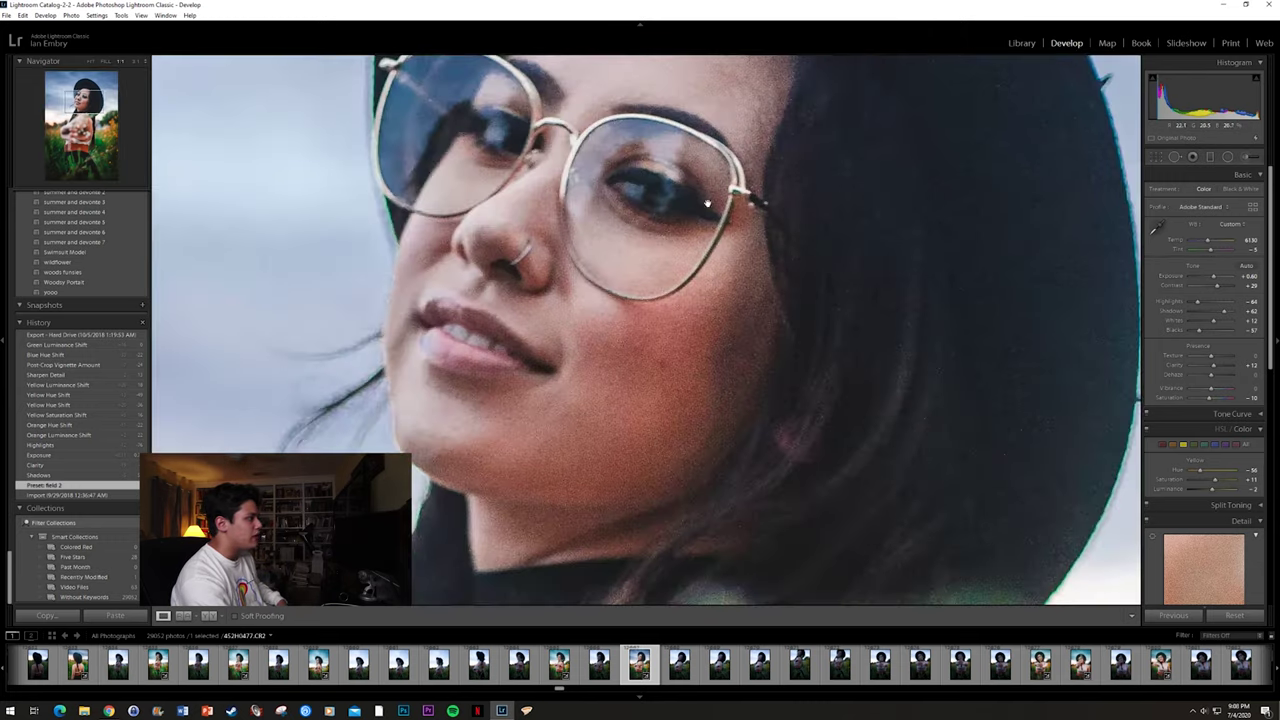
click(604, 175)
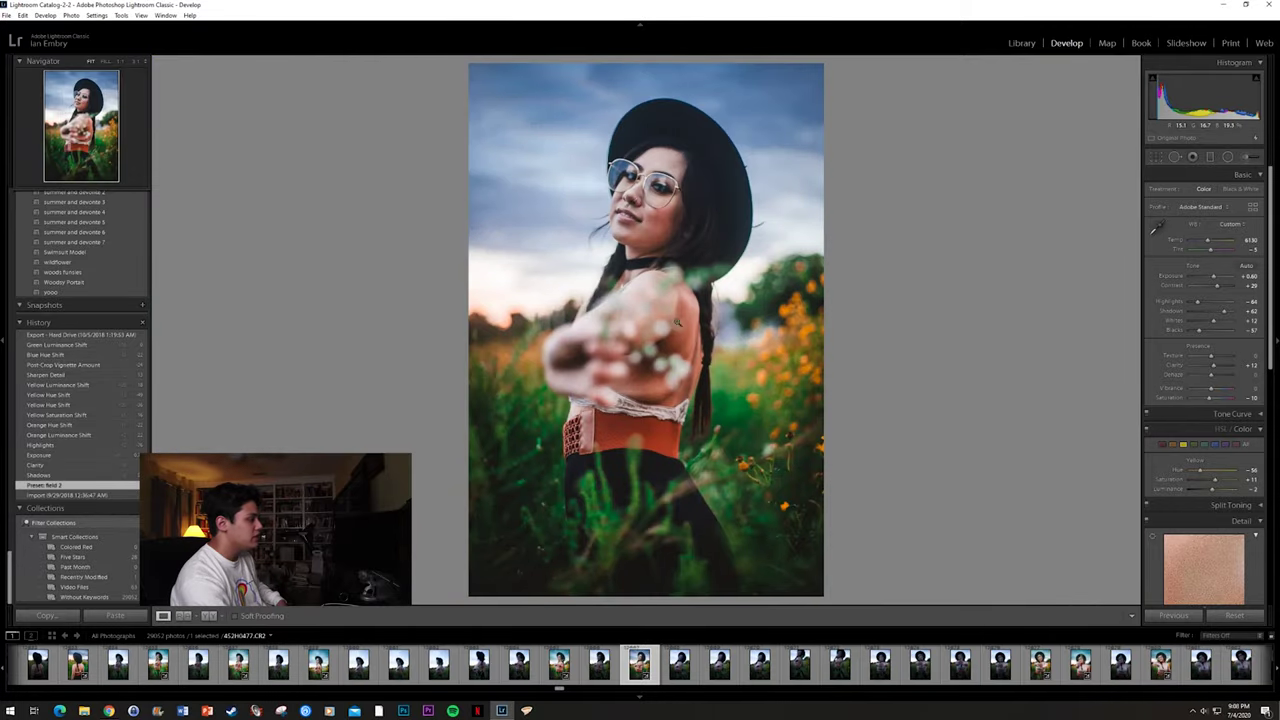
Step: Advance the edit history through the Shadows and Clarity states, and try a Clarity of -12
click(79, 478)
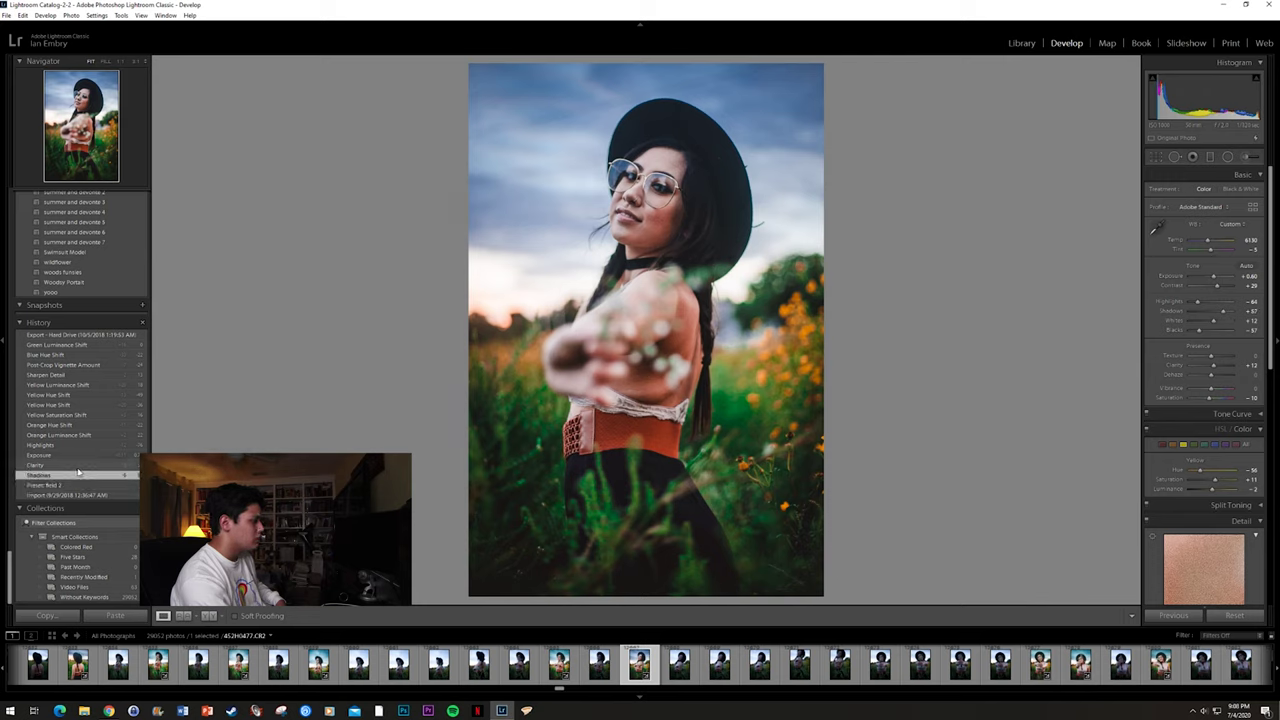
click(77, 467)
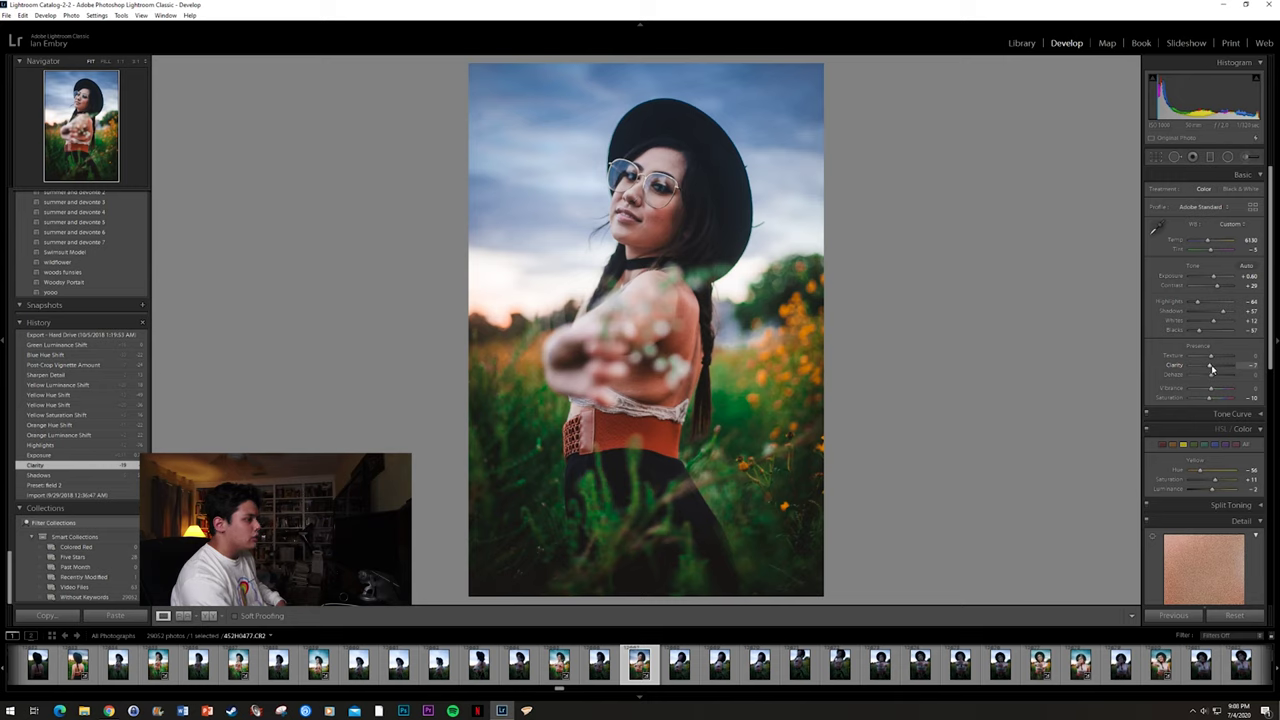
mouse_move(1212, 369)
mouse_down()
mouse_move(1192, 372)
mouse_move(1212, 375)
mouse_up()
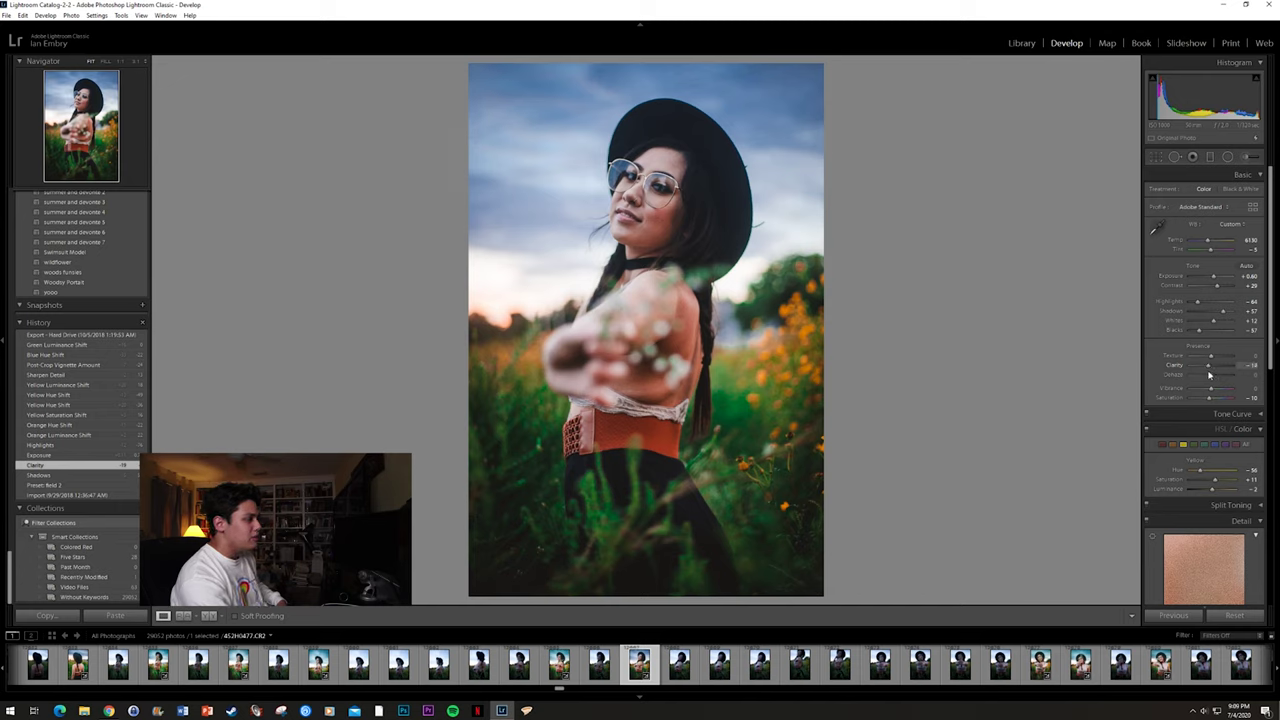
drag(1210, 375, 1210, 375)
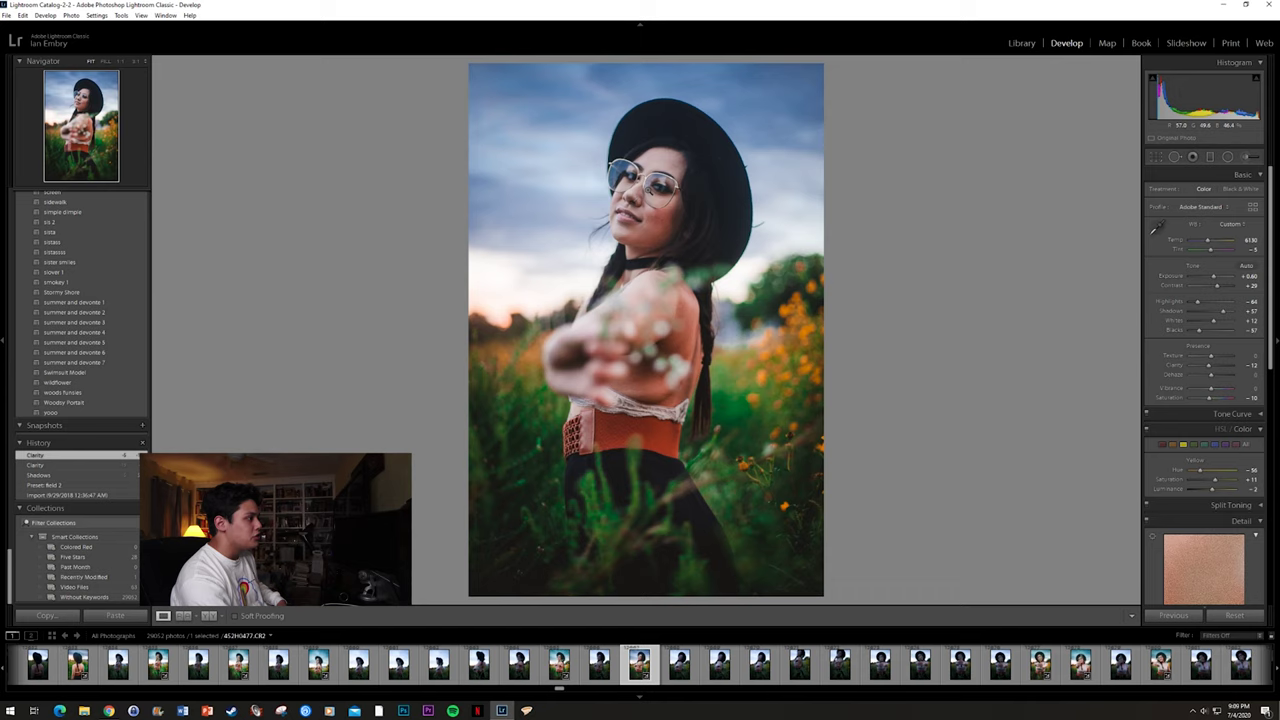
Step: Advance the portrait's edit history through the Exposure and Highlights states to Orange Luminance Shift
scroll(70, 530, down, 5)
click(62, 577)
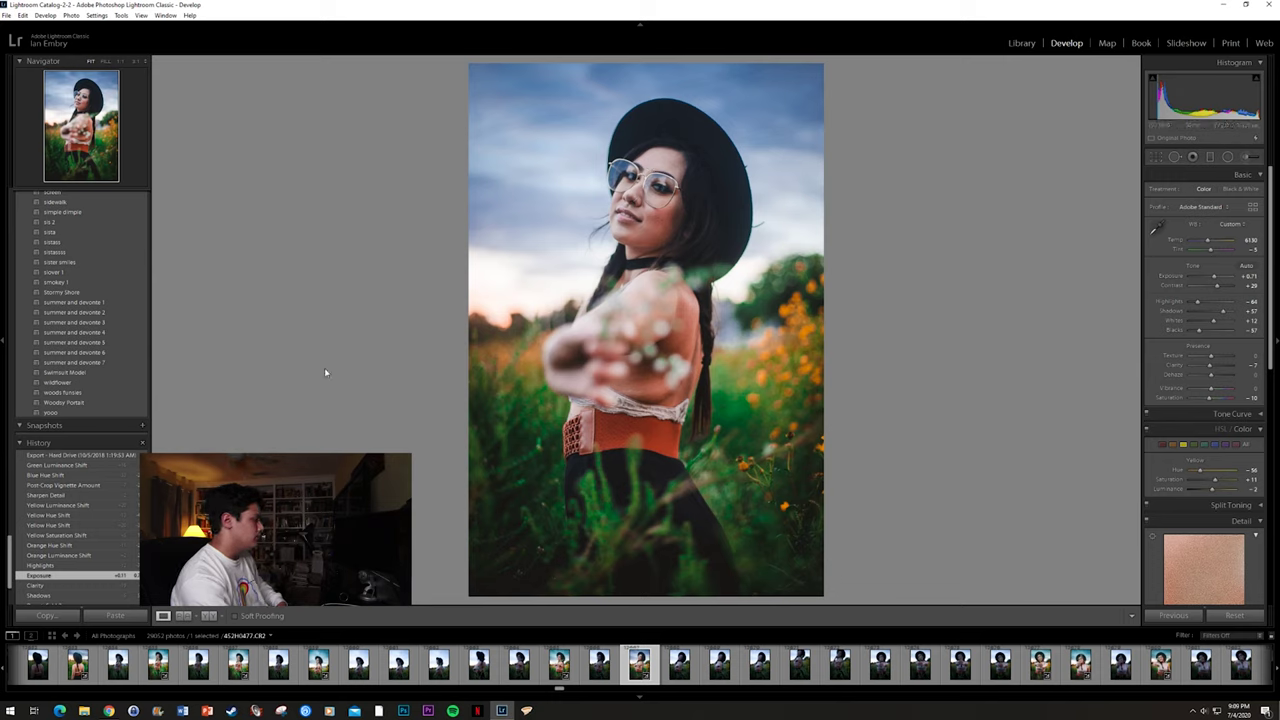
click(70, 567)
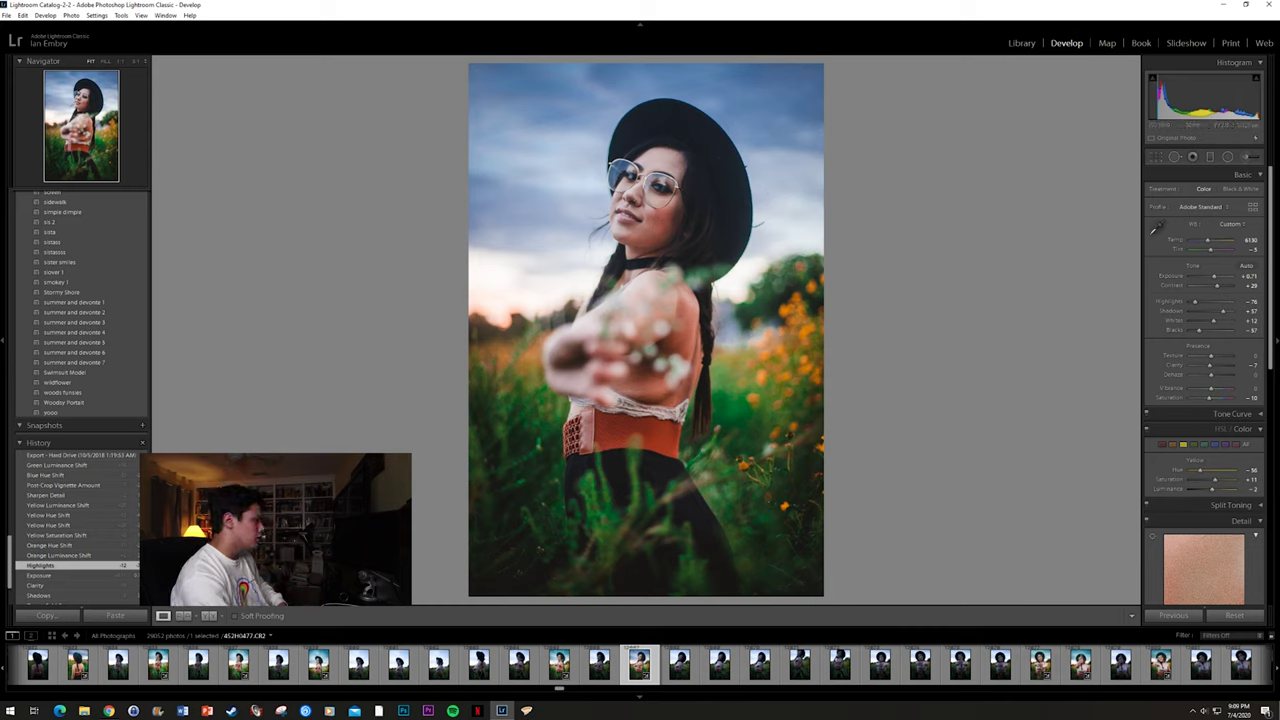
key(ctrl+y)
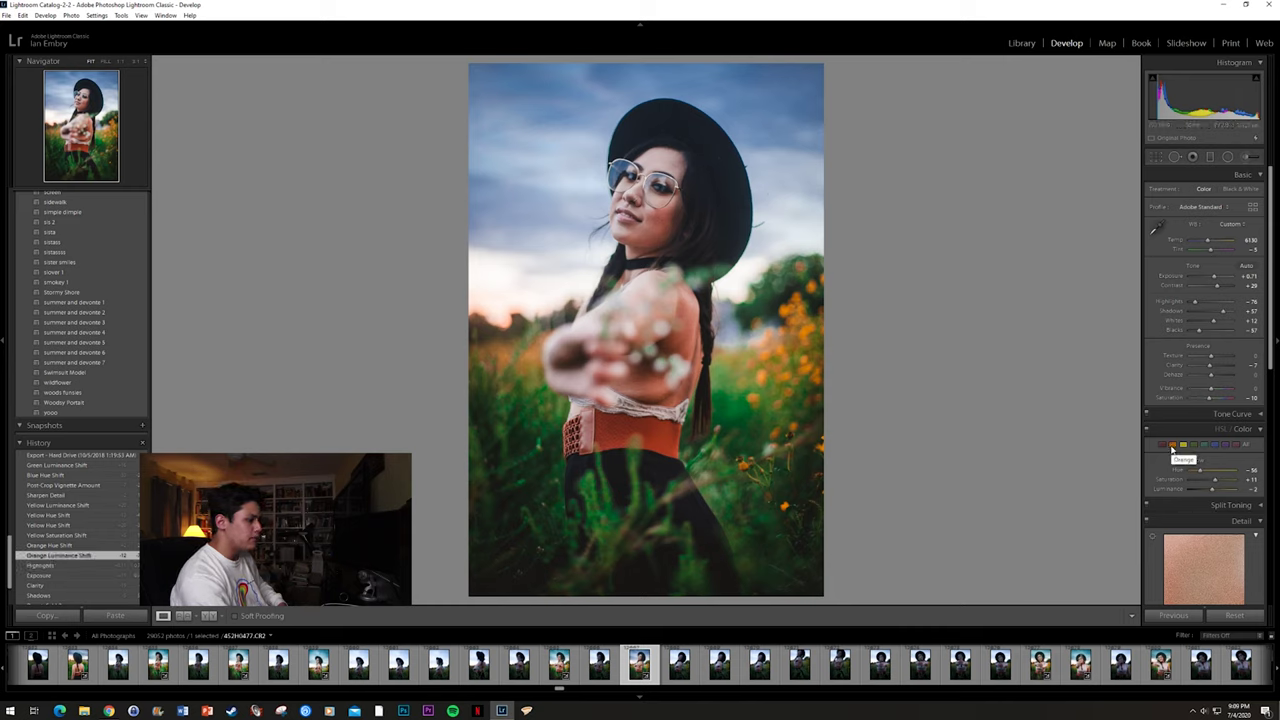
Step: Show all HSL color ranges together and try an orange saturation of +13 on the portrait
click(1245, 444)
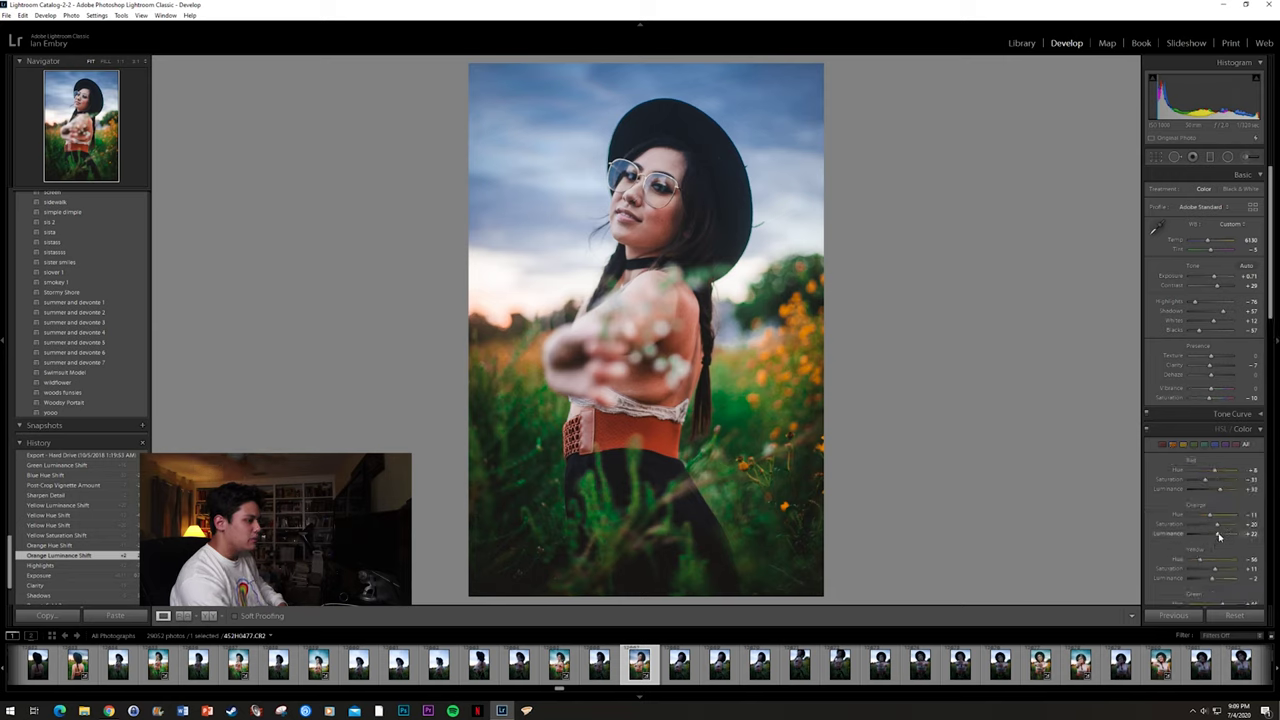
mouse_move(1218, 528)
mouse_down()
mouse_move(1191, 524)
mouse_move(1207, 526)
mouse_up()
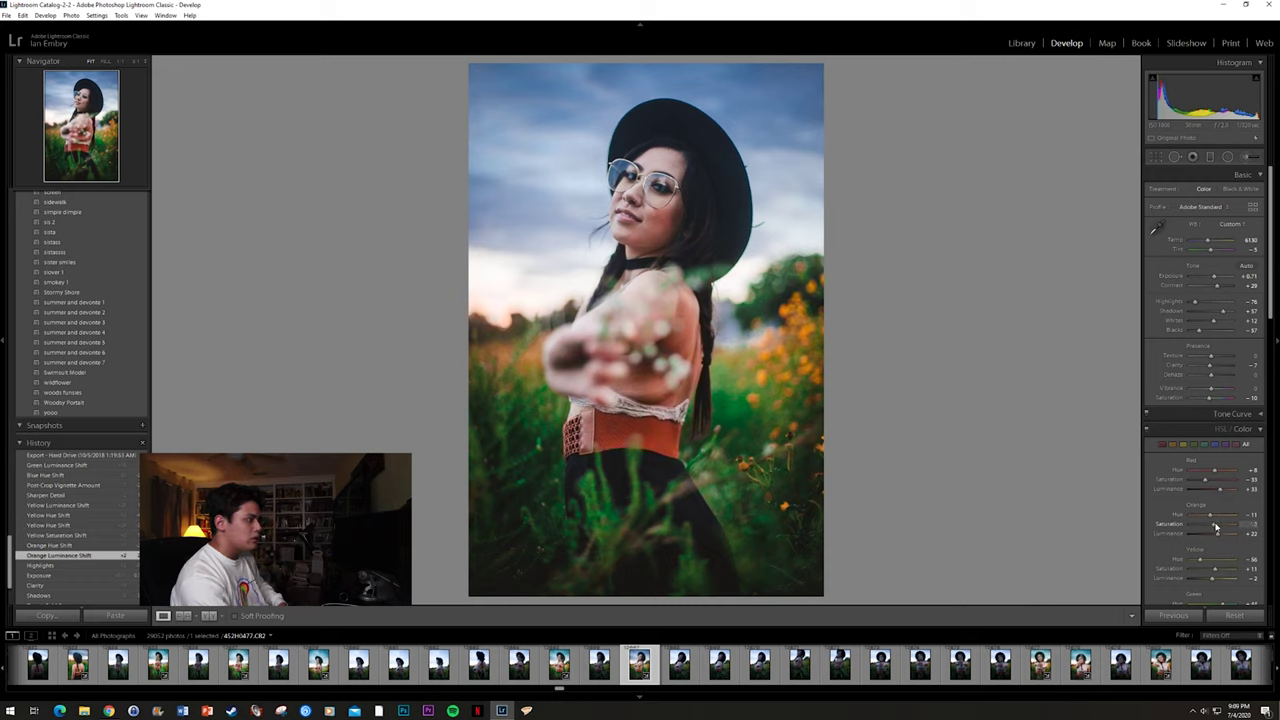
drag(1221, 523, 1190, 526)
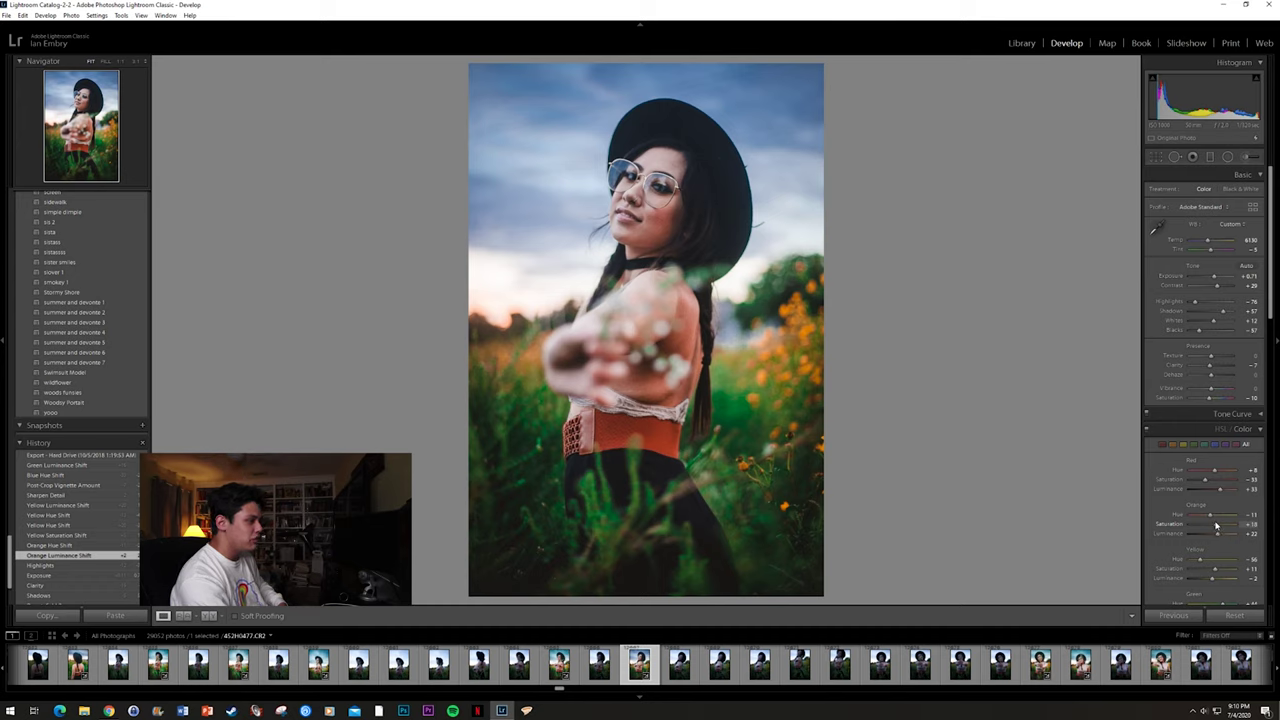
drag(1216, 524, 1216, 525)
Step: Try a green luminance of -20 and a blue hue of -20 on the portrait
scroll(1215, 530, down, 2)
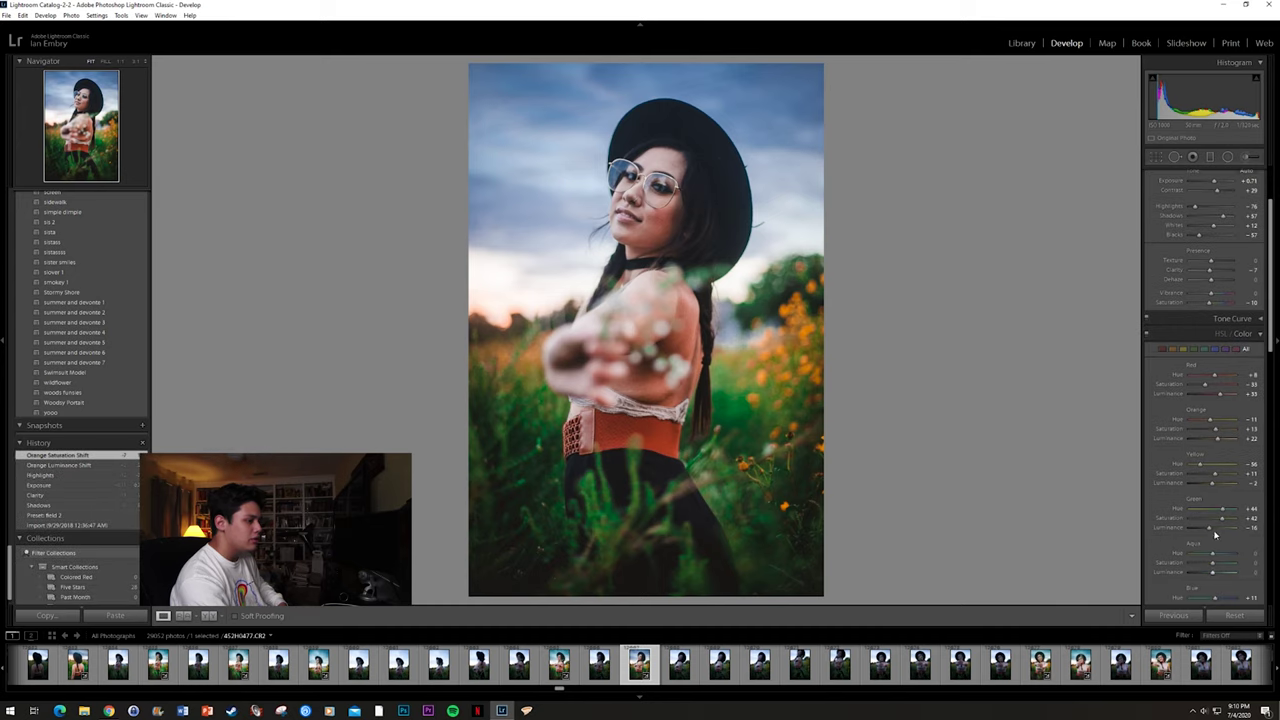
drag(1211, 527, 1268, 526)
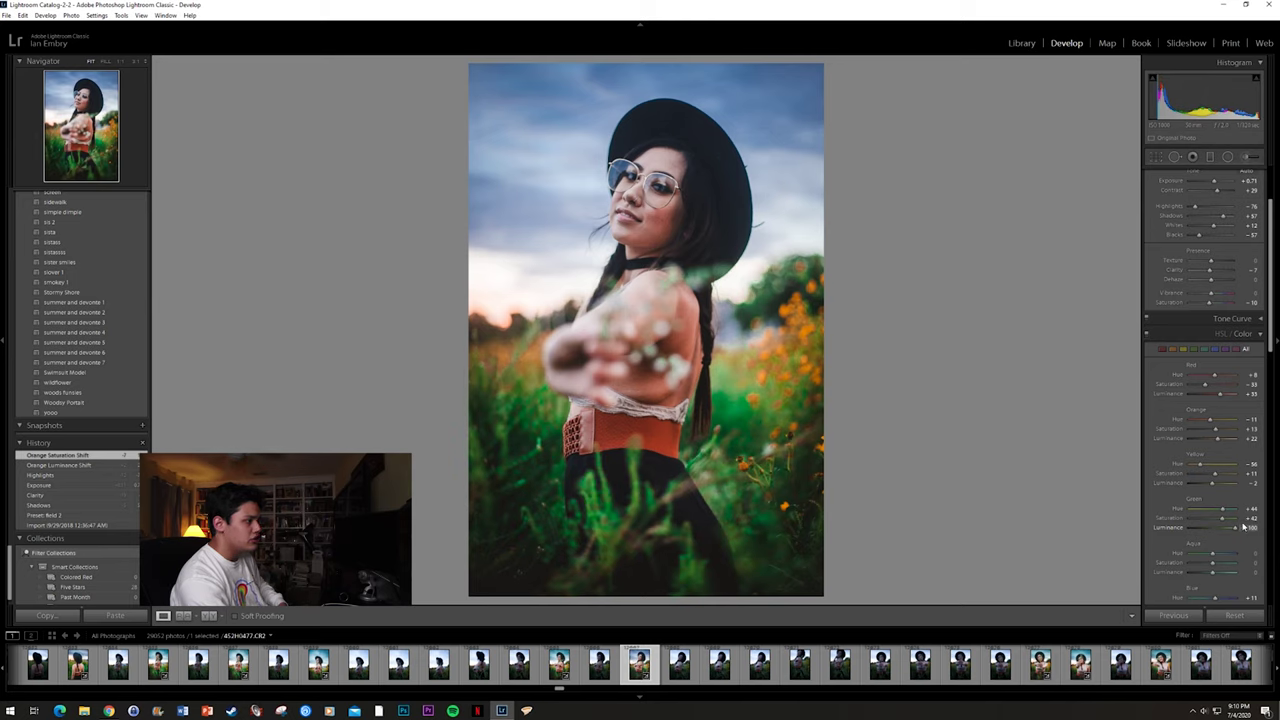
drag(1190, 517, 1226, 511)
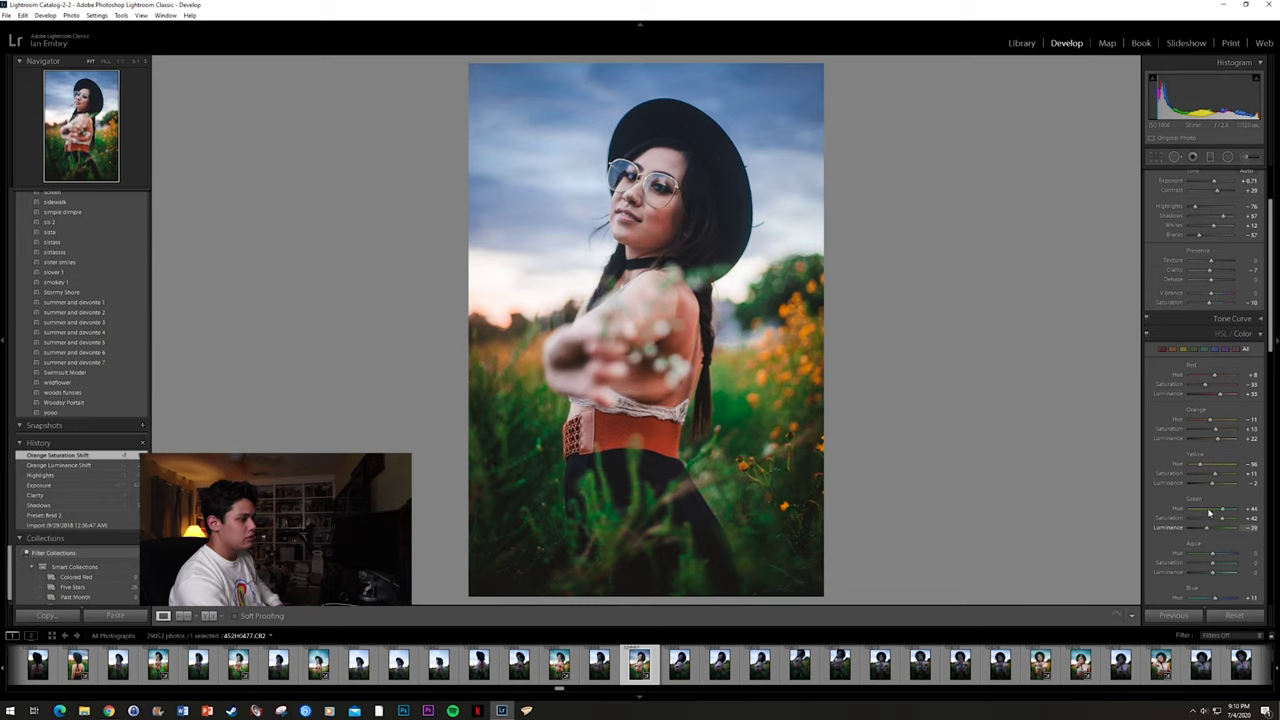
mouse_move(1209, 513)
mouse_down()
mouse_move(1196, 502)
mouse_move(1210, 502)
mouse_up()
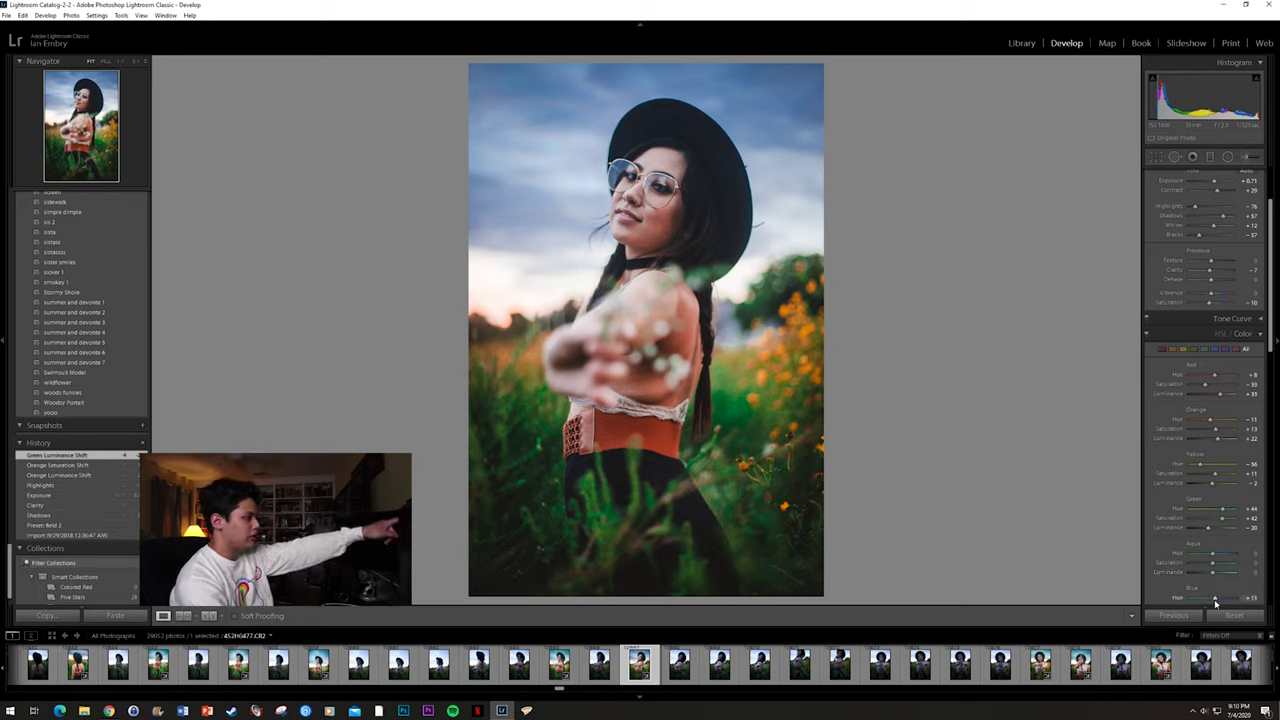
mouse_move(1216, 599)
mouse_down()
mouse_move(1124, 596)
mouse_move(1230, 597)
mouse_move(1191, 596)
mouse_move(1206, 594)
mouse_up()
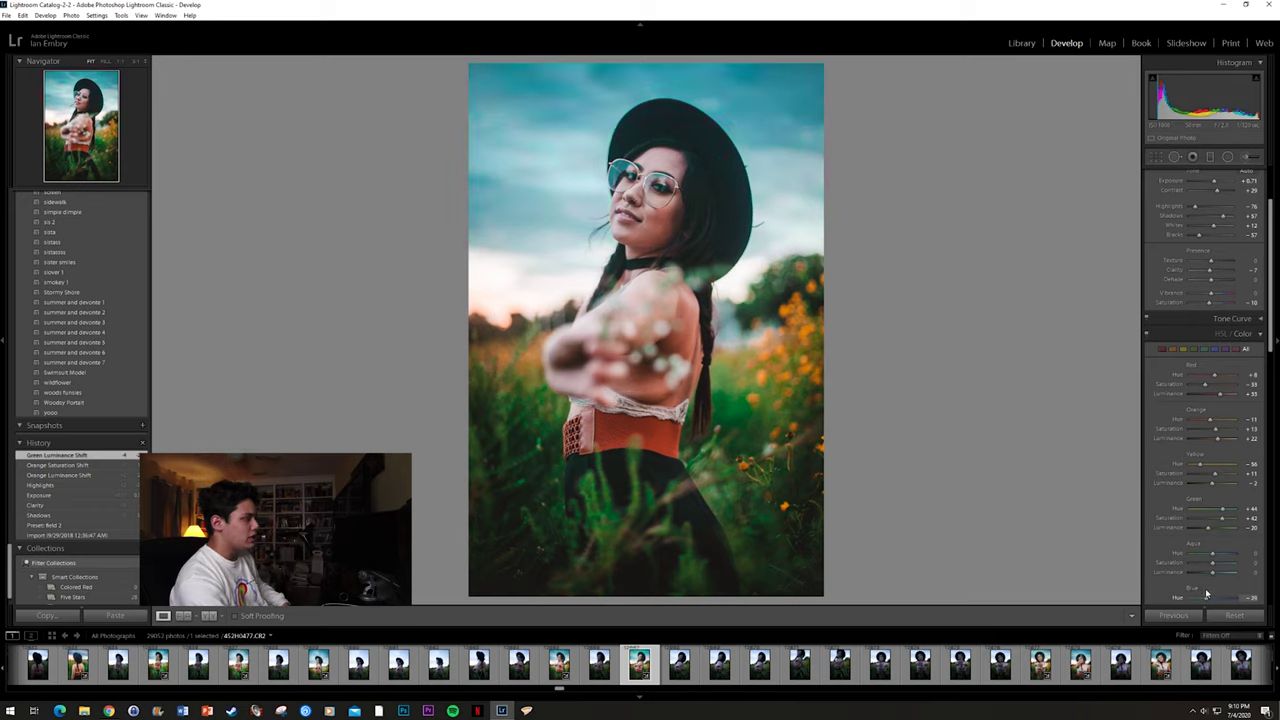
drag(1208, 594, 1210, 594)
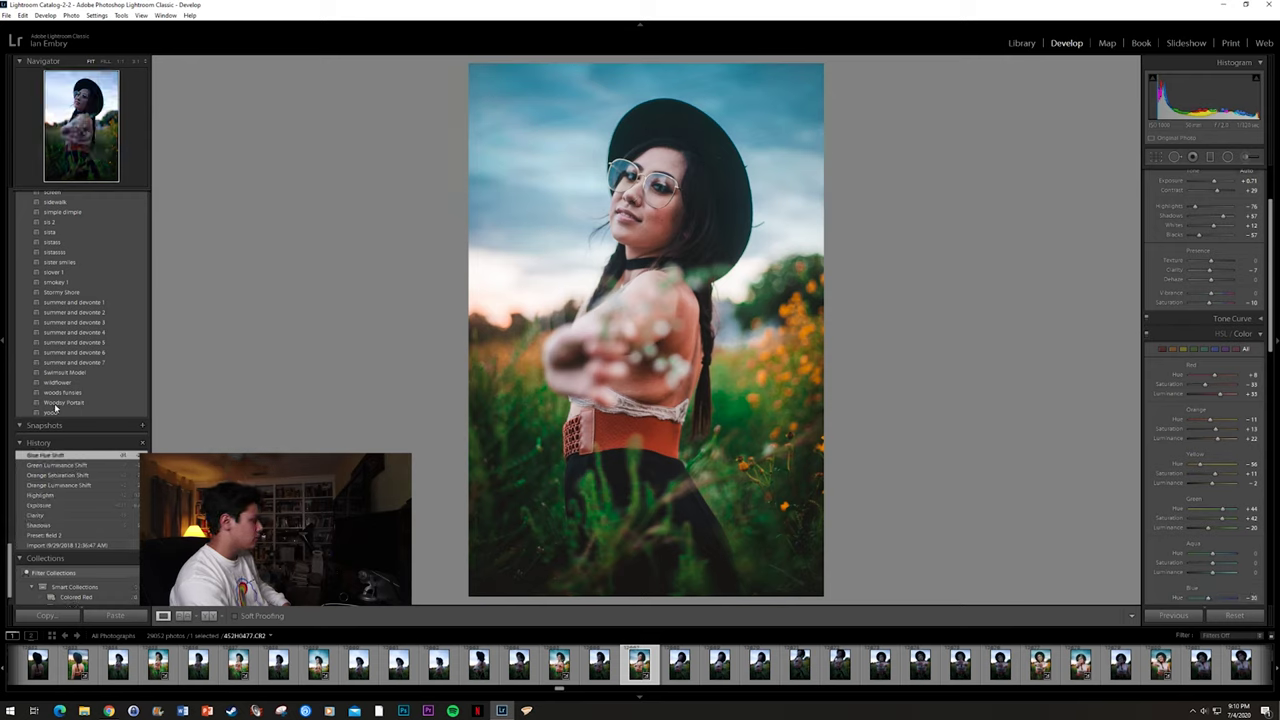
Step: Undo the trial blue hue, green luminance and orange saturation changes
click(22, 15)
click(26, 26)
click(22, 15)
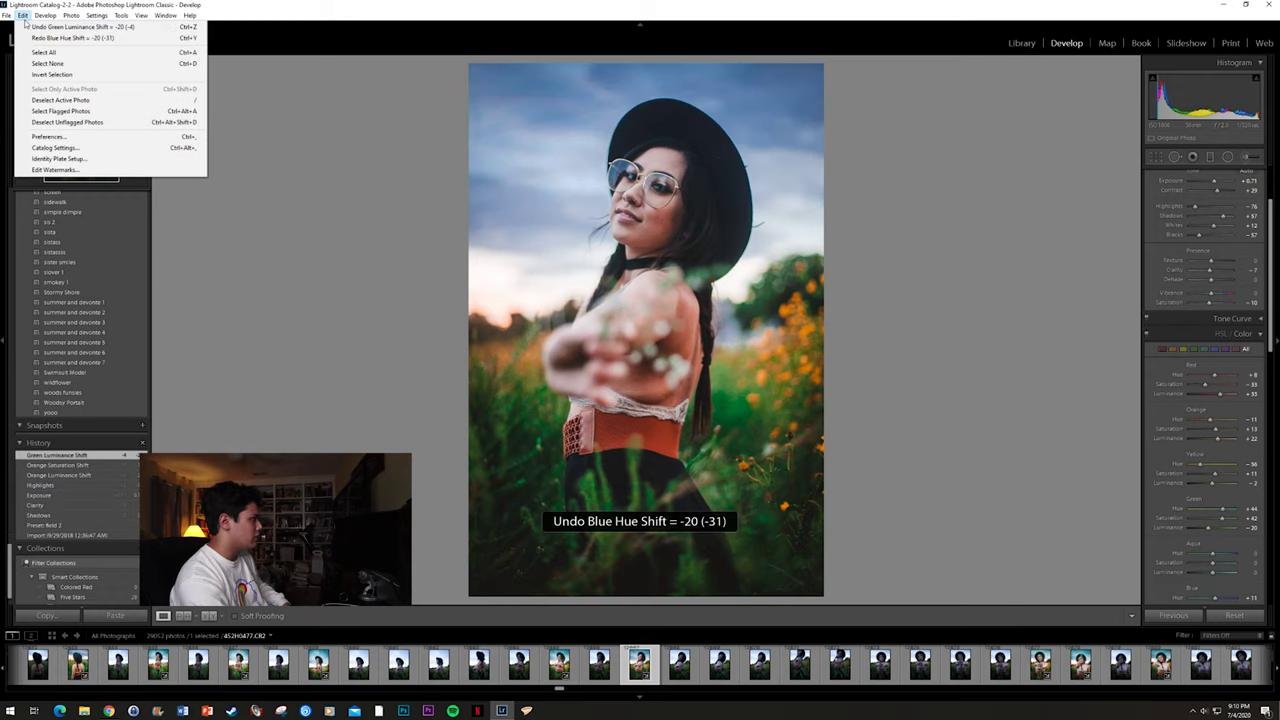
click(28, 27)
click(22, 15)
click(26, 26)
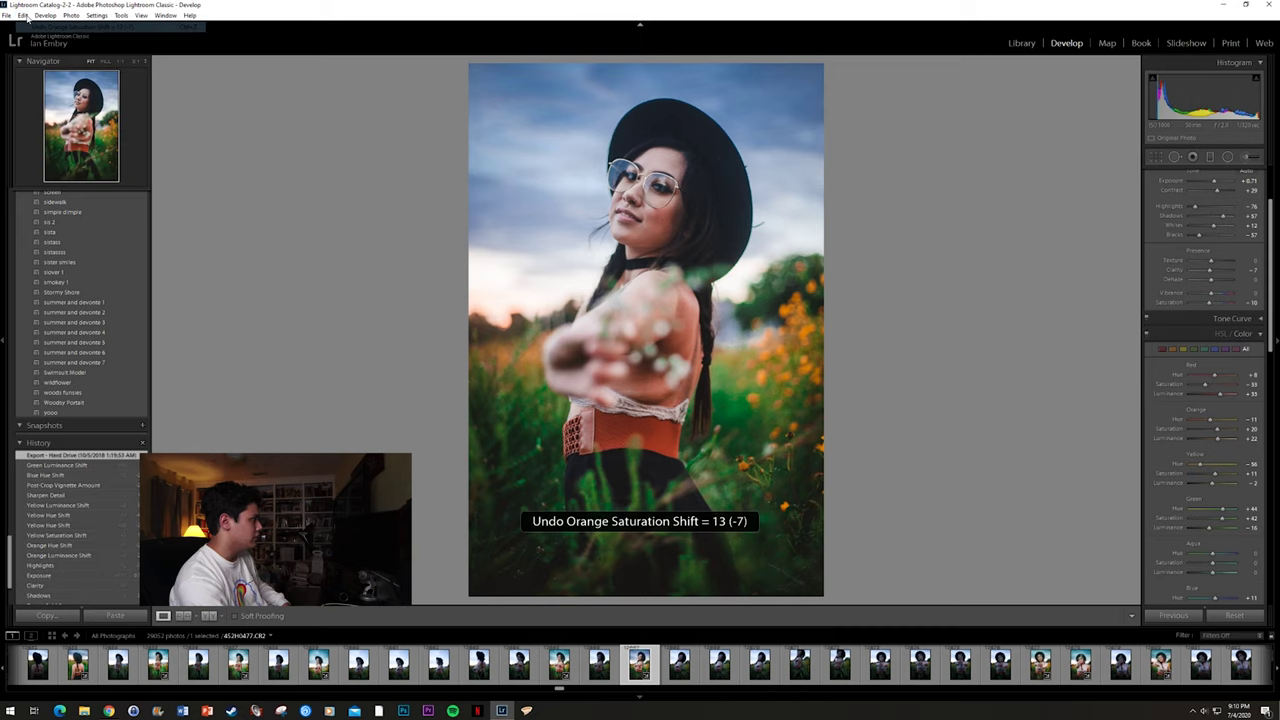
click(22, 15)
Step: Advance the edit history through the Yellow Saturation and Yellow Hue Shift states to Sharpen Detail, and inspect the blurred flowers up close
click(78, 533)
click(78, 525)
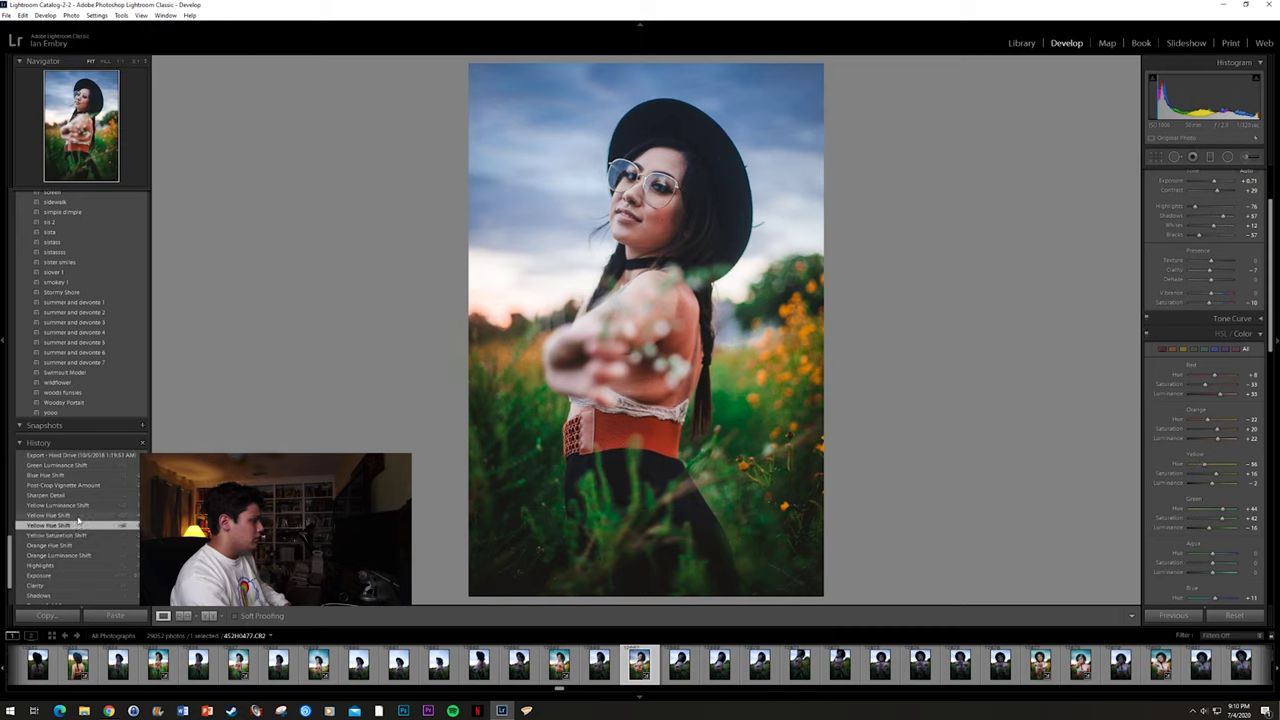
click(79, 516)
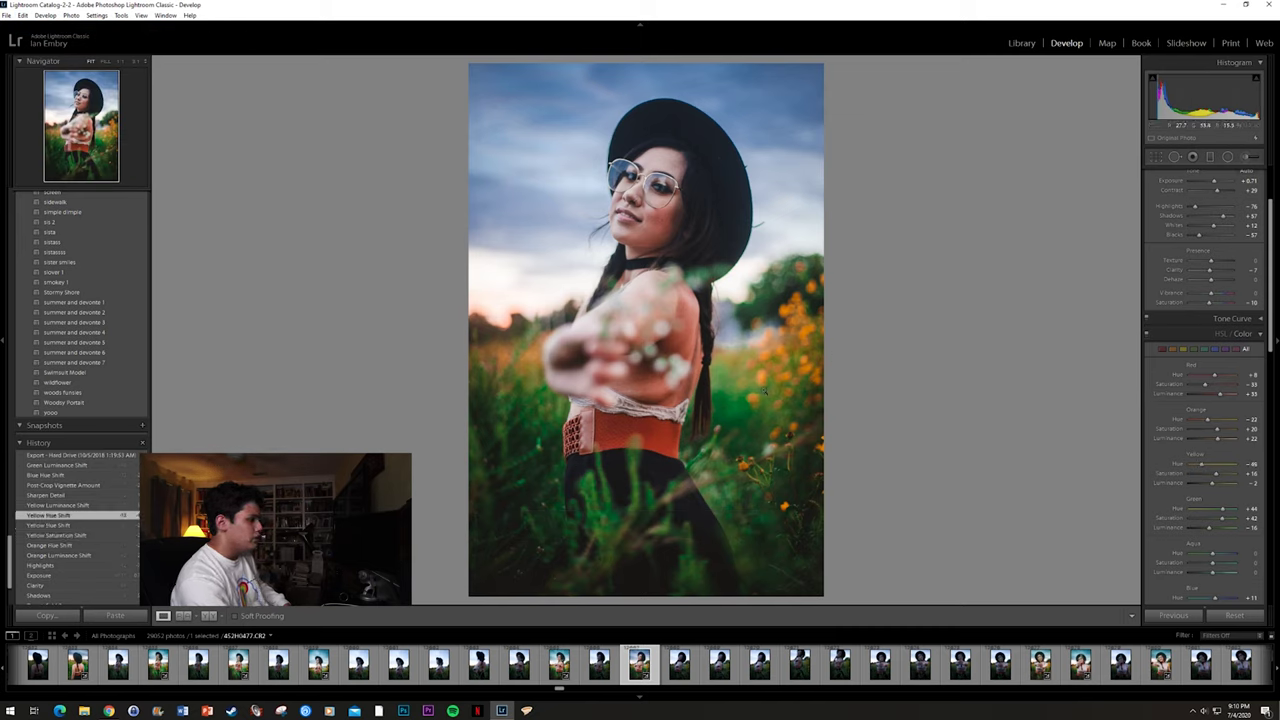
click(81, 495)
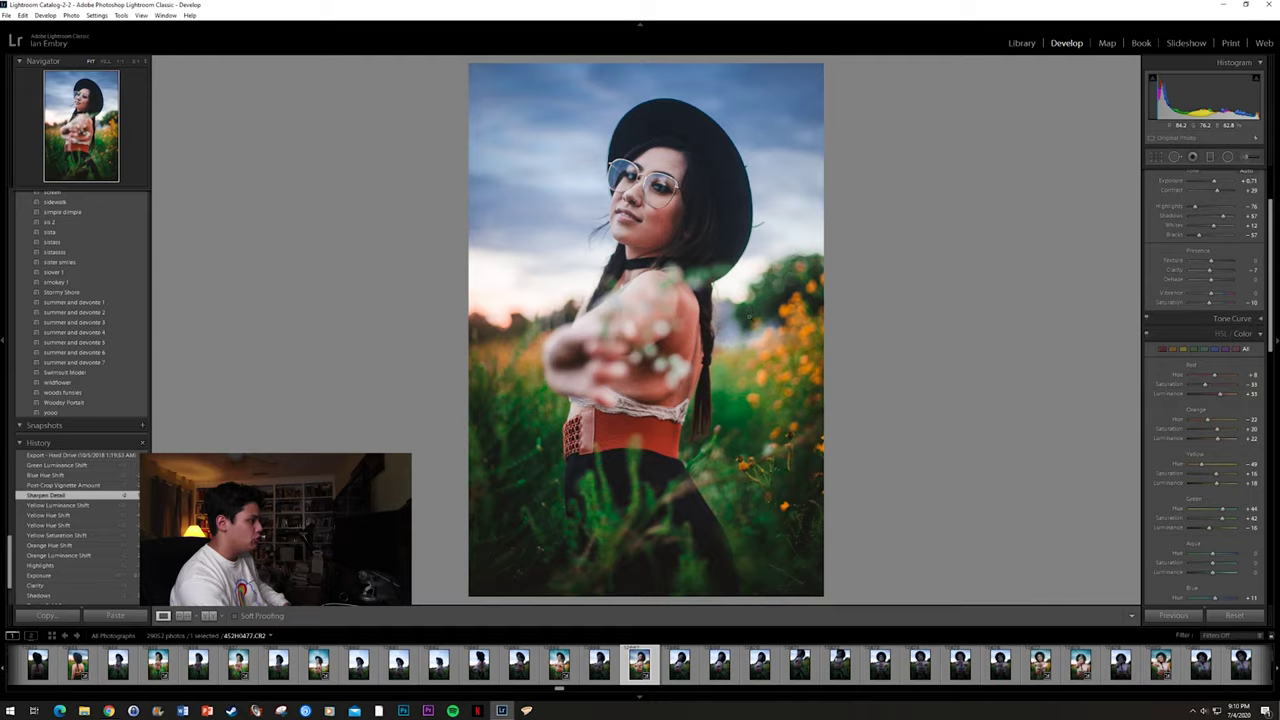
click(755, 372)
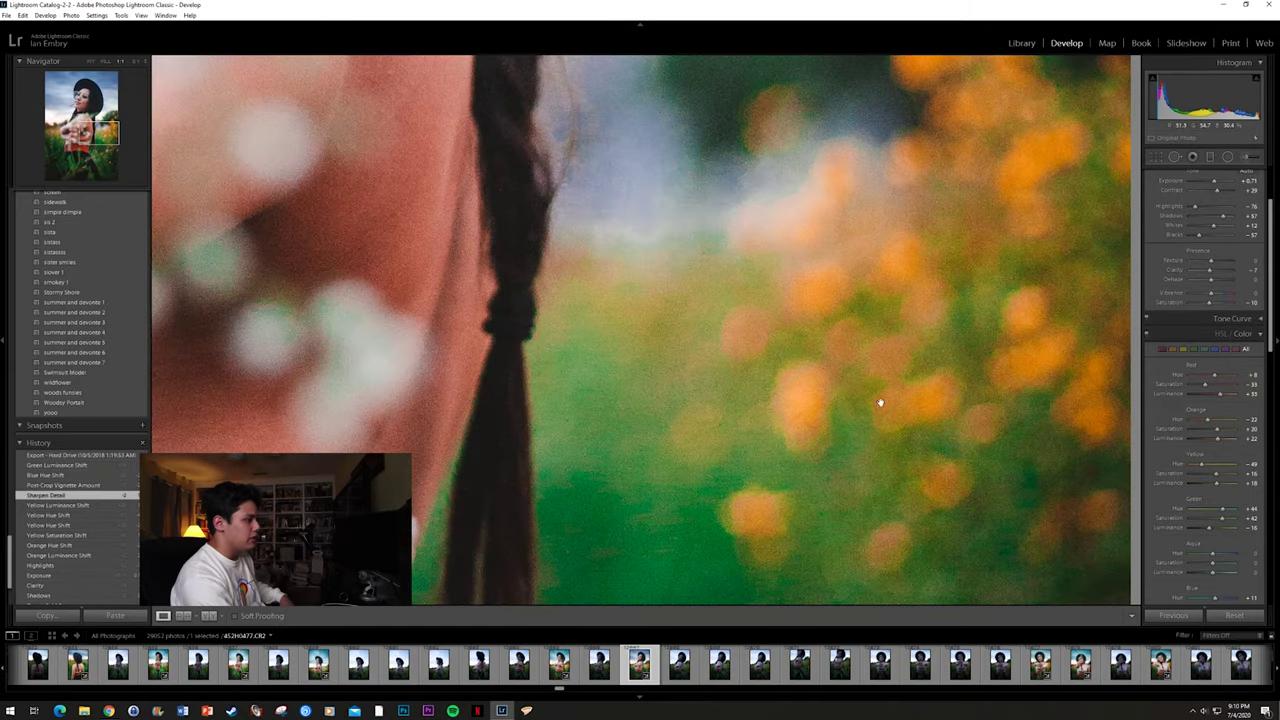
click(974, 354)
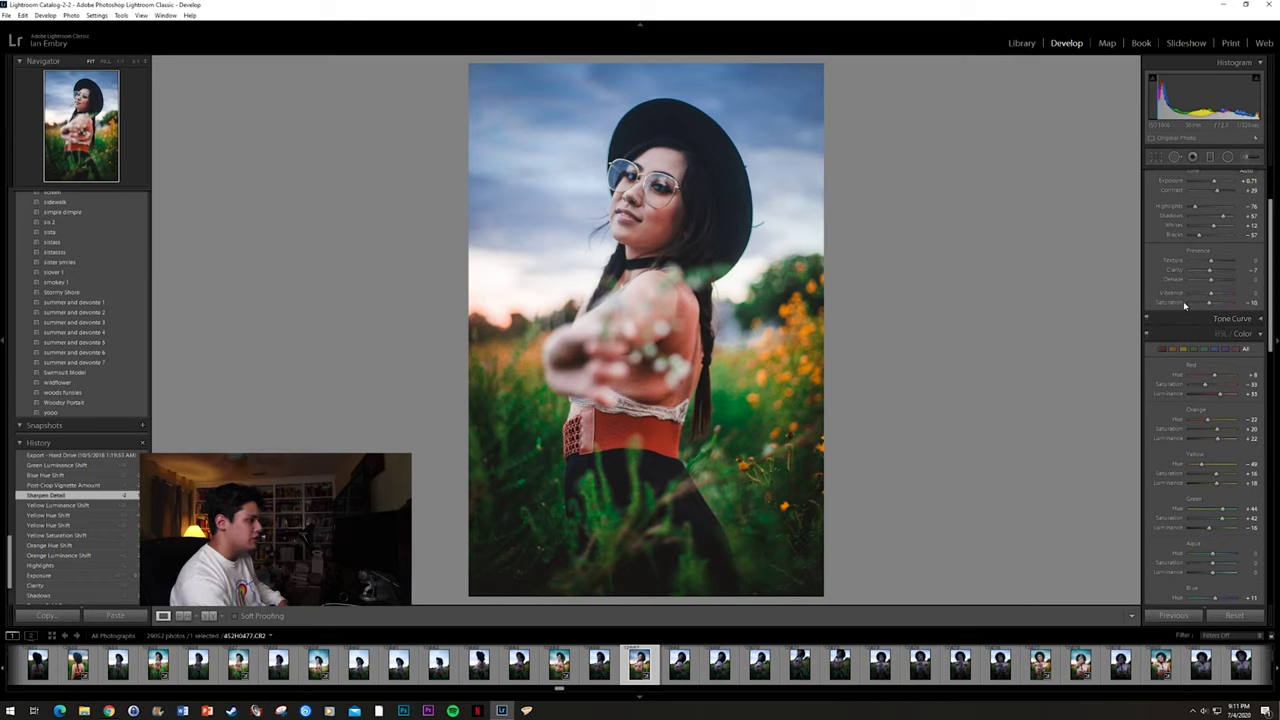
Step: Try sharpening amounts of 150, 0 and 91 on the portrait while examining the face up close
scroll(1194, 423, up, 2)
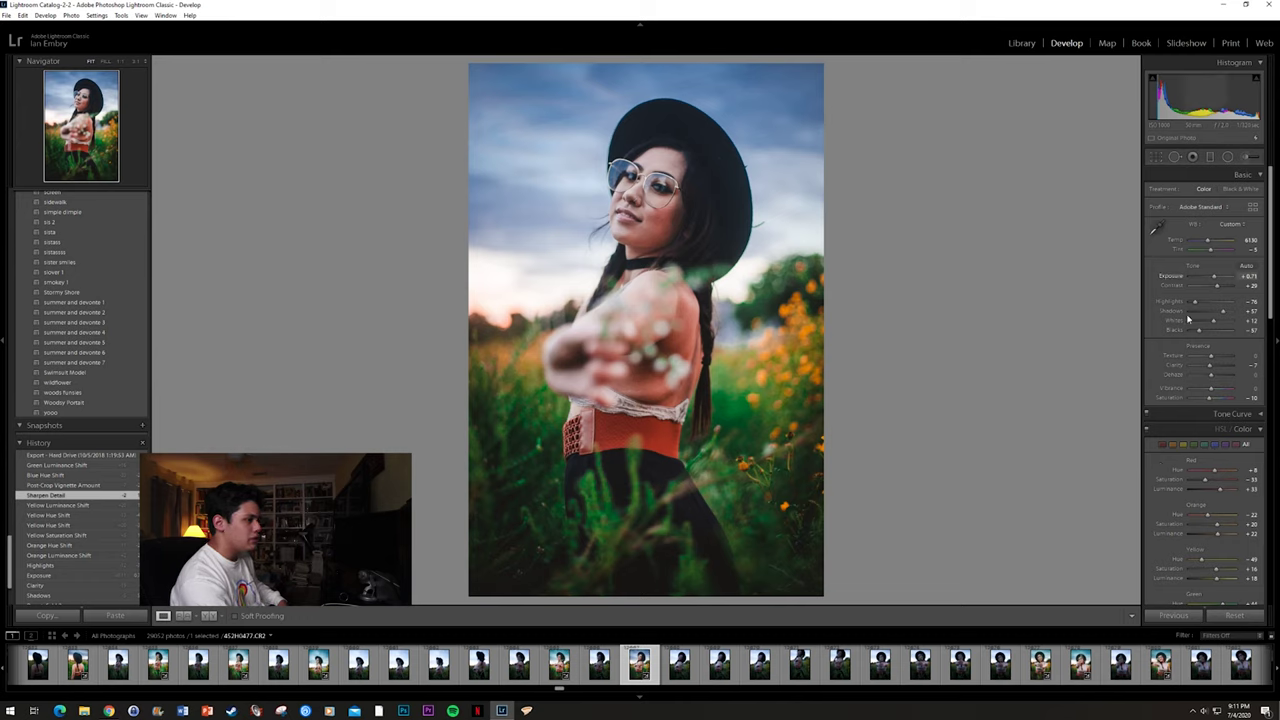
scroll(1182, 458, down, 8)
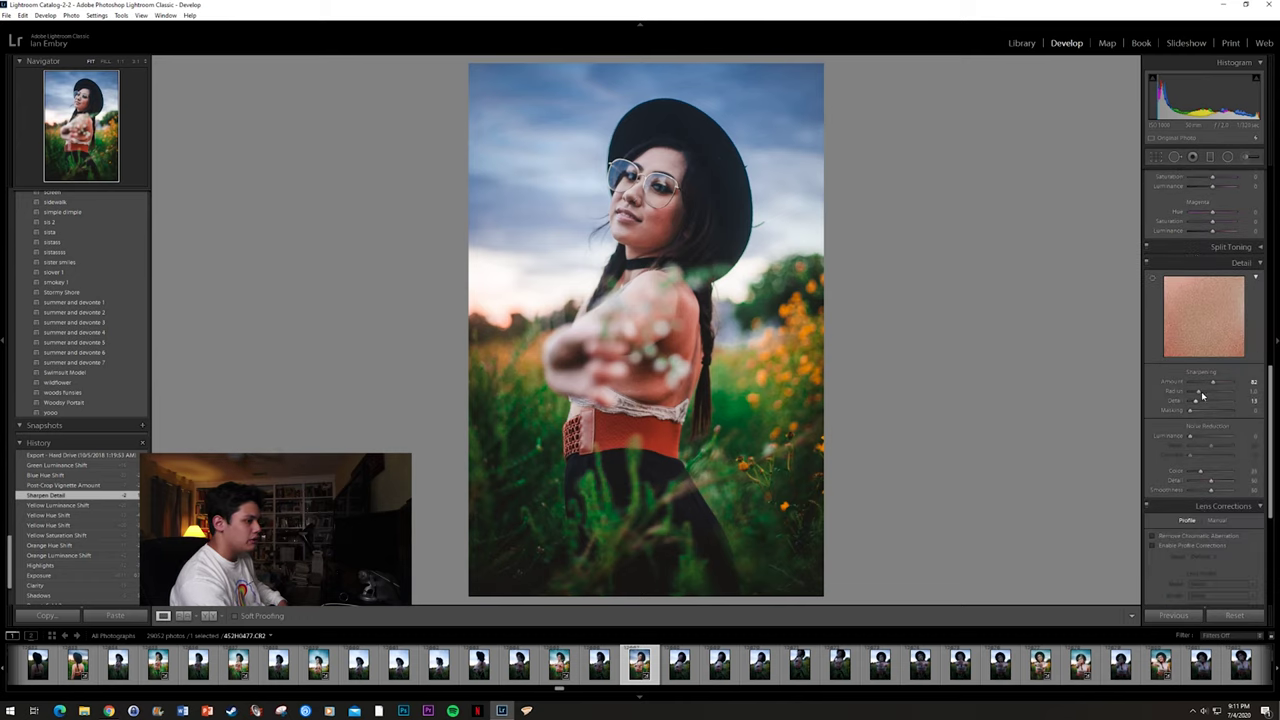
drag(1179, 384, 1230, 382)
click(1026, 333)
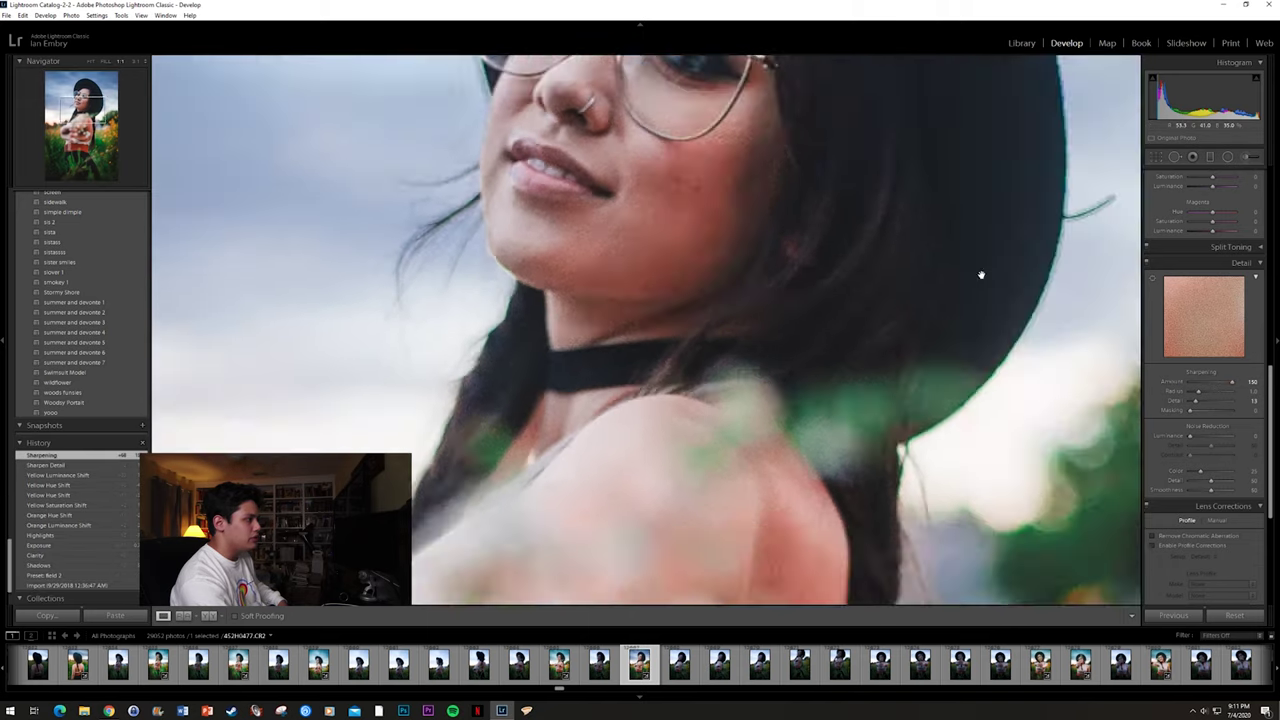
drag(1003, 306, 1038, 566)
mouse_move(1207, 387)
mouse_down()
mouse_move(1190, 383)
mouse_move(1232, 382)
mouse_up()
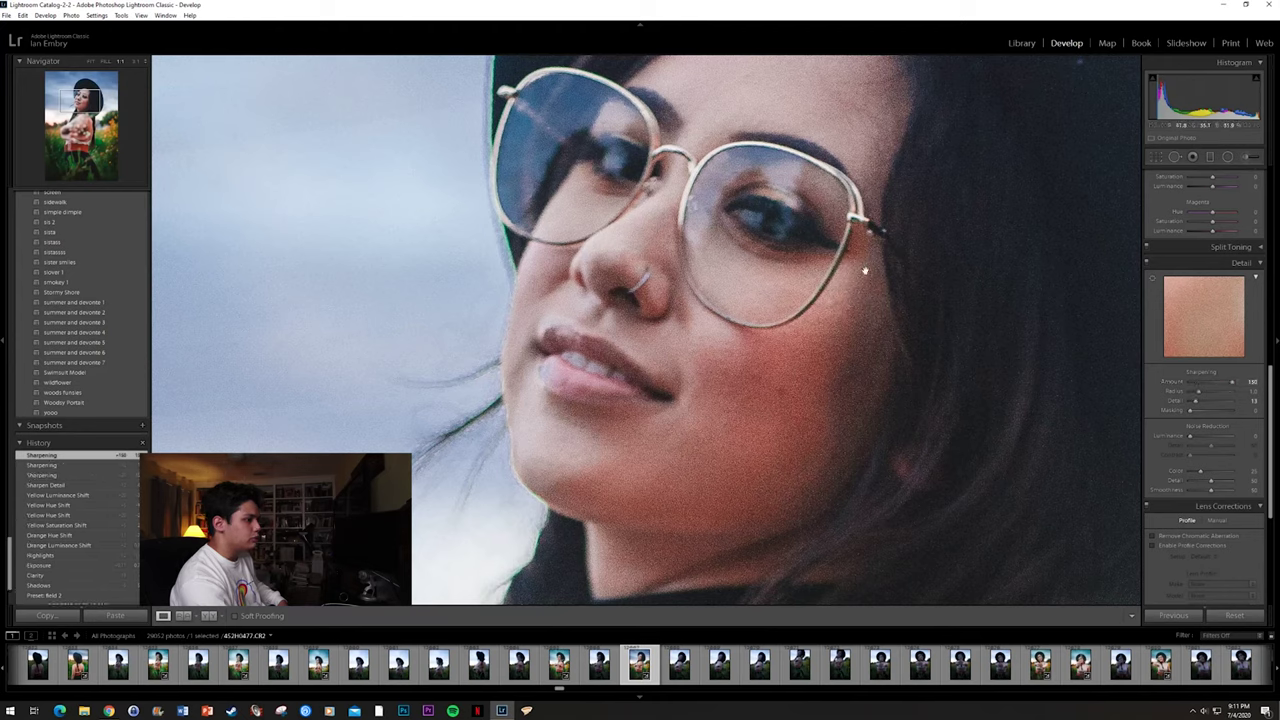
click(1217, 384)
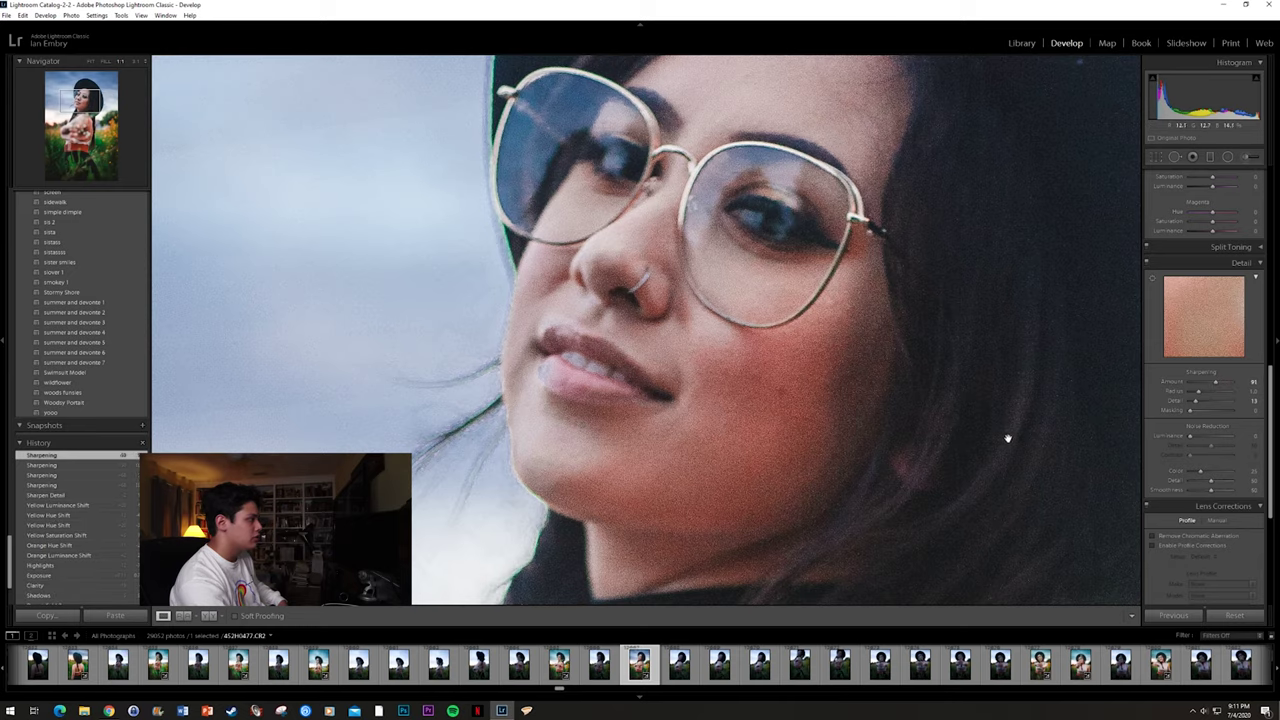
click(997, 449)
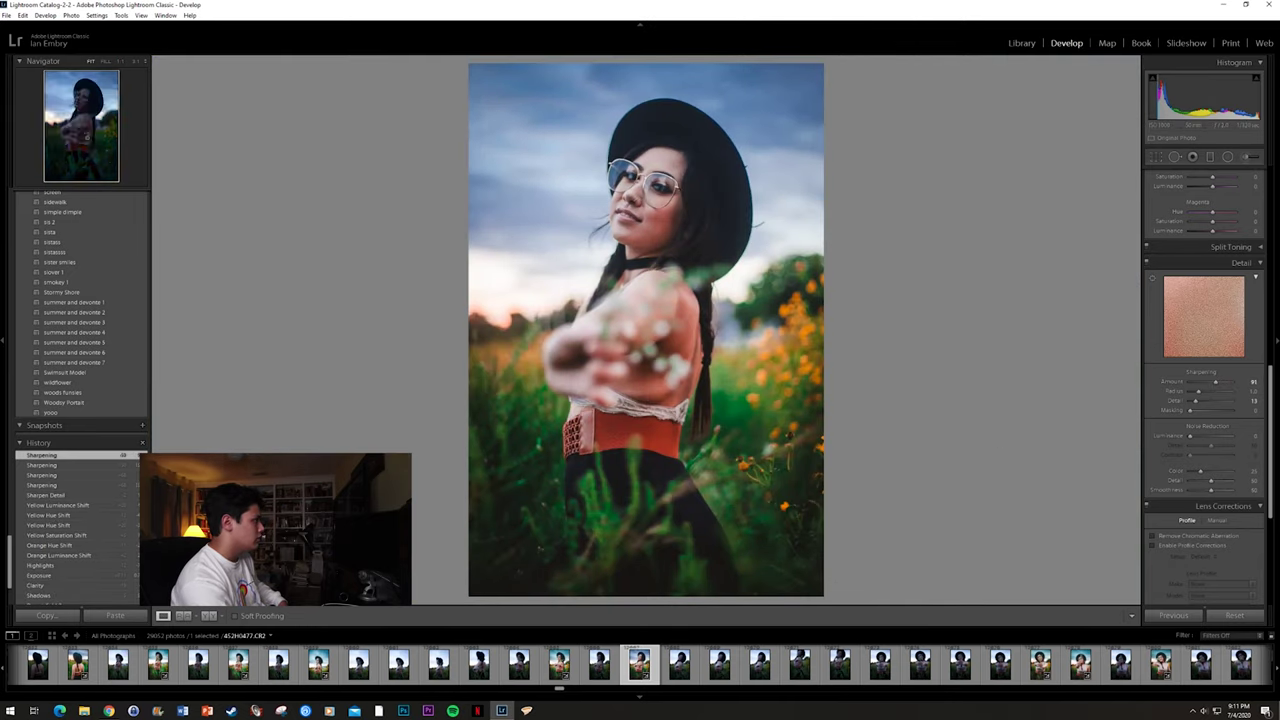
Step: Undo all the trial sharpening changes and bring back the module picker
click(22, 15)
click(35, 28)
click(22, 15)
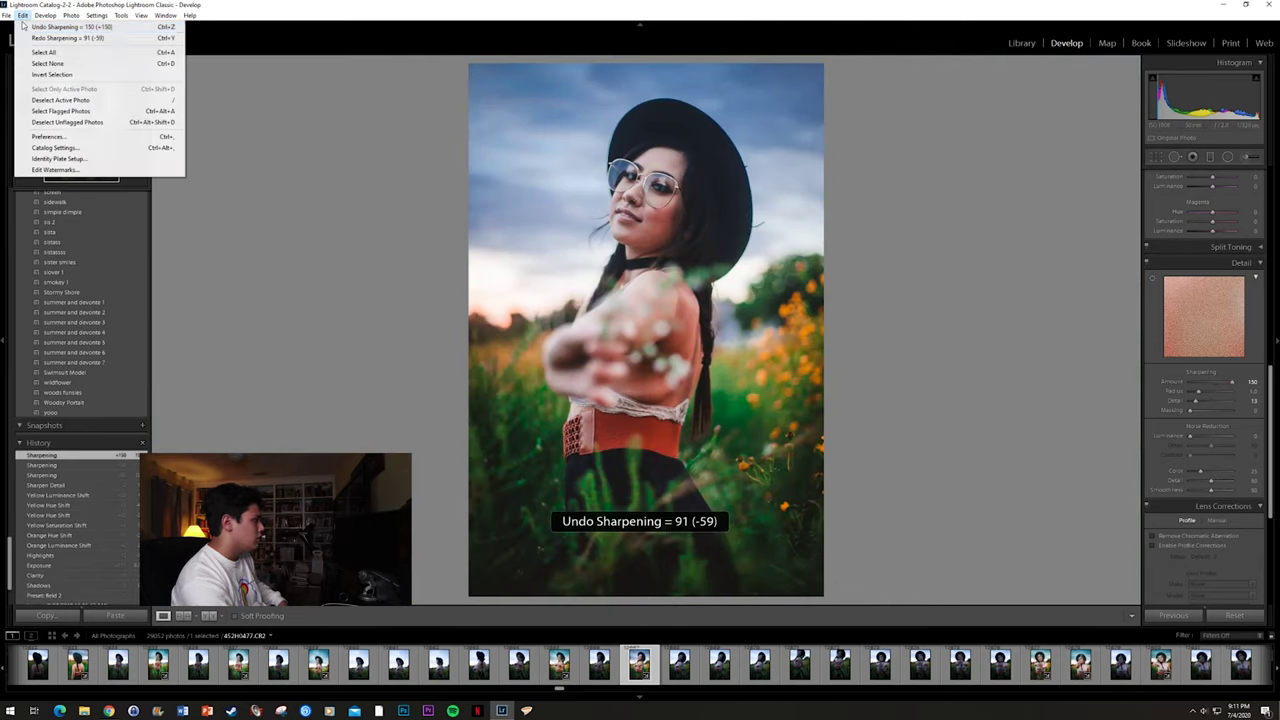
click(35, 28)
click(22, 15)
click(35, 28)
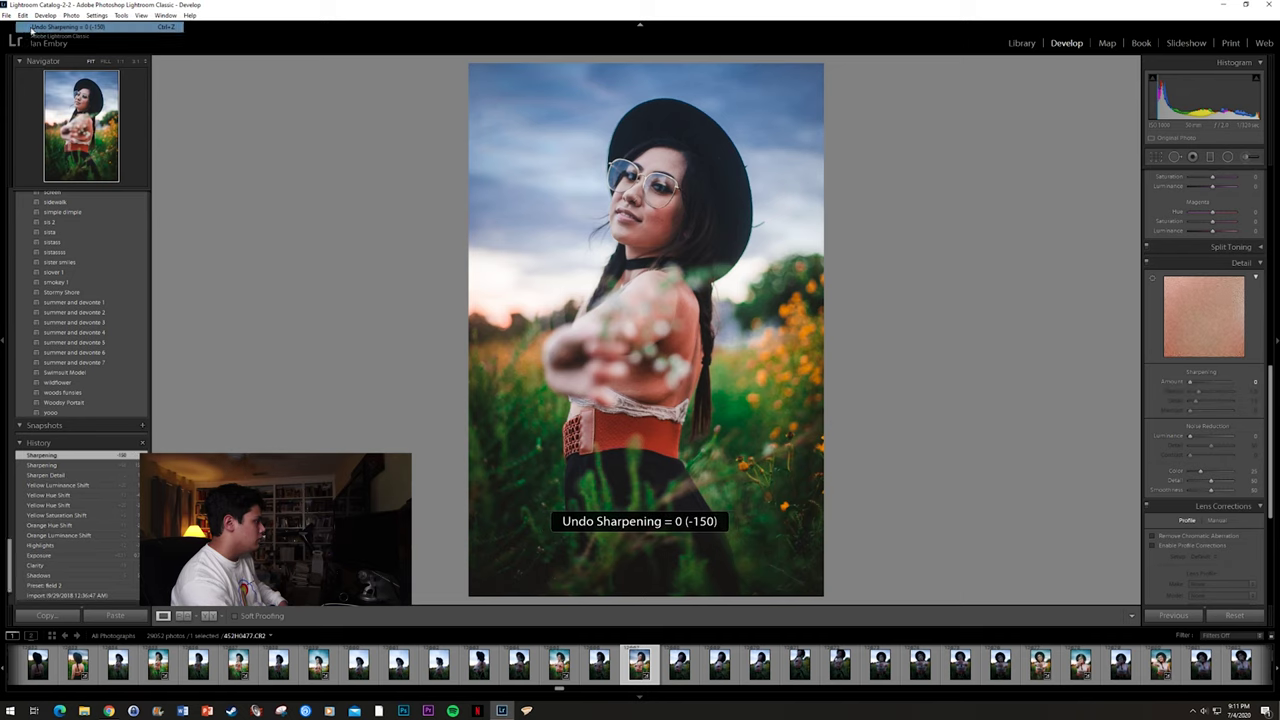
click(22, 15)
click(26, 32)
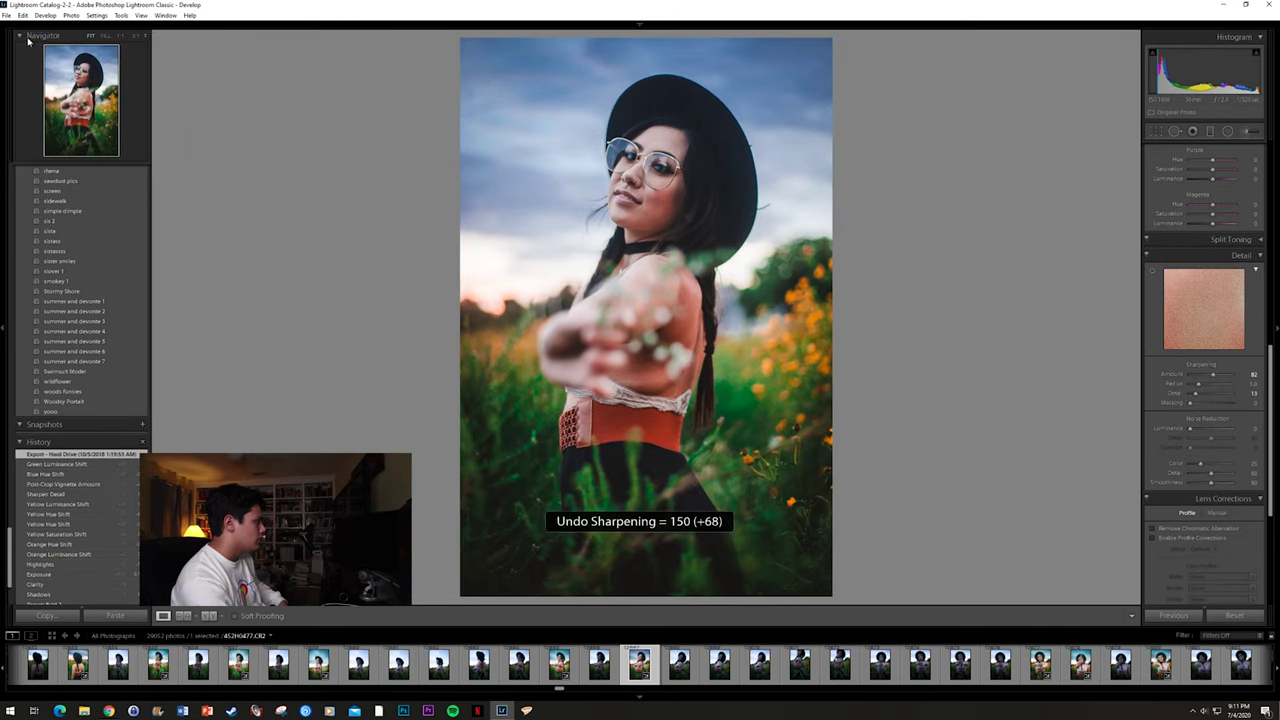
key(F5)
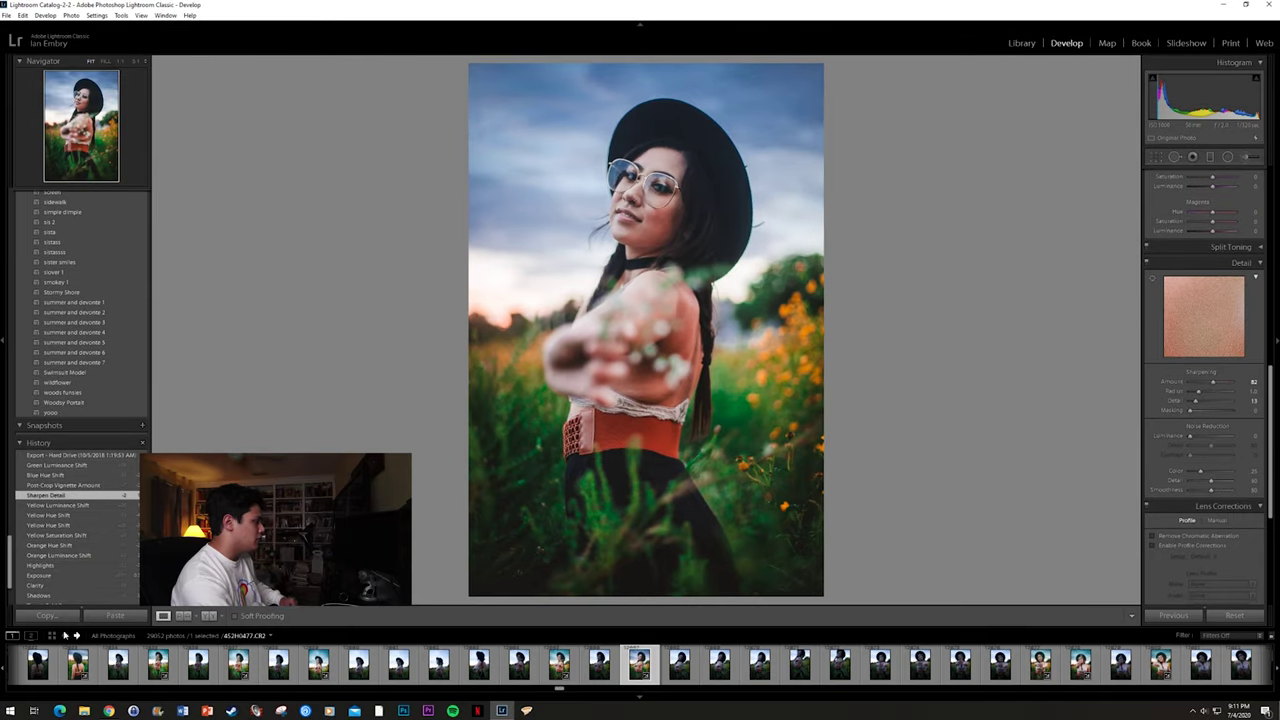
Step: Advance the edit history through Post-Crop Vignette Amount and Blue Hue Shift to the Green Luminance Shift state
click(76, 488)
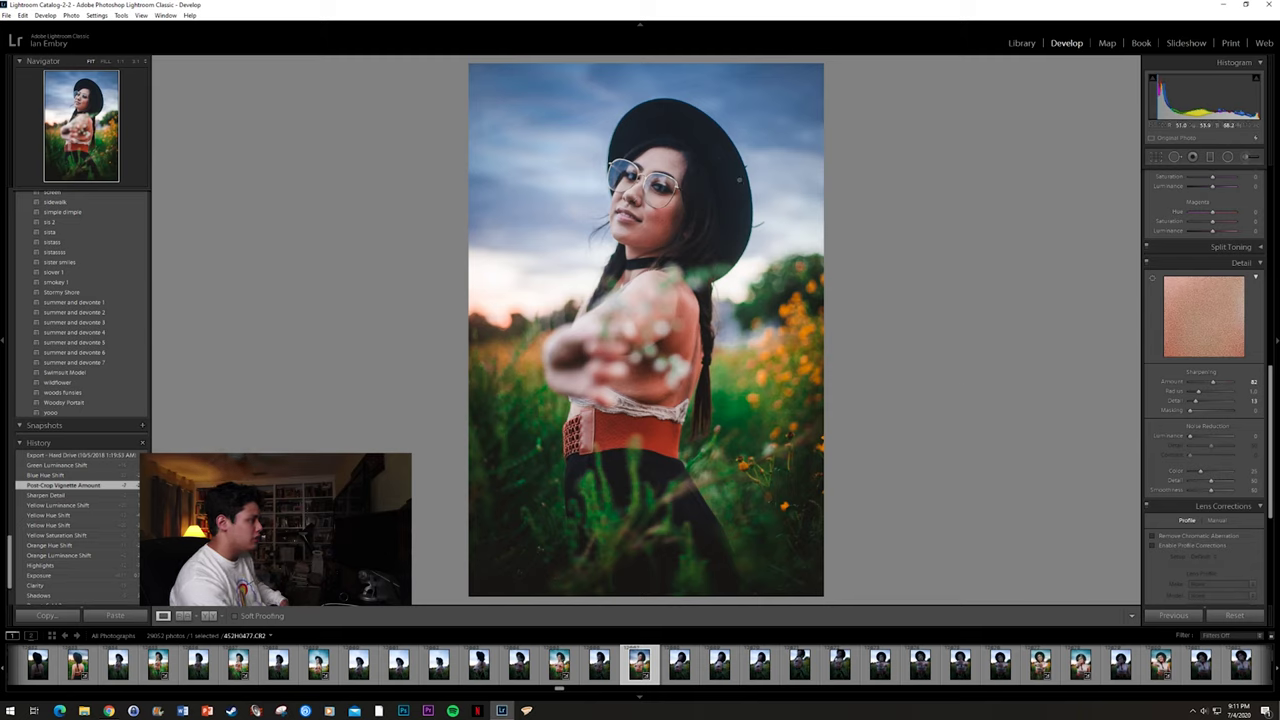
click(88, 476)
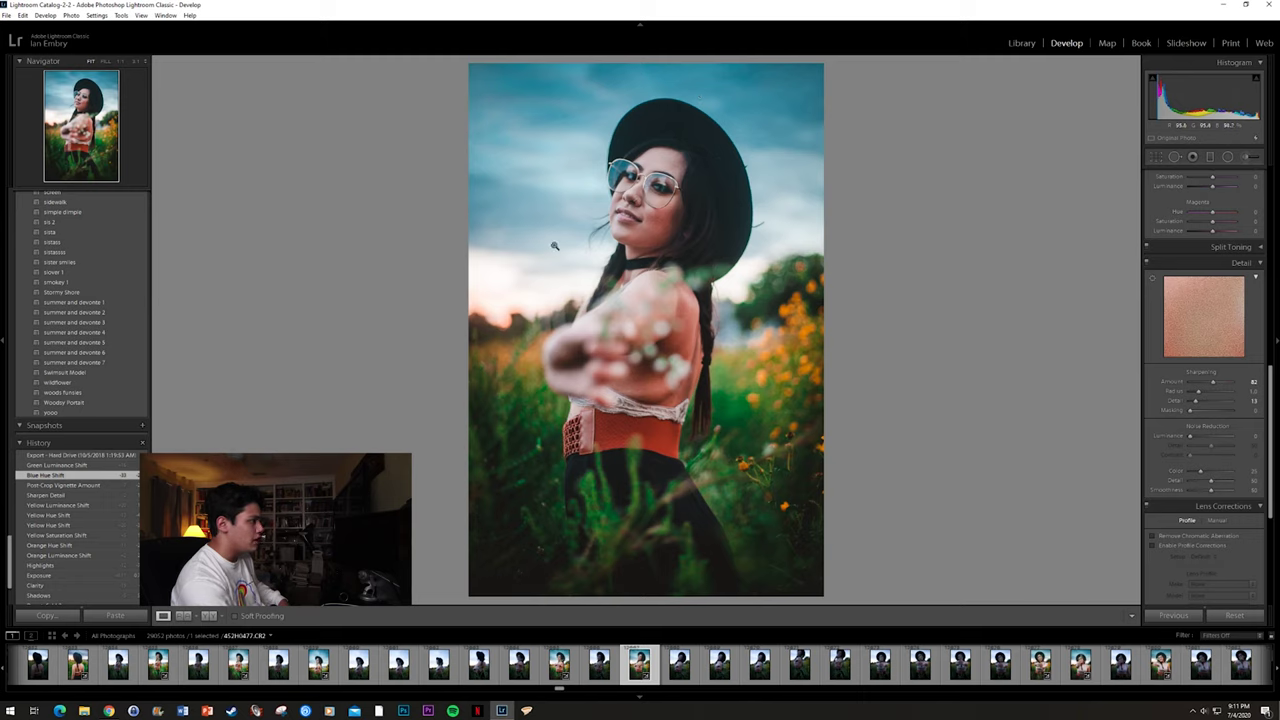
click(79, 466)
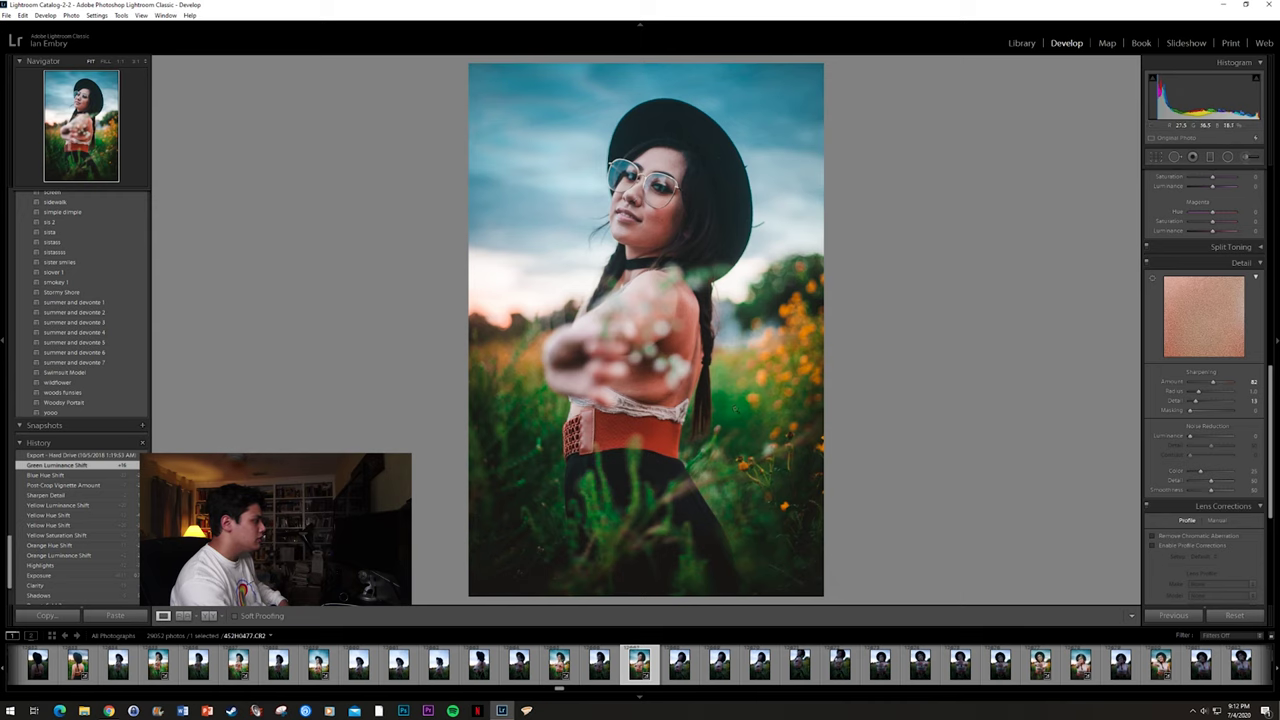
Step: Compare the Blue Hue Shift and Green Luminance Shift states on the background greenery up close, and inspect the orange waistband
click(748, 367)
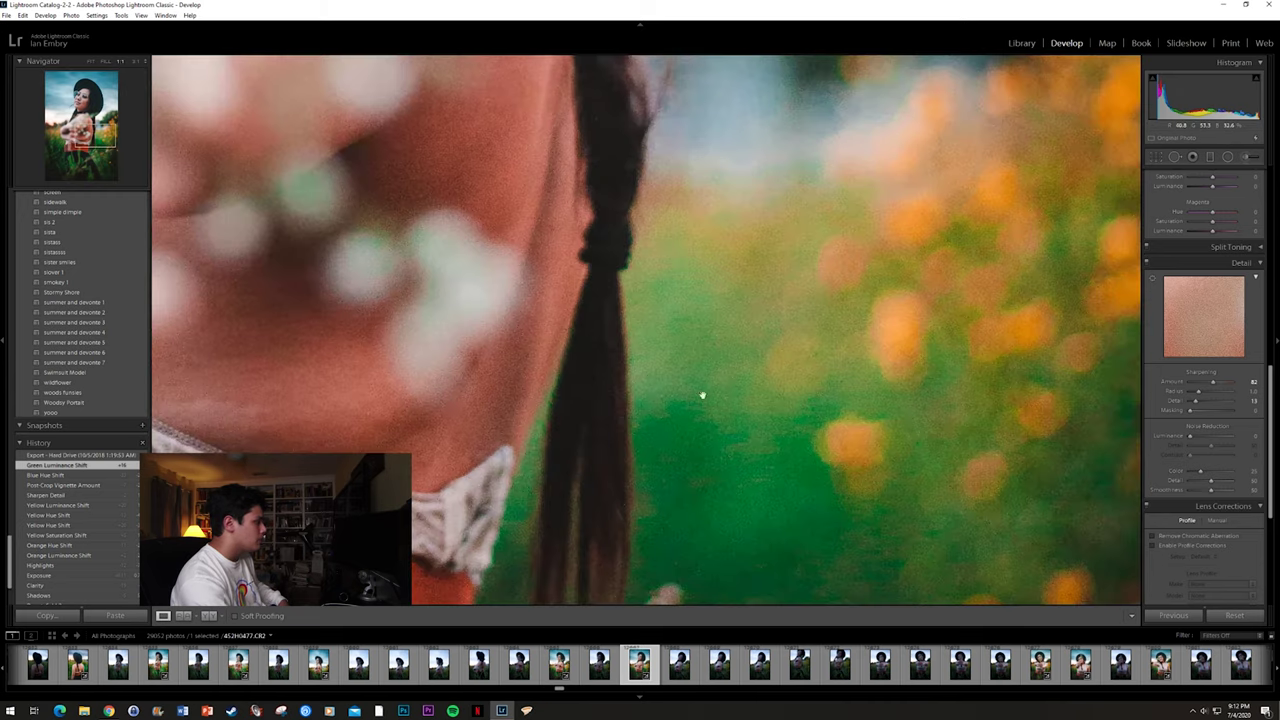
click(88, 475)
click(95, 466)
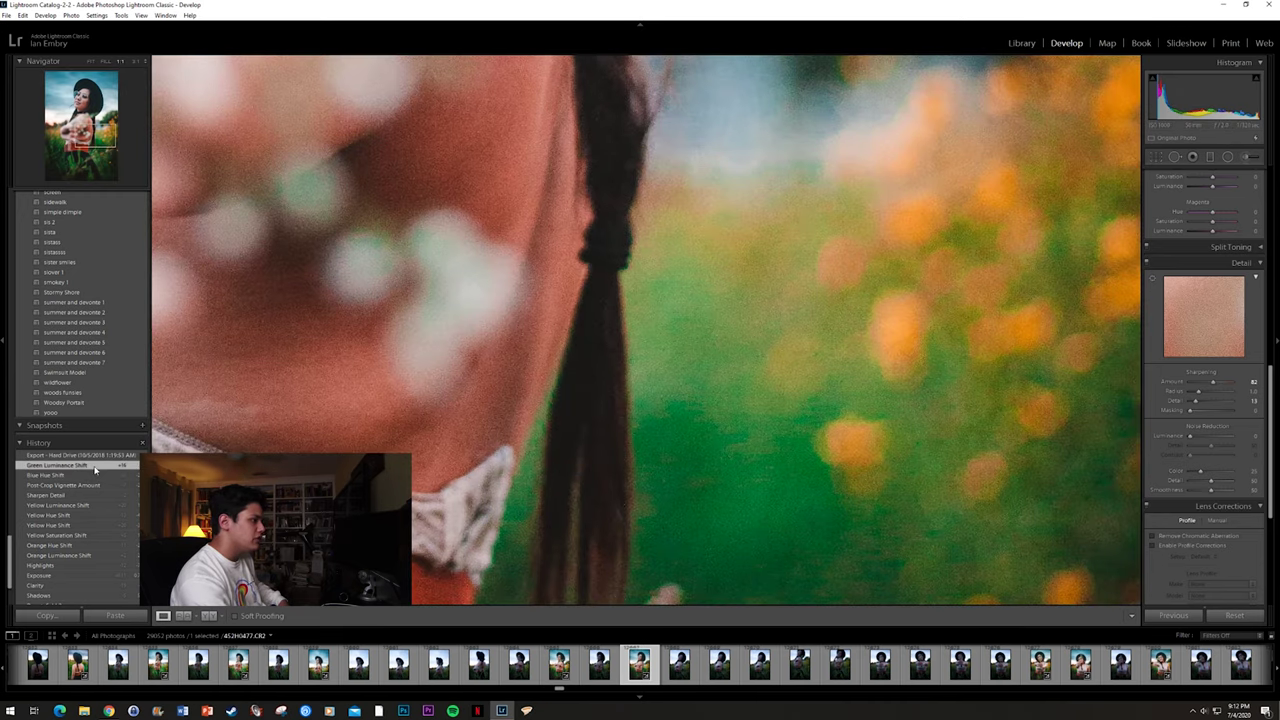
click(90, 476)
click(92, 468)
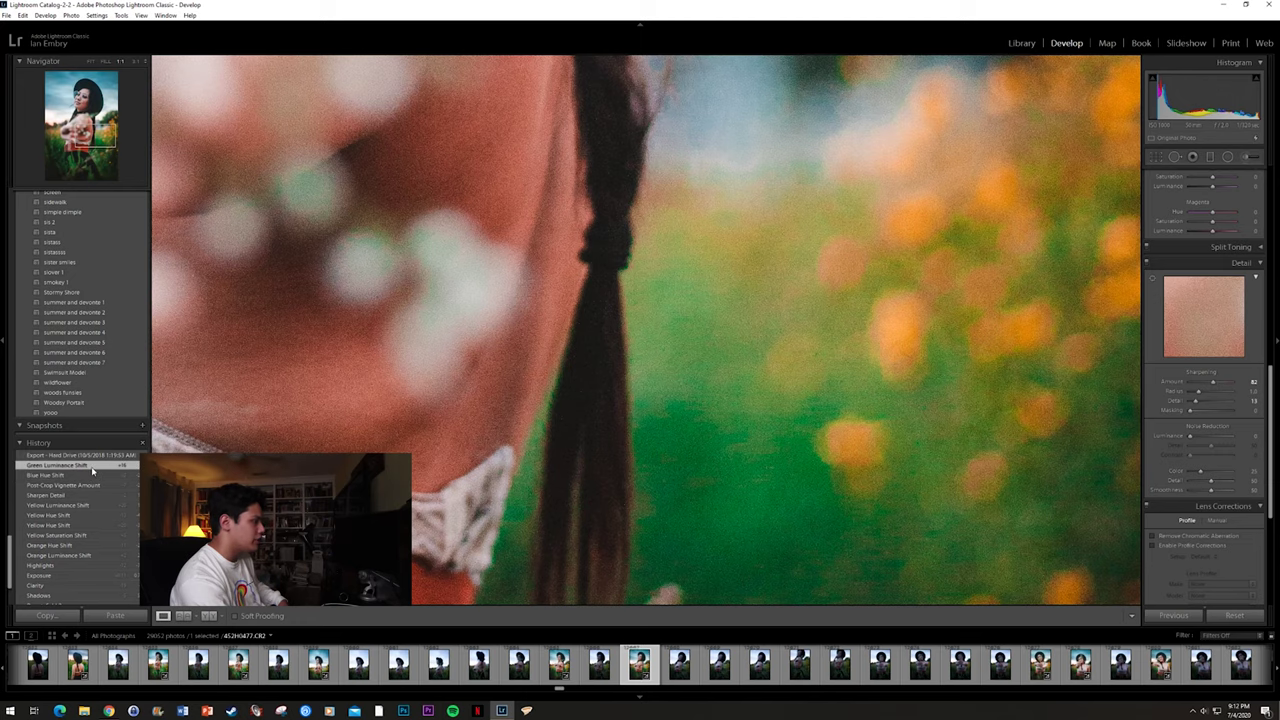
click(89, 475)
click(93, 467)
click(665, 294)
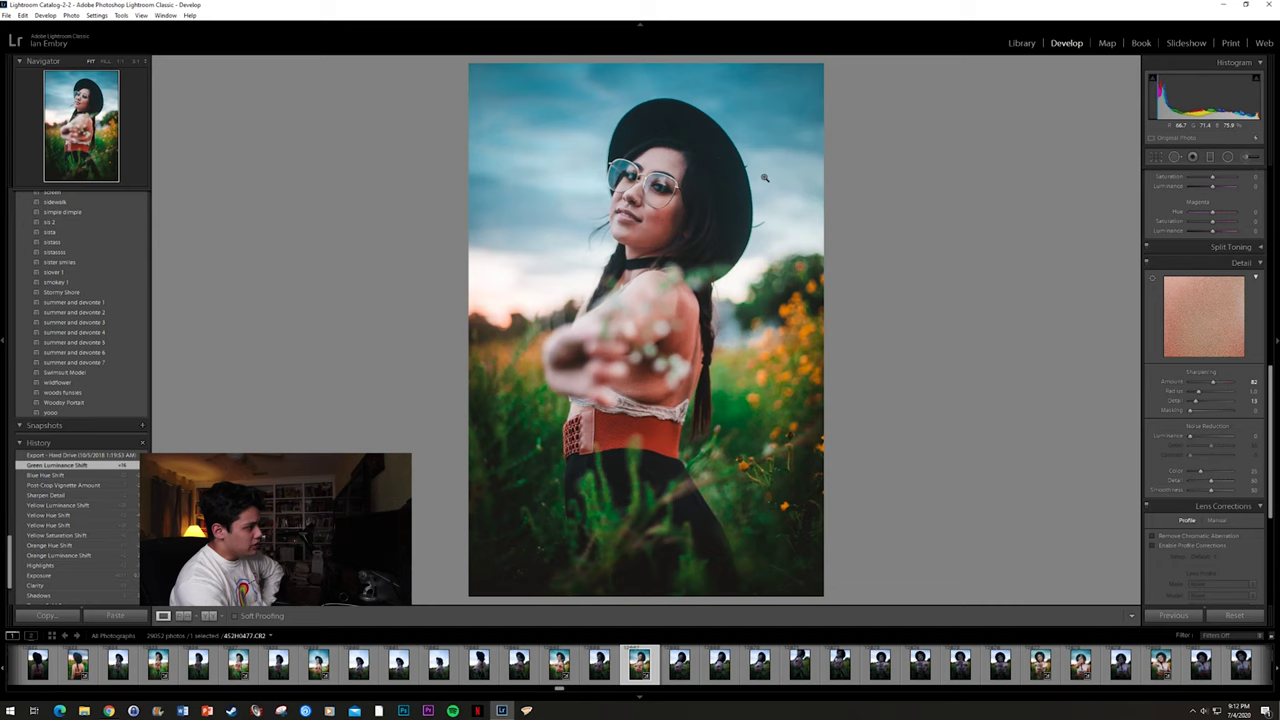
click(627, 432)
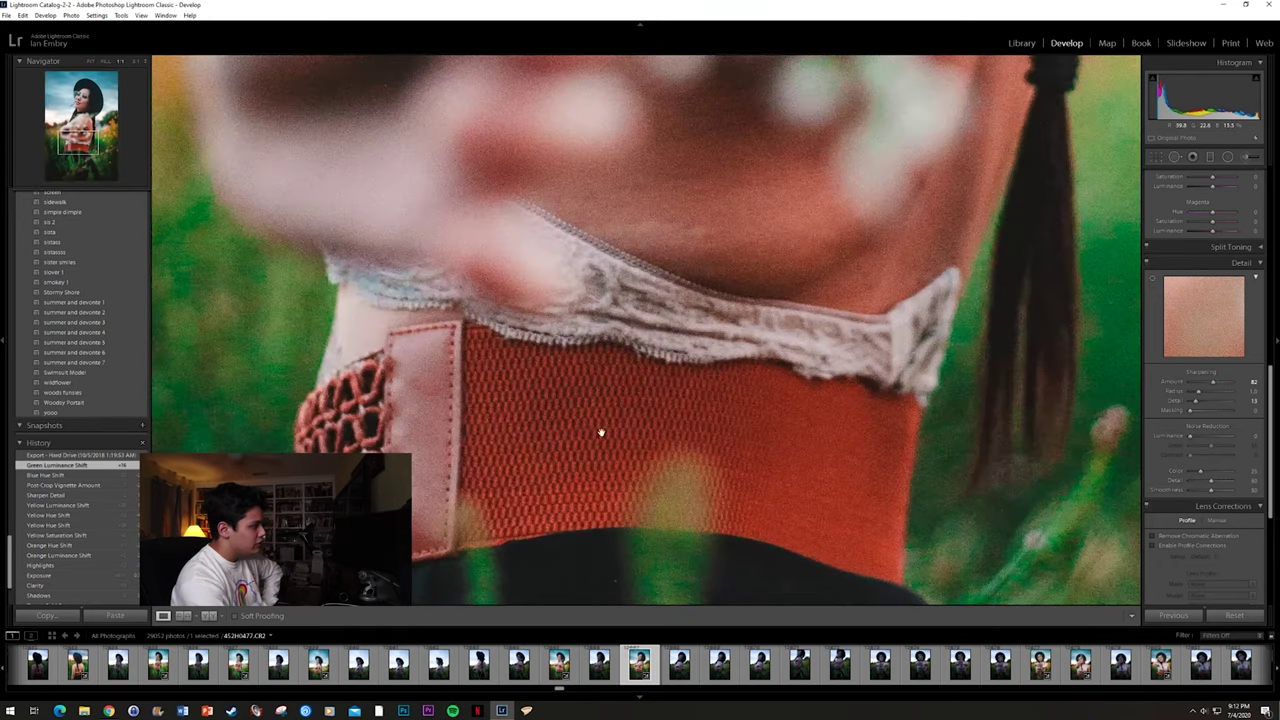
click(702, 426)
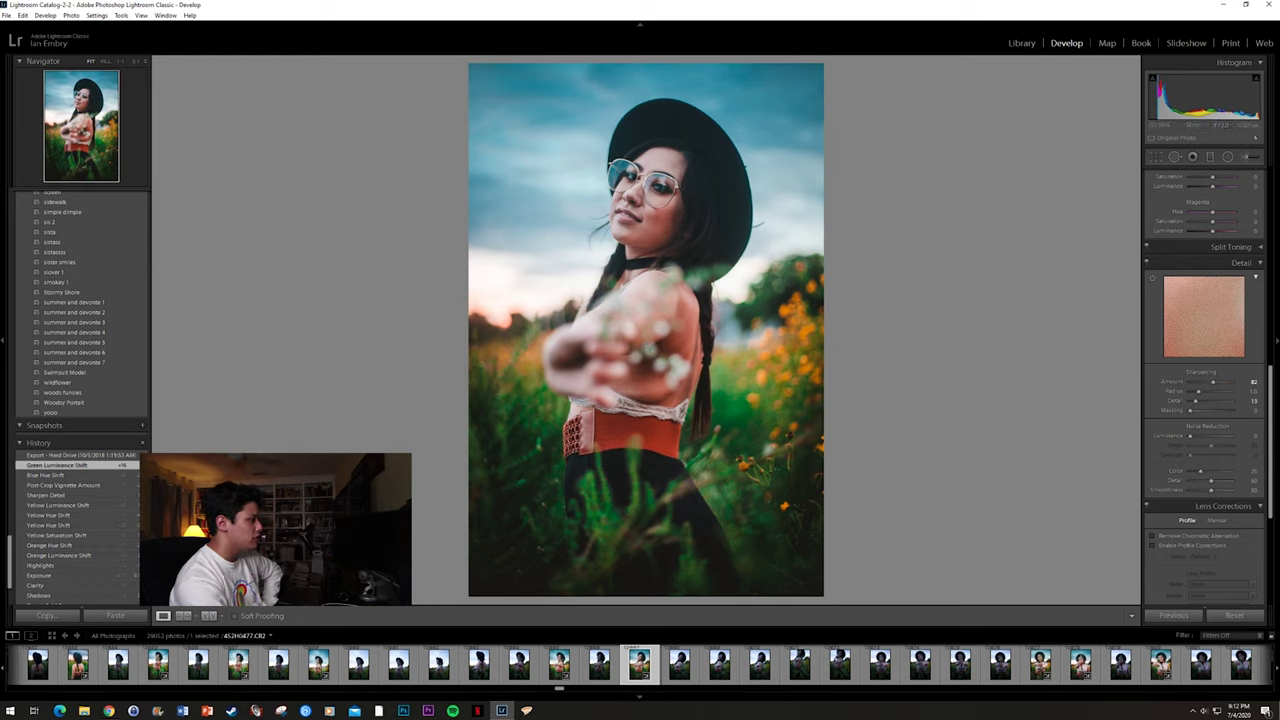
Step: Compare the unedited and edited portrait by resetting all develop settings and undoing the reset, twice
click(1233, 615)
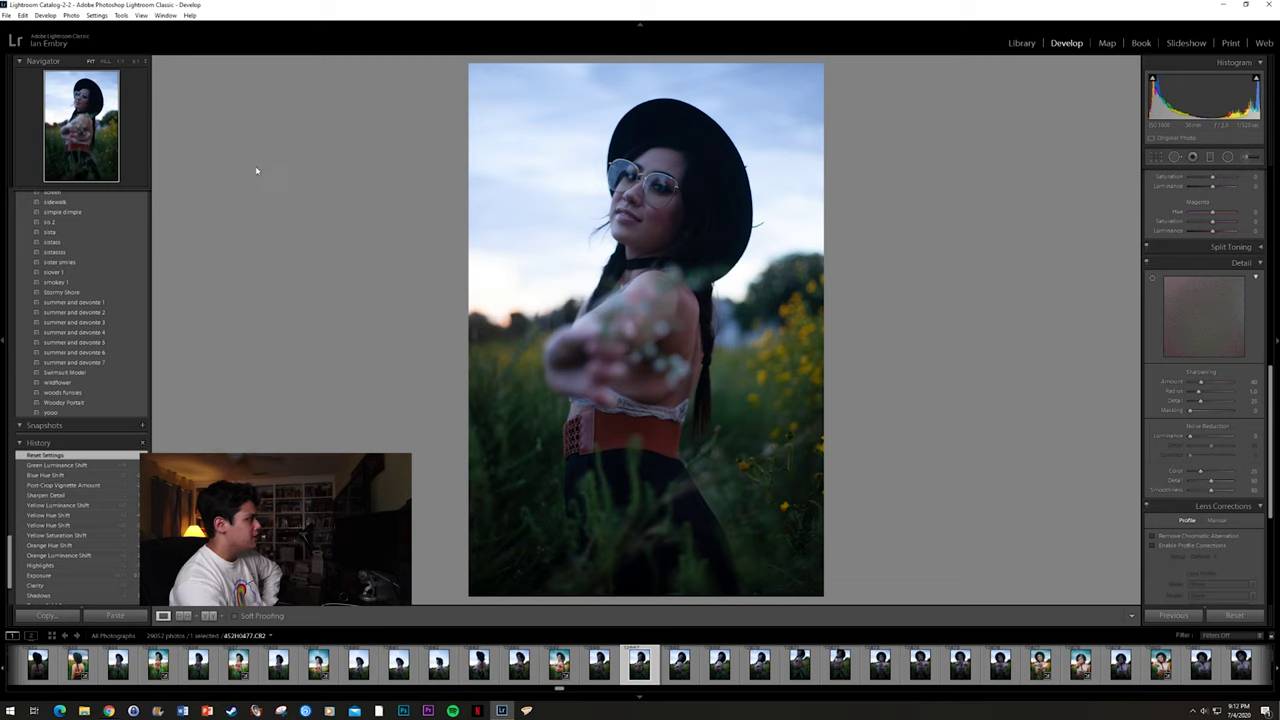
click(22, 15)
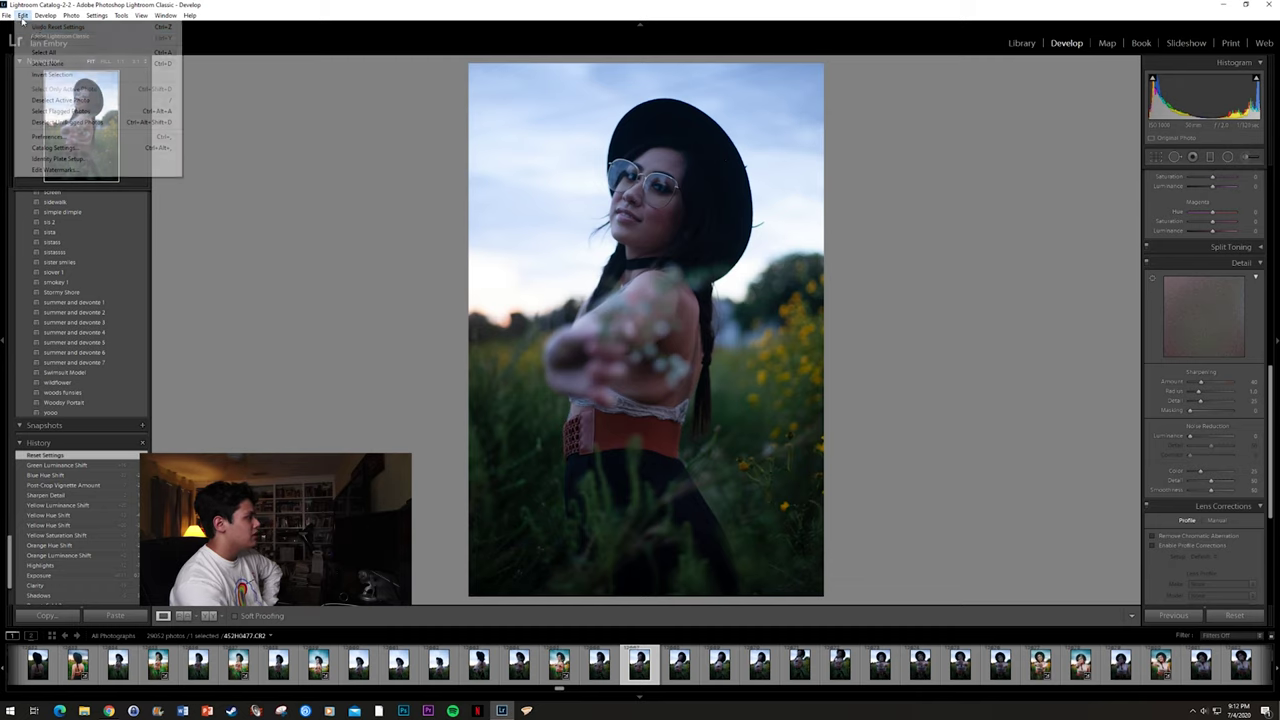
click(60, 27)
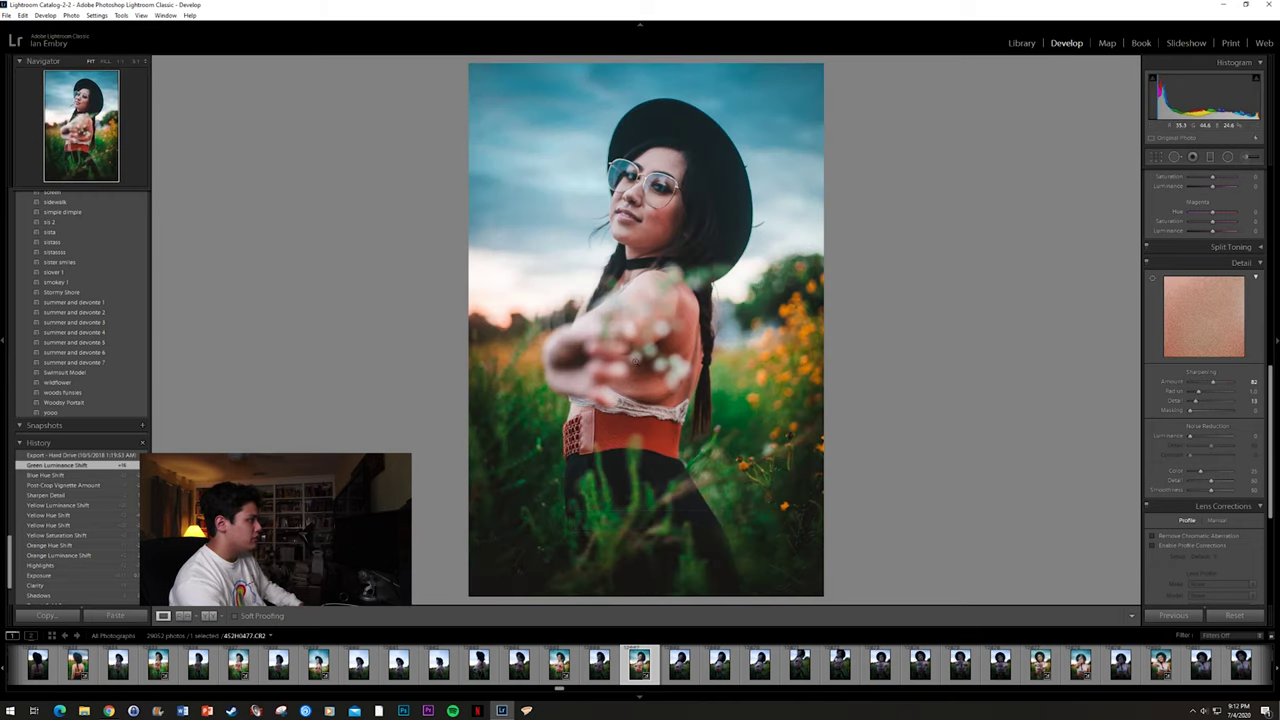
click(1253, 624)
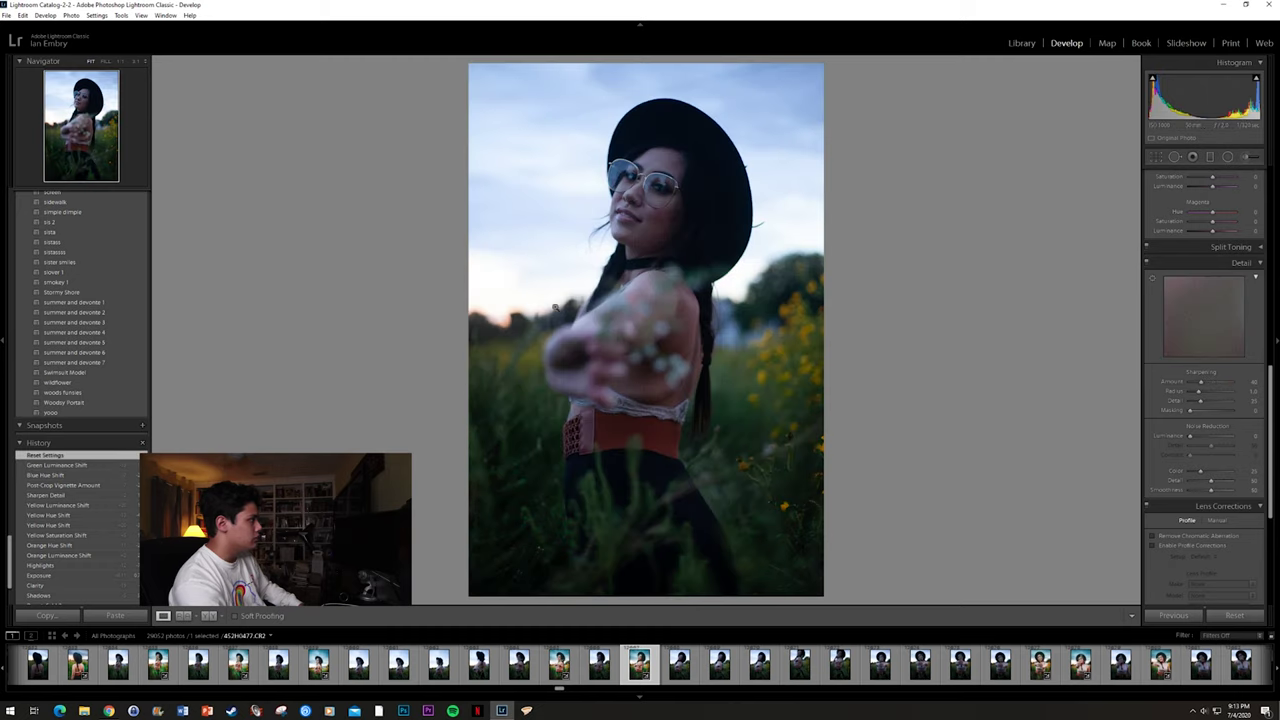
click(22, 15)
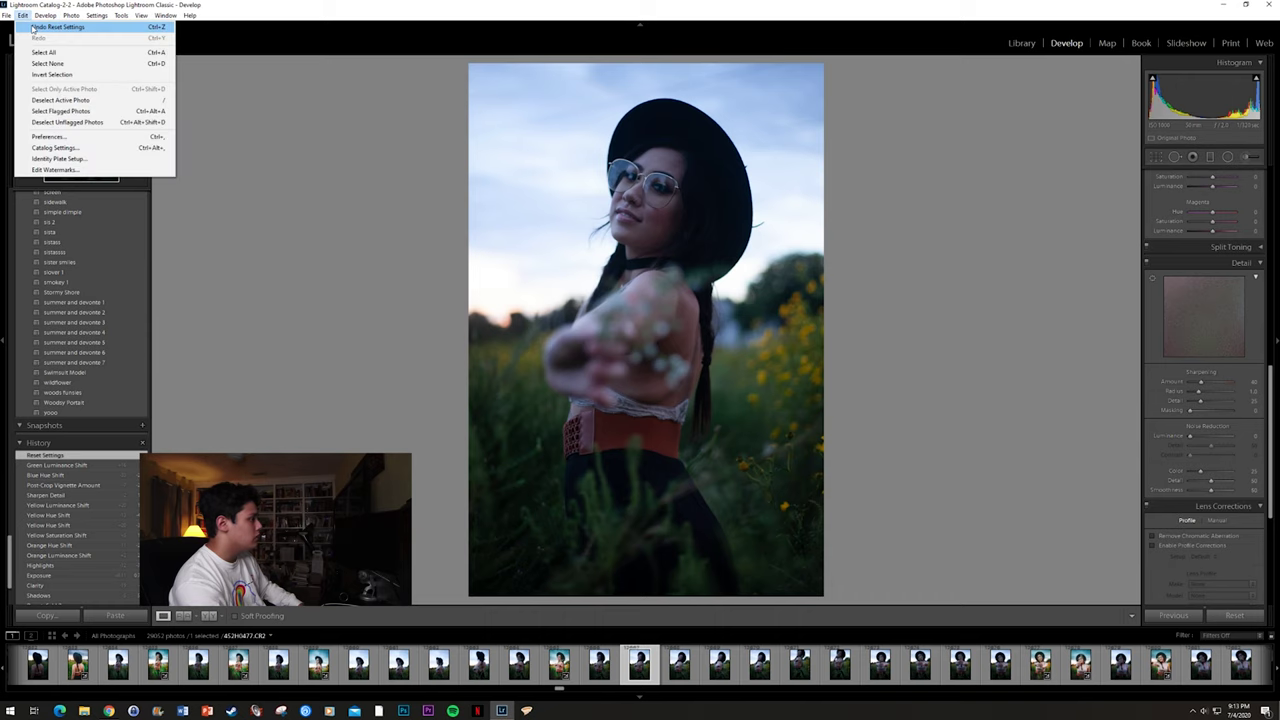
click(33, 28)
Step: Examine the face, glasses and hat brim up close for colour fringing along the edges against the sky
right_click(735, 265)
click(924, 155)
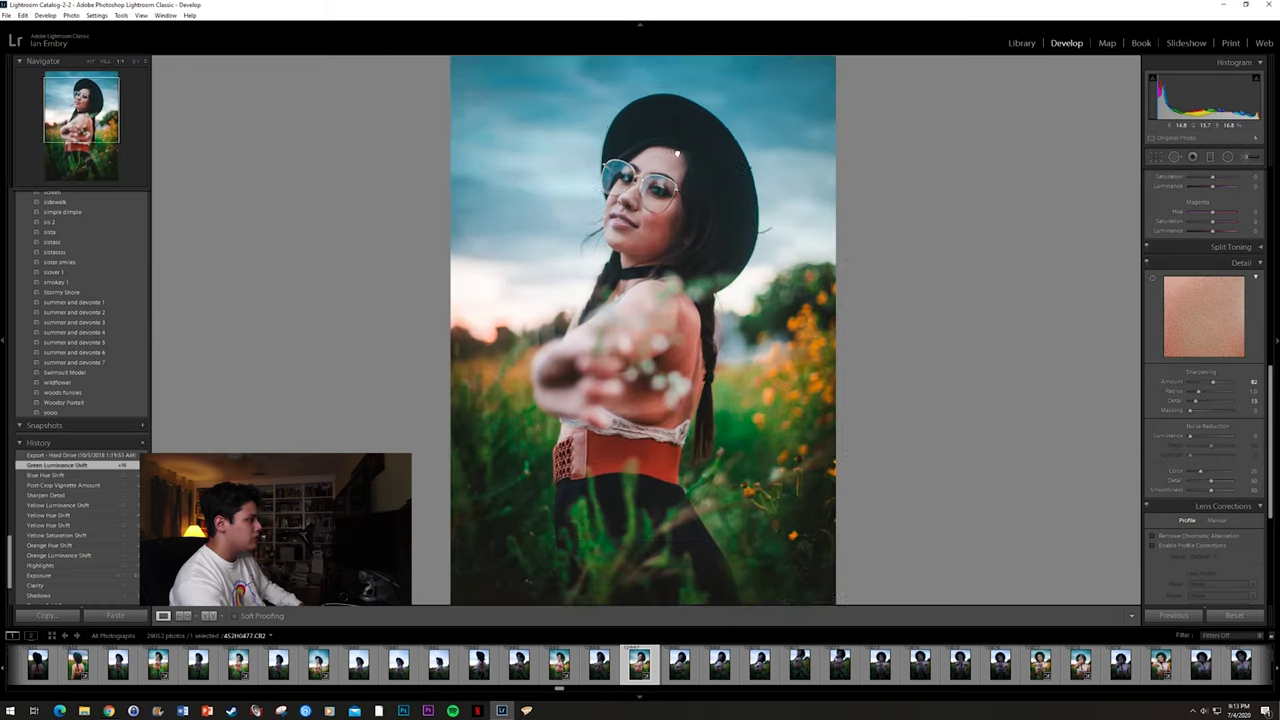
click(660, 172)
click(509, 316)
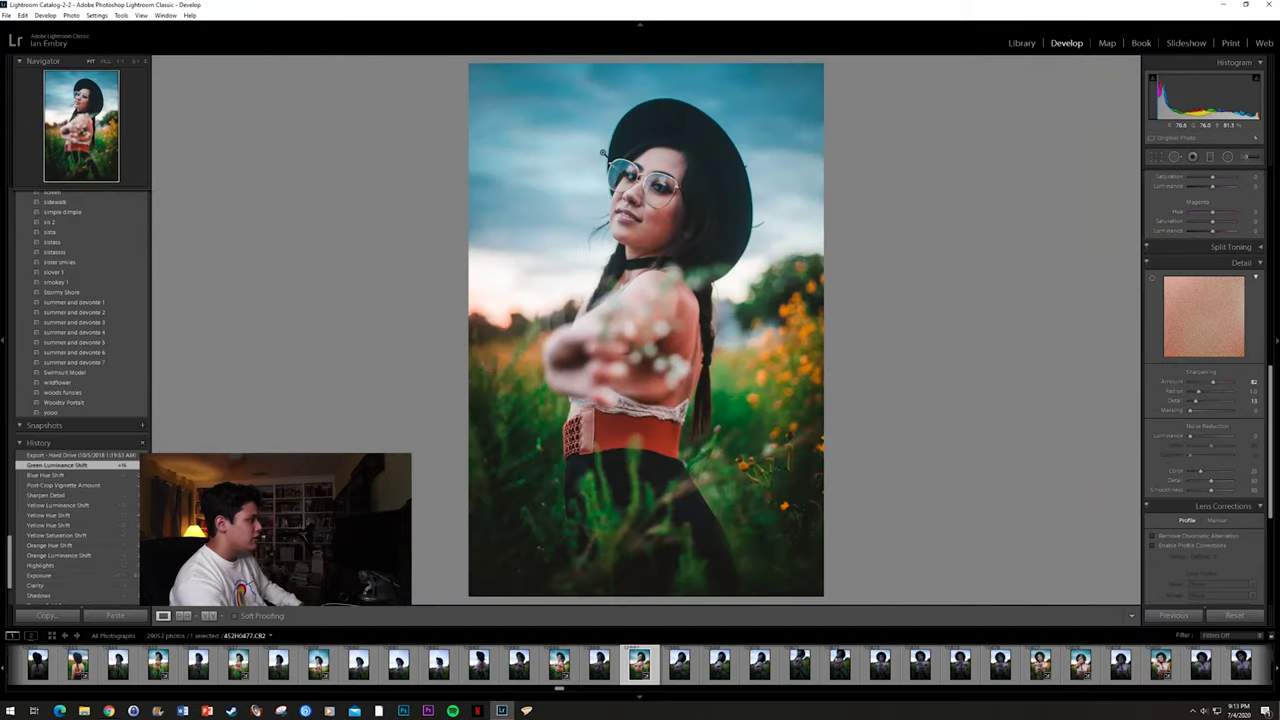
click(603, 152)
key(ctrl+=)
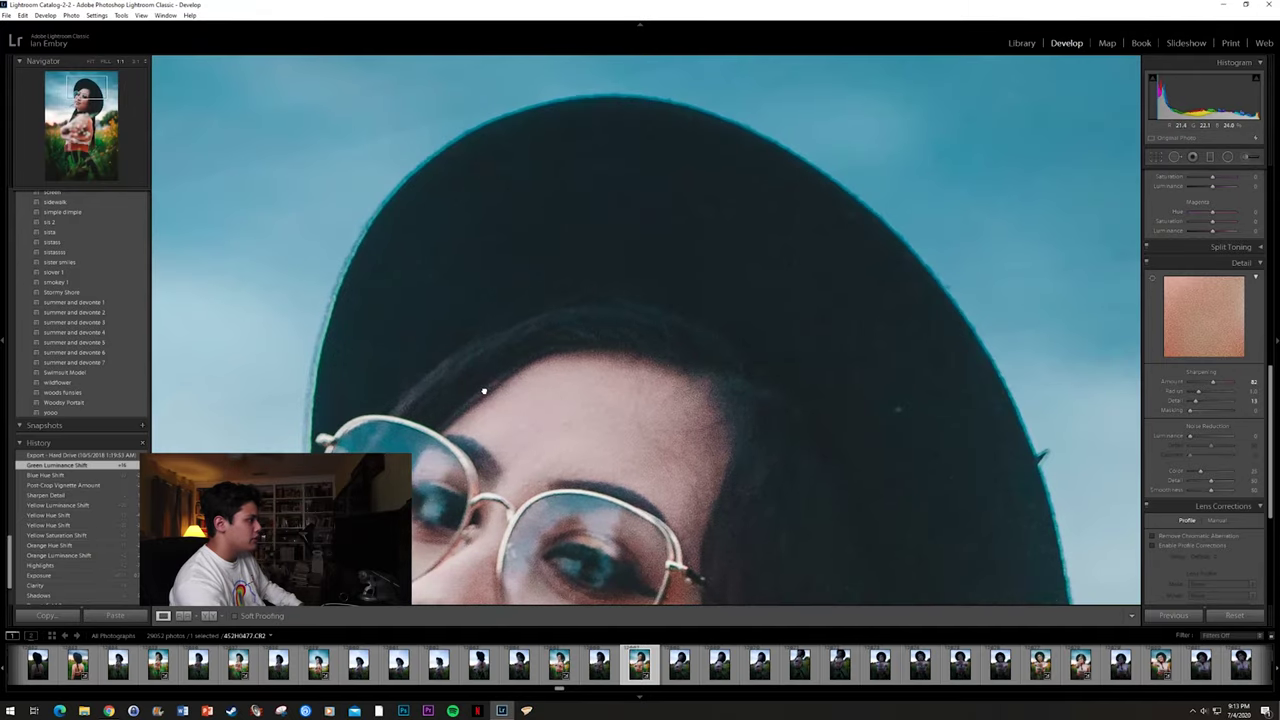
key(ctrl+minus)
click(630, 310)
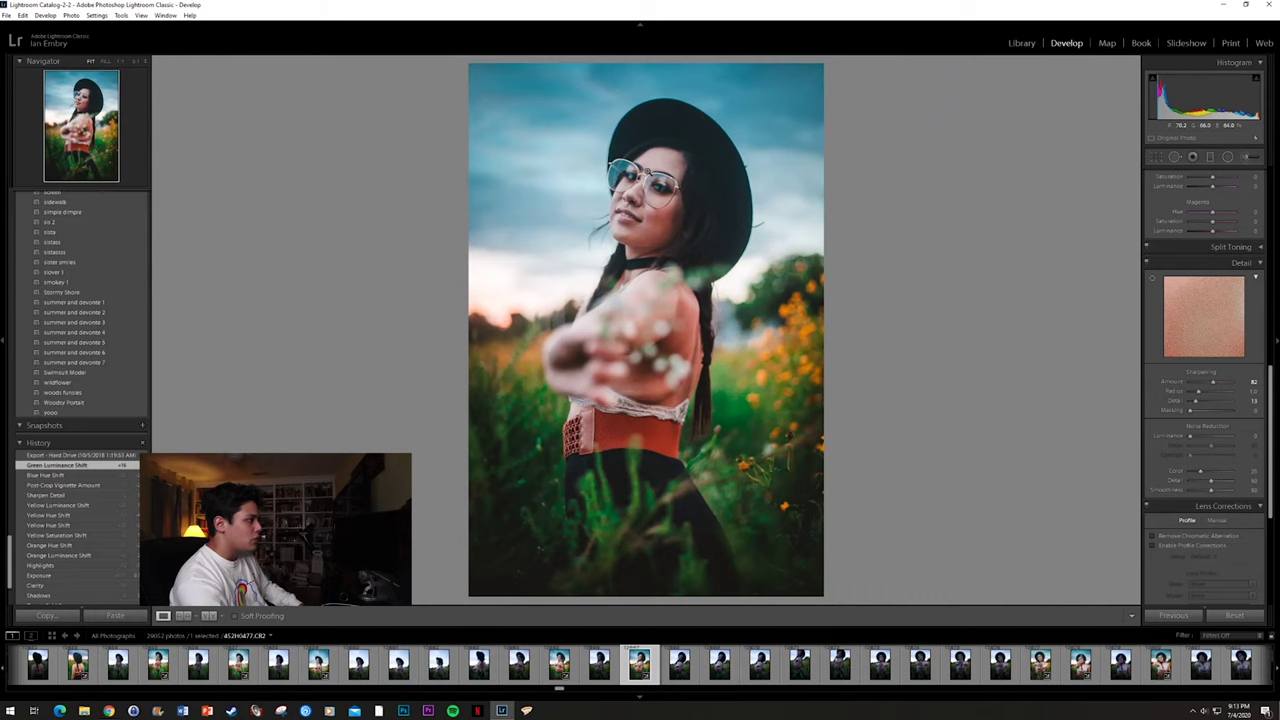
click(640, 178)
drag(640, 178, 560, 430)
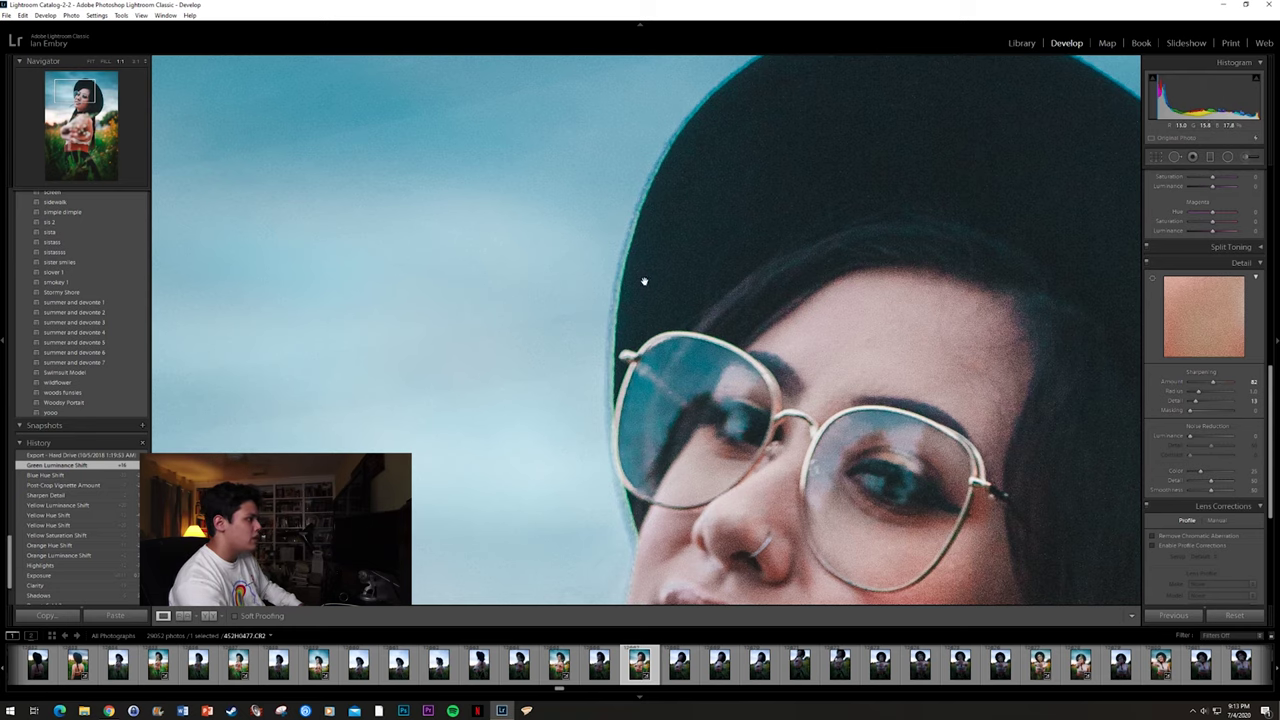
drag(787, 211, 531, 449)
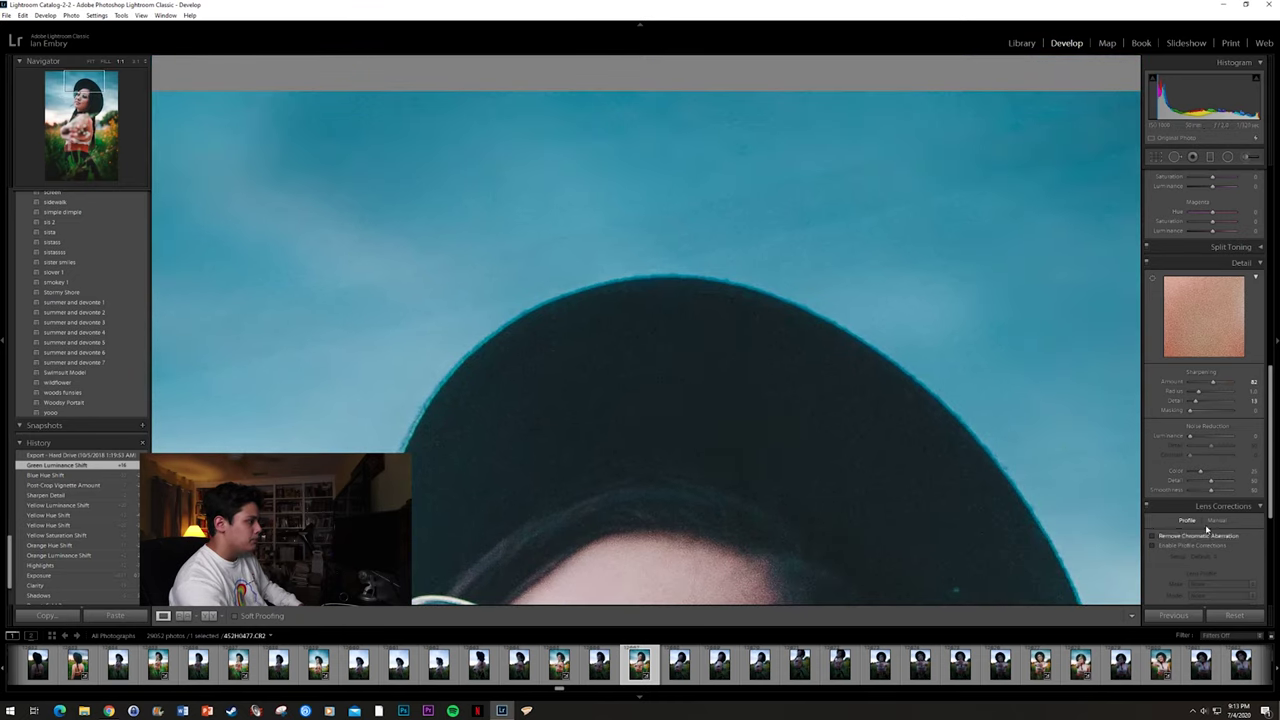
drag(817, 343, 515, 175)
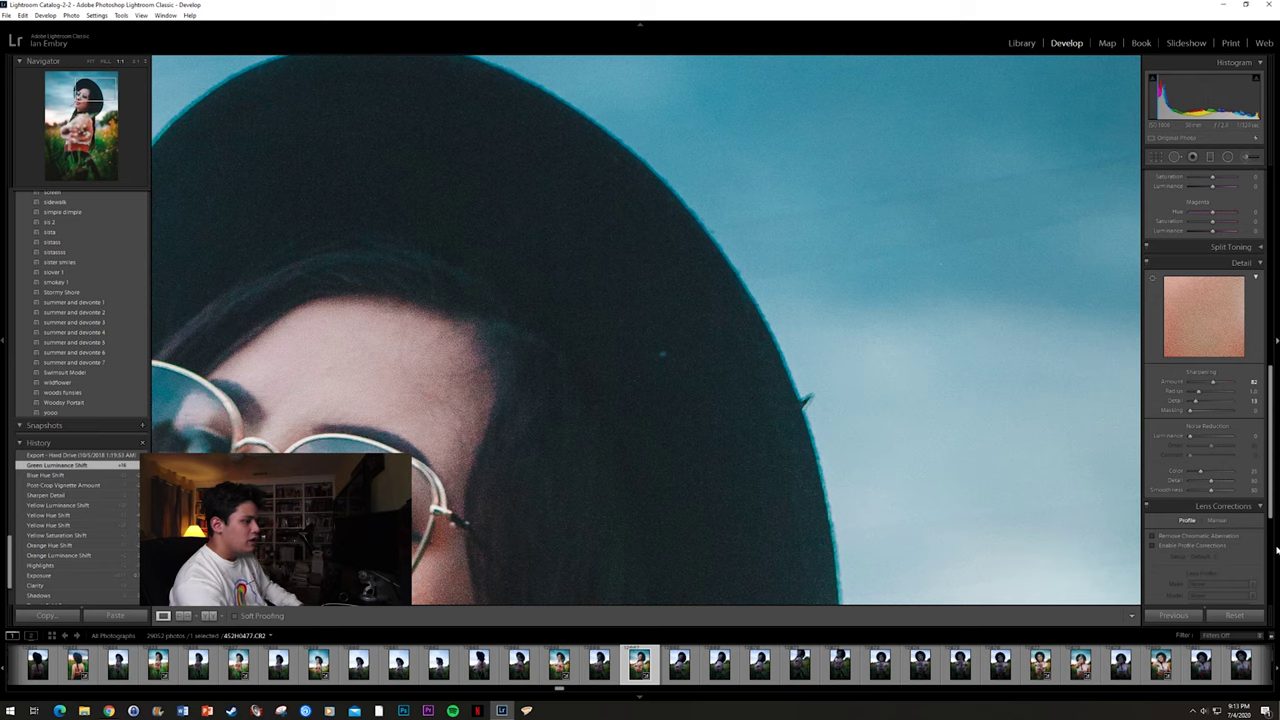
Step: Toggle Remove Chromatic Aberration on and off to compare the hat's edge, leave it enabled, and return to the full photo
click(1183, 537)
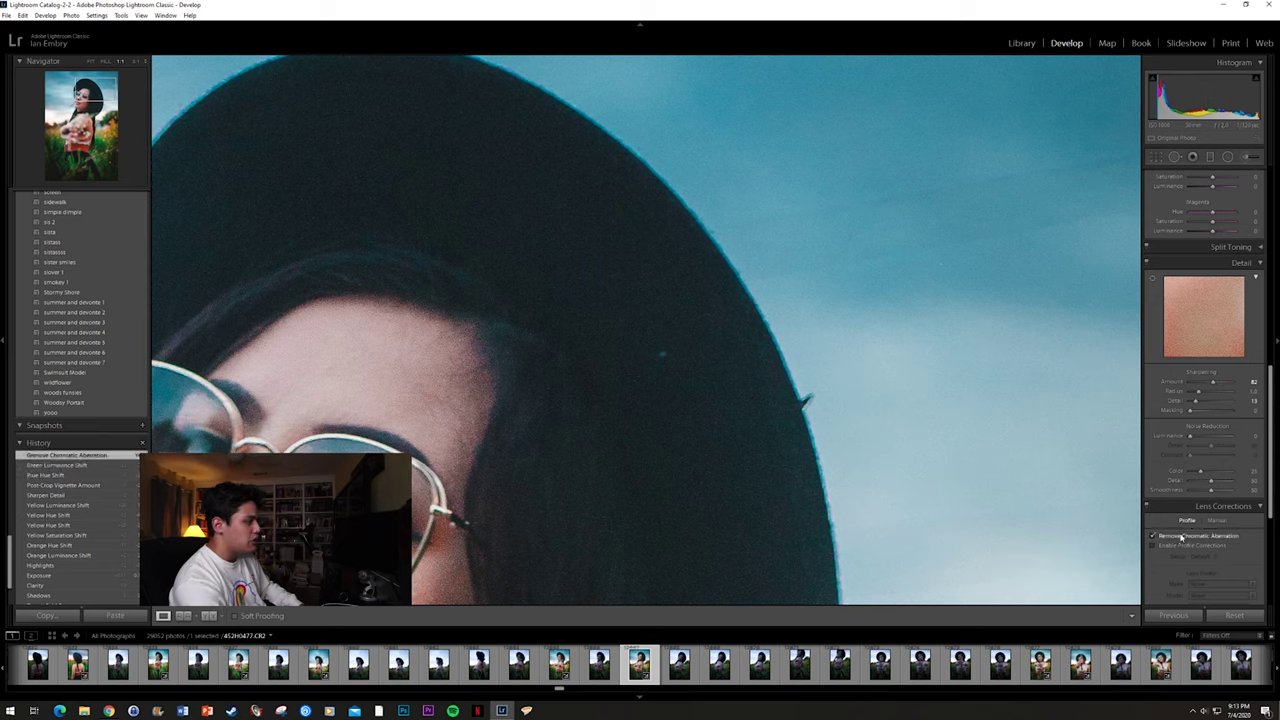
click(1183, 537)
click(1183, 537)
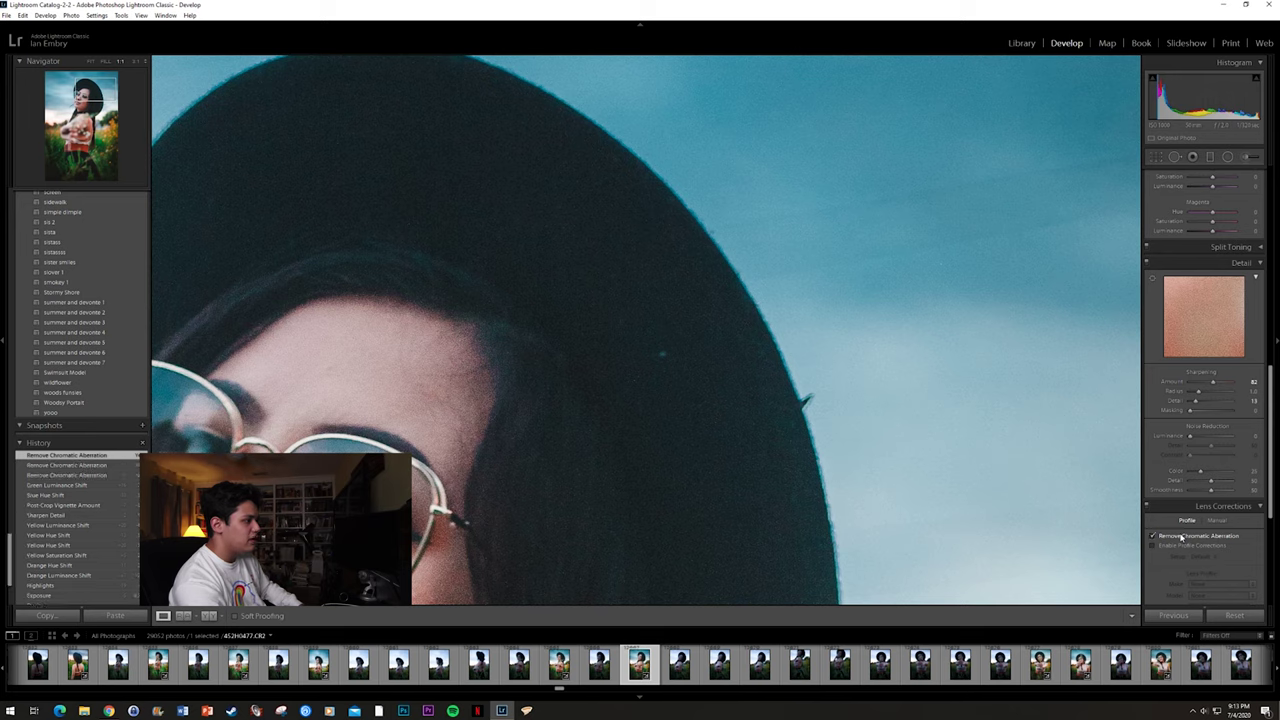
click(1183, 537)
click(1183, 537)
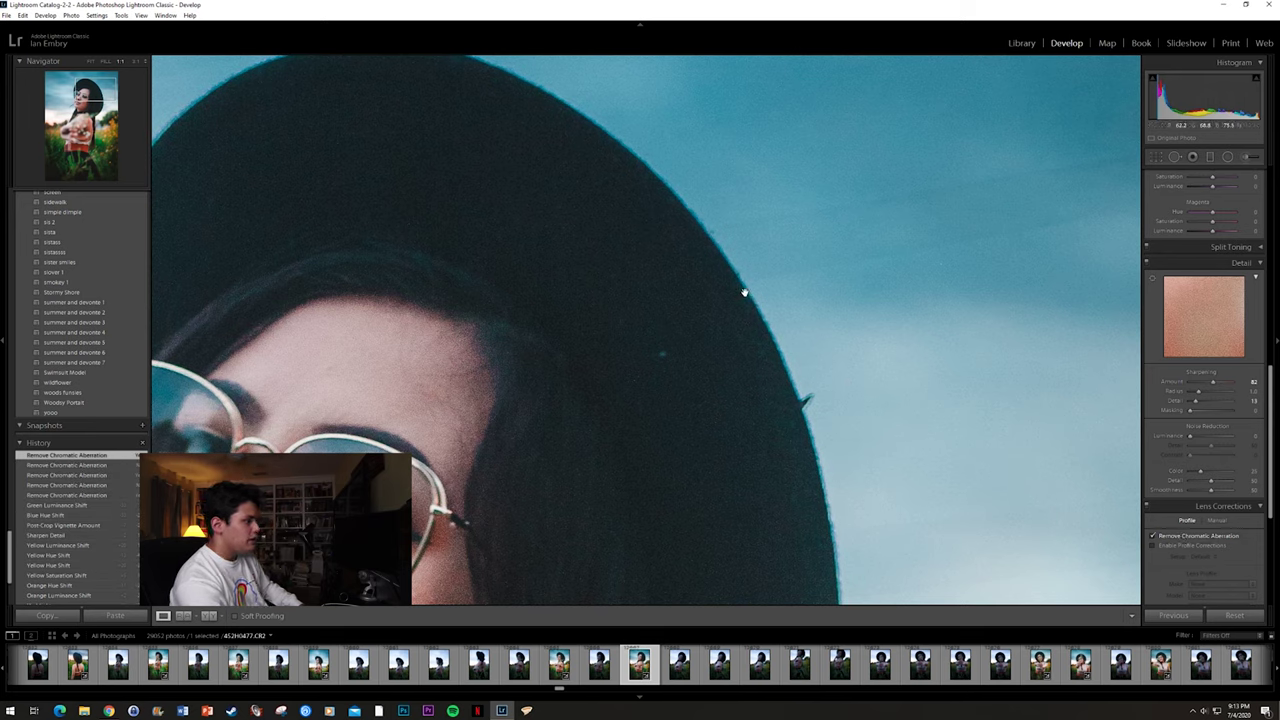
click(778, 305)
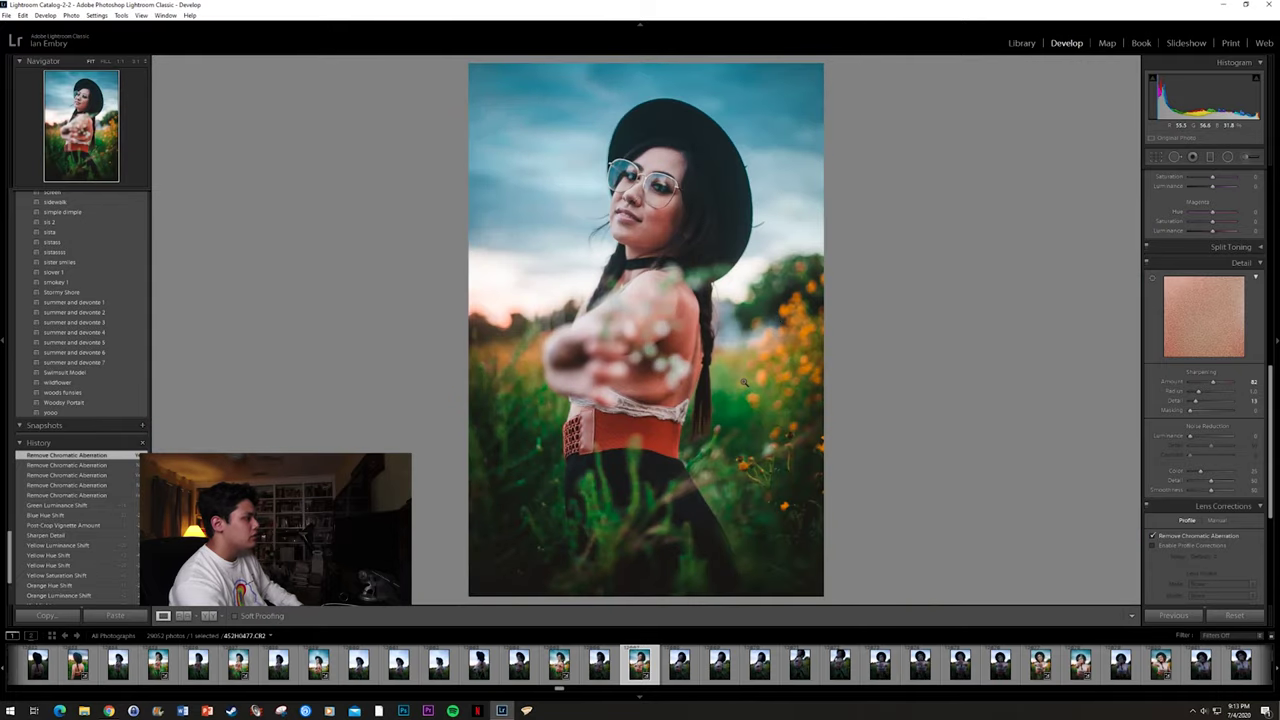
Step: Raise the blue luminance to -64 in the HSL colour settings
scroll(1225, 372, up, 5)
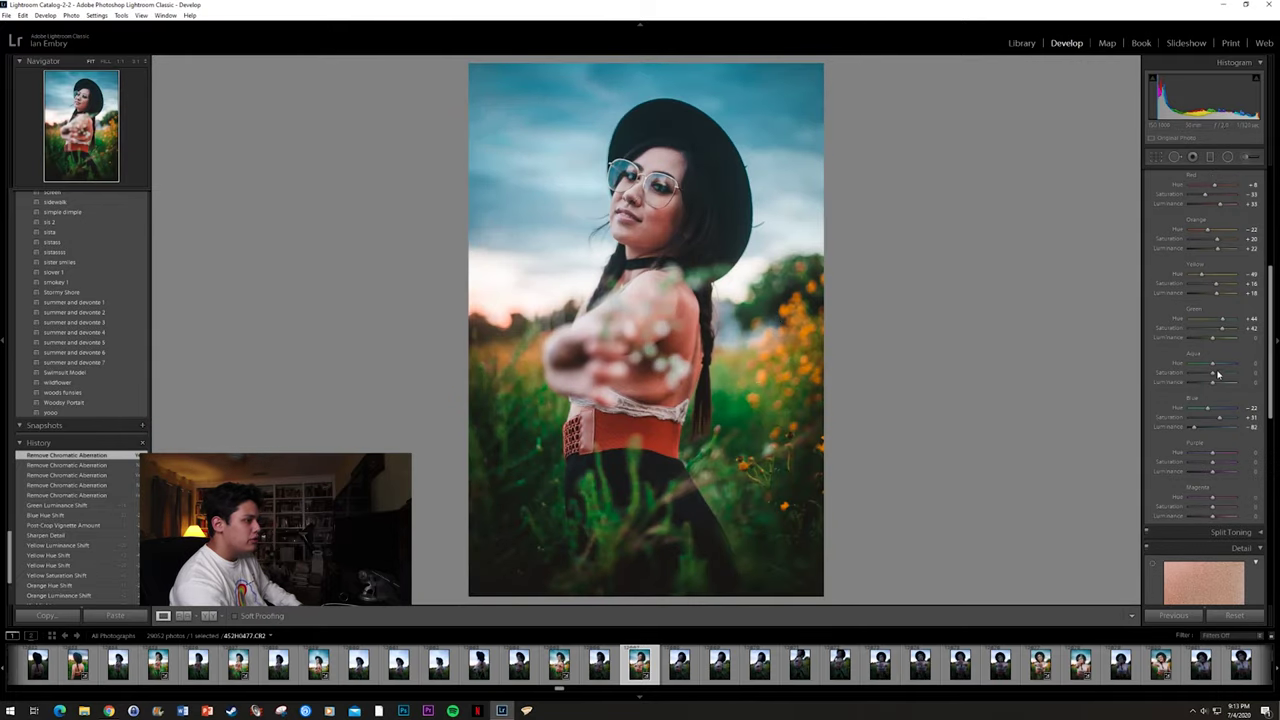
drag(1220, 427, 1213, 430)
drag(1200, 427, 1197, 428)
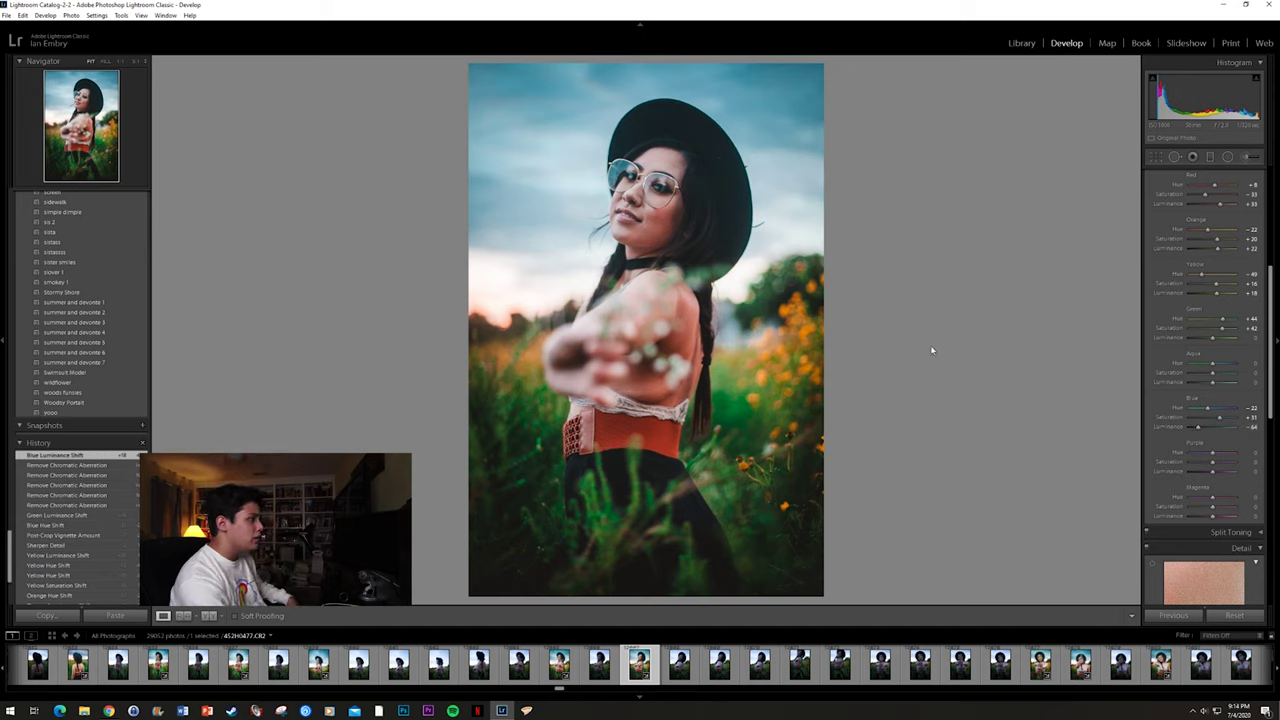
Step: Add an inverted radial filter with exposure -0.70 over the eye nearer the hair and fit it to the eye
click(664, 182)
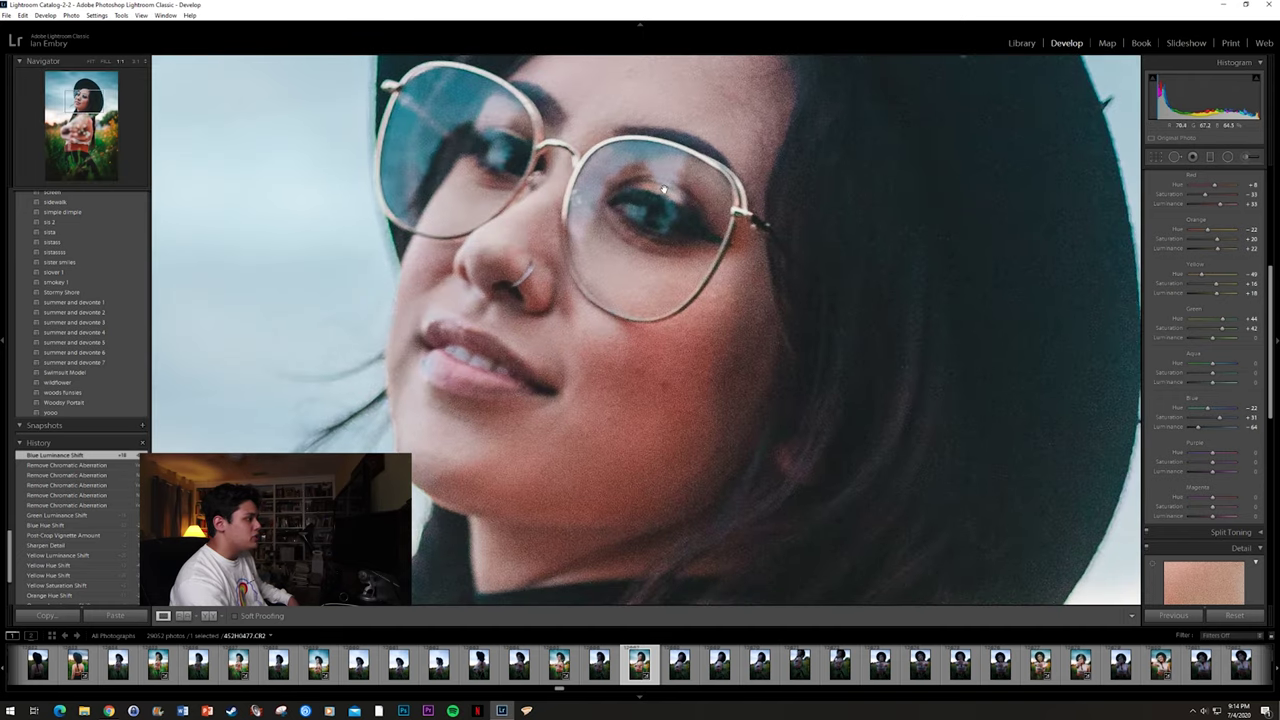
click(667, 190)
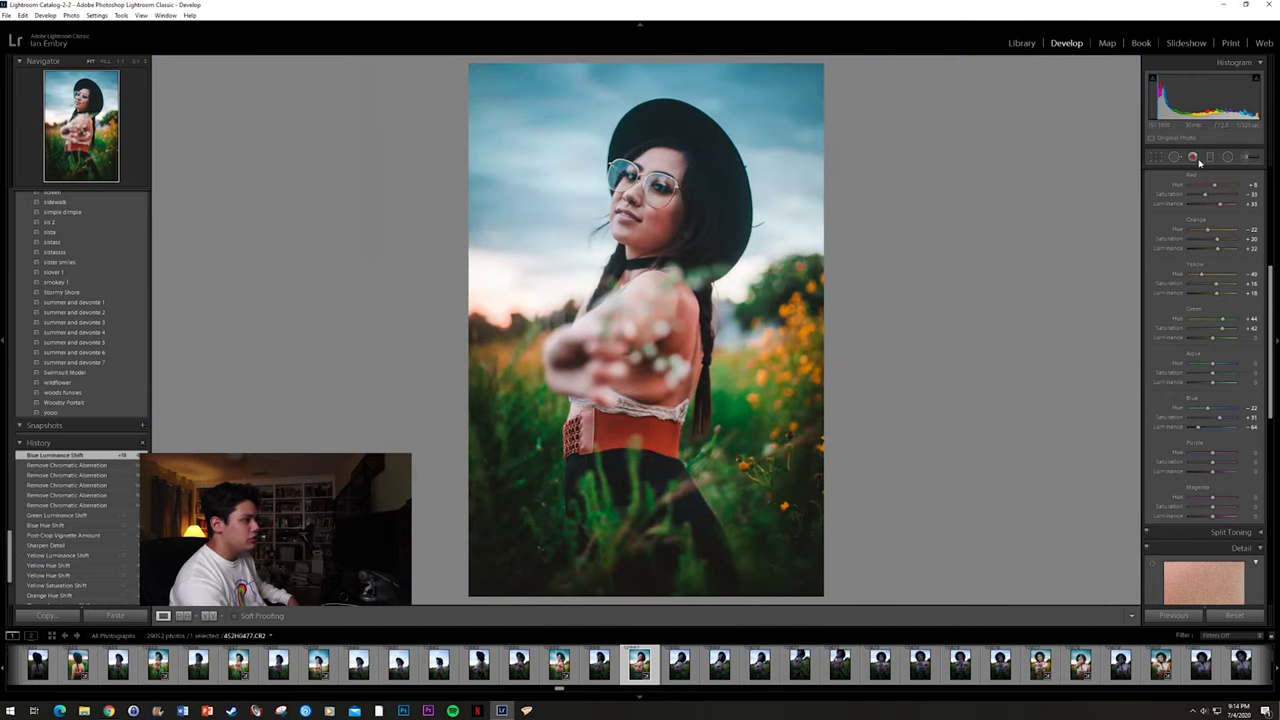
click(1229, 157)
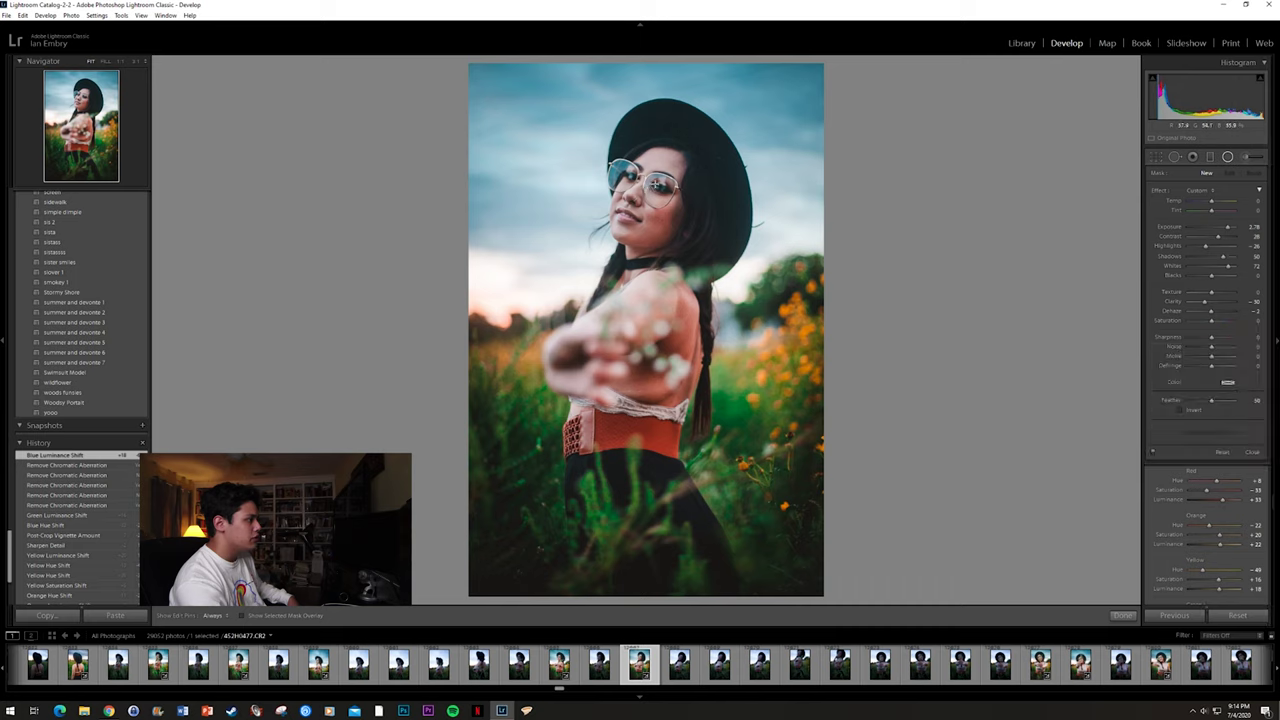
click(657, 185)
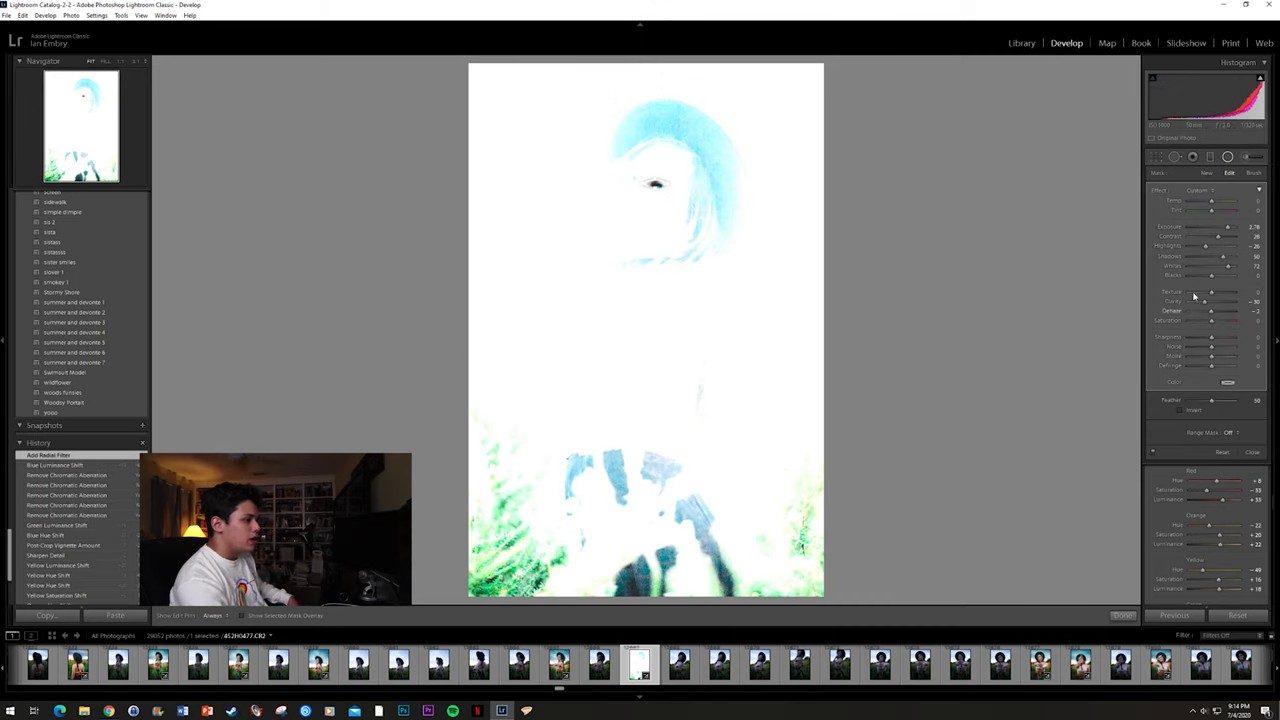
click(1181, 410)
drag(1228, 228, 1207, 233)
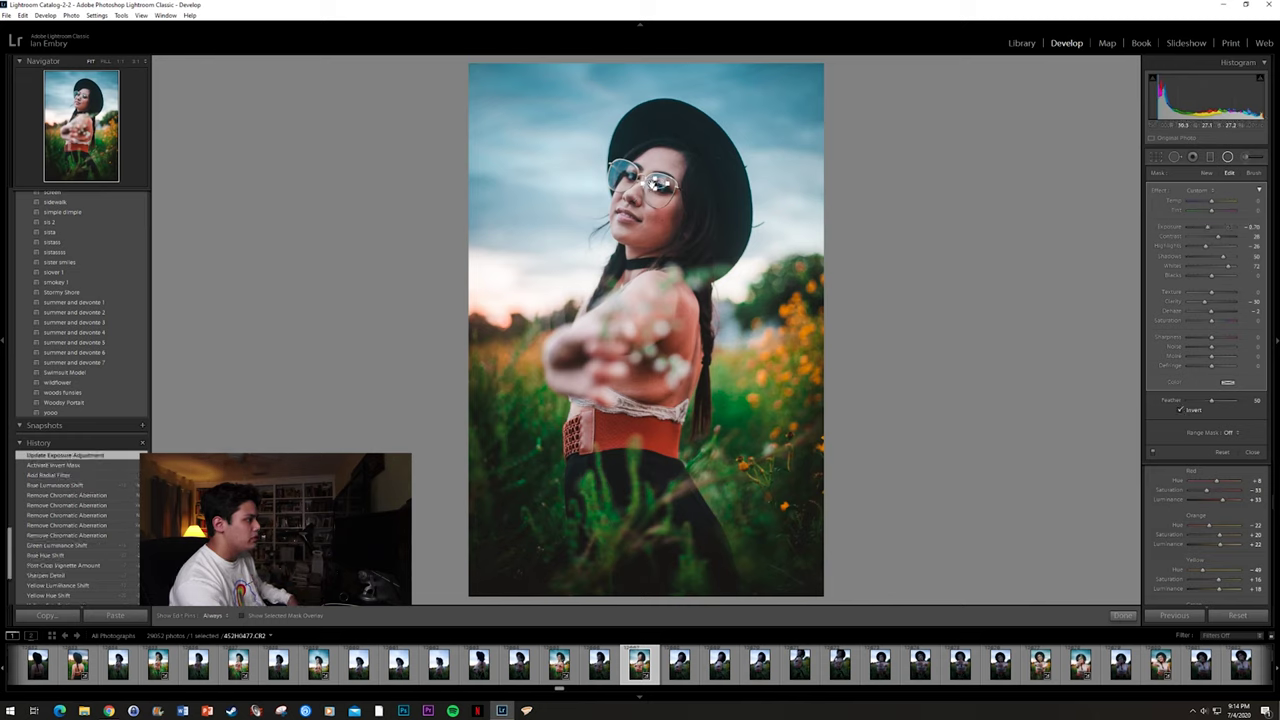
mouse_move(660, 186)
mouse_down()
mouse_move(670, 190)
mouse_move(660, 187)
mouse_up()
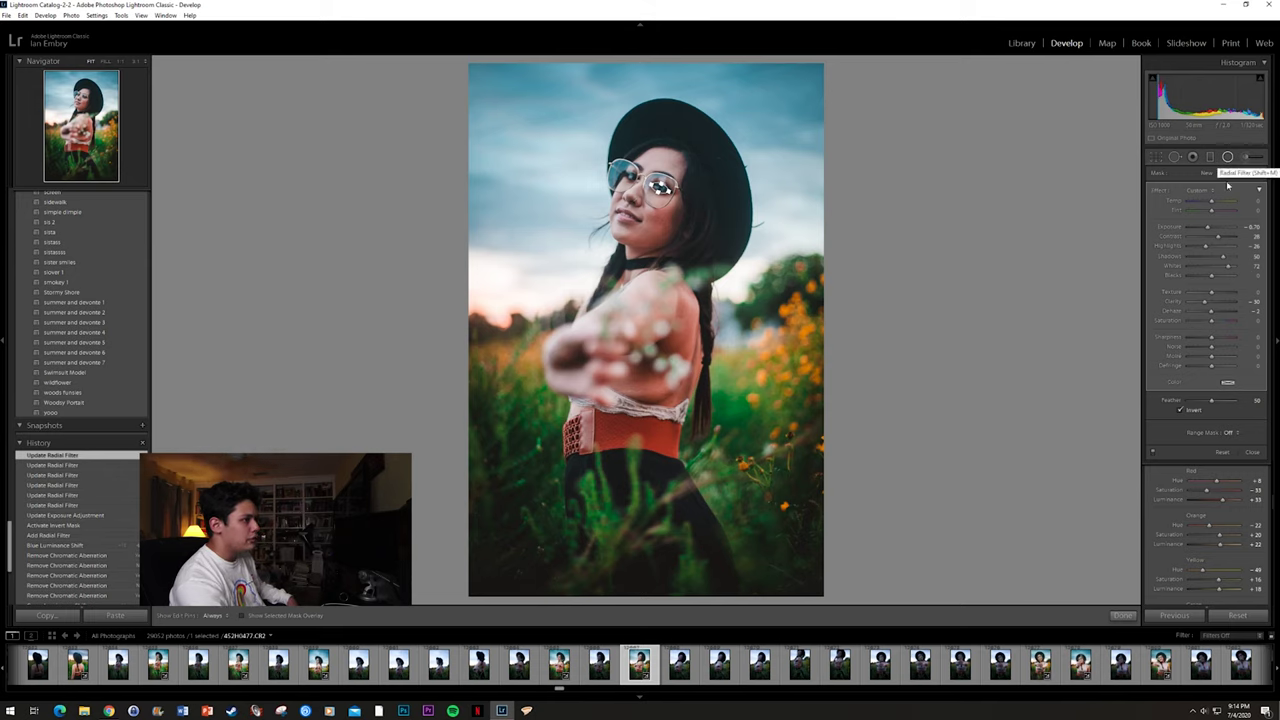
click(1124, 616)
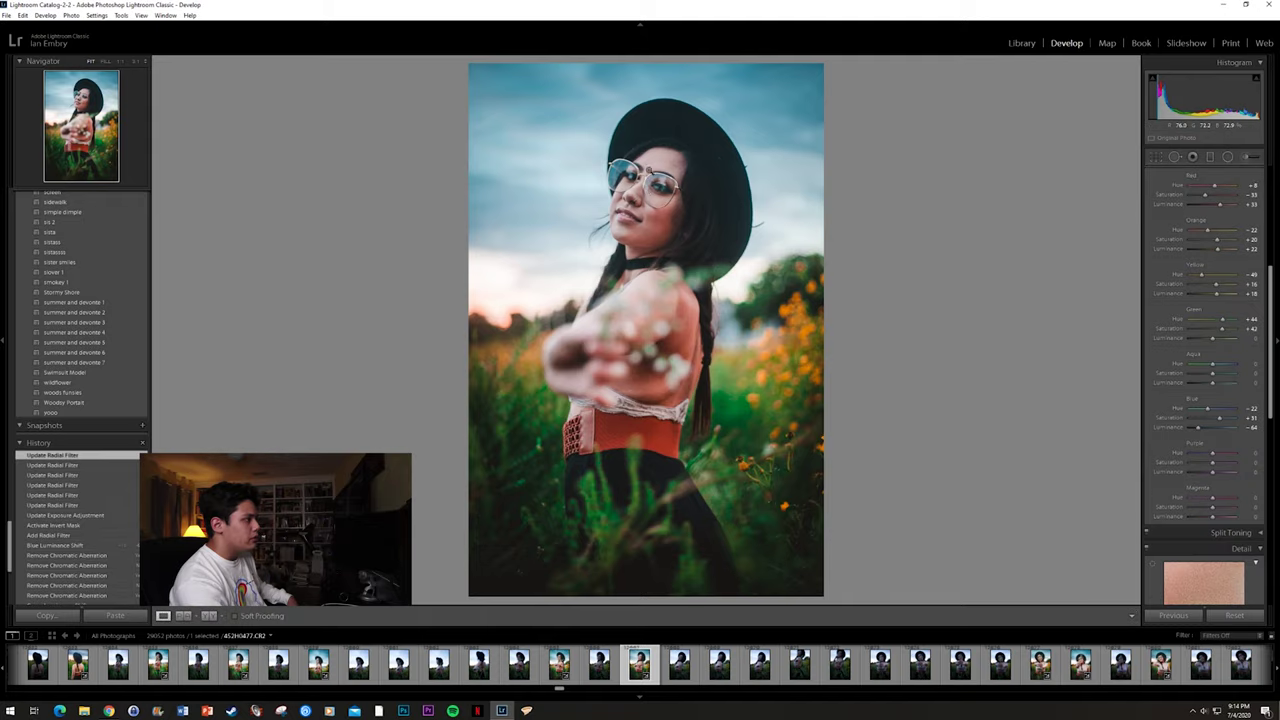
Step: Reselect the eye's radial filter up close and set its contrast to 0 and exposure to -0.09
key(z)
click(1230, 158)
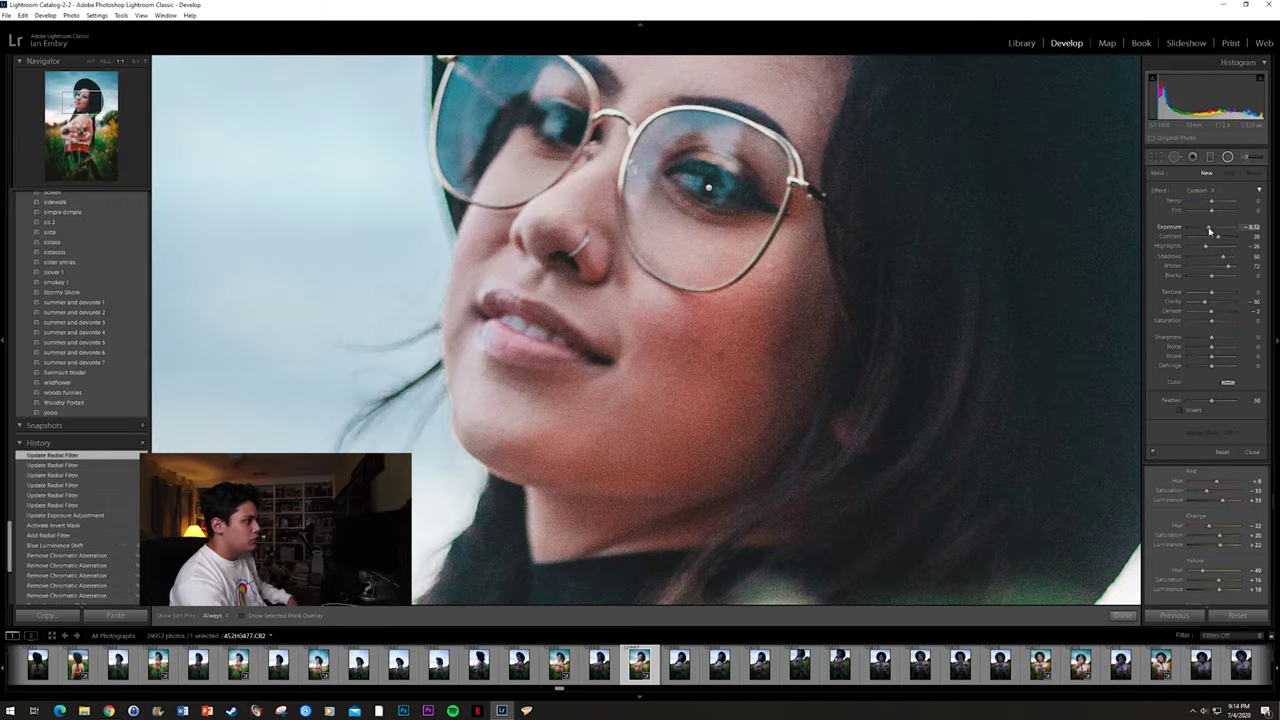
click(706, 189)
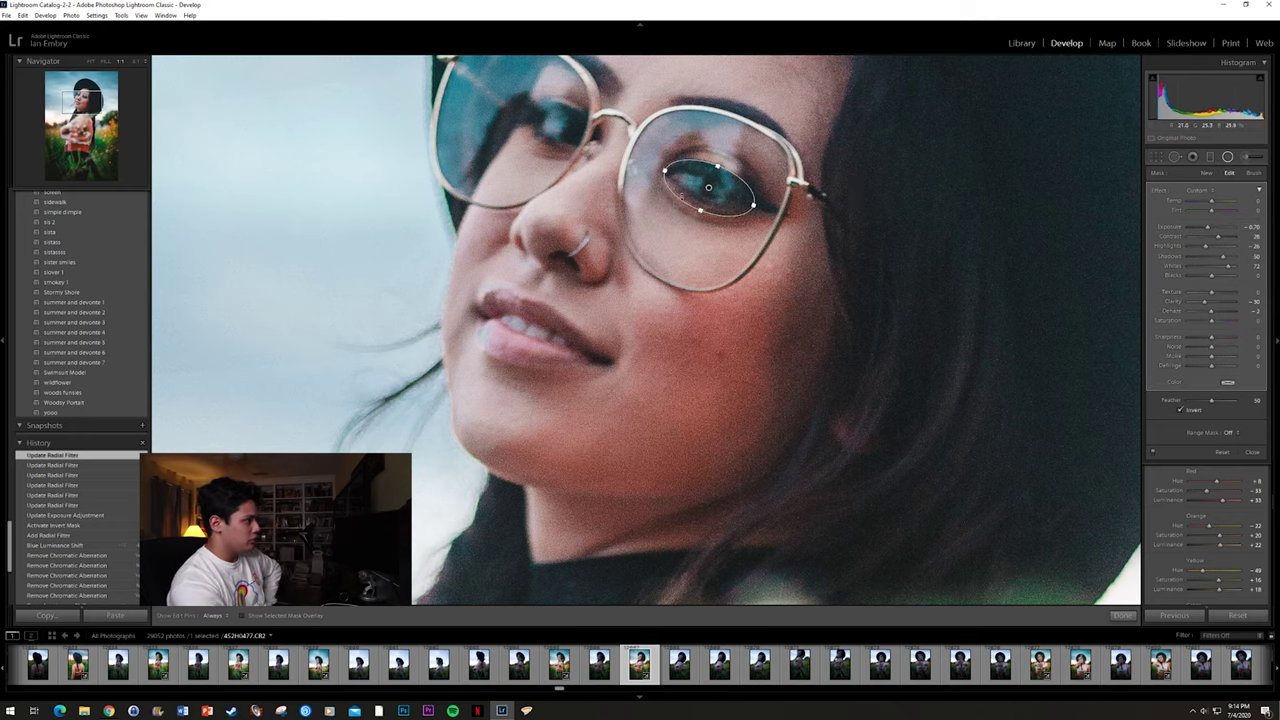
click(1219, 231)
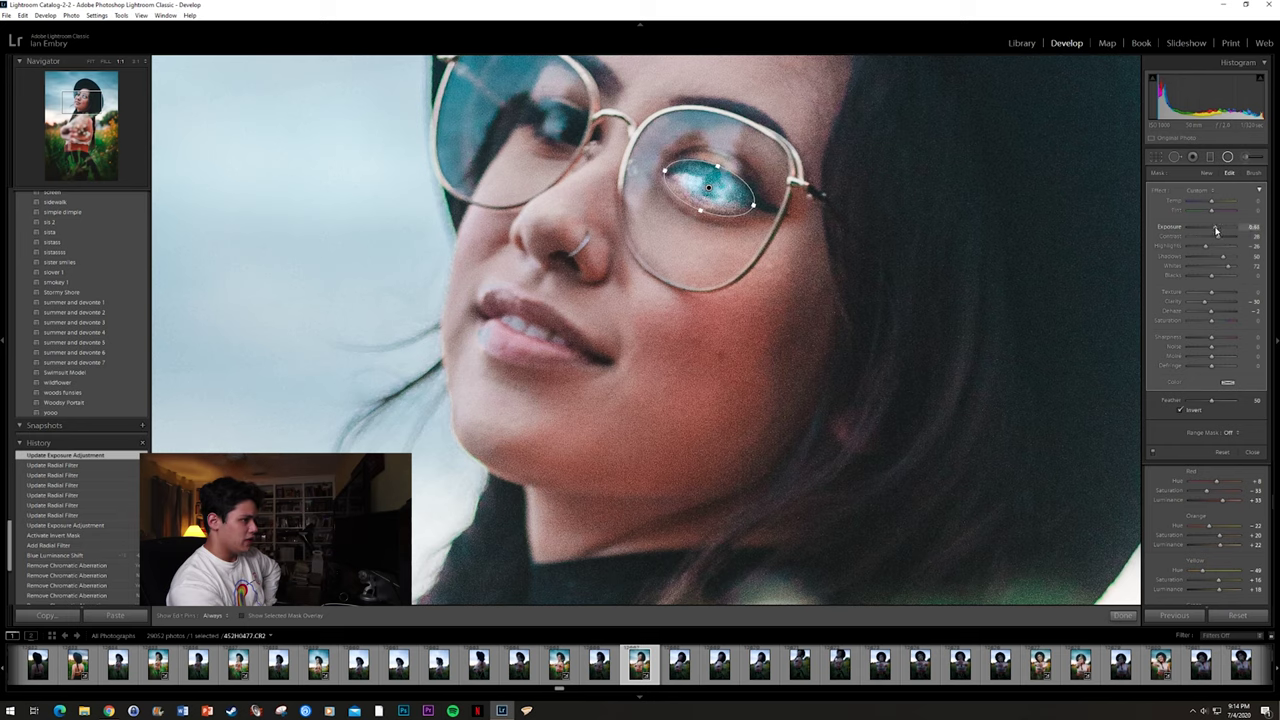
drag(1216, 231, 1212, 230)
click(1205, 237)
click(1208, 238)
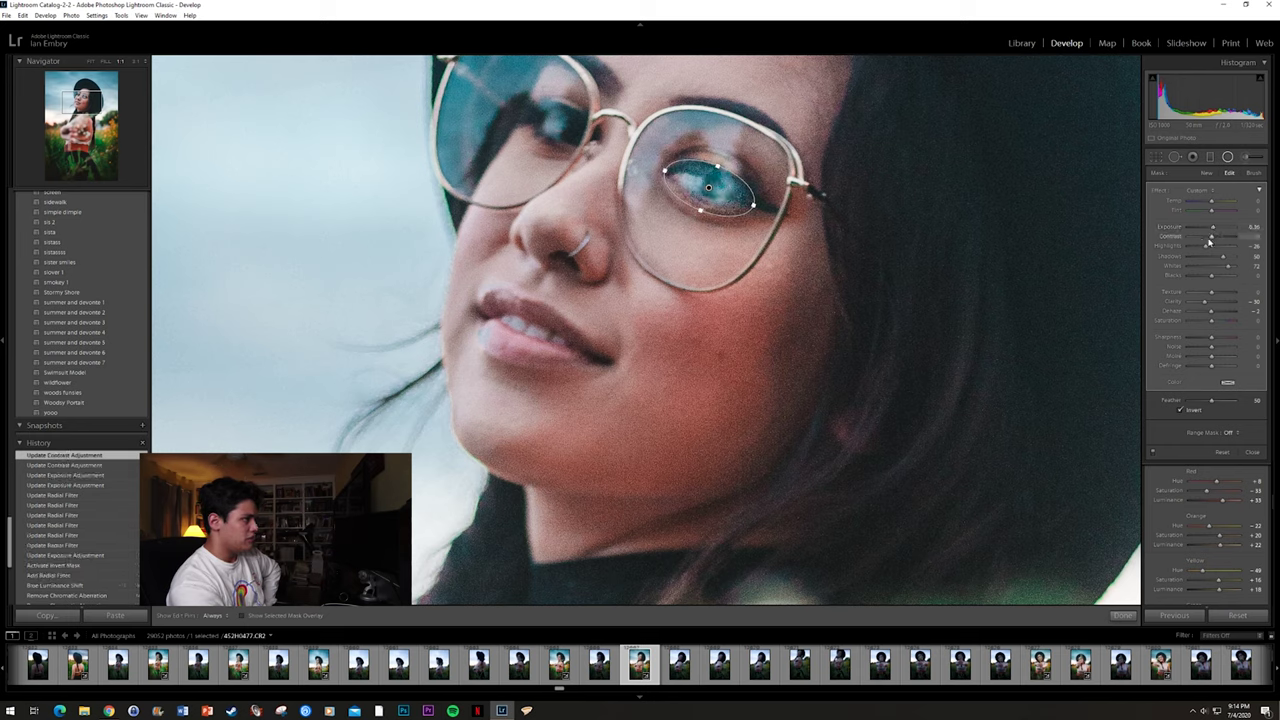
click(1204, 238)
click(1218, 238)
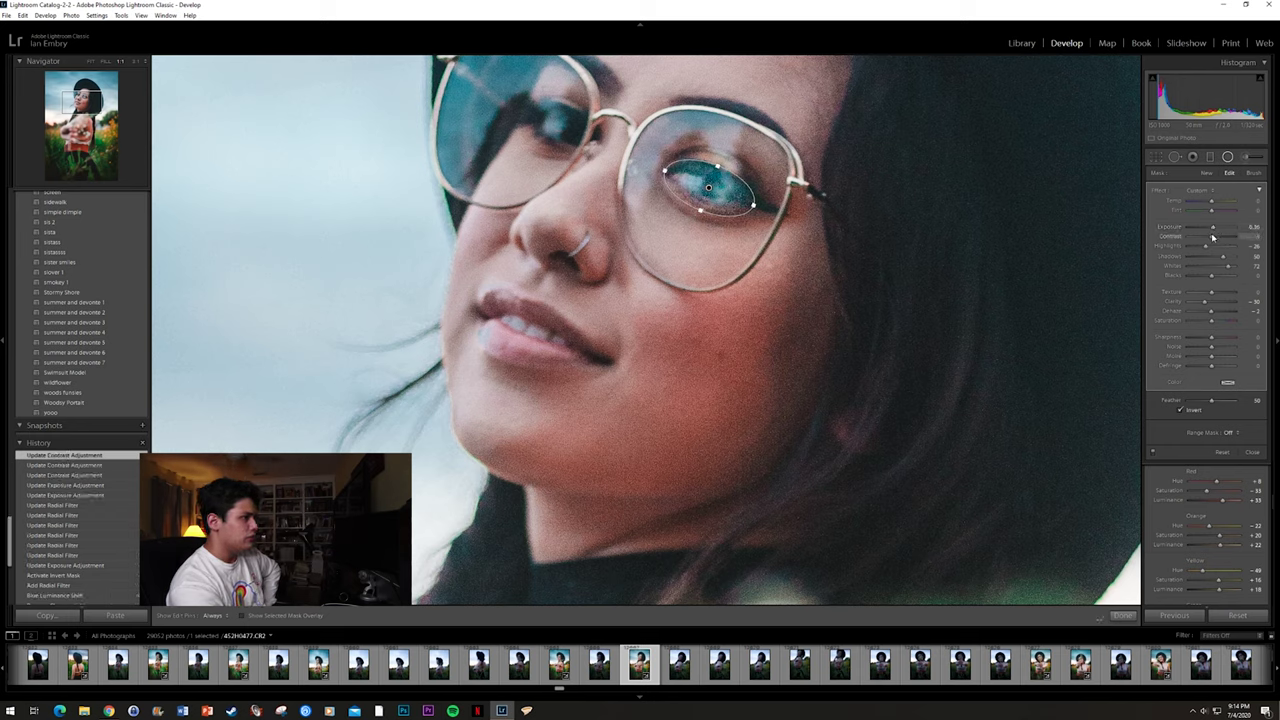
click(1209, 229)
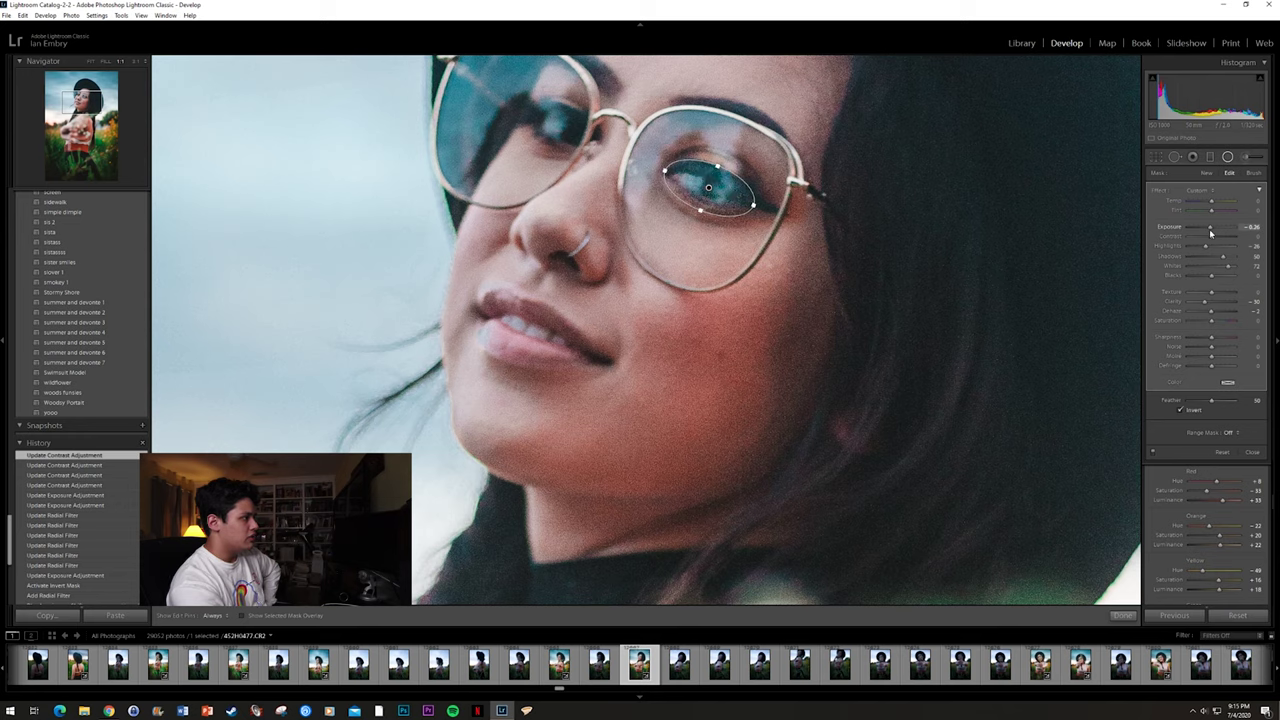
click(1211, 233)
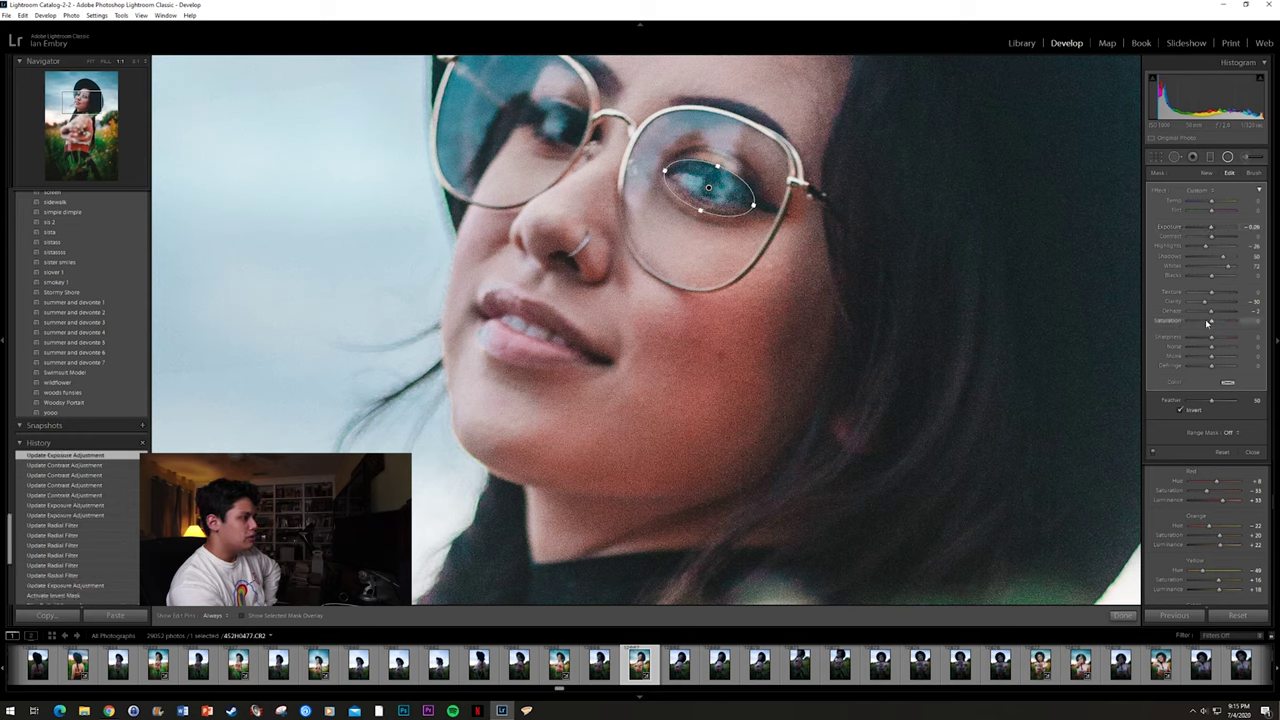
Step: Reshape and reposition the radial filter over the eye and set its saturation to -100
drag(701, 210, 710, 181)
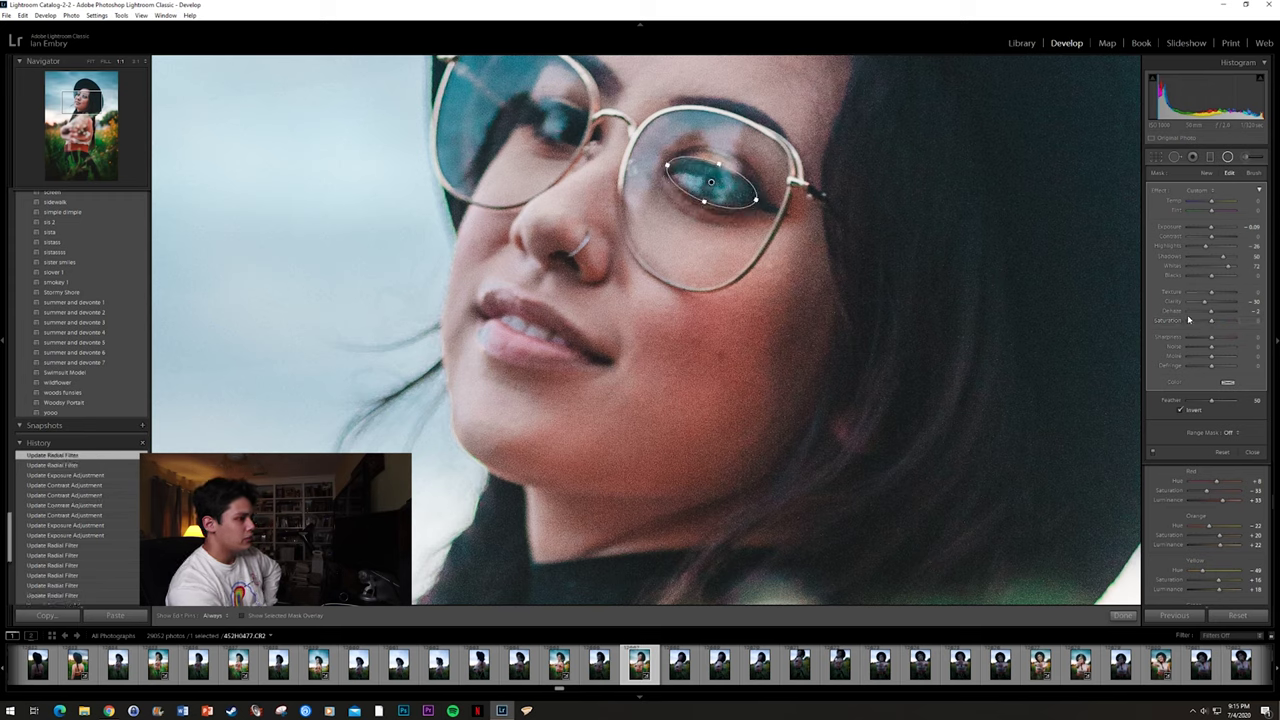
drag(1193, 323, 1186, 322)
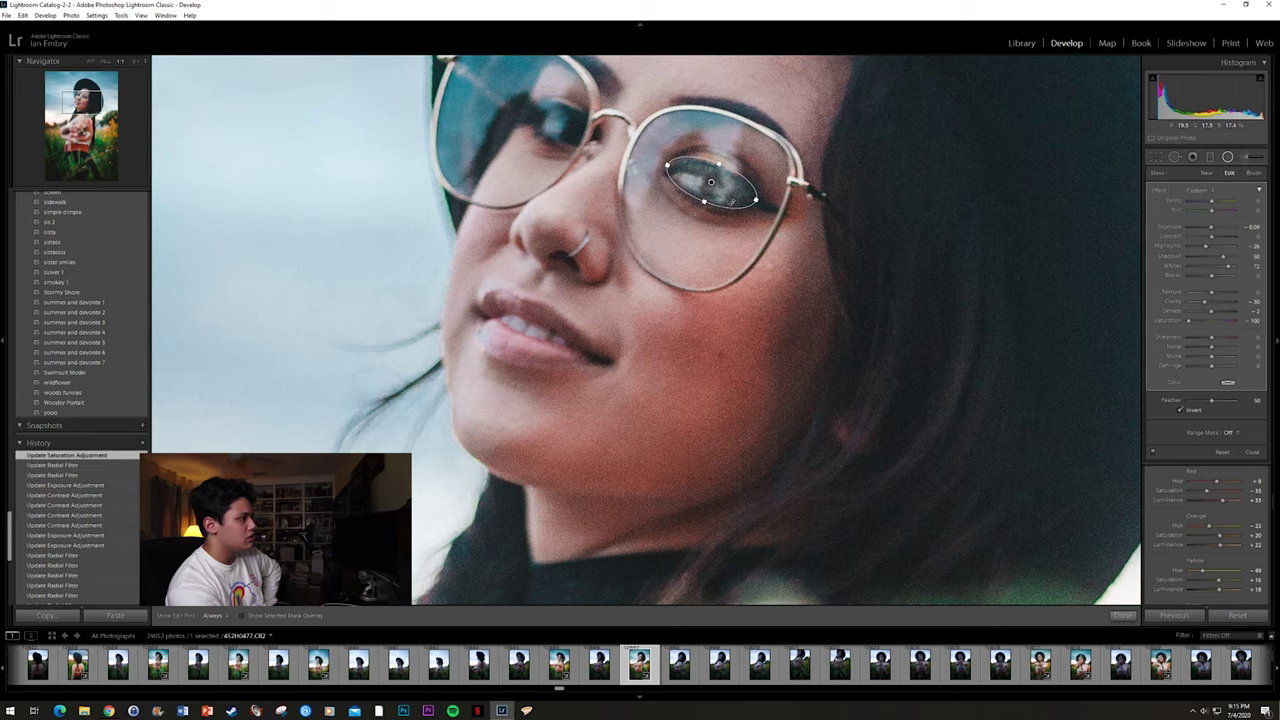
drag(730, 198, 730, 202)
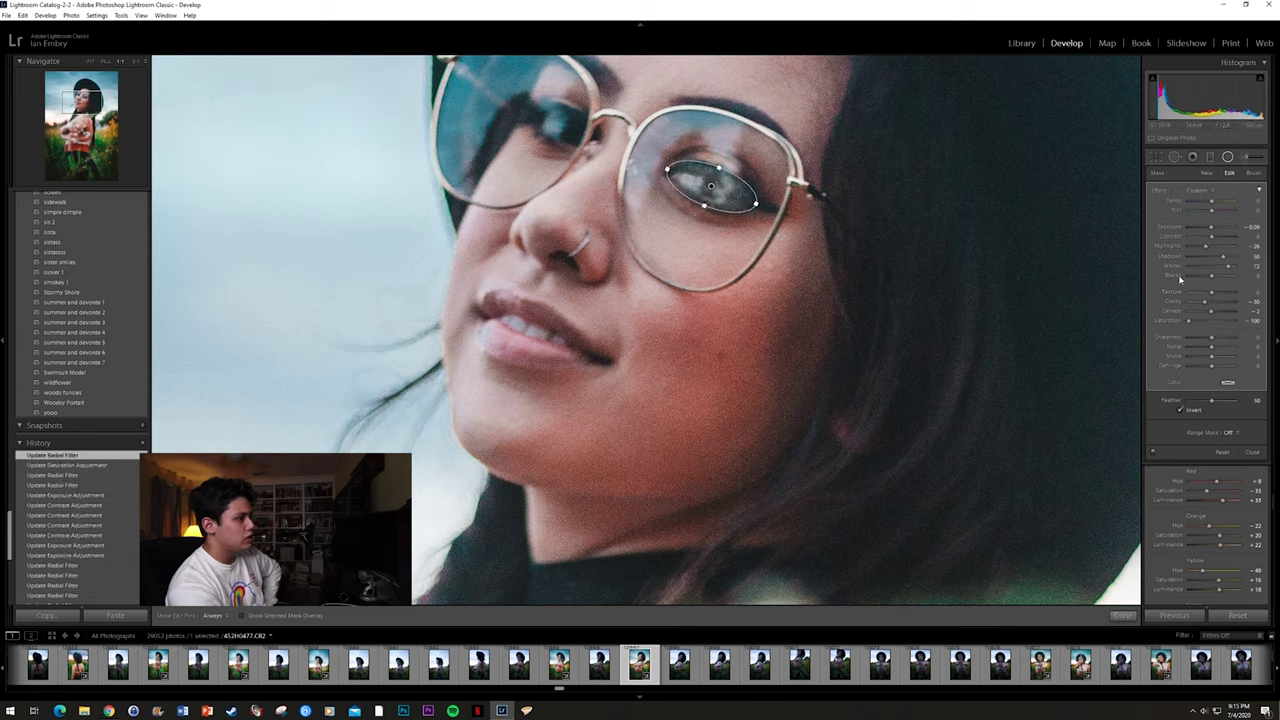
Step: Set the eye's radial filter to temp 37, exposure -0.35, shadows 43, whites 17 and saturation -33, and finish the filter
drag(1201, 323, 1205, 322)
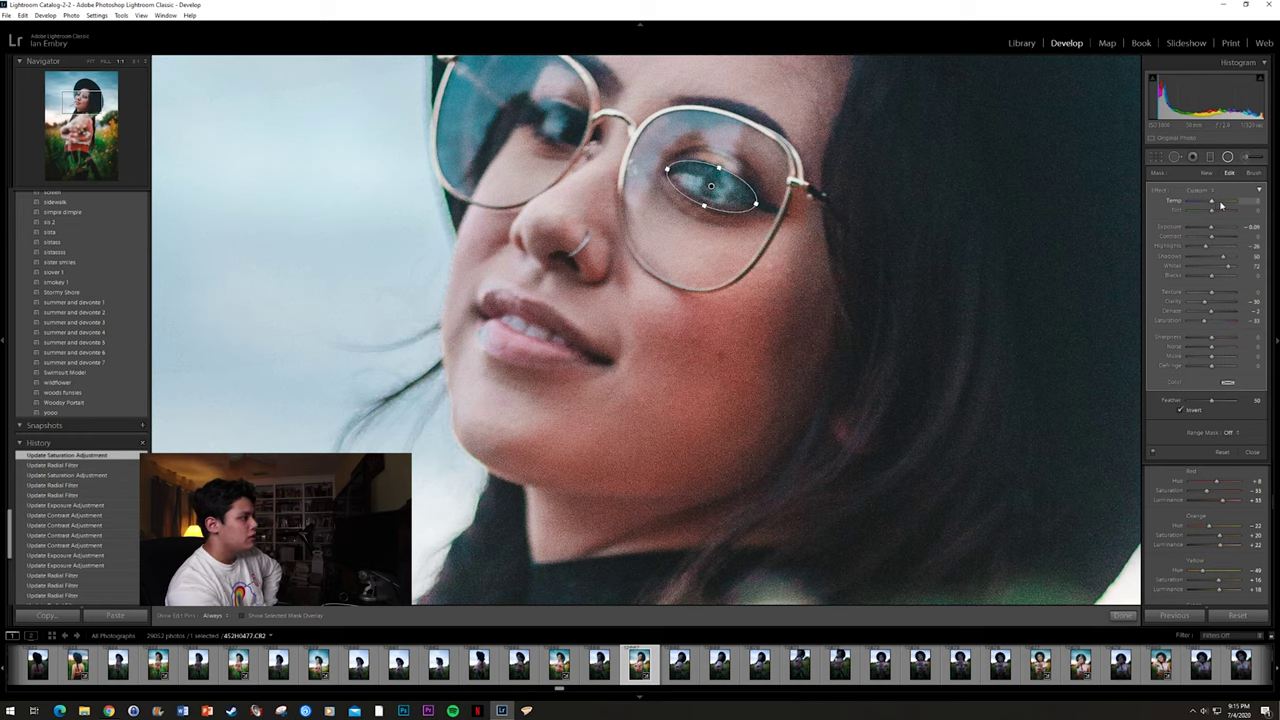
drag(1214, 202, 1220, 202)
mouse_move(1228, 266)
mouse_down()
mouse_move(1217, 270)
mouse_move(1212, 230)
mouse_move(1223, 260)
mouse_up()
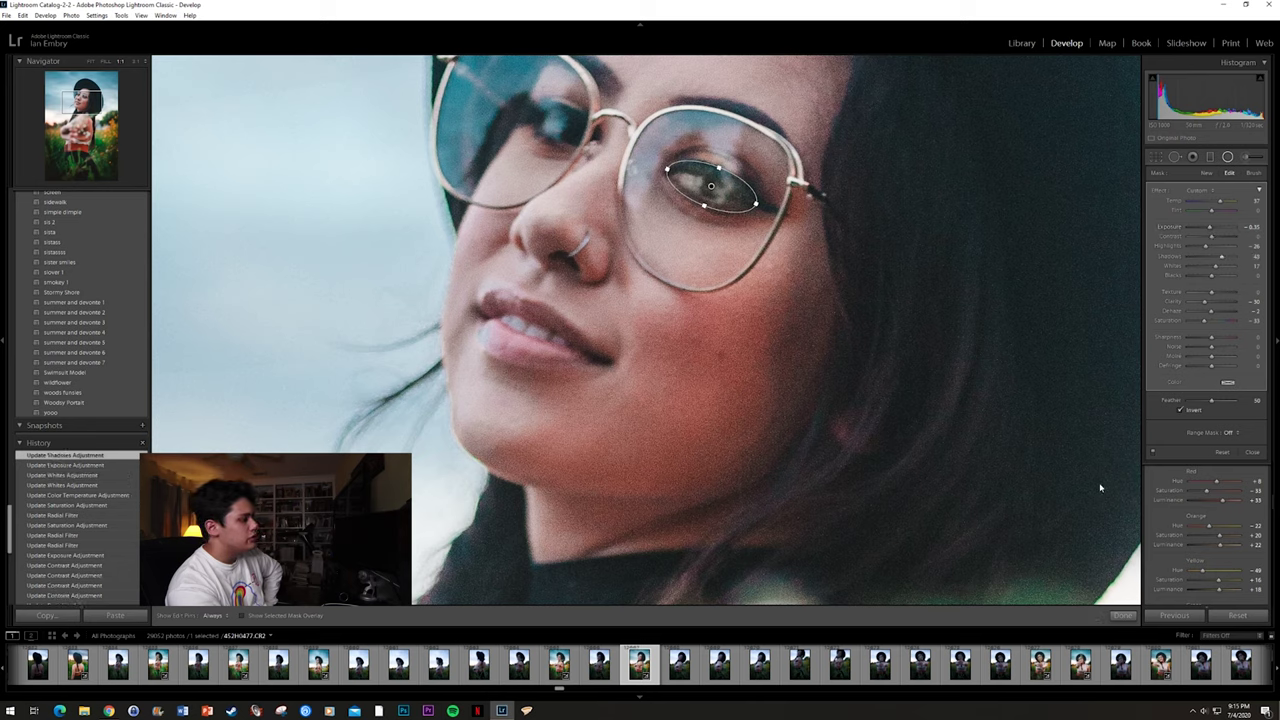
click(1122, 615)
click(981, 458)
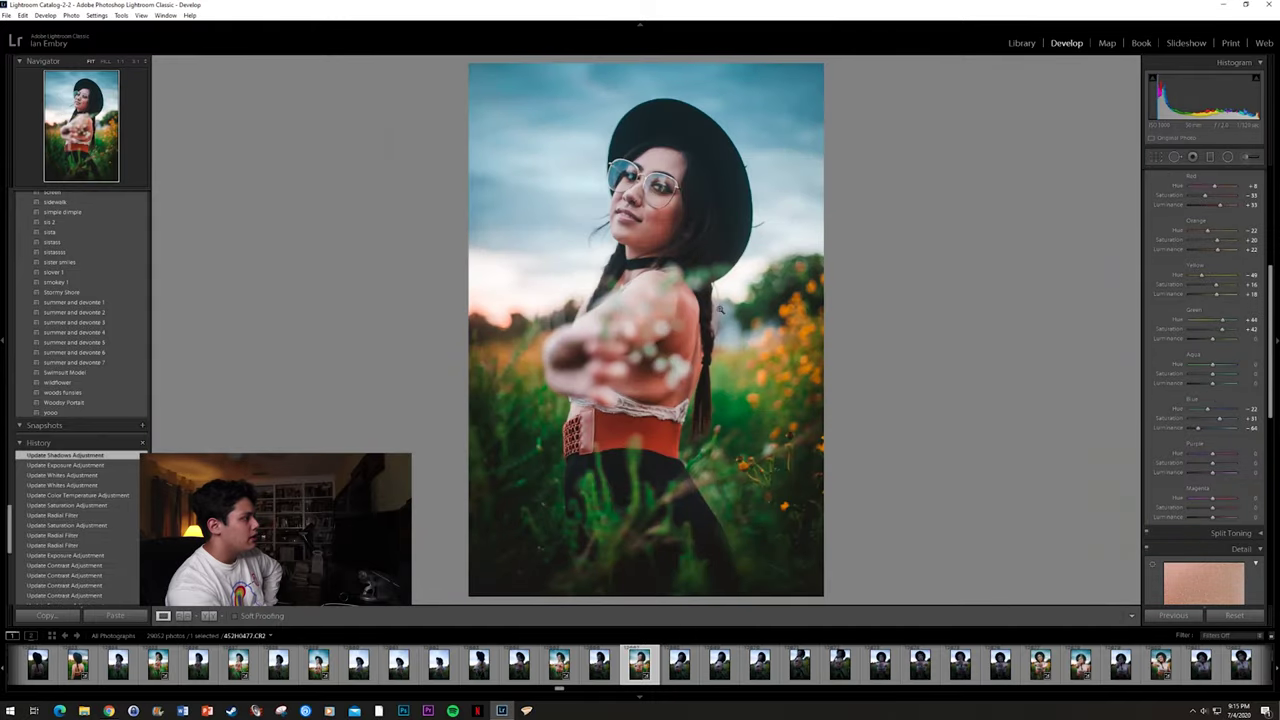
Step: Check the eye up close, reselect its radial filter and set the exposure to -0.70
click(643, 195)
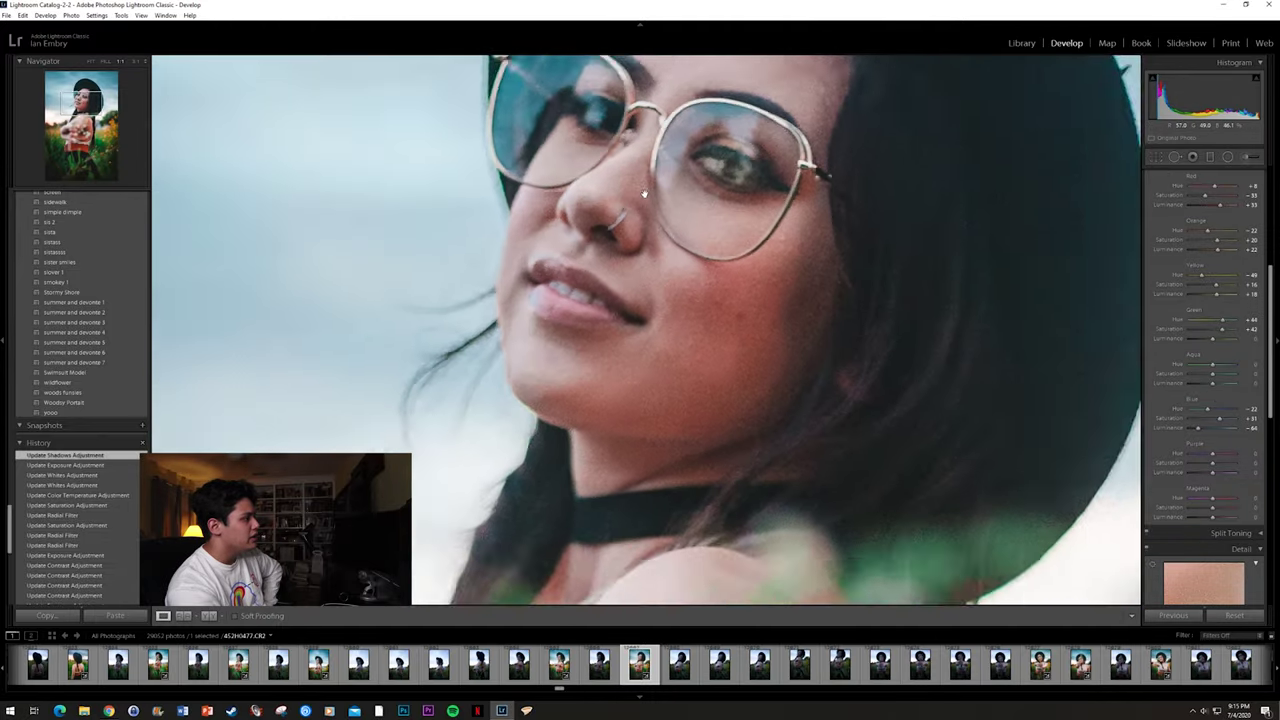
click(743, 162)
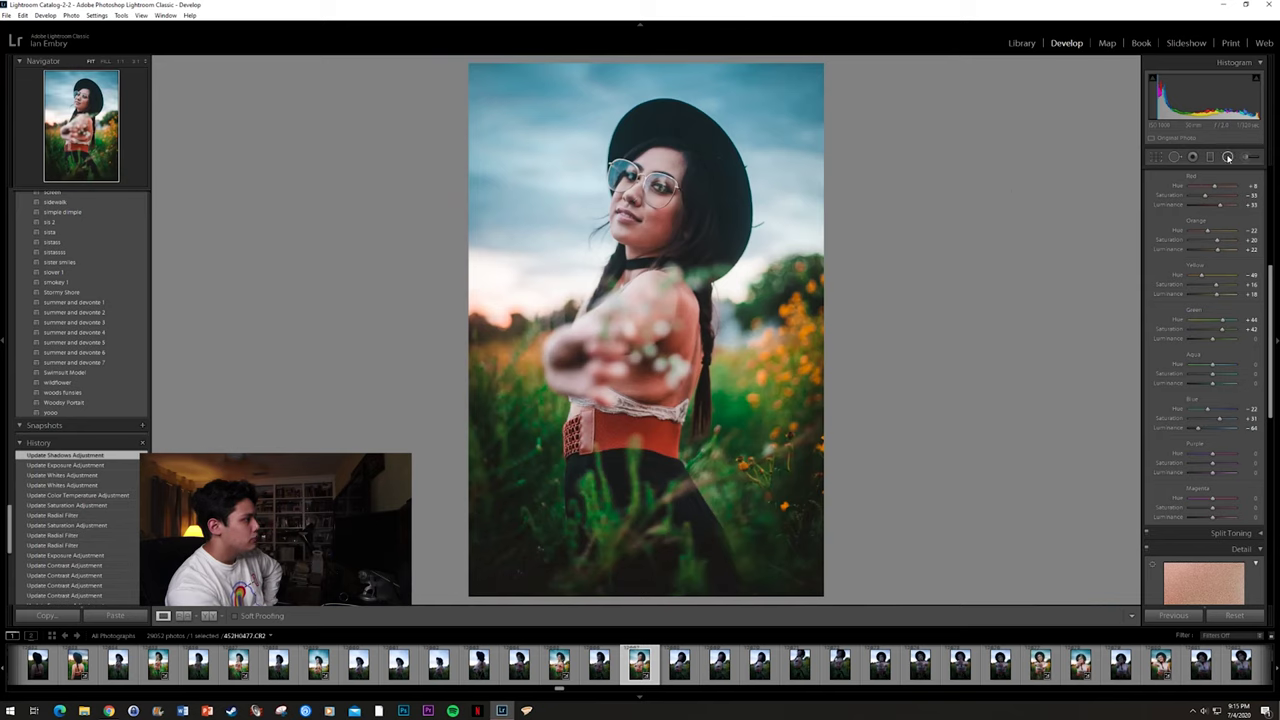
click(1228, 157)
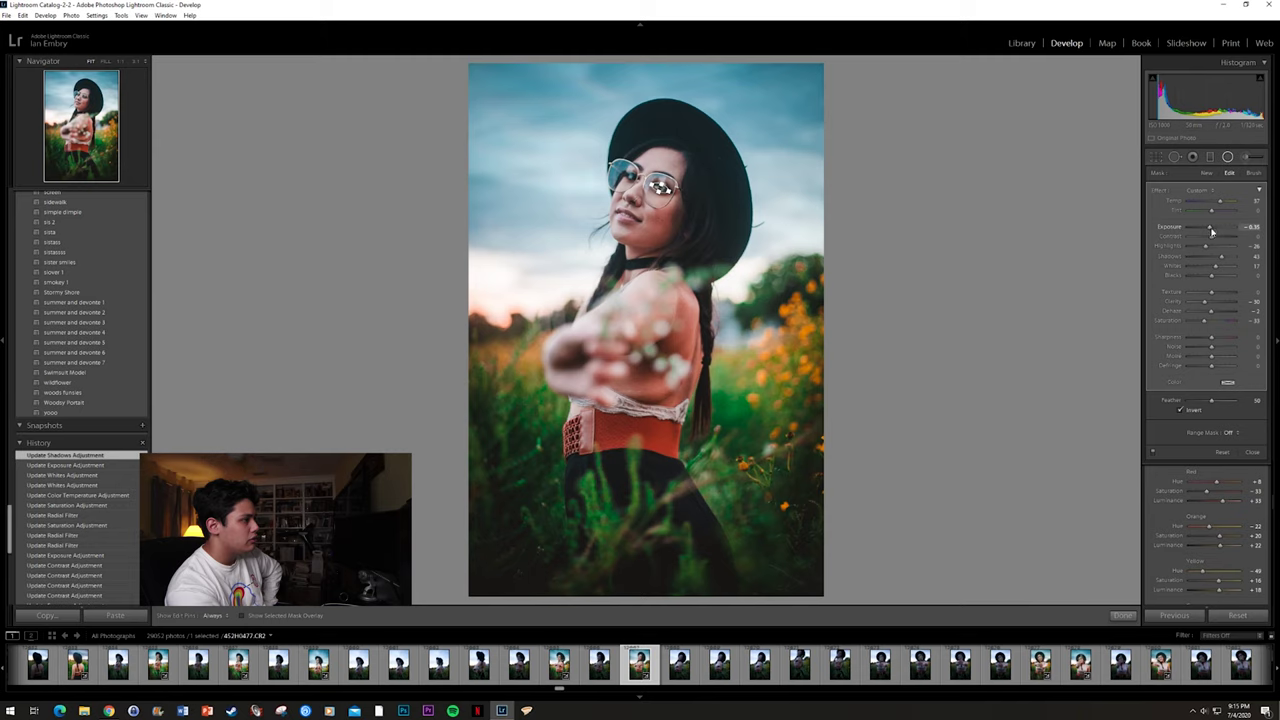
drag(1208, 230, 1212, 230)
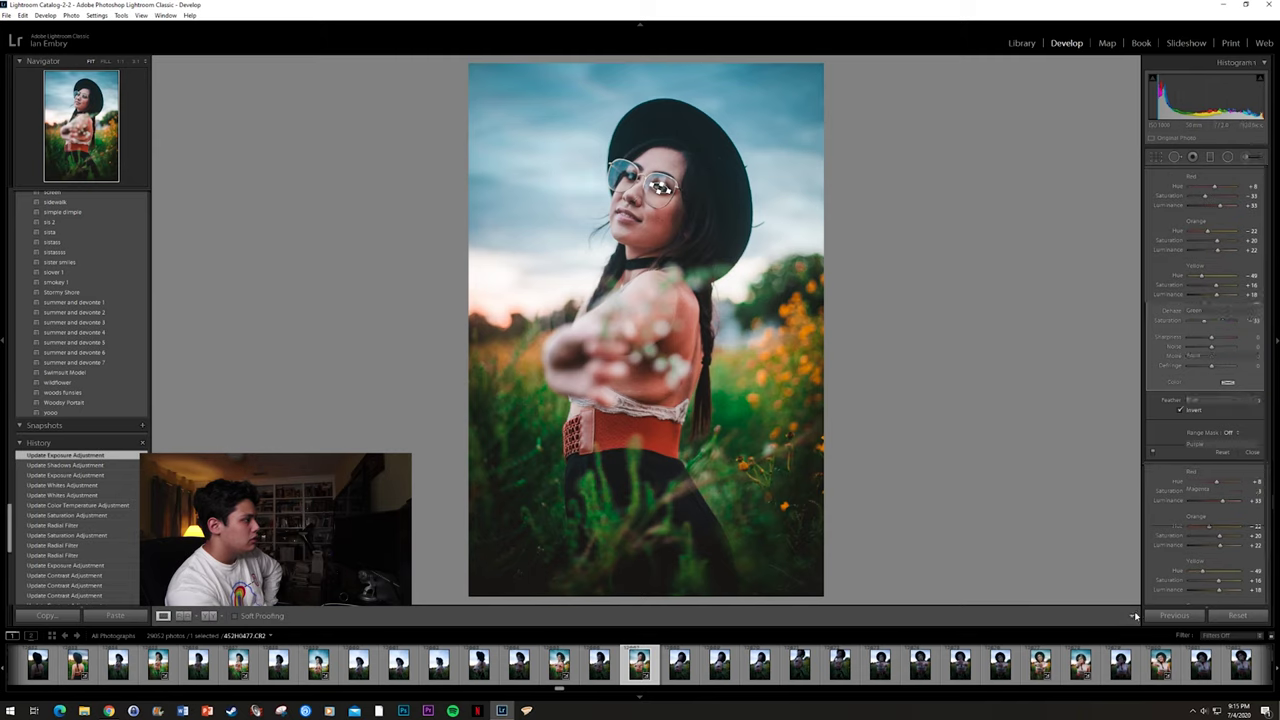
click(1122, 615)
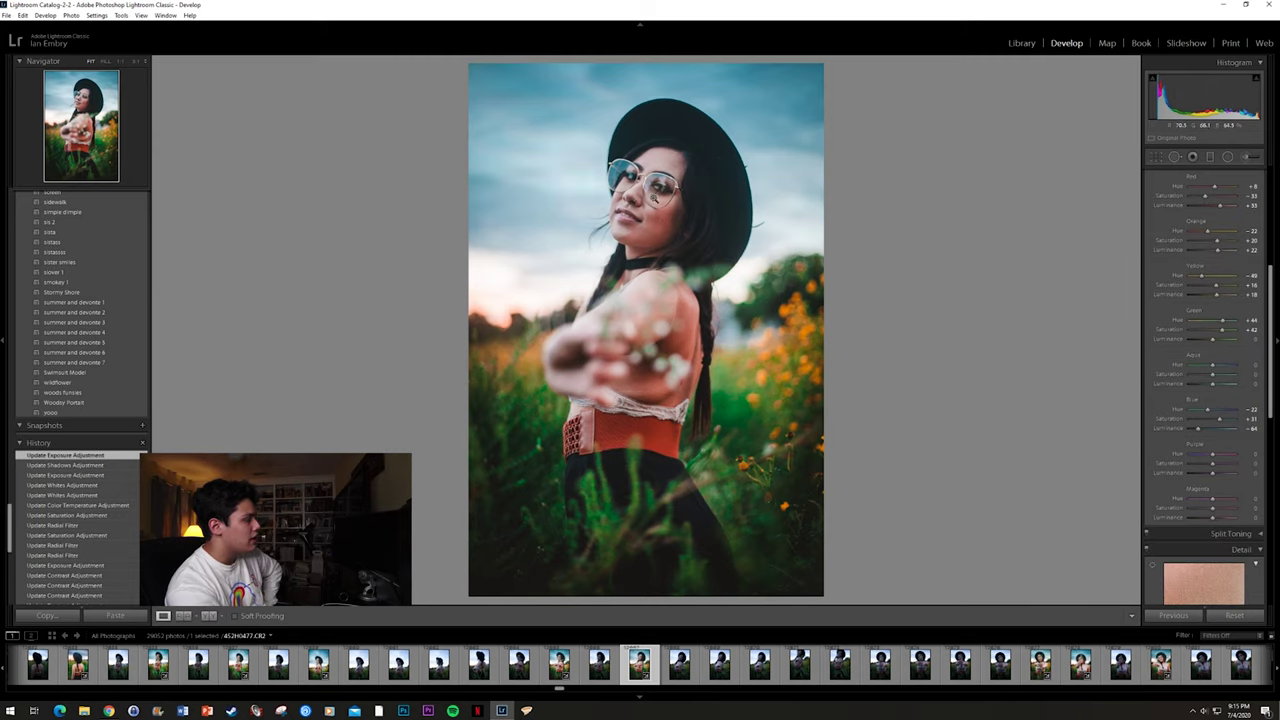
Step: Duplicate the eye's radial filter, move the copy onto the other eye and reshape it to fit
click(680, 186)
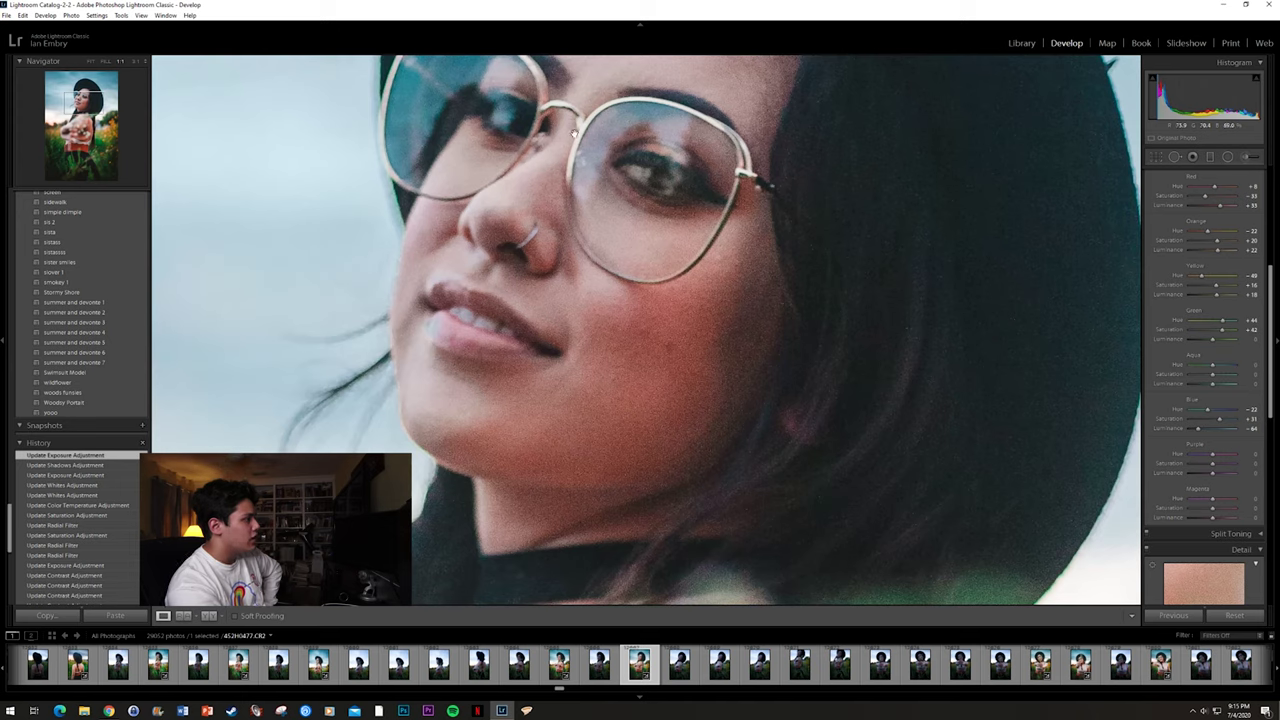
click(1230, 157)
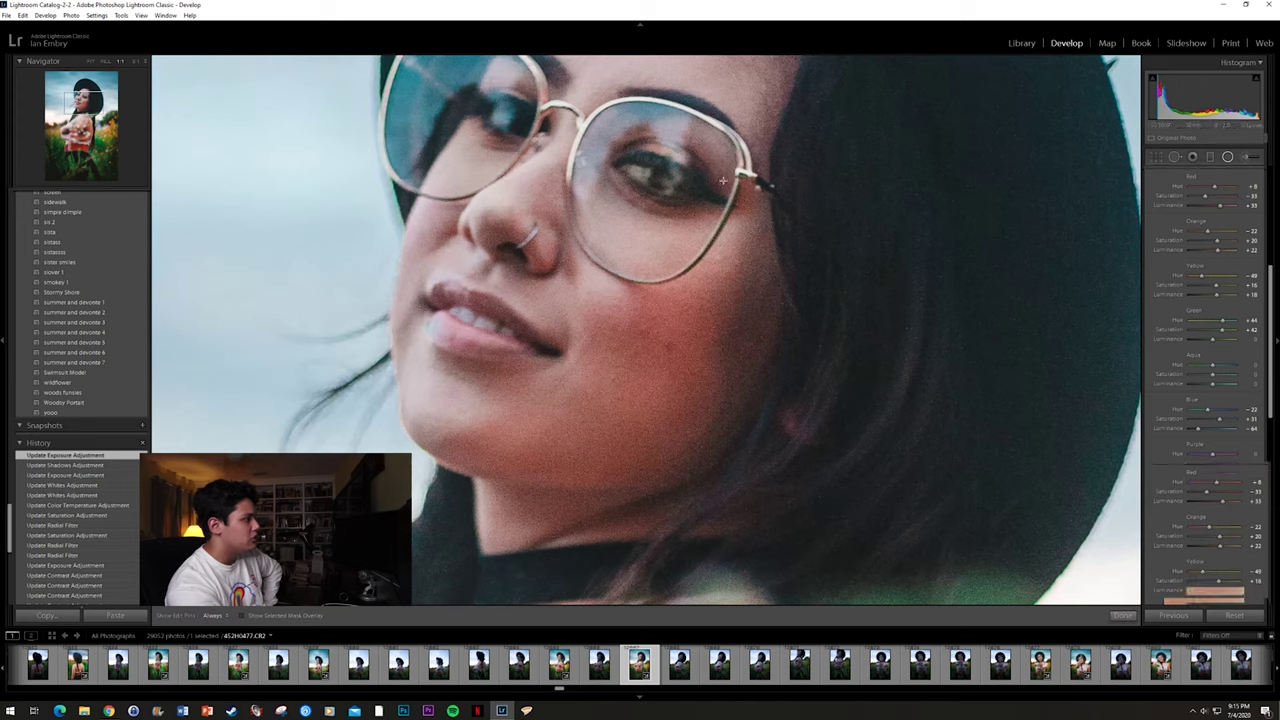
right_click(660, 179)
click(680, 188)
drag(660, 178, 478, 103)
drag(502, 115, 507, 115)
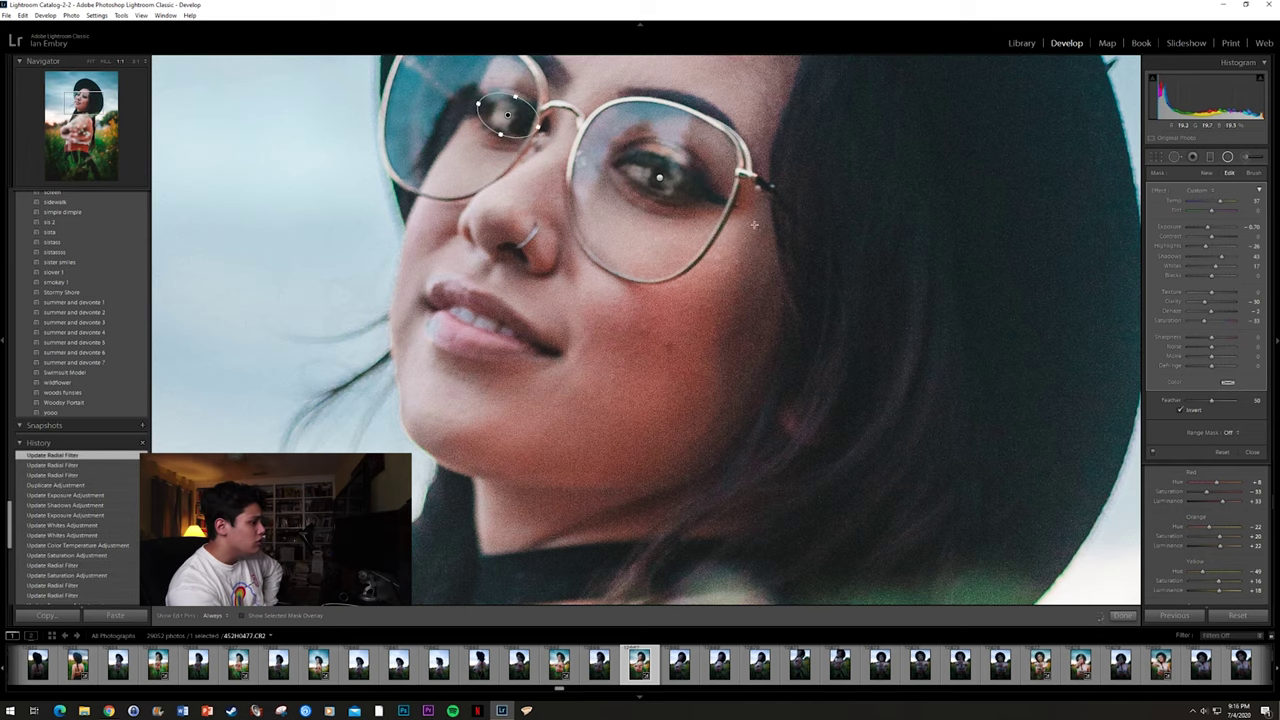
click(1122, 615)
click(889, 422)
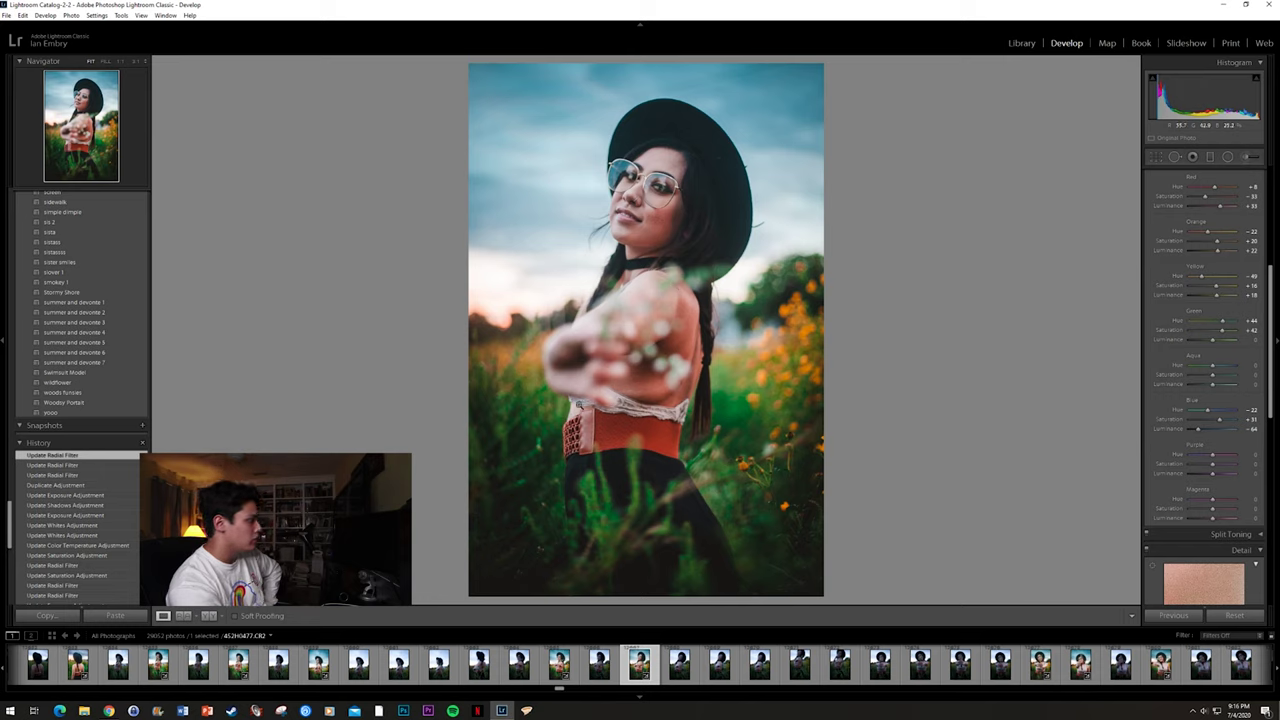
scroll(82, 497, down, 5)
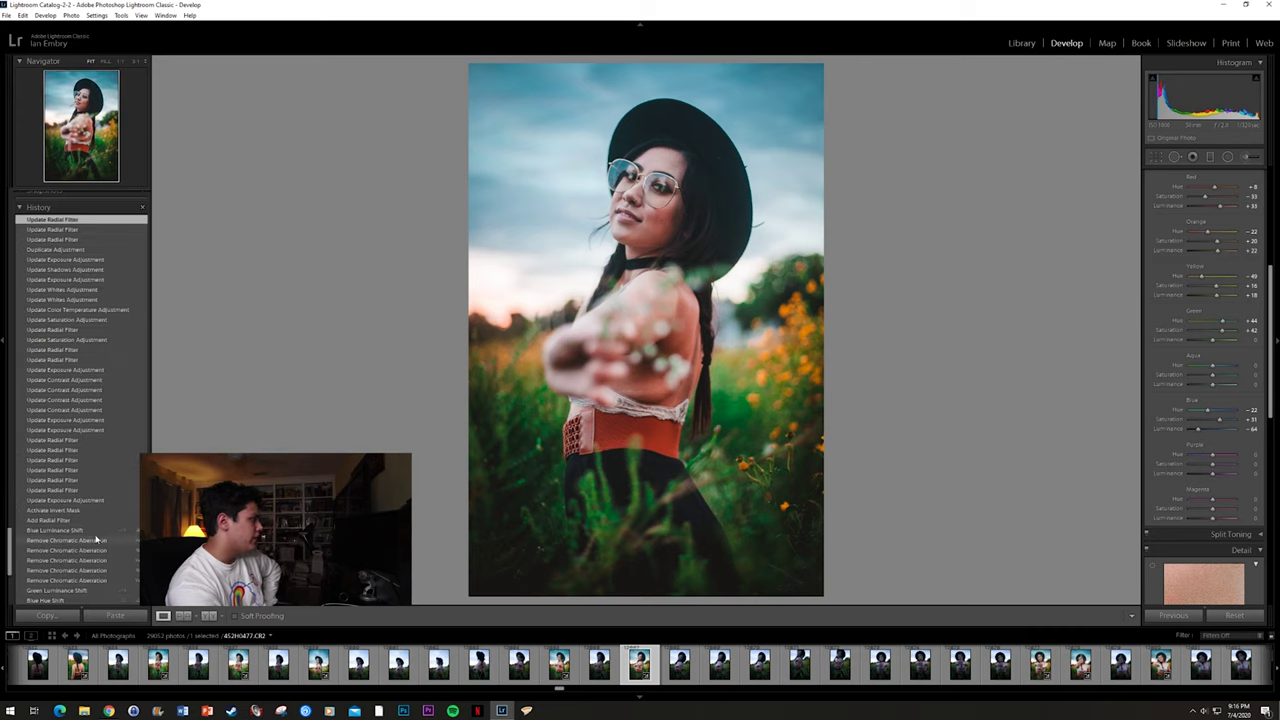
scroll(97, 540, up, 3)
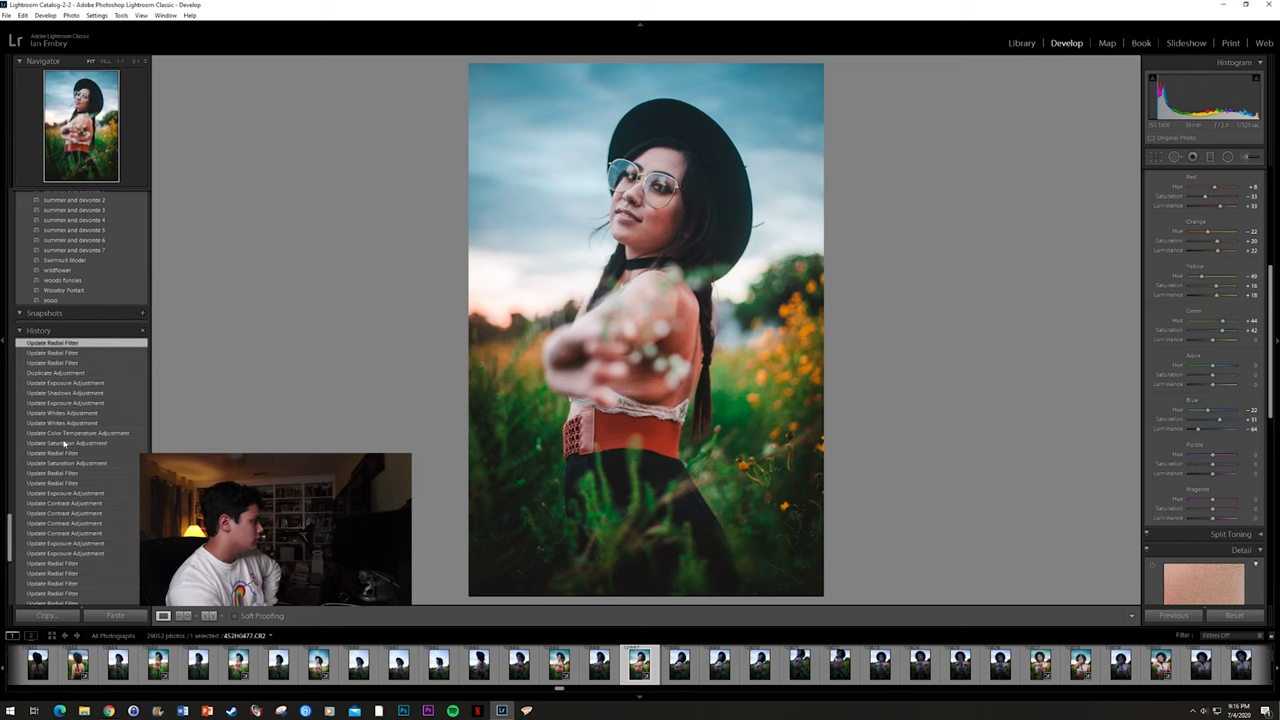
scroll(45, 447, down, 5)
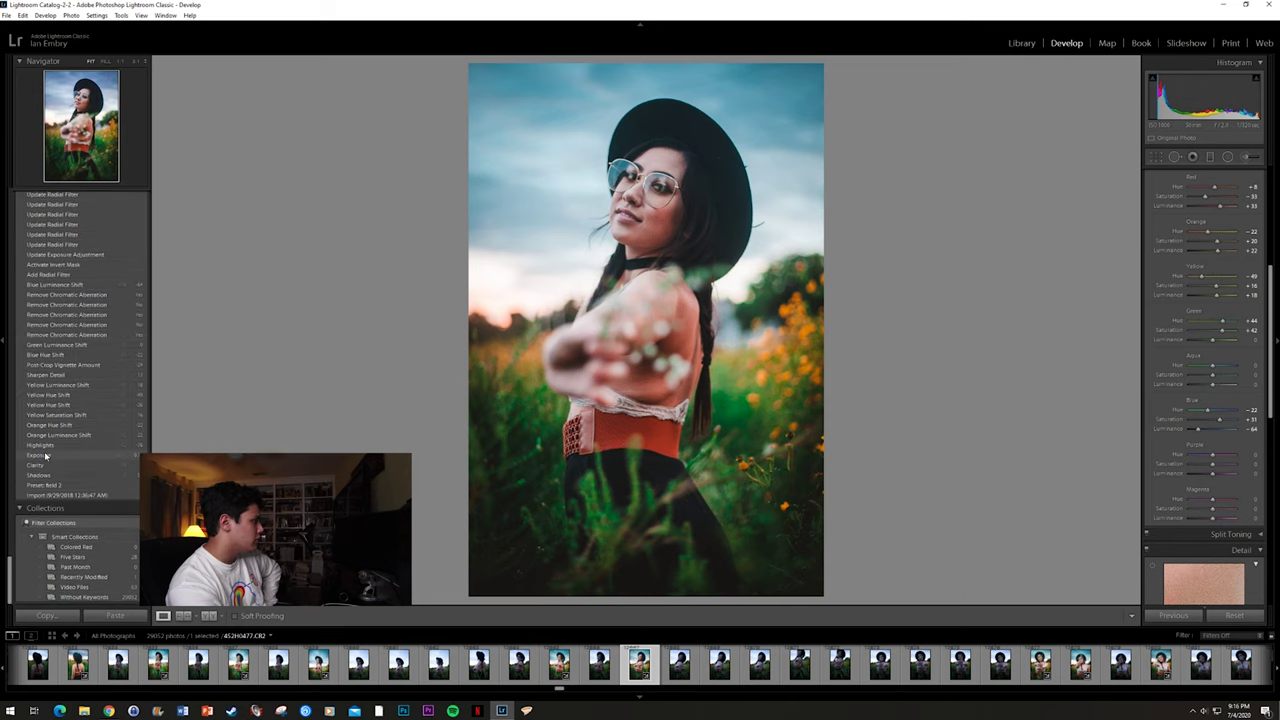
Step: Switch to File Explorer and open 452H0477.jpg from the 2018 shoot folder marked "One of the Best Ones"
click(84, 710)
double_click(831, 160)
scroll(868, 400, down, 10)
scroll(863, 440, down, 2)
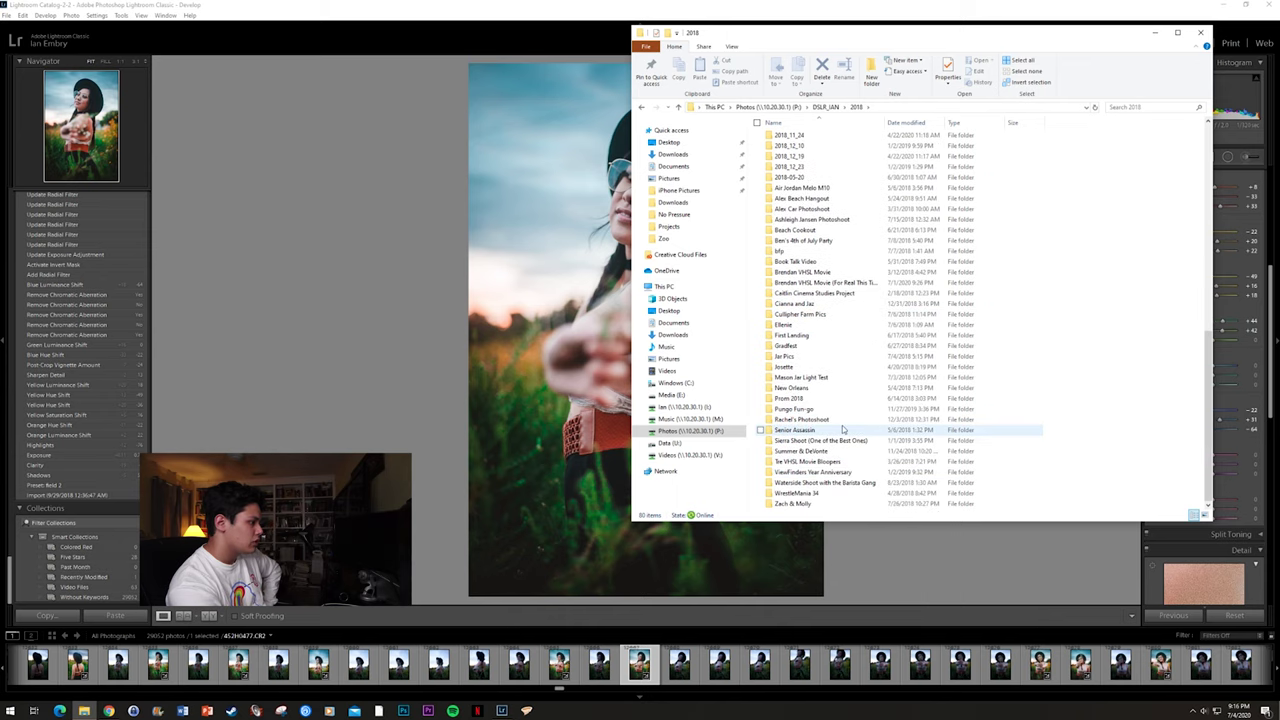
click(838, 443)
double_click(838, 443)
scroll(950, 350, down, 5)
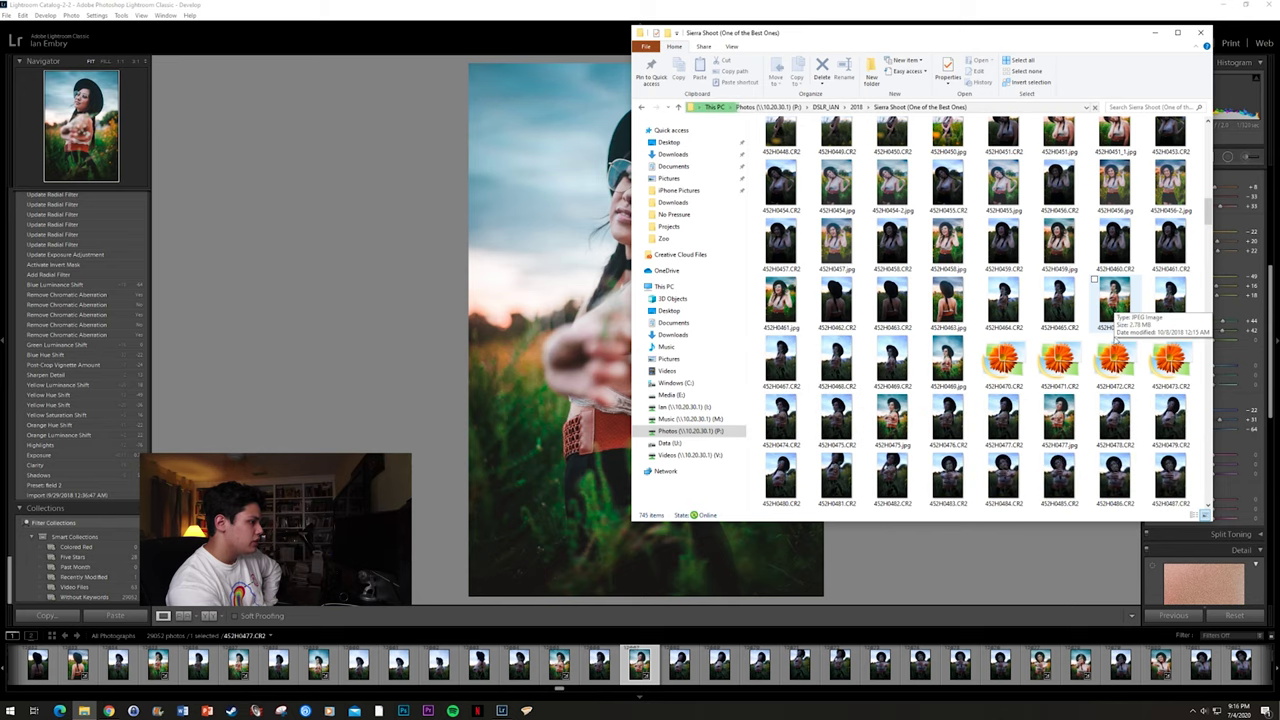
click(1078, 414)
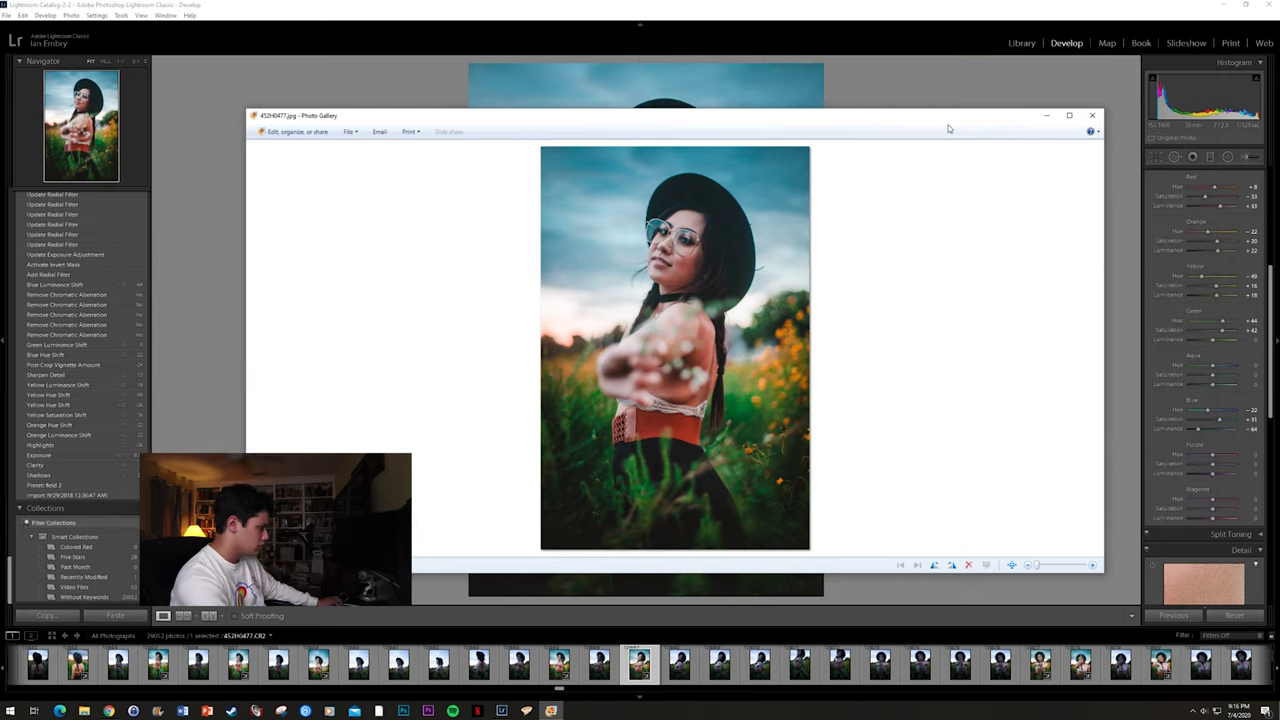
Step: Place Lightroom and the exported JPEG side by side to compare the edits, and close the JPEG and maximise Lightroom
key(super+Right)
click(386, 244)
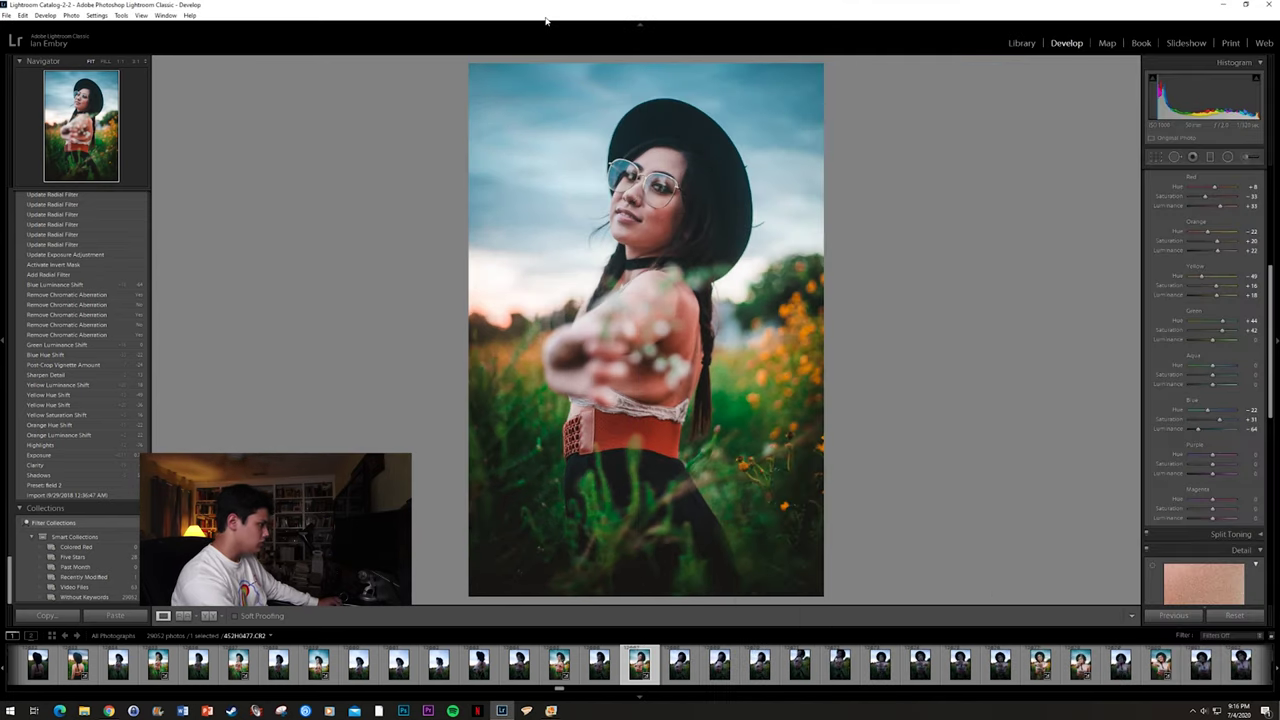
key(super+Left)
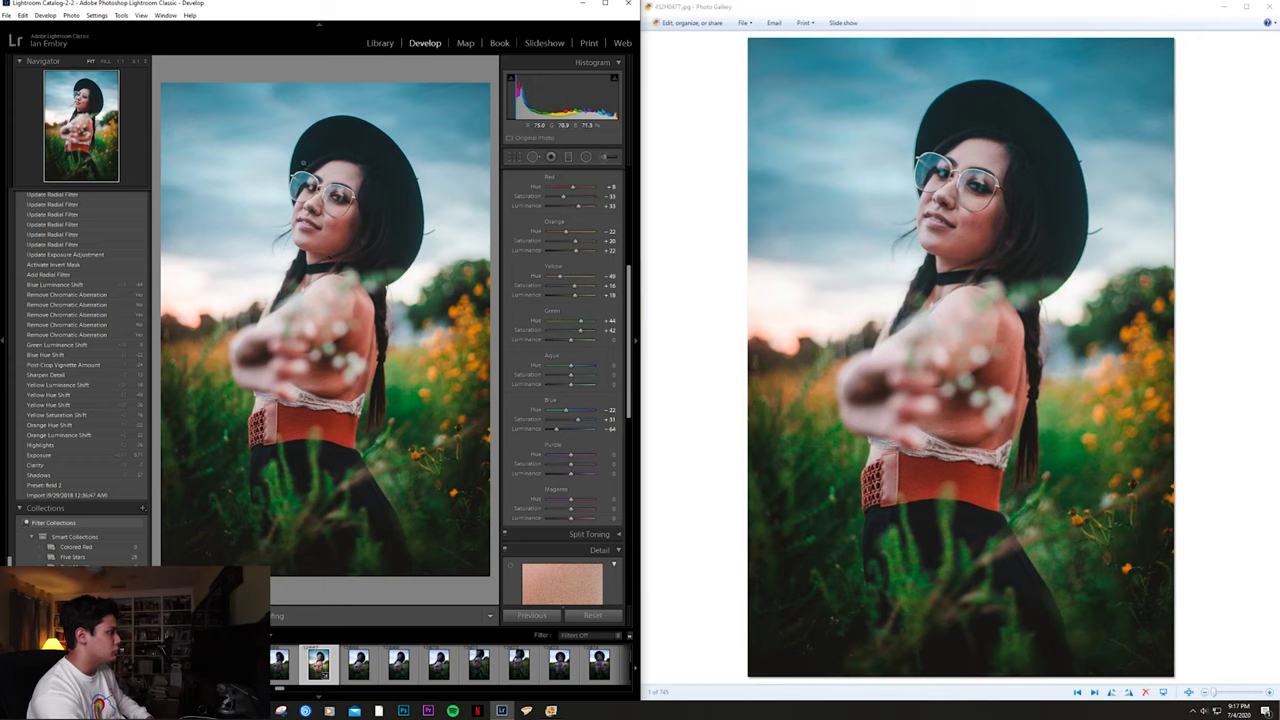
click(516, 157)
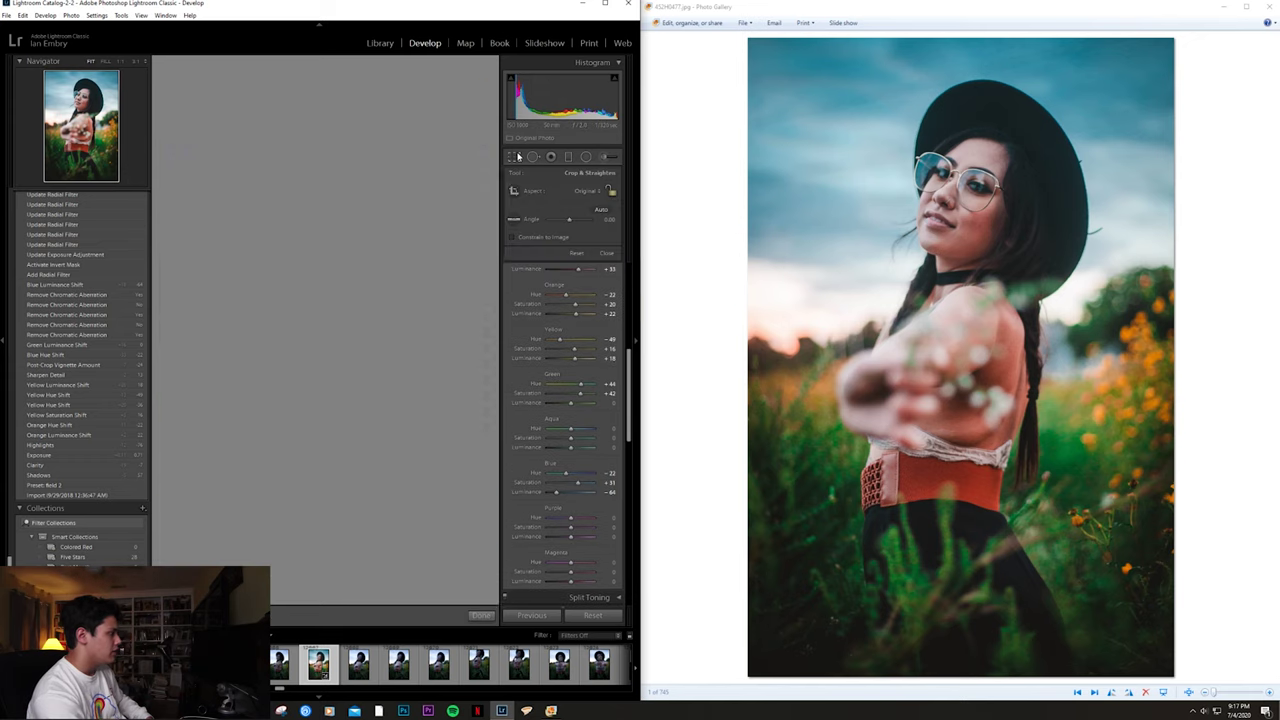
click(480, 615)
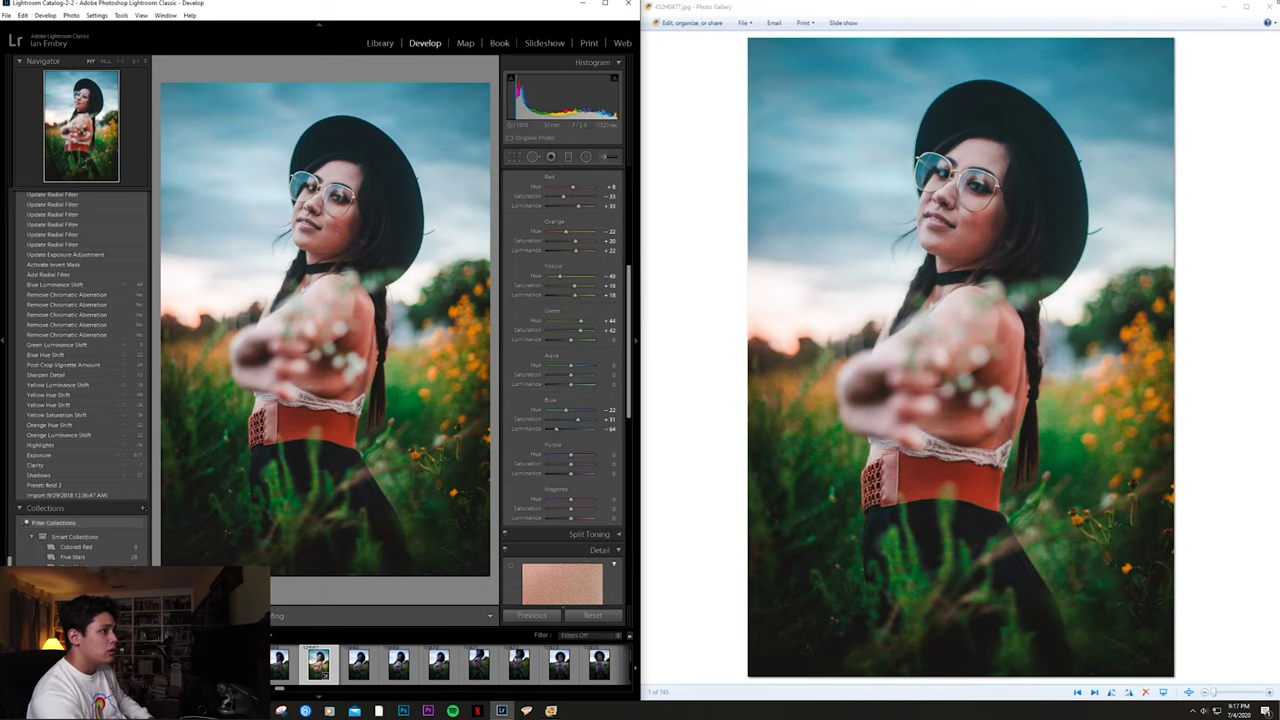
click(1266, 7)
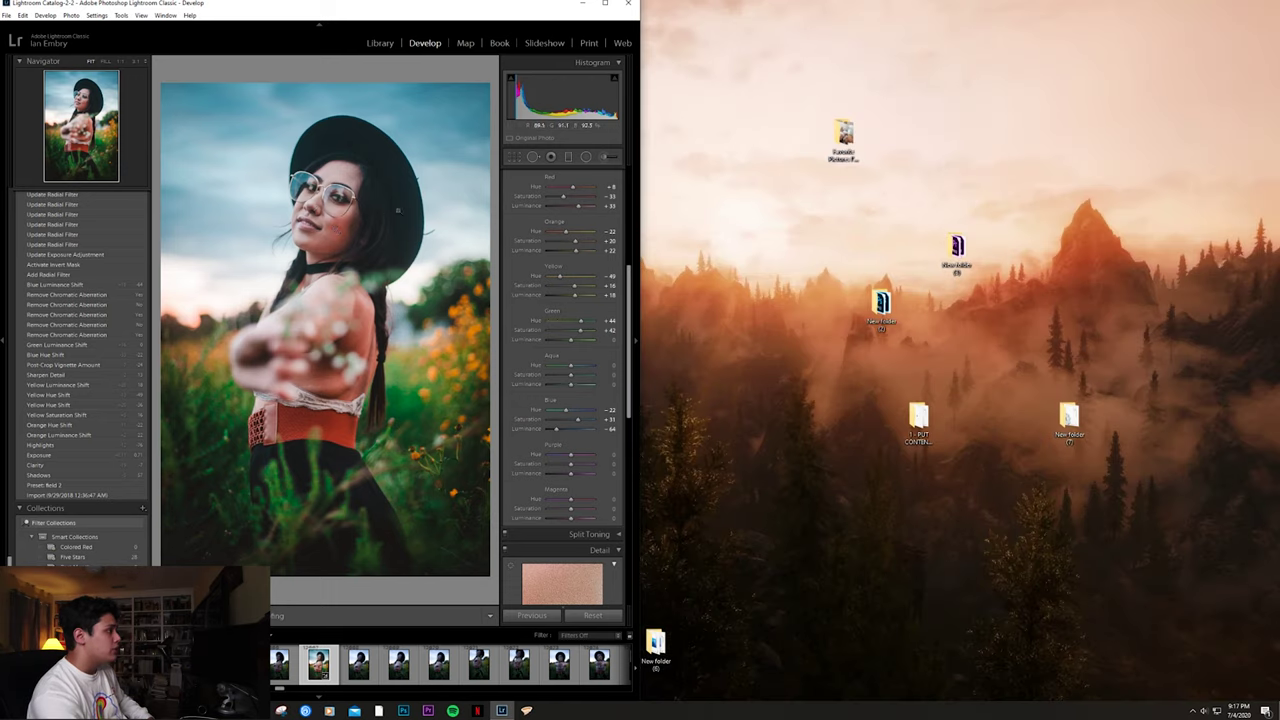
click(604, 4)
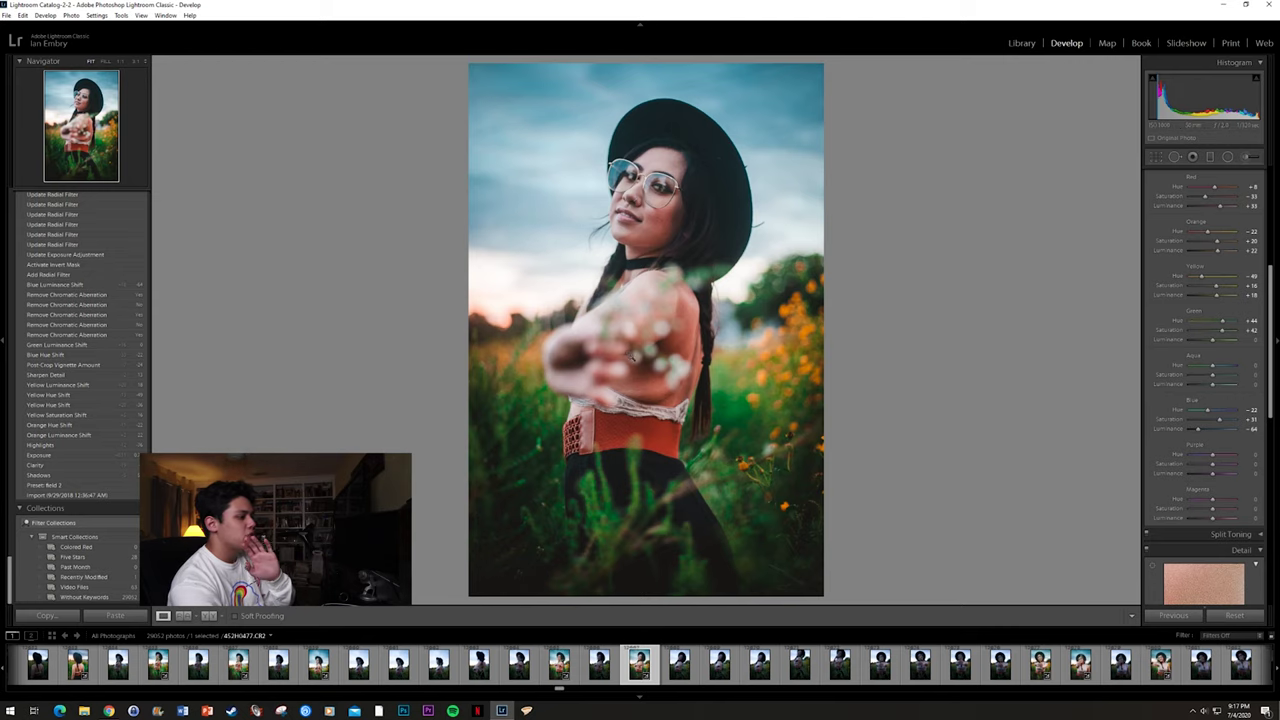
Step: Return to the Library and open the previous import's brick-pavement portrait with the model looking away in Develop
click(1017, 44)
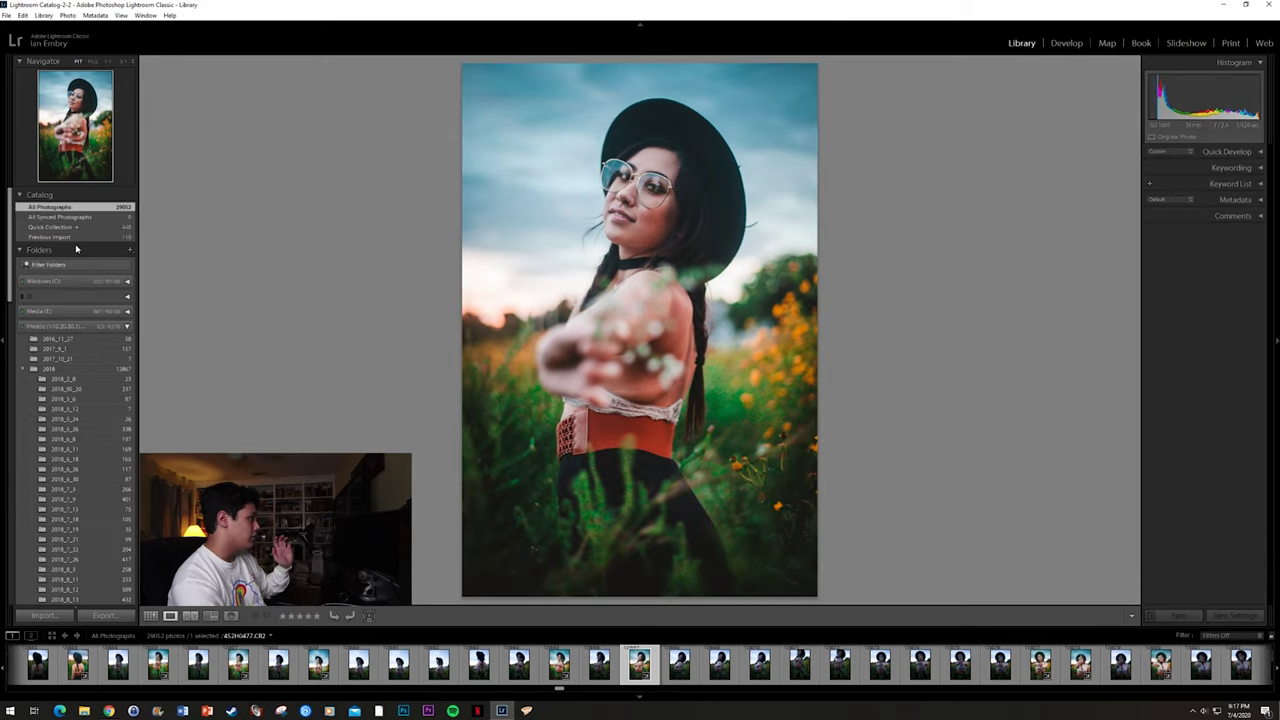
key(g)
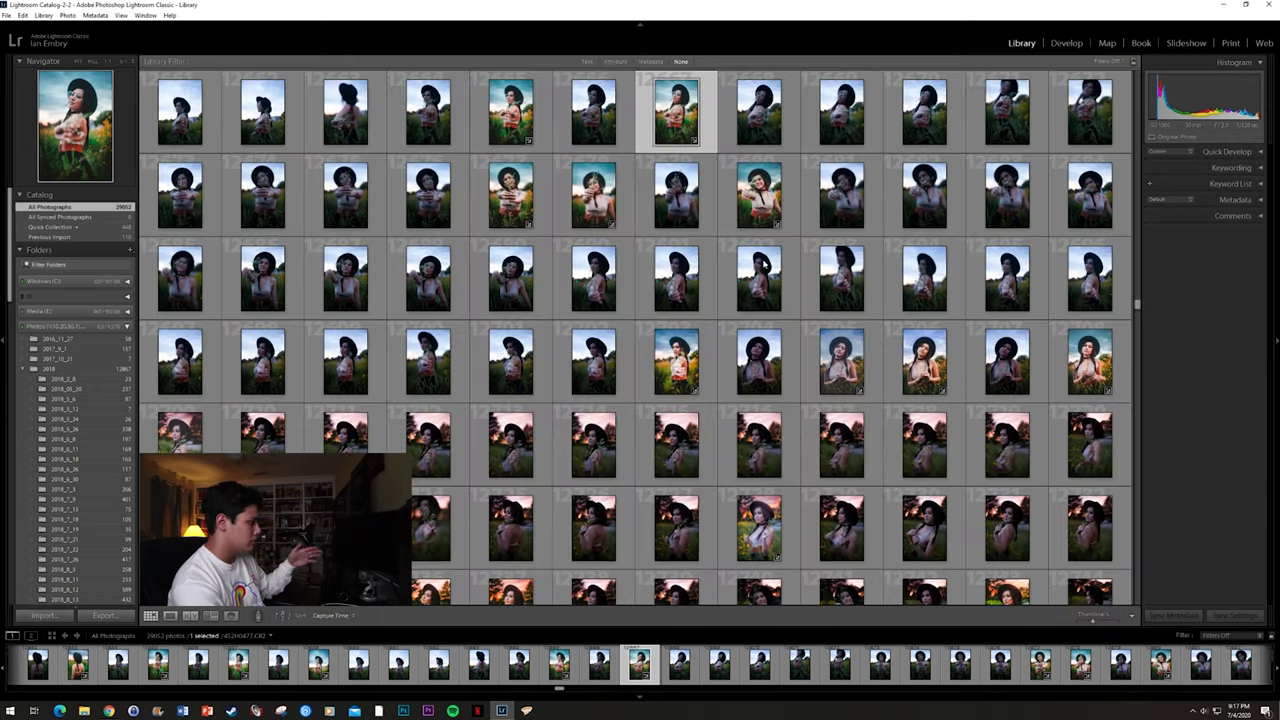
scroll(621, 340, down, 15)
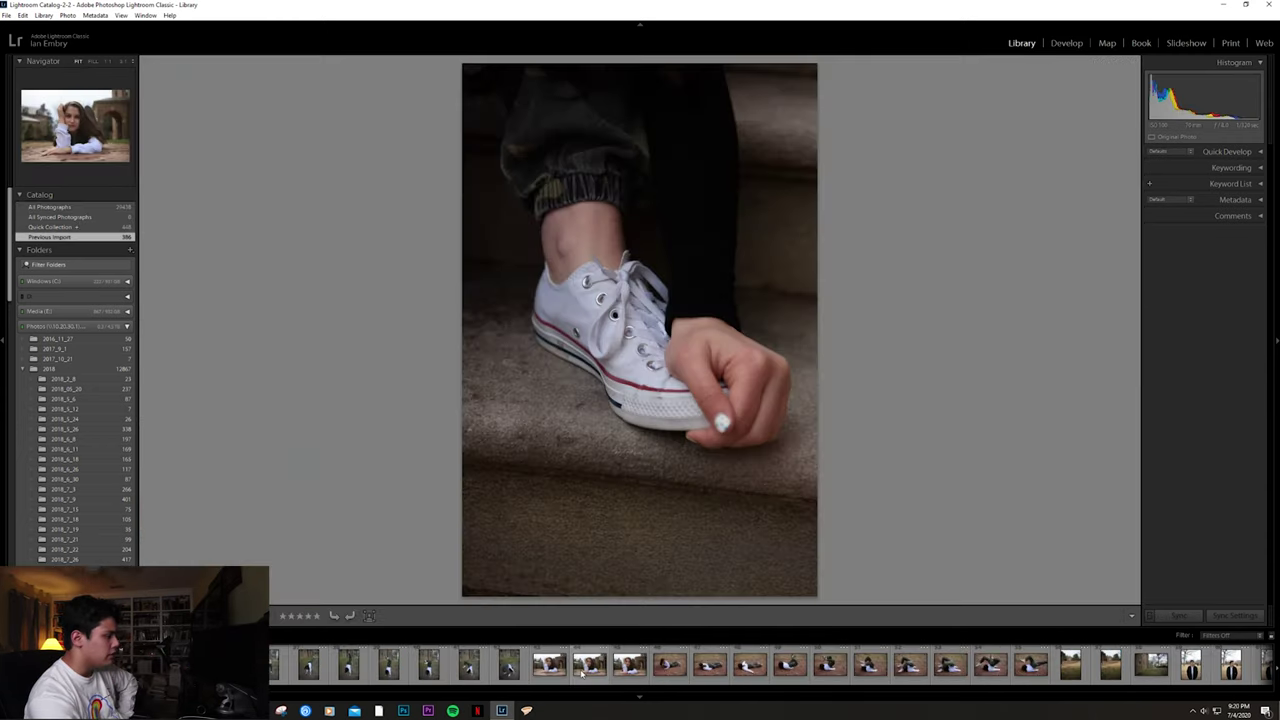
click(629, 666)
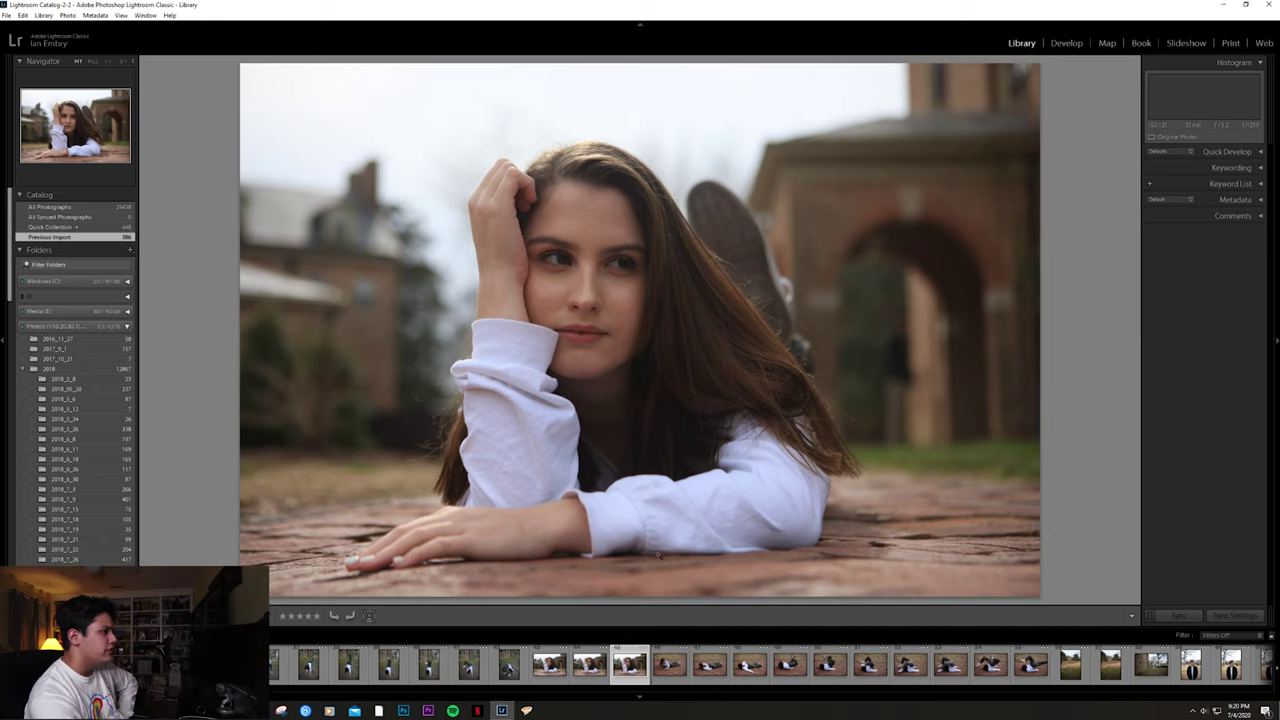
click(1065, 45)
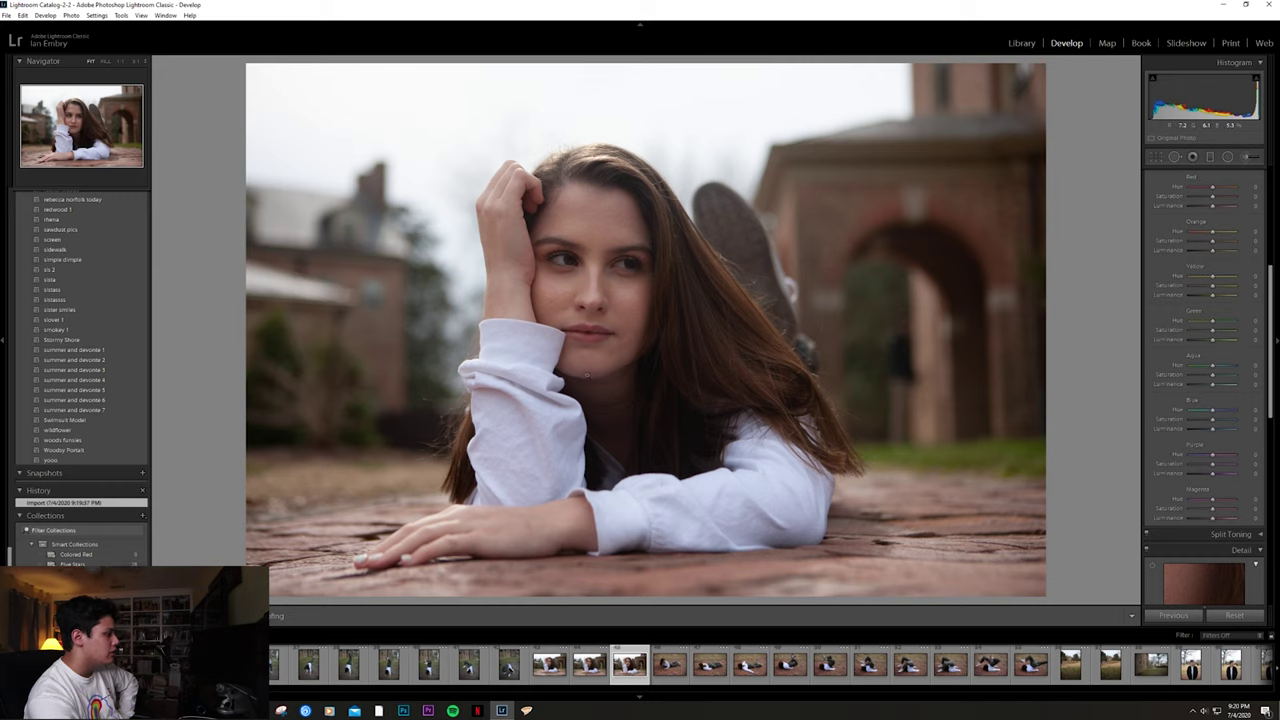
Step: Compare the two neighbouring brick-pavement portraits and reselect the shot with the model looking away
click(549, 672)
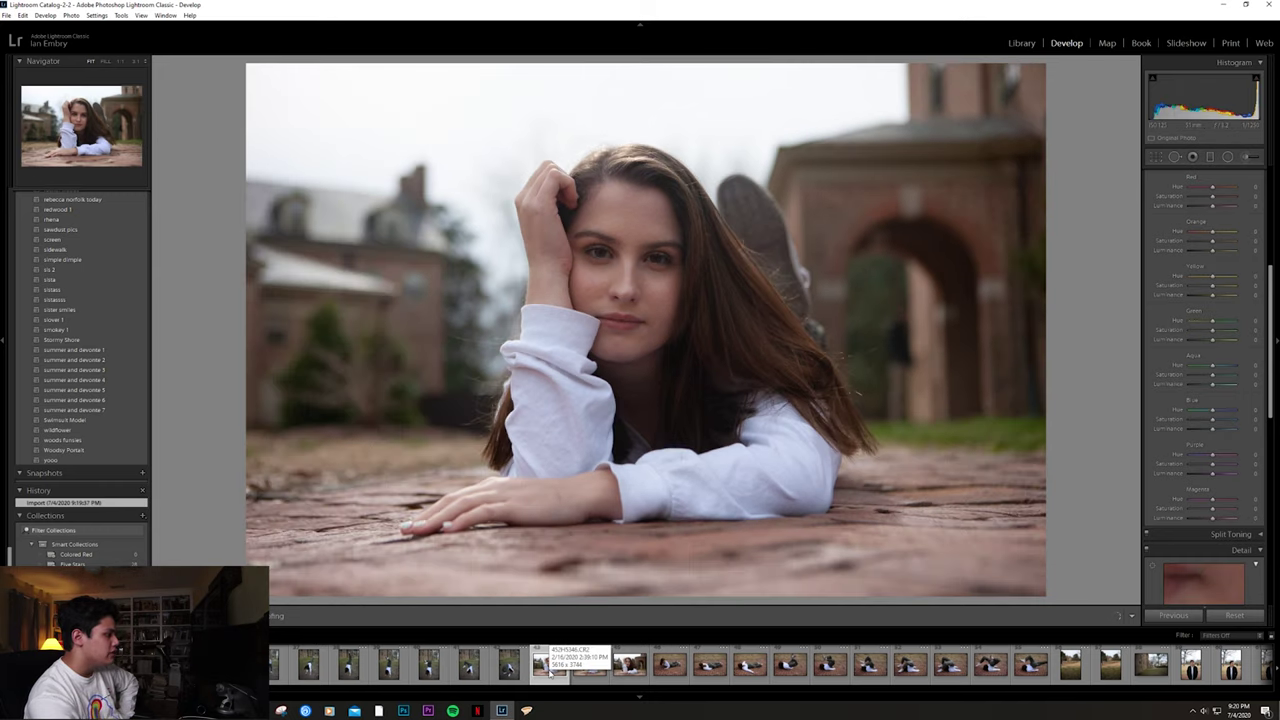
click(590, 668)
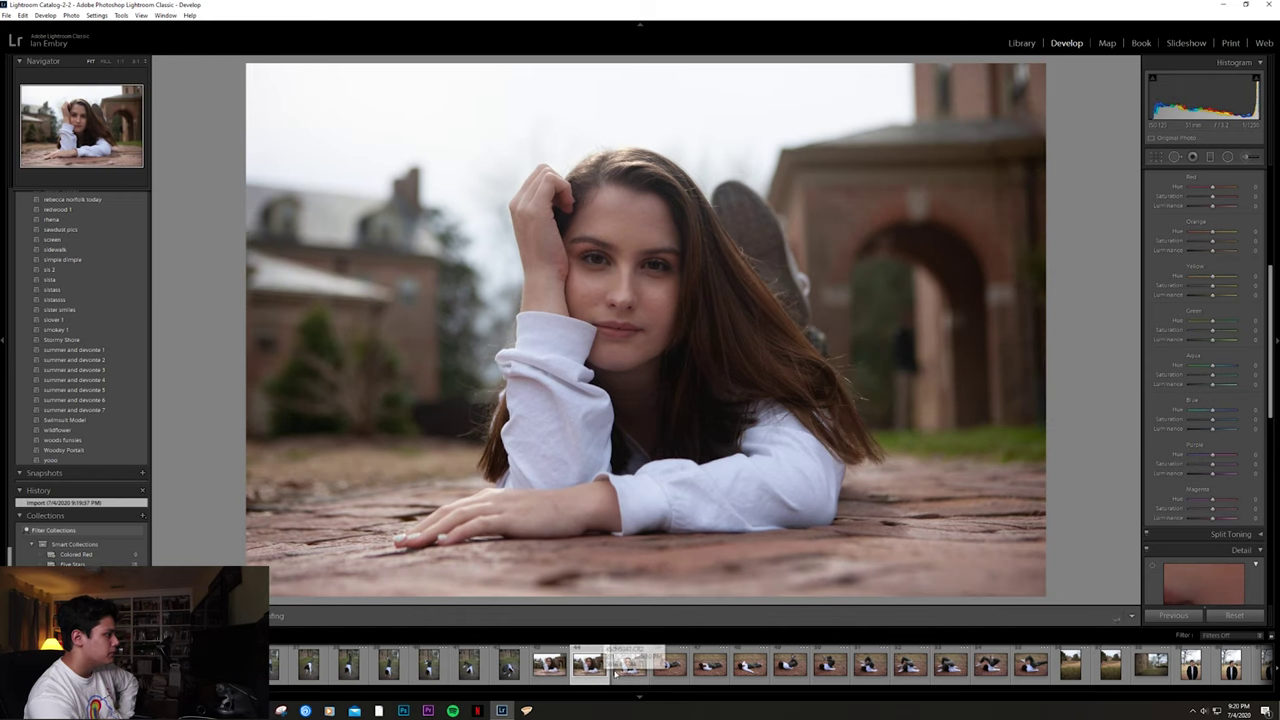
click(632, 670)
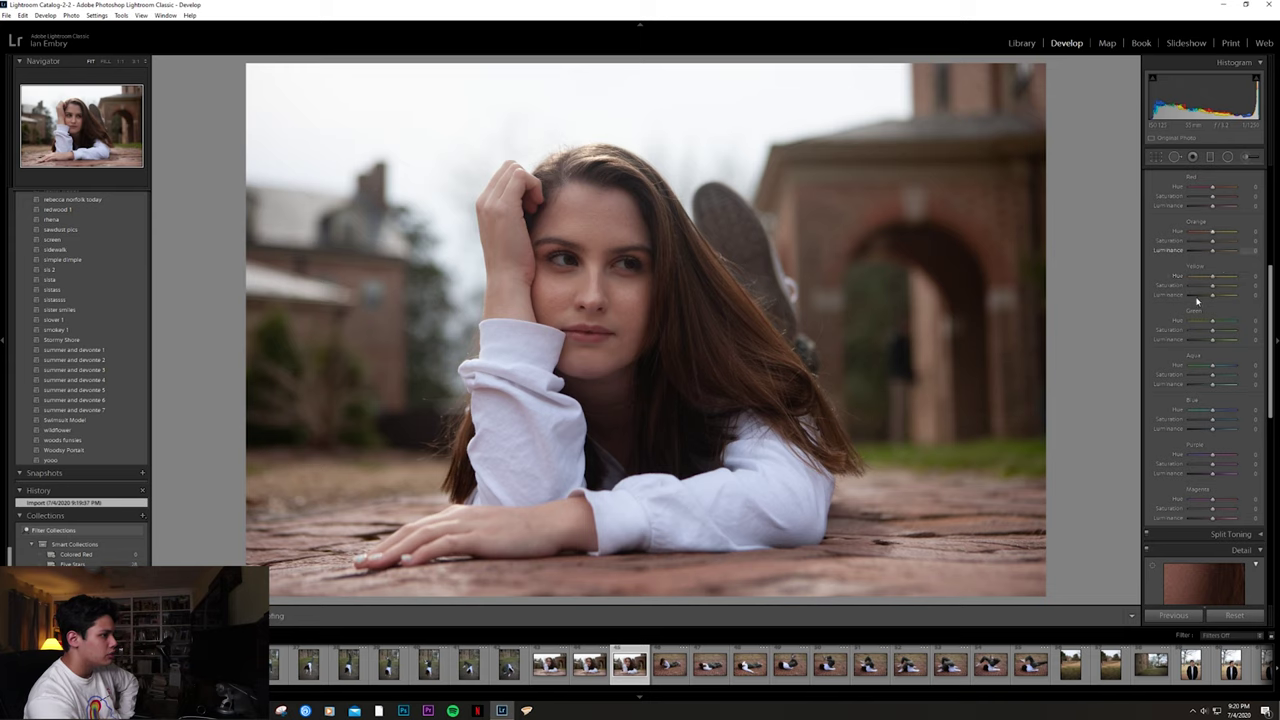
Step: Browse the user presets, previewing them on the brick-pavement portrait, and apply the "hunt club 2" preset
scroll(1196, 300, up, 5)
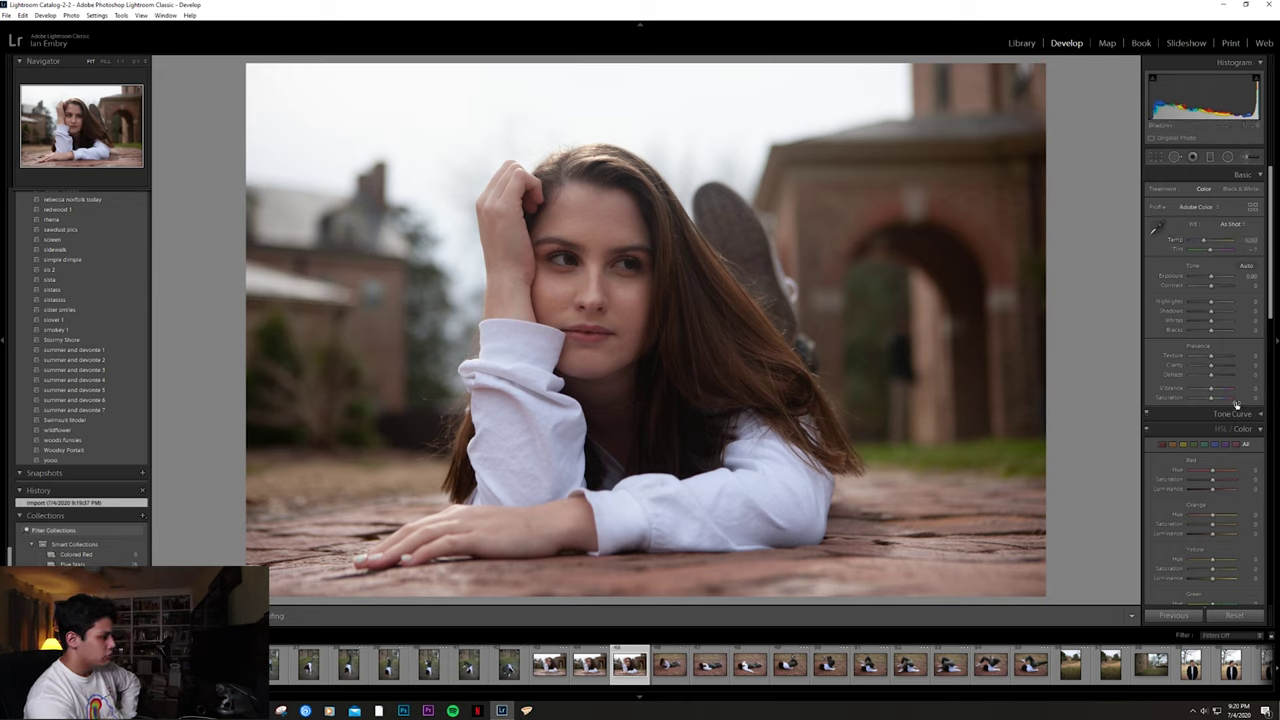
scroll(60, 418, up, 5)
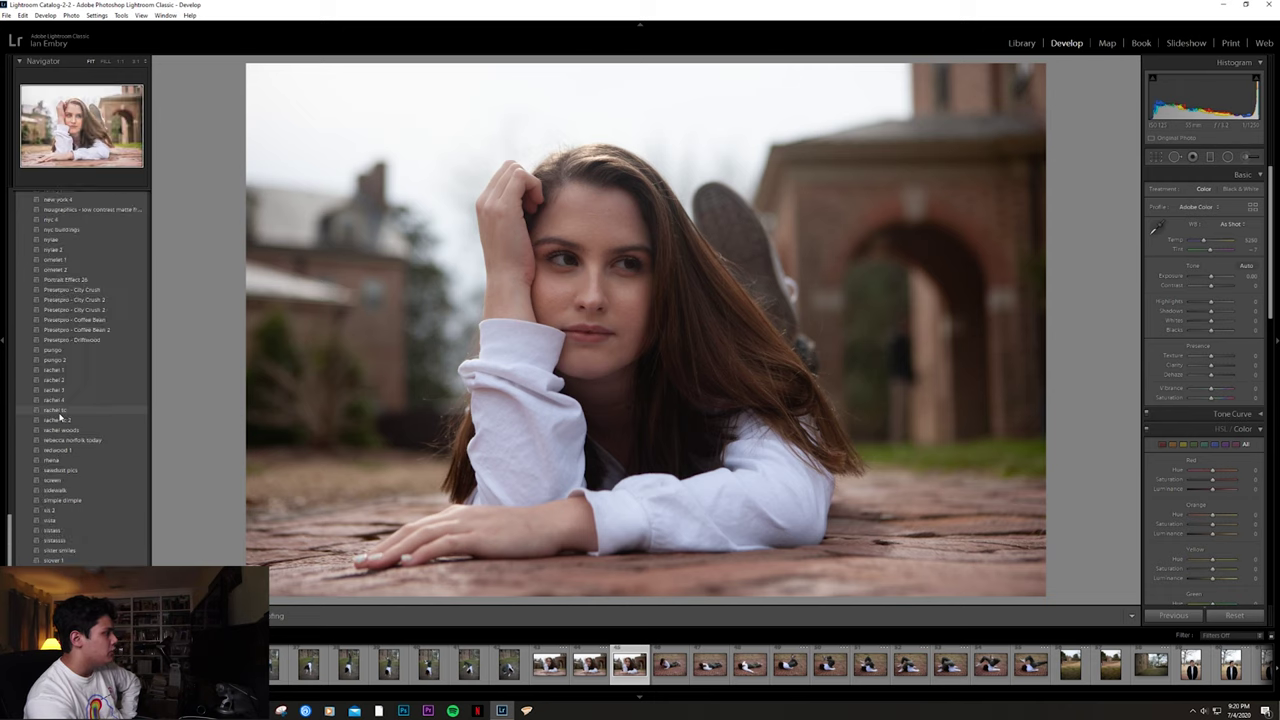
scroll(60, 418, up, 3)
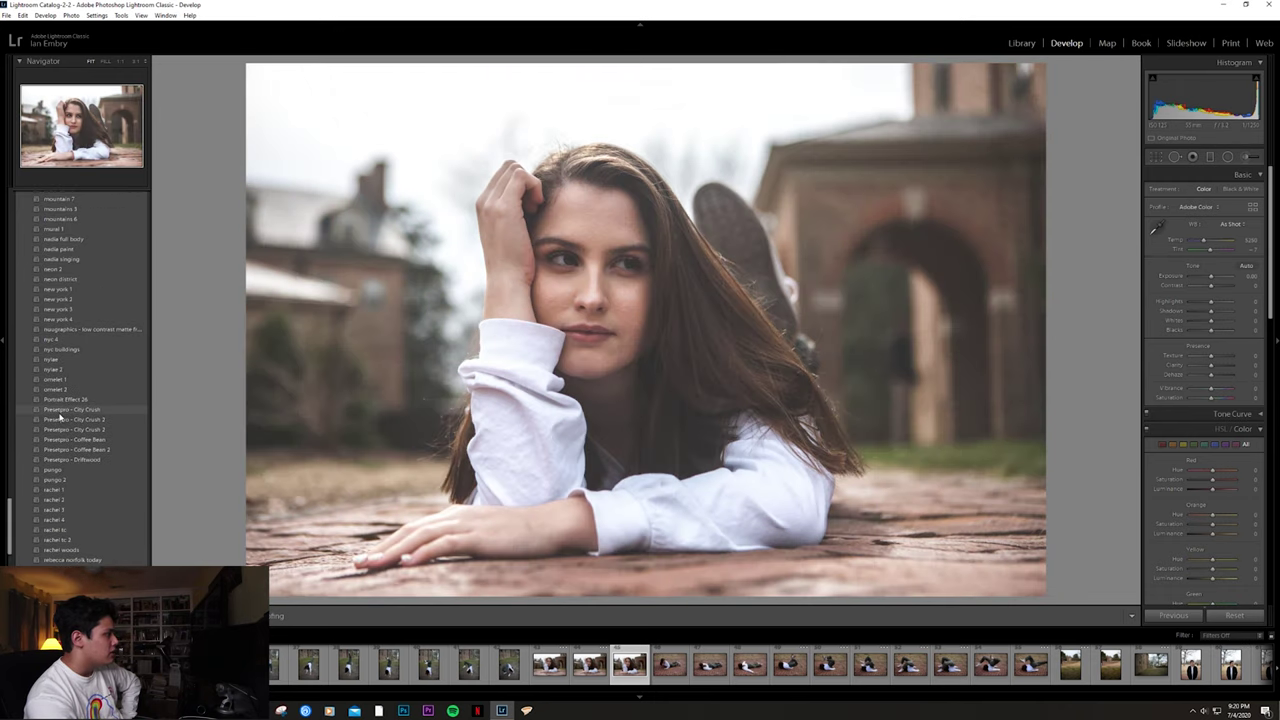
scroll(60, 418, up, 5)
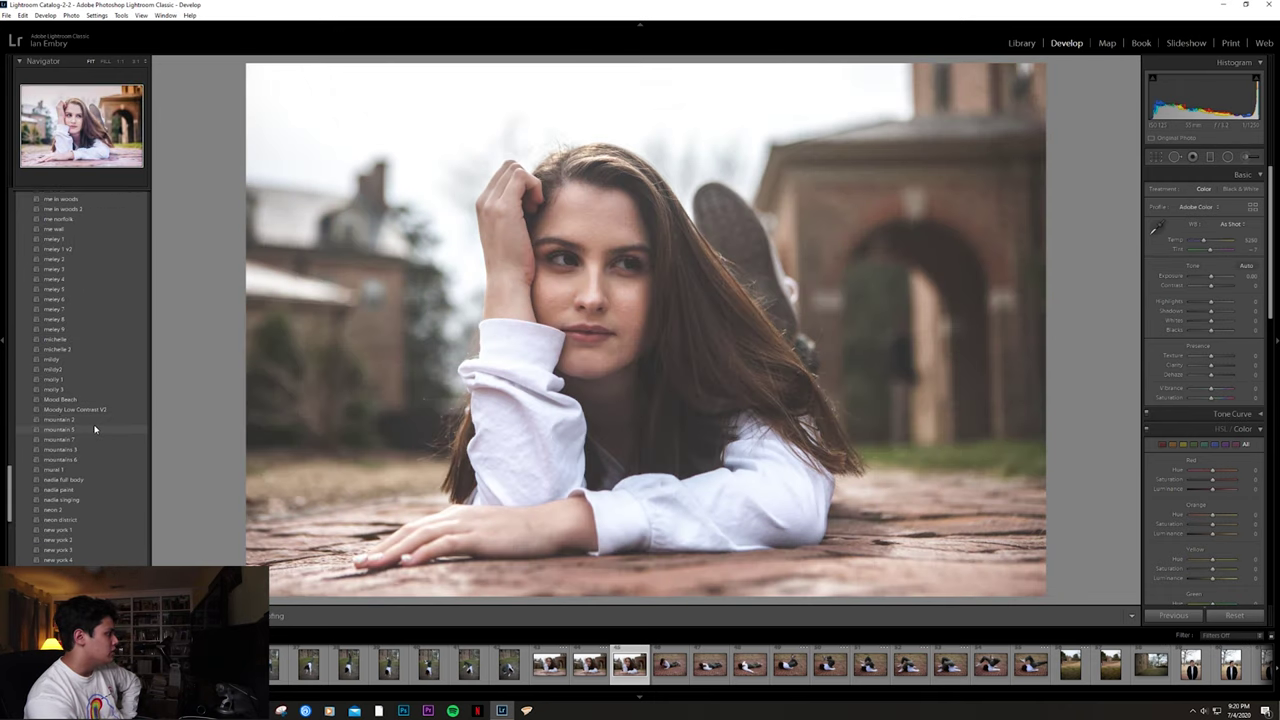
scroll(95, 429, up, 3)
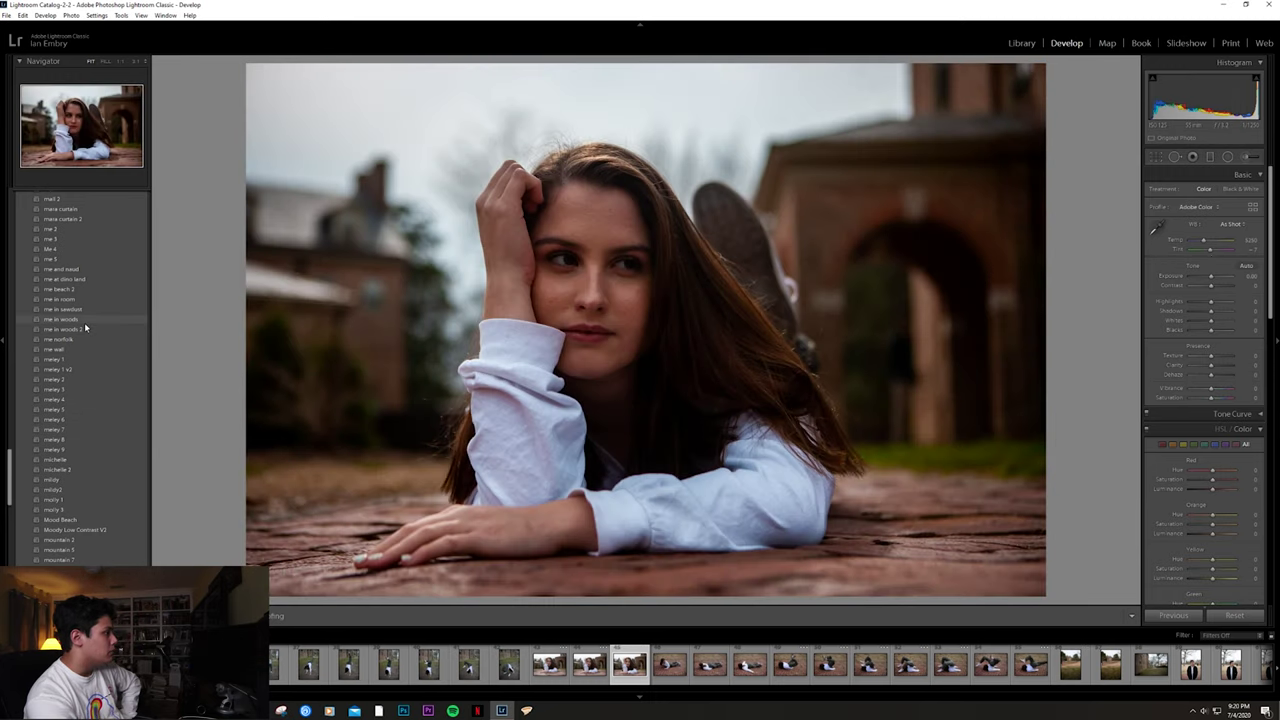
scroll(92, 290, up, 3)
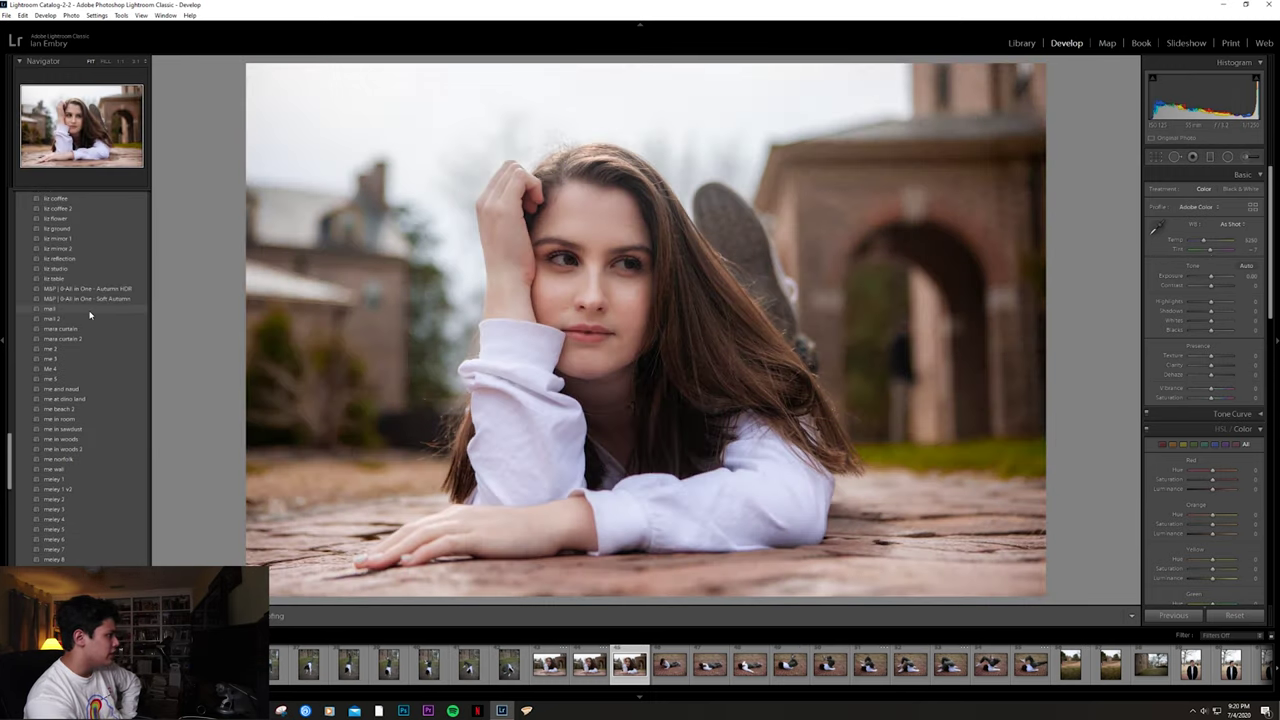
scroll(94, 245, up, 6)
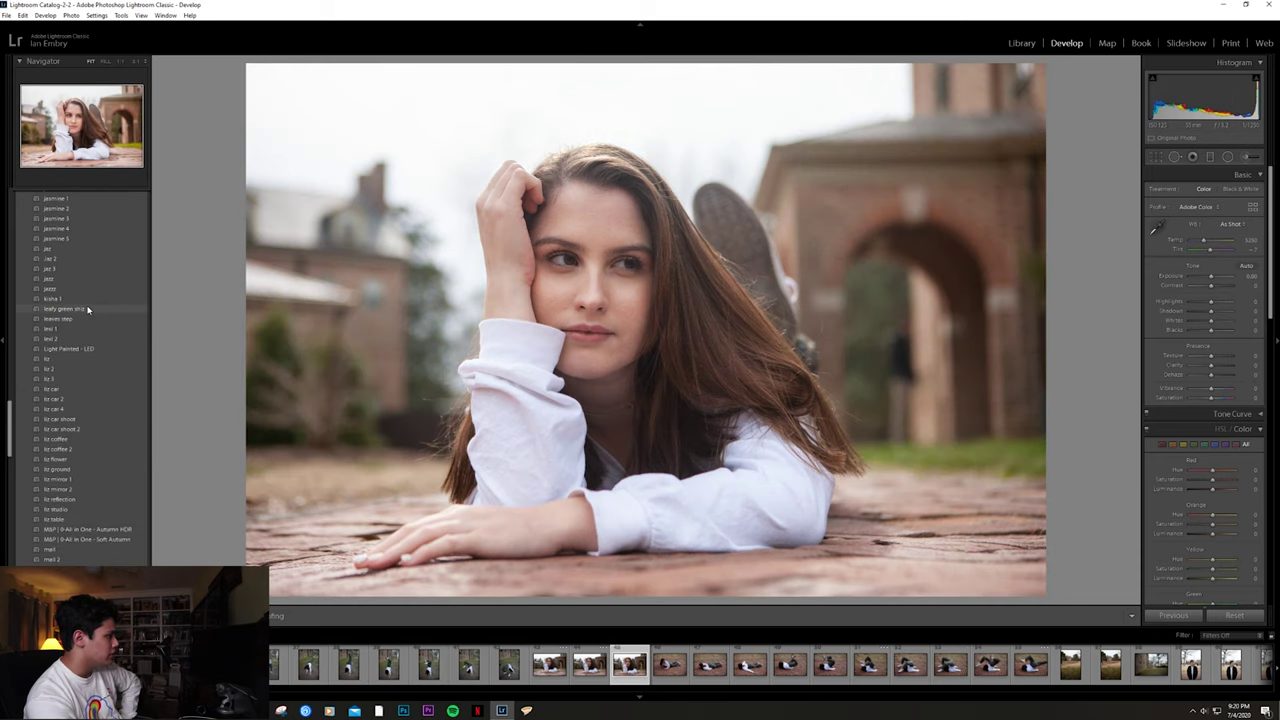
scroll(79, 340, up, 6)
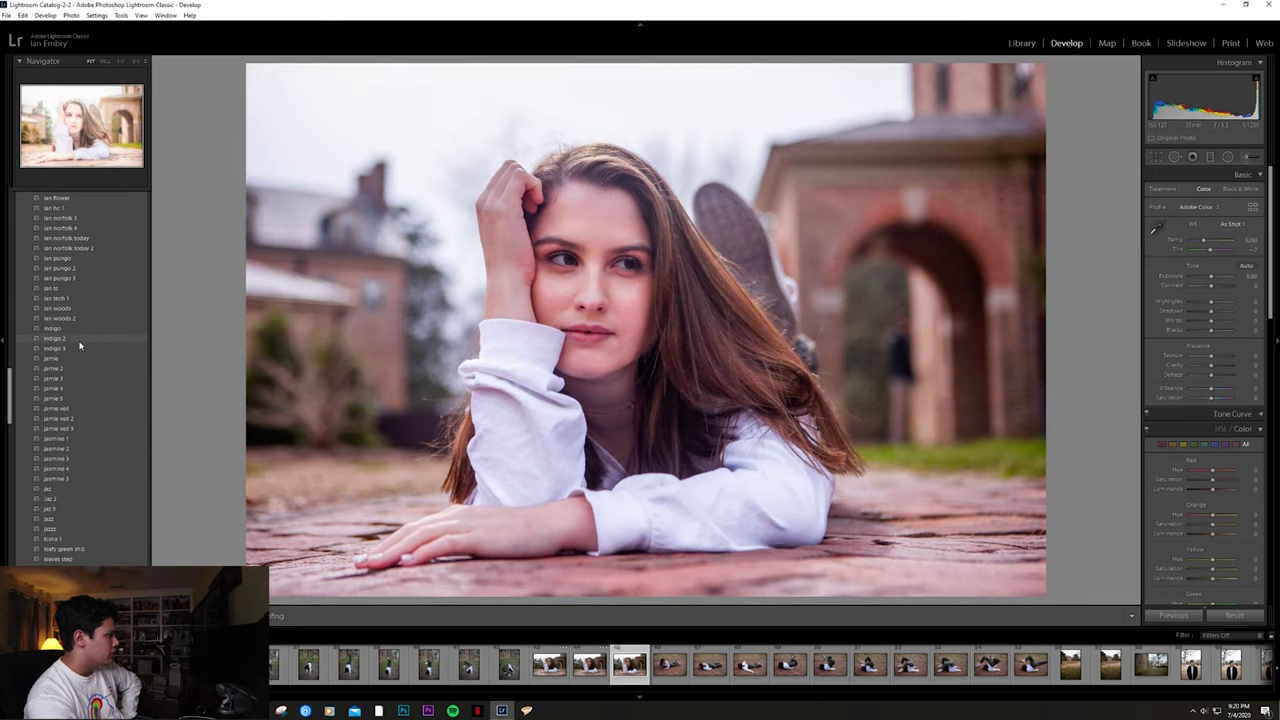
scroll(74, 358, up, 6)
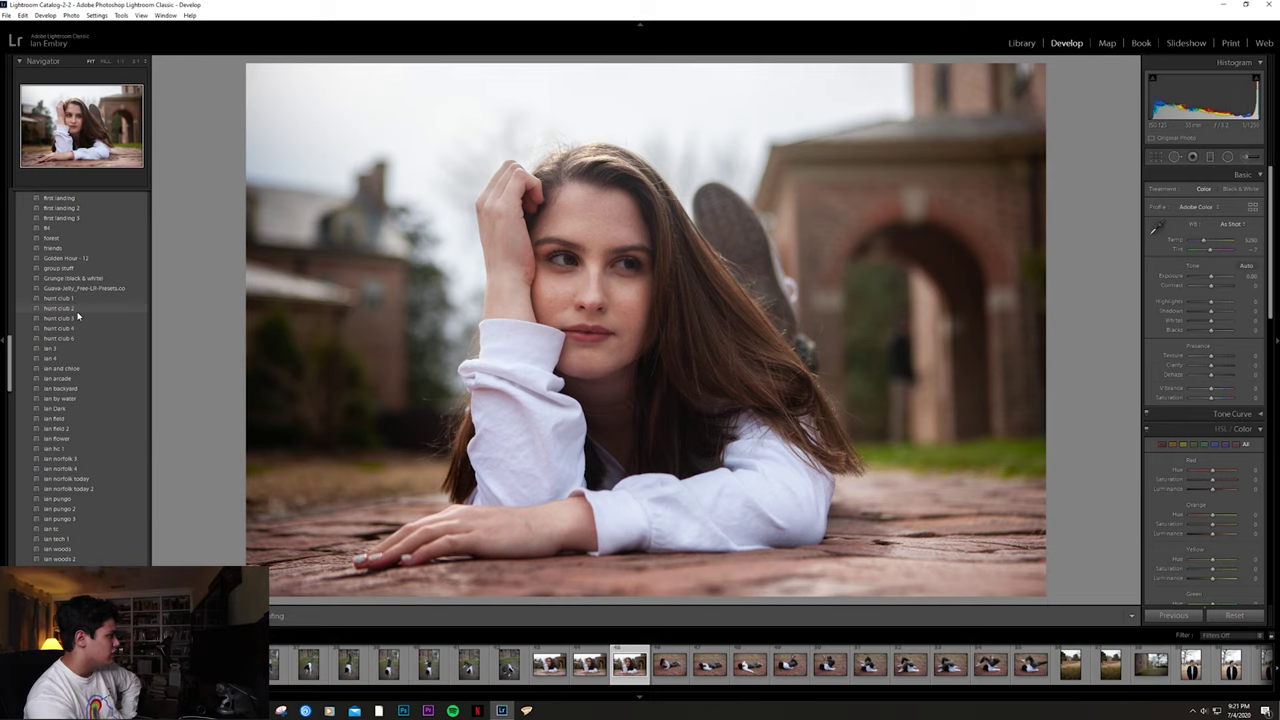
click(78, 311)
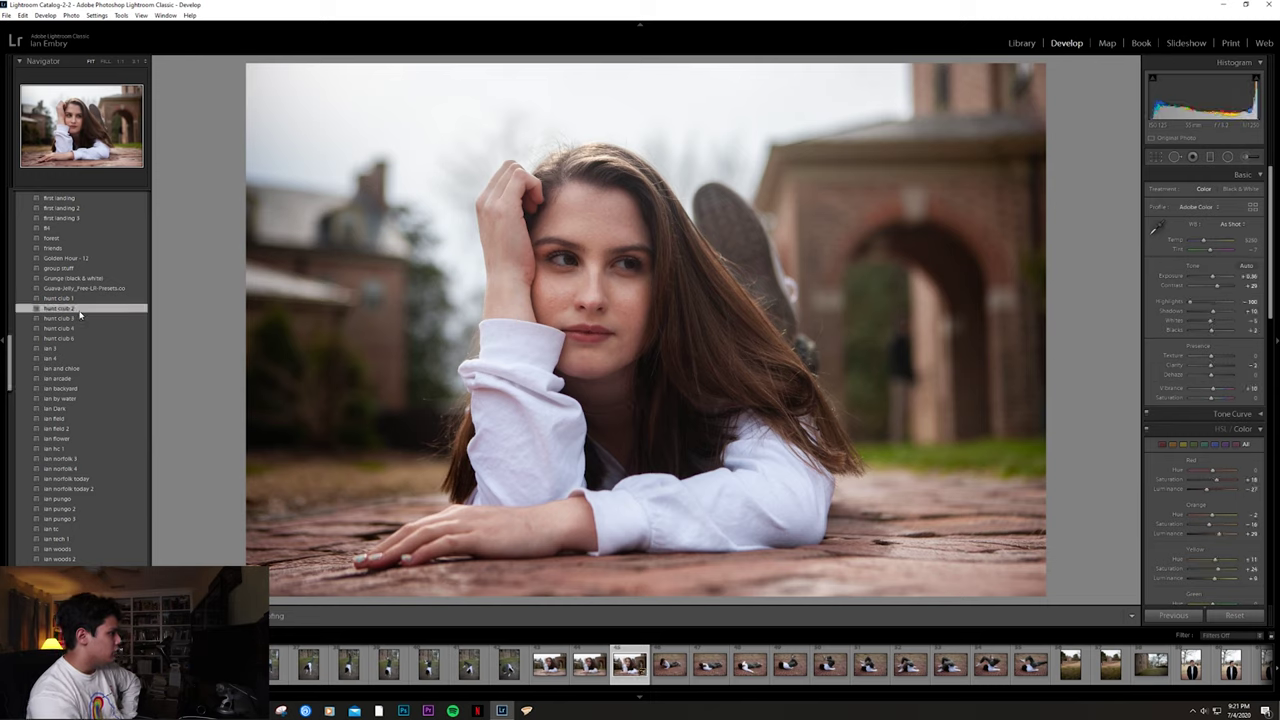
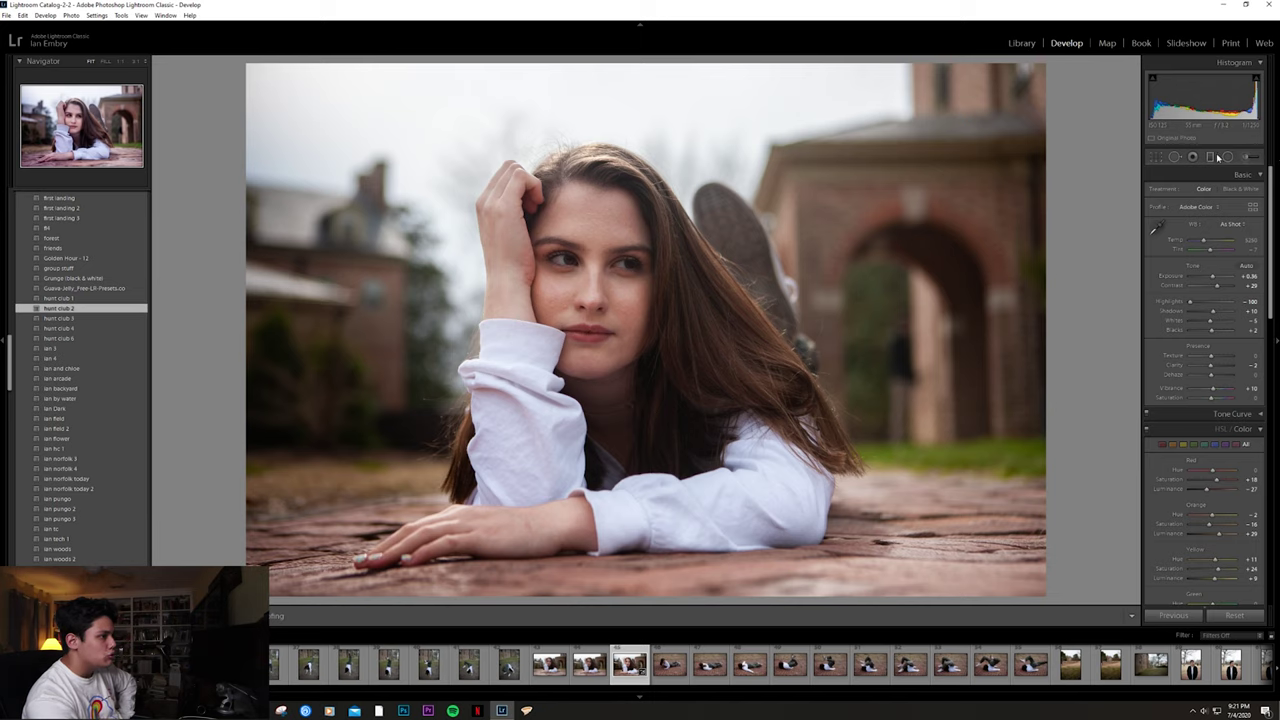
Step: Add a graduated filter over the photo's left background with Clarity 2 and Saturation 15, and reposition it at a slant beside the raised arm
drag(190, 294, 551, 304)
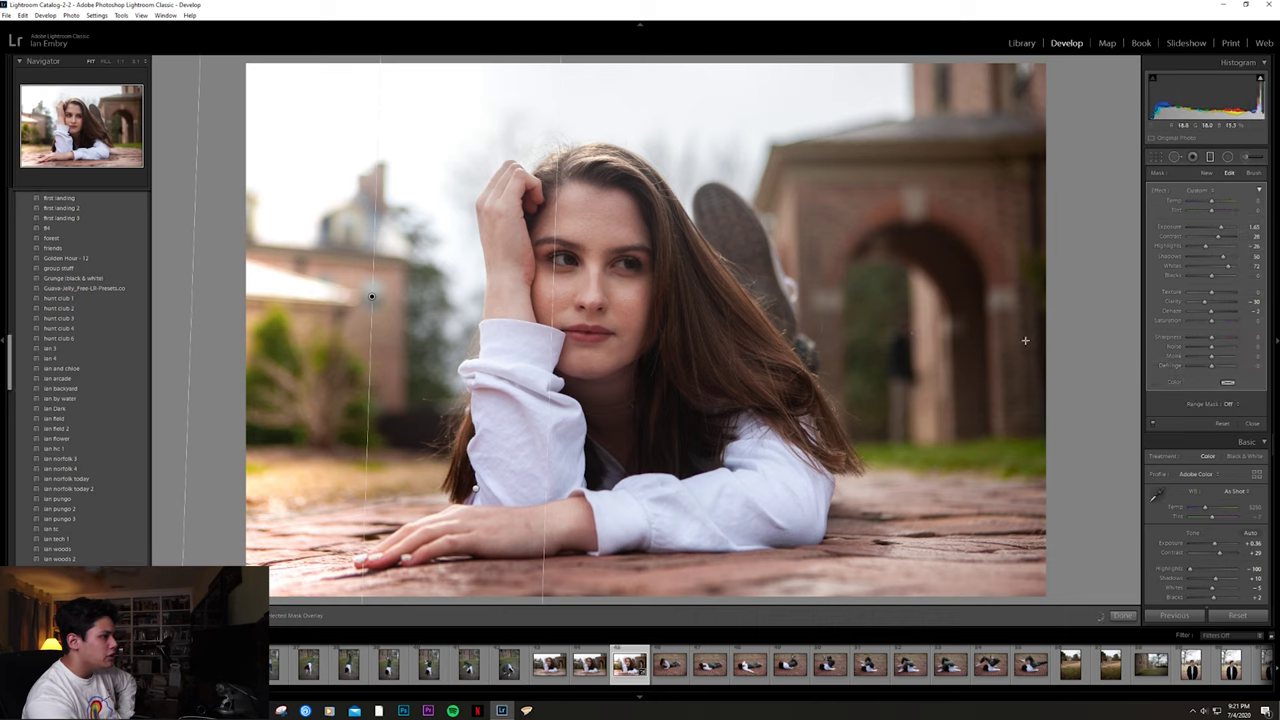
drag(1219, 228, 1216, 229)
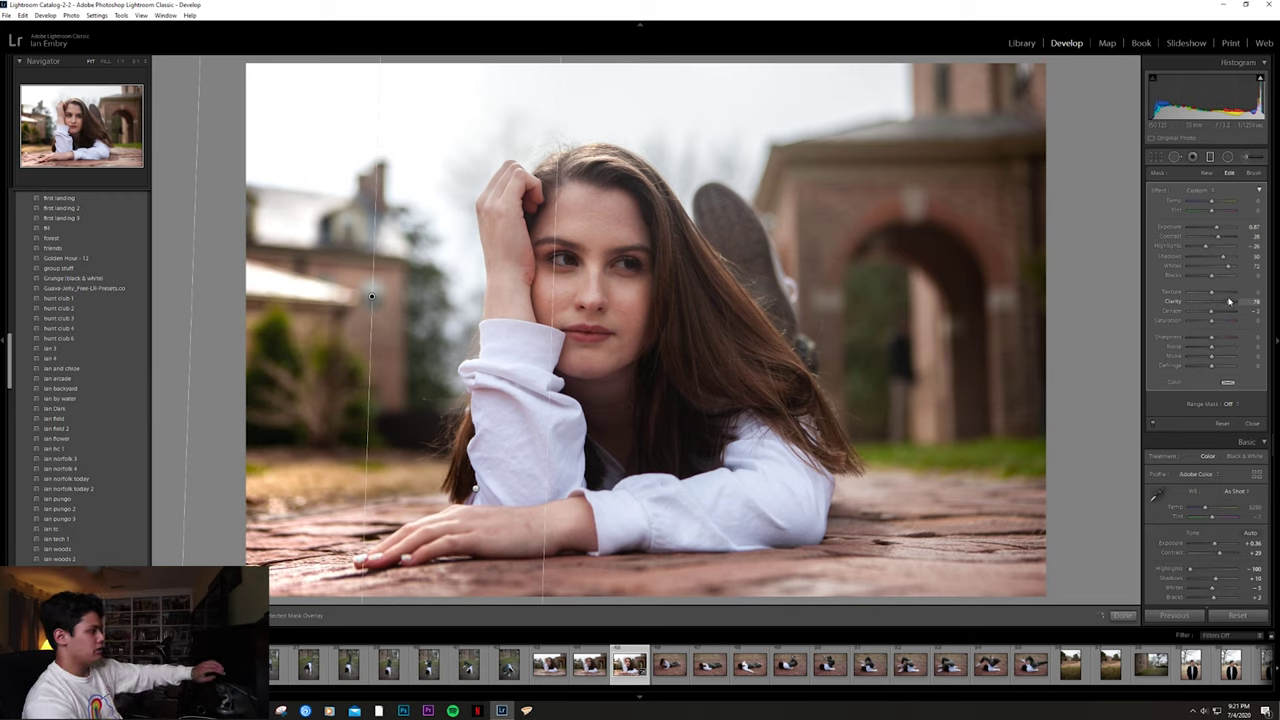
drag(1215, 294, 1210, 296)
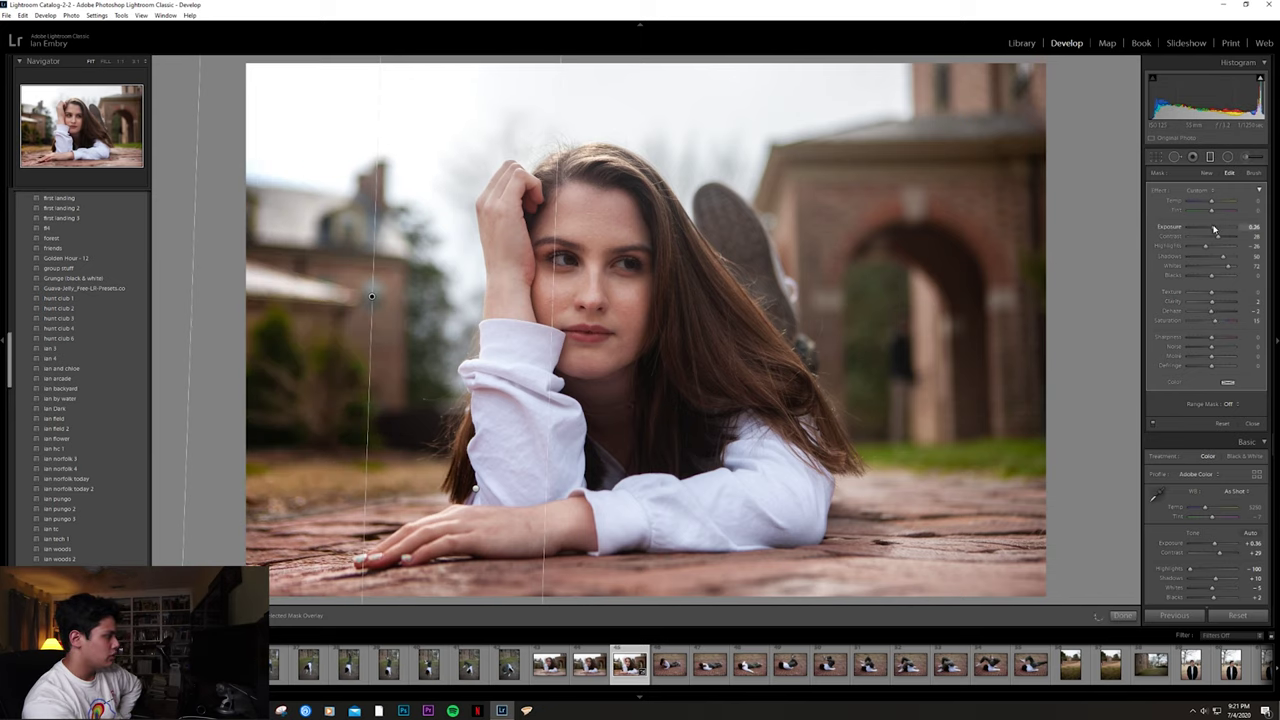
drag(380, 330, 441, 304)
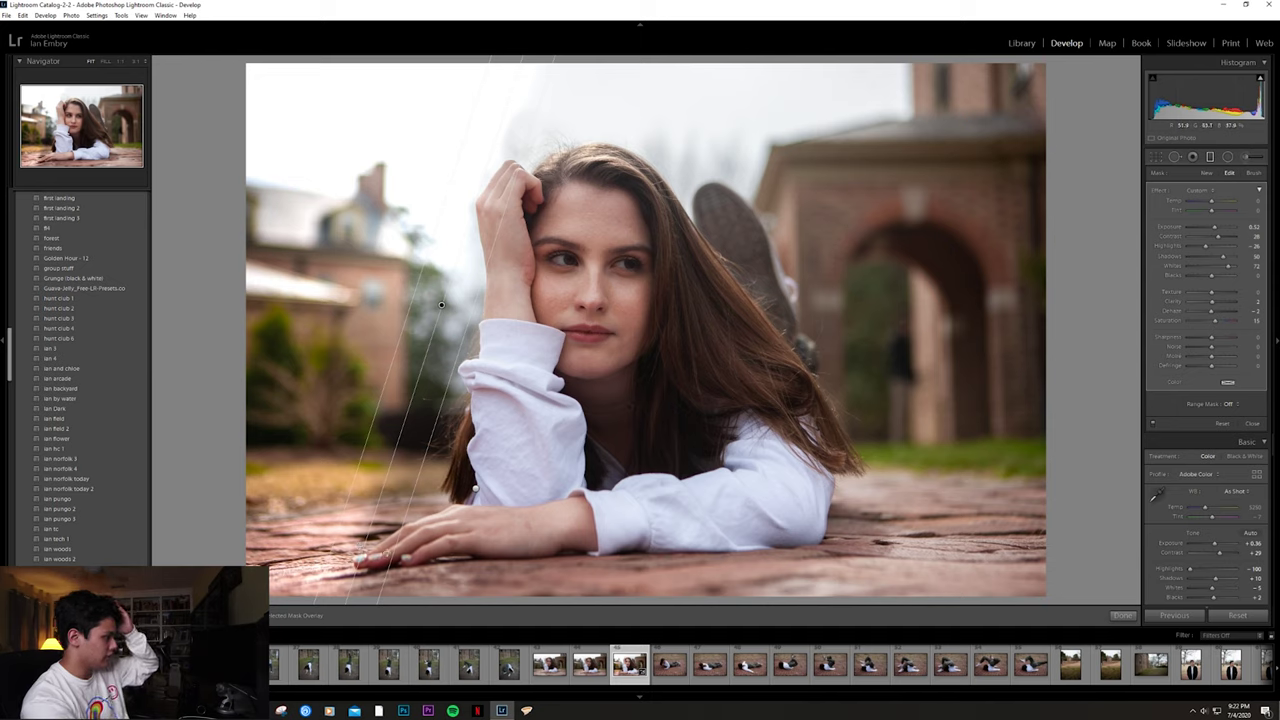
Step: Add graduated filters across the sky and over the right-hand archway side, setting the archway filter's Exposure to about −0.09
drag(1066, 70, 1063, 245)
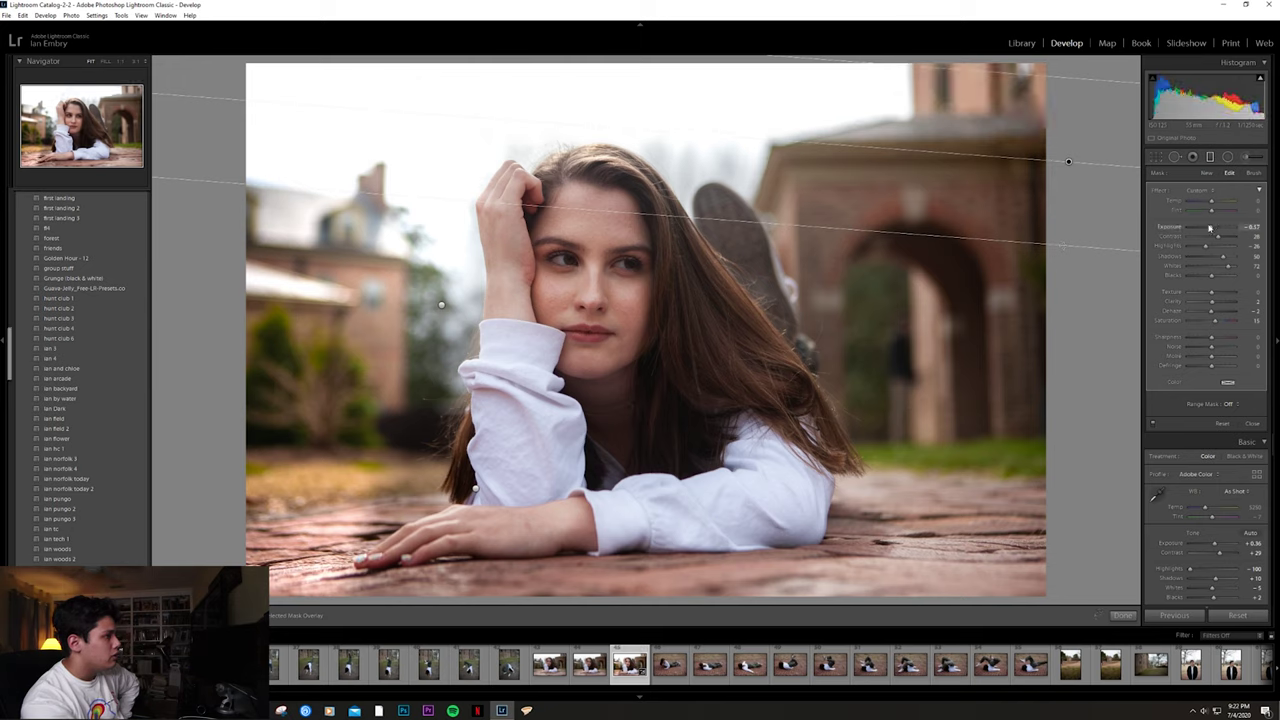
drag(955, 300, 784, 473)
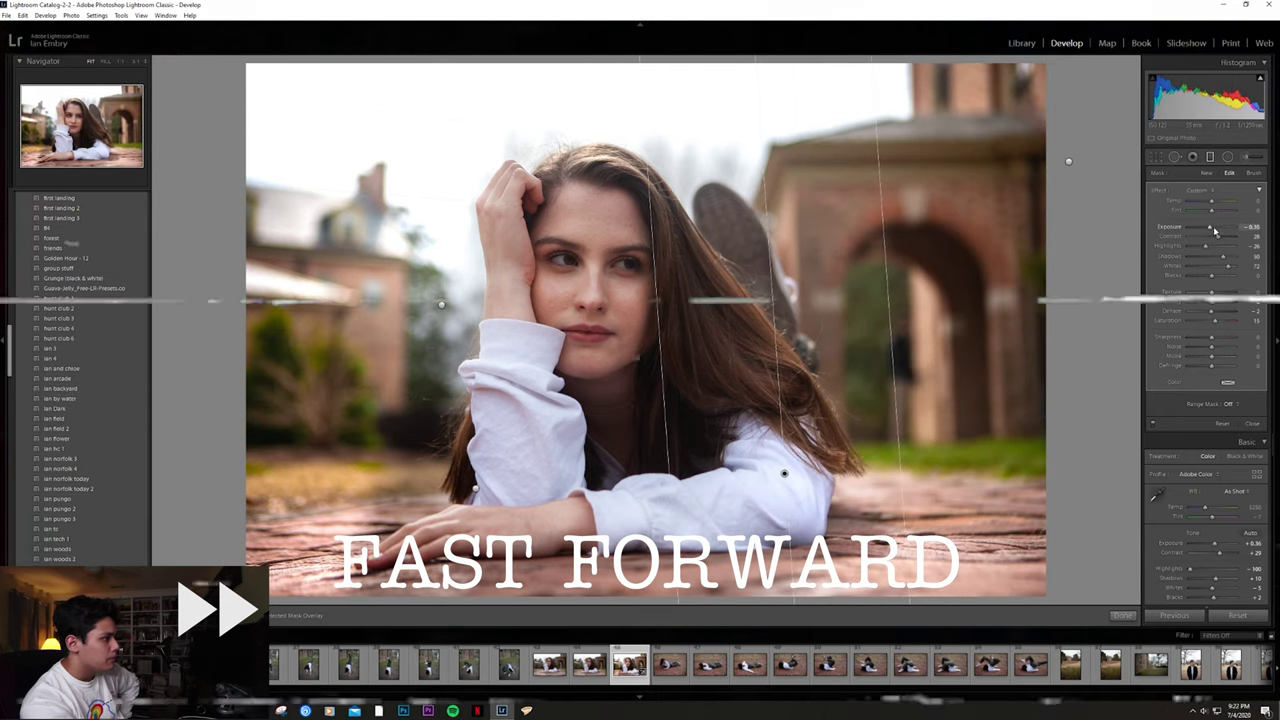
drag(1213, 230, 1218, 230)
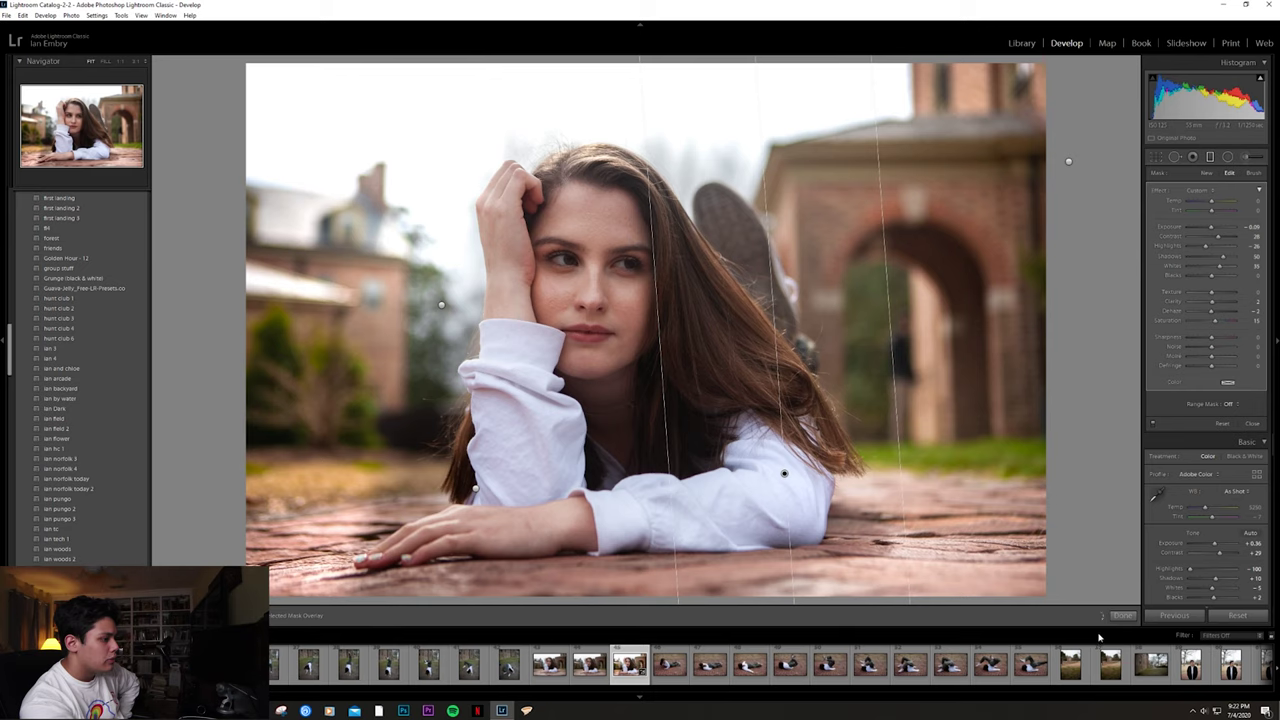
click(1122, 616)
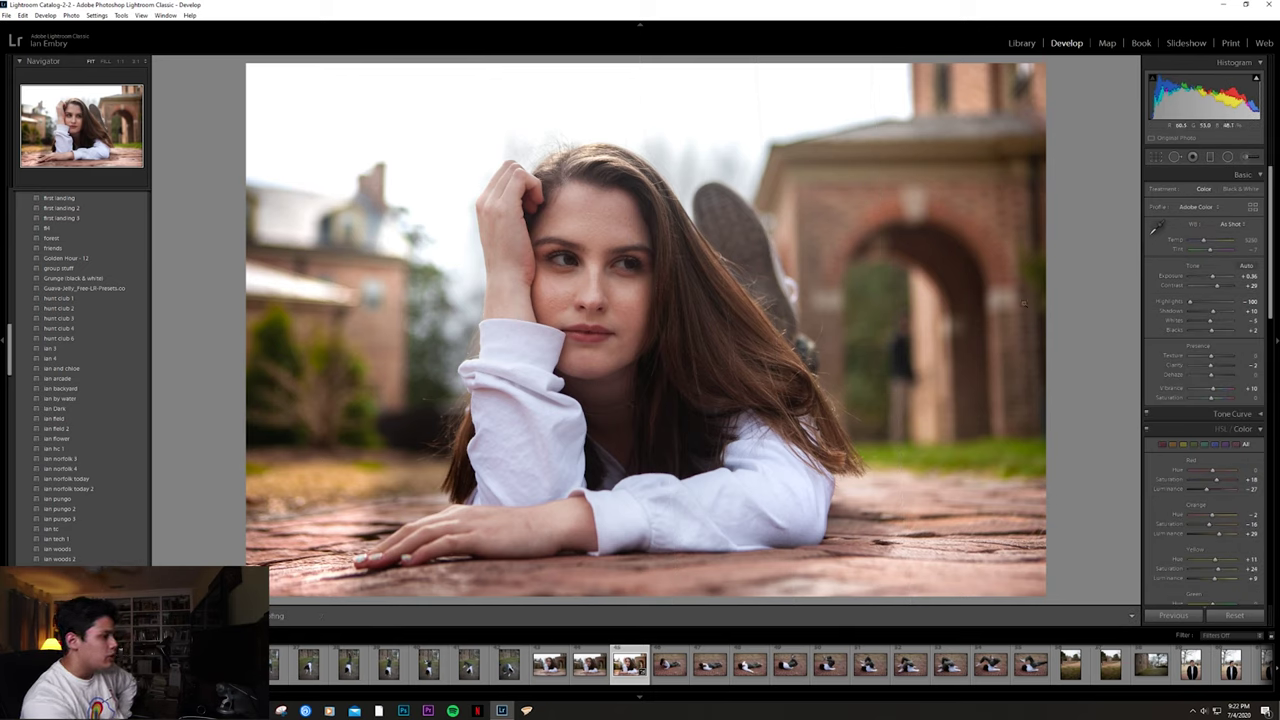
Step: Set the portrait's Clarity to −17, Contrast to +24, Shadows to +40 and Blacks to −19
drag(1218, 366, 1207, 369)
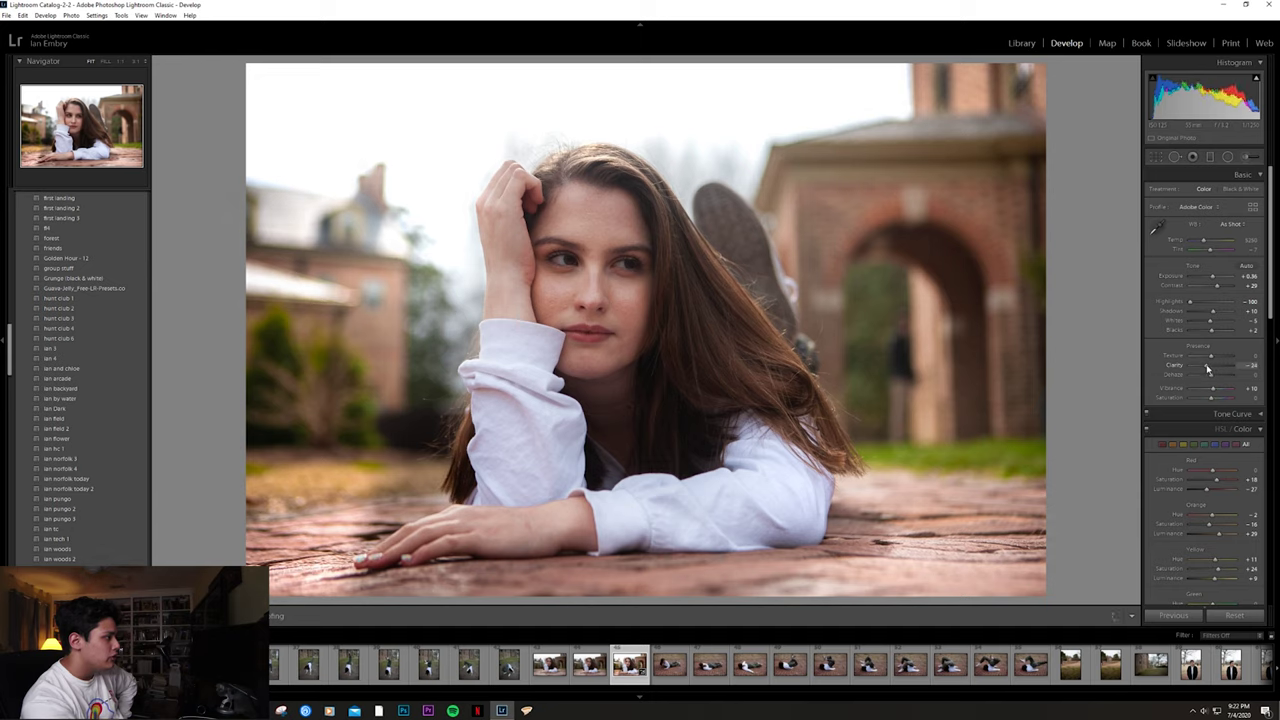
mouse_move(1208, 369)
mouse_down()
mouse_move(1242, 368)
mouse_move(1207, 367)
mouse_up()
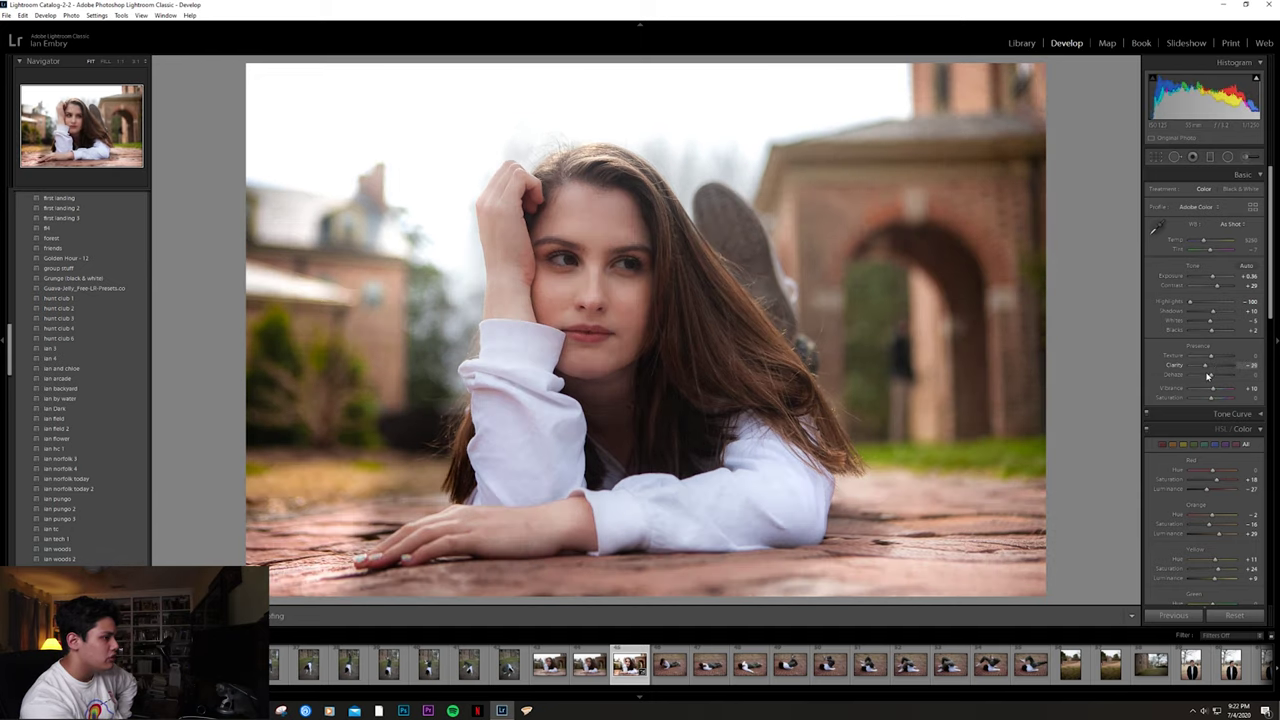
drag(1212, 311, 1215, 317)
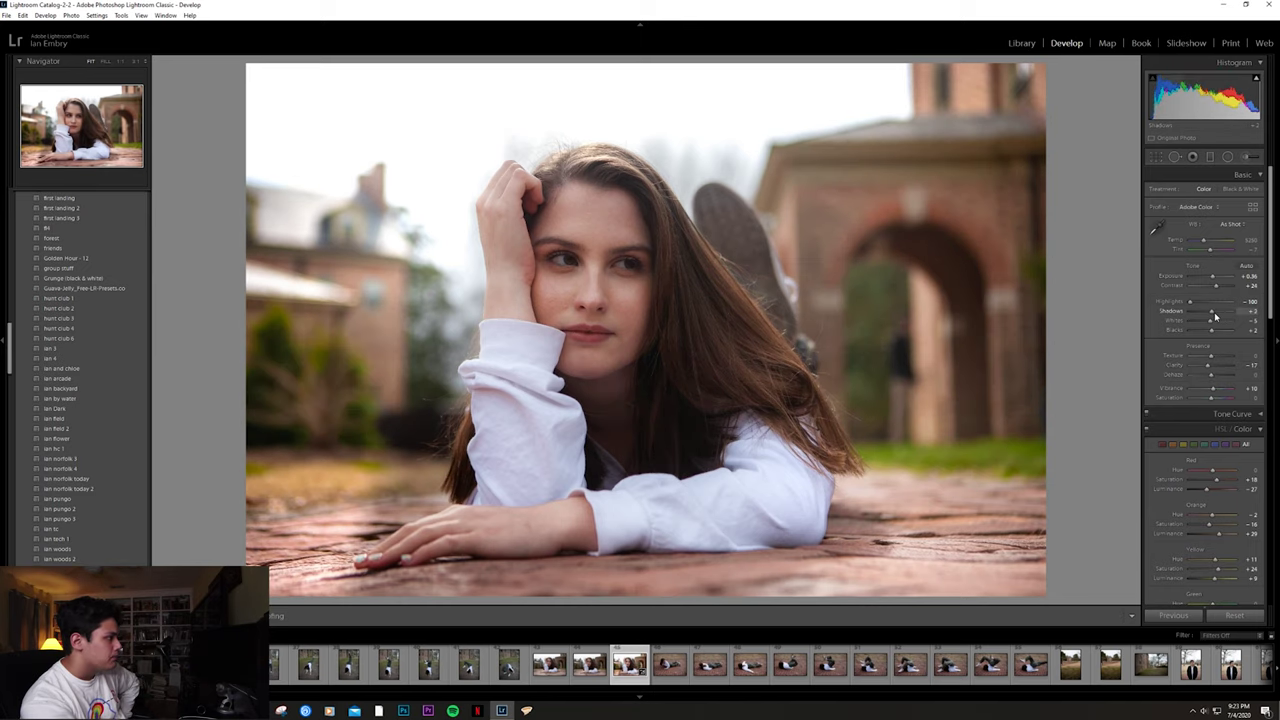
drag(1214, 331, 1208, 332)
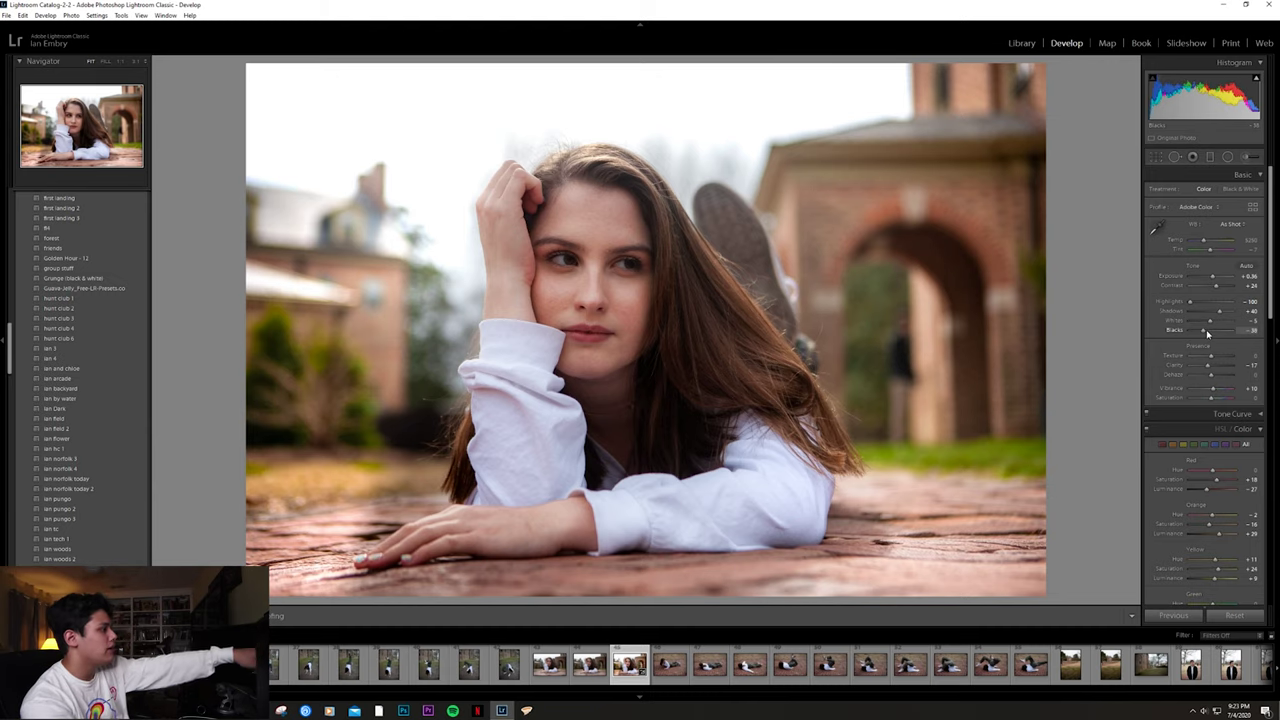
drag(1206, 329, 1209, 332)
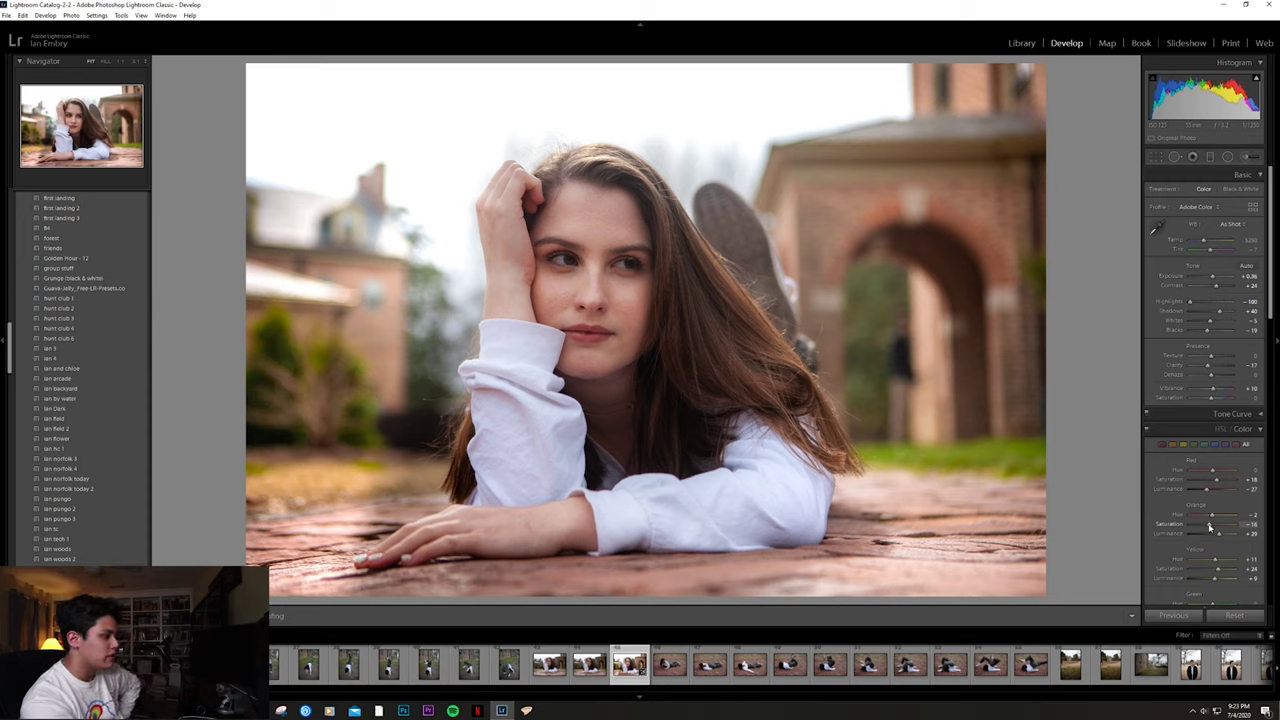
Step: Adjust the skin and brick colours with Red Saturation +22, Red Luminance +18, Orange Hue +4 and Orange Luminance +51
drag(1218, 533, 1228, 534)
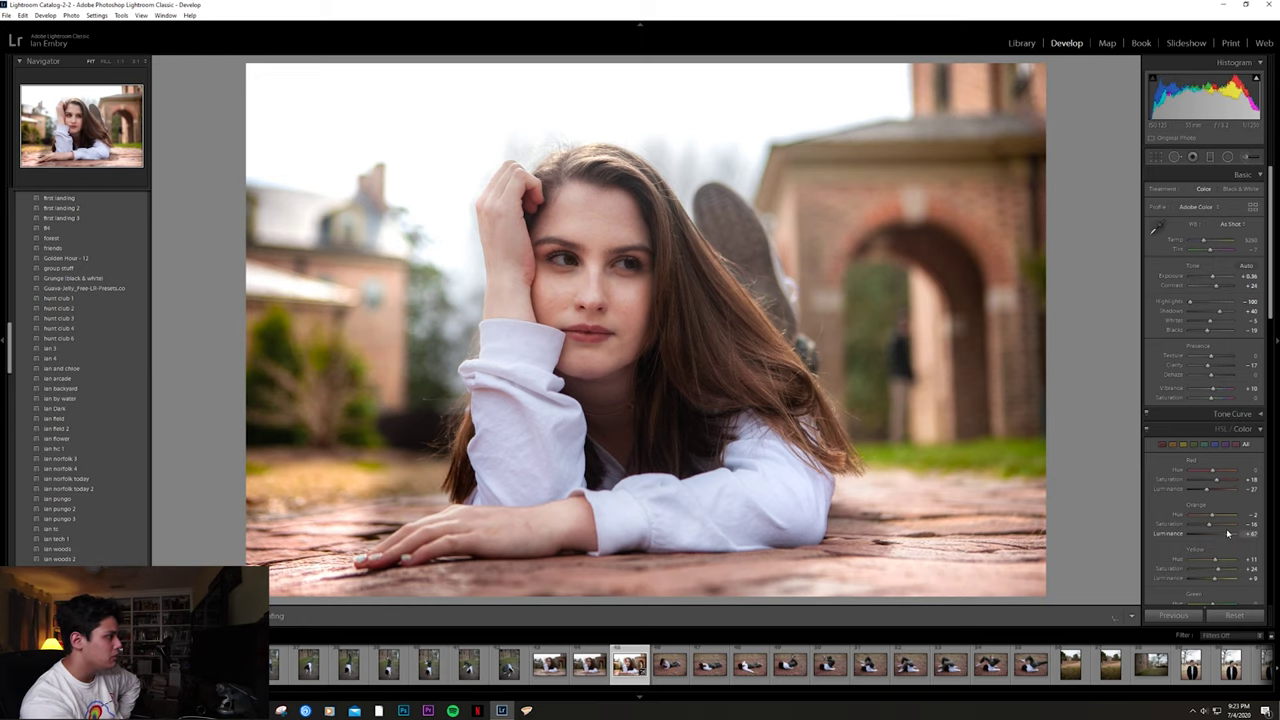
drag(1216, 490, 1228, 490)
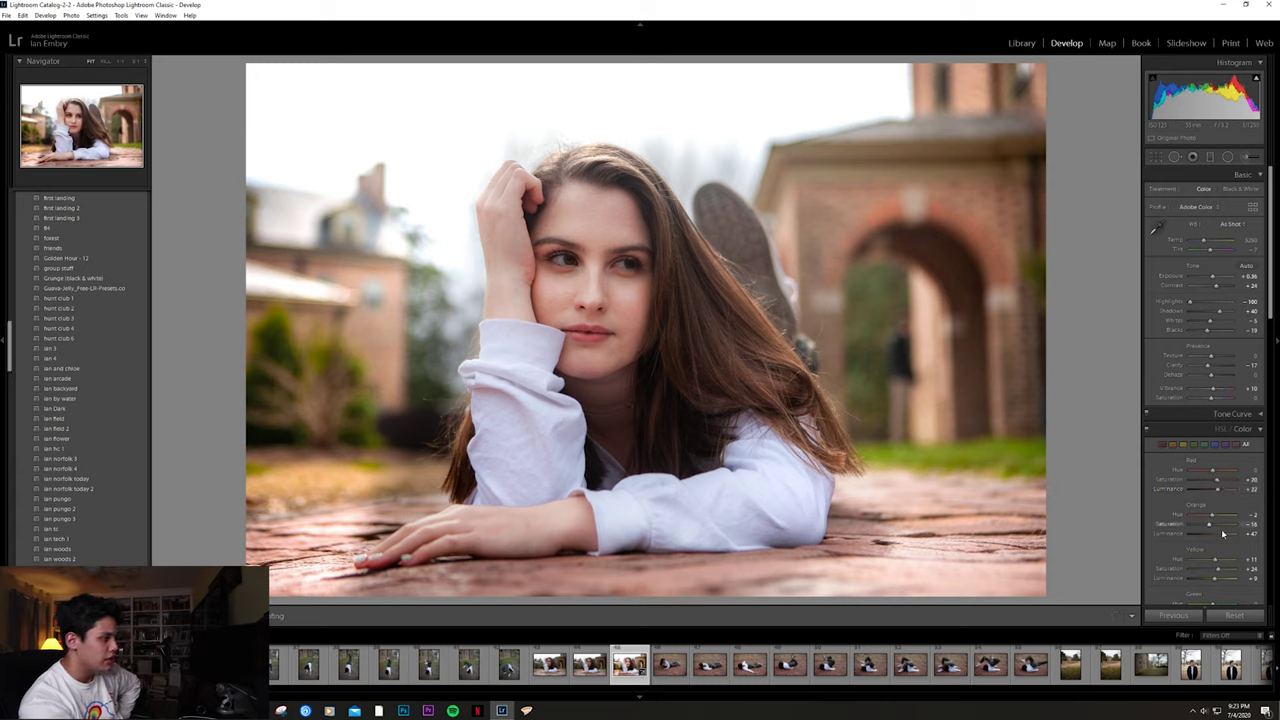
drag(1222, 534, 1225, 537)
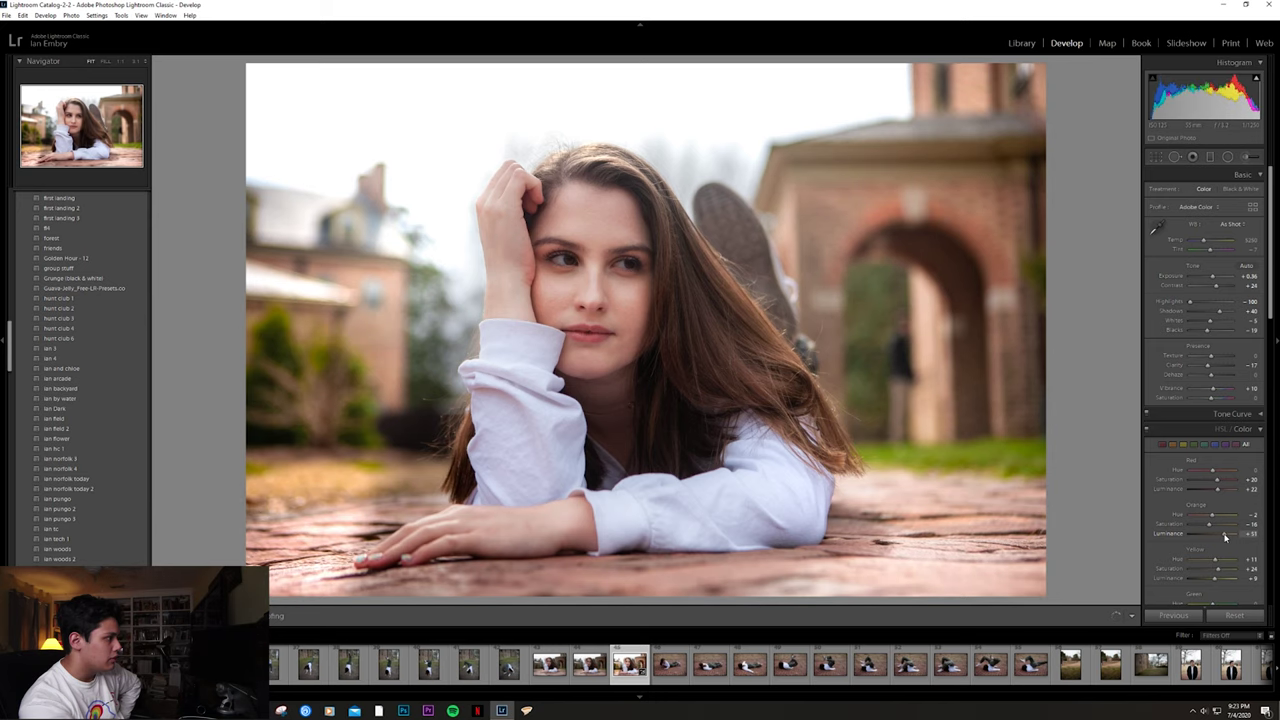
drag(1219, 479, 1215, 480)
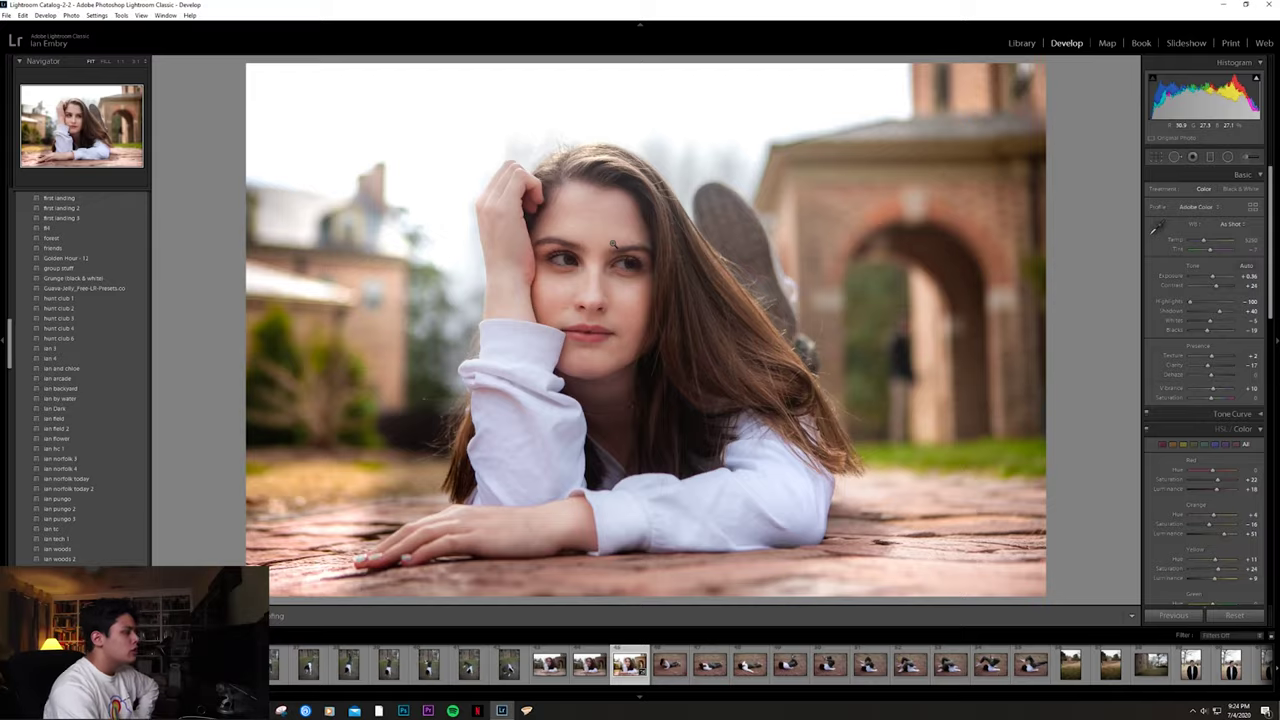
Step: Heal the small blemishes on the model's forehead and cheeks with Spot Removal in Heal mode, brush size 18
click(600, 237)
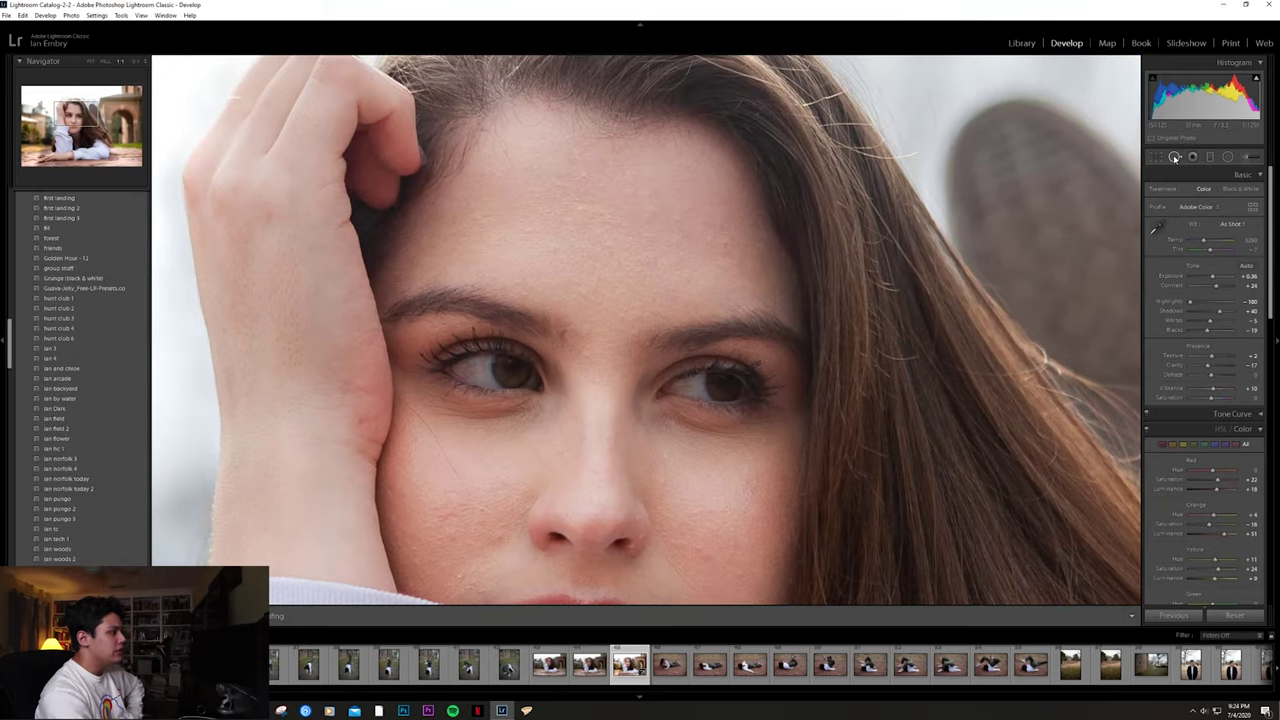
click(1175, 157)
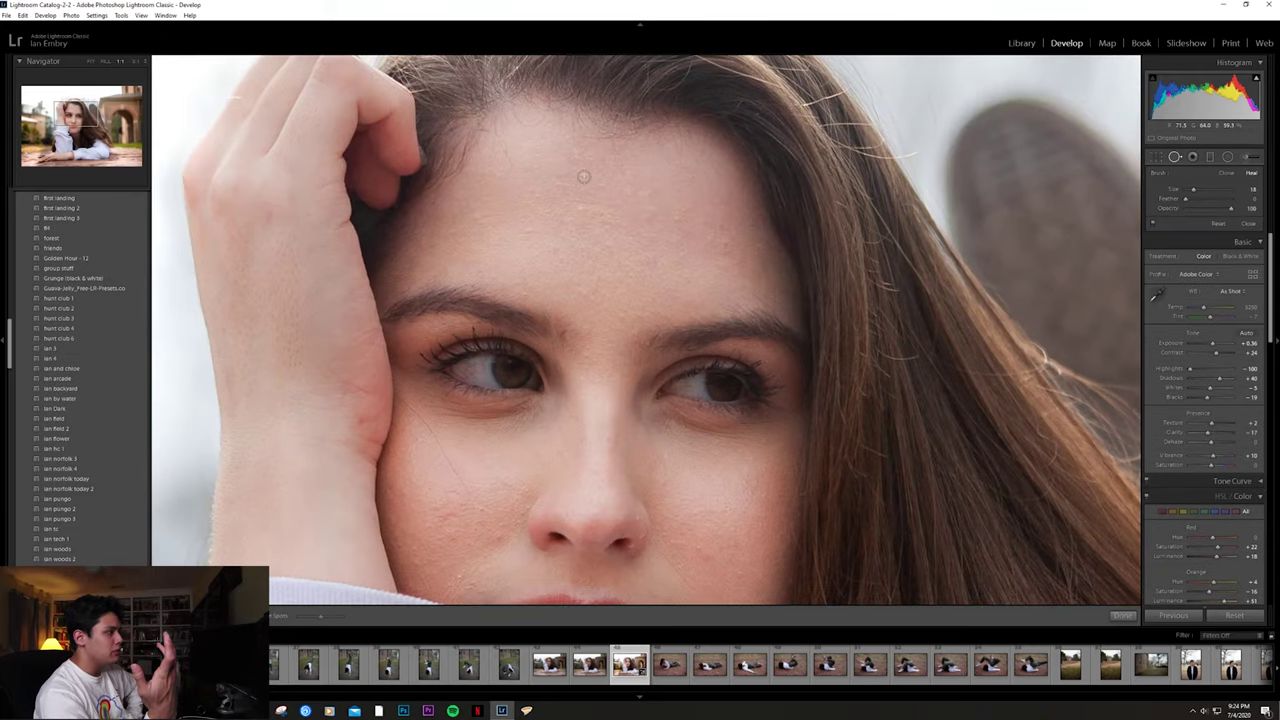
drag(583, 177, 566, 133)
click(520, 266)
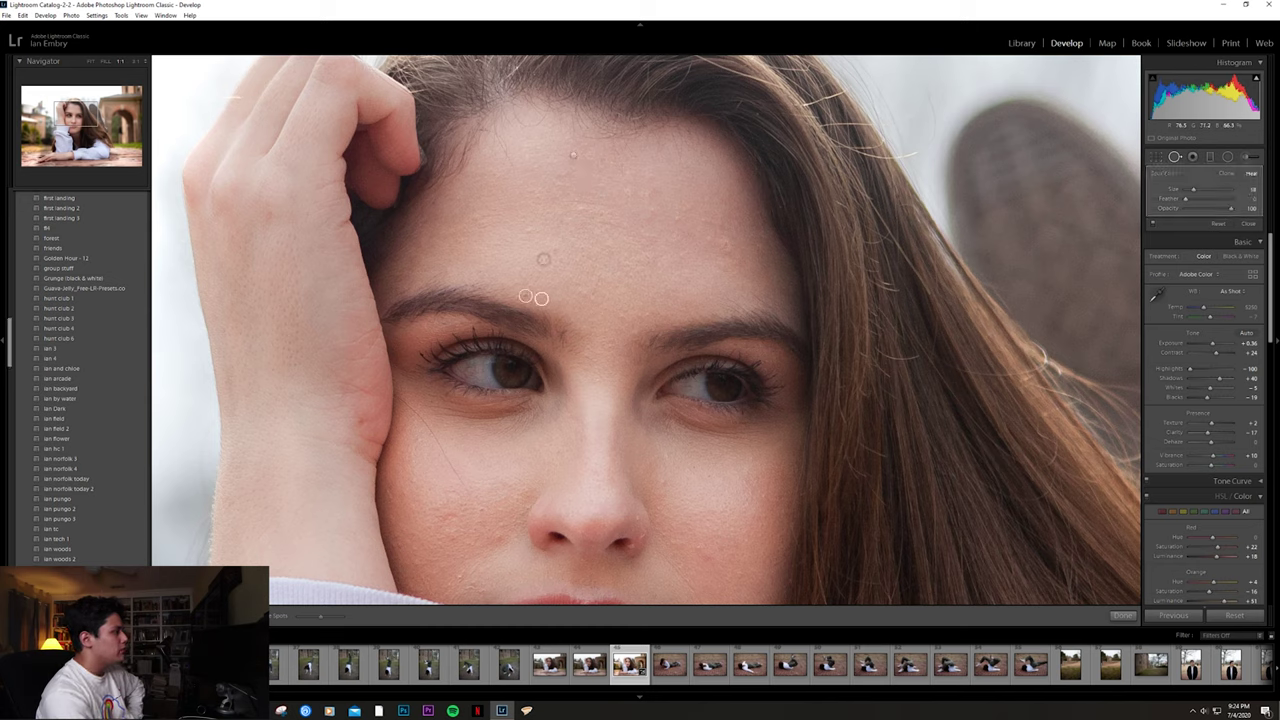
click(553, 250)
click(493, 250)
click(710, 206)
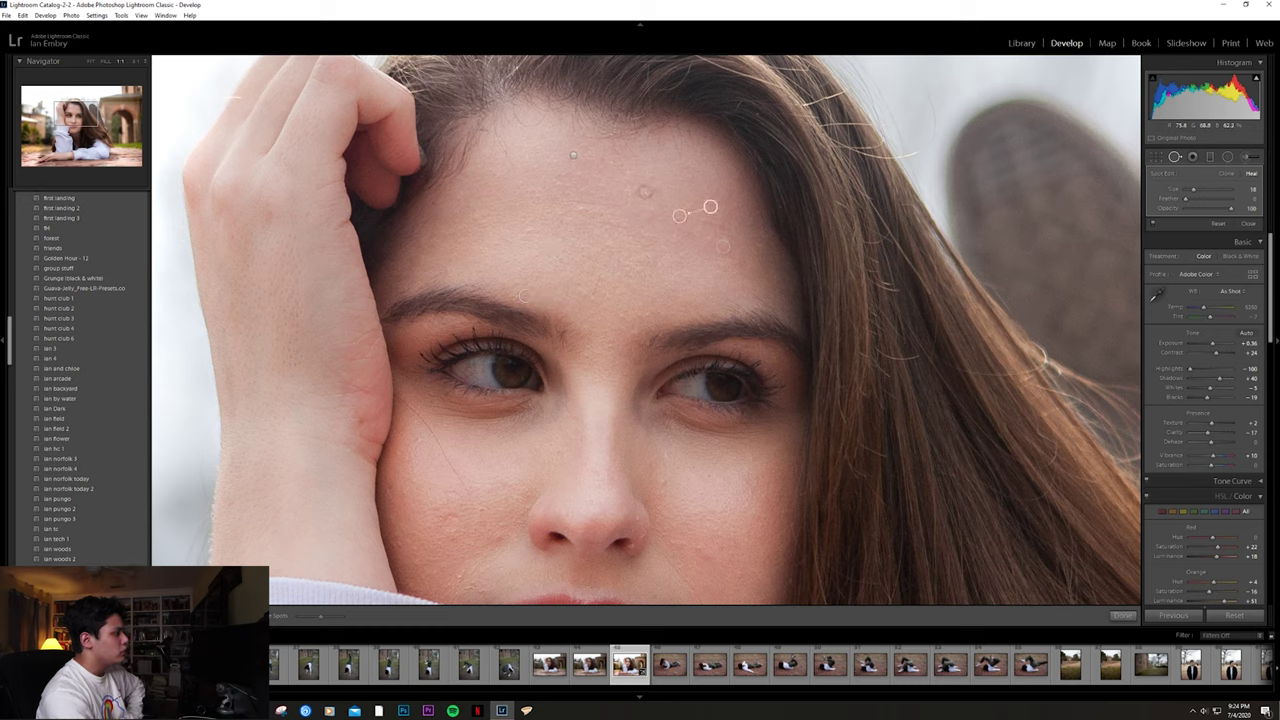
click(627, 193)
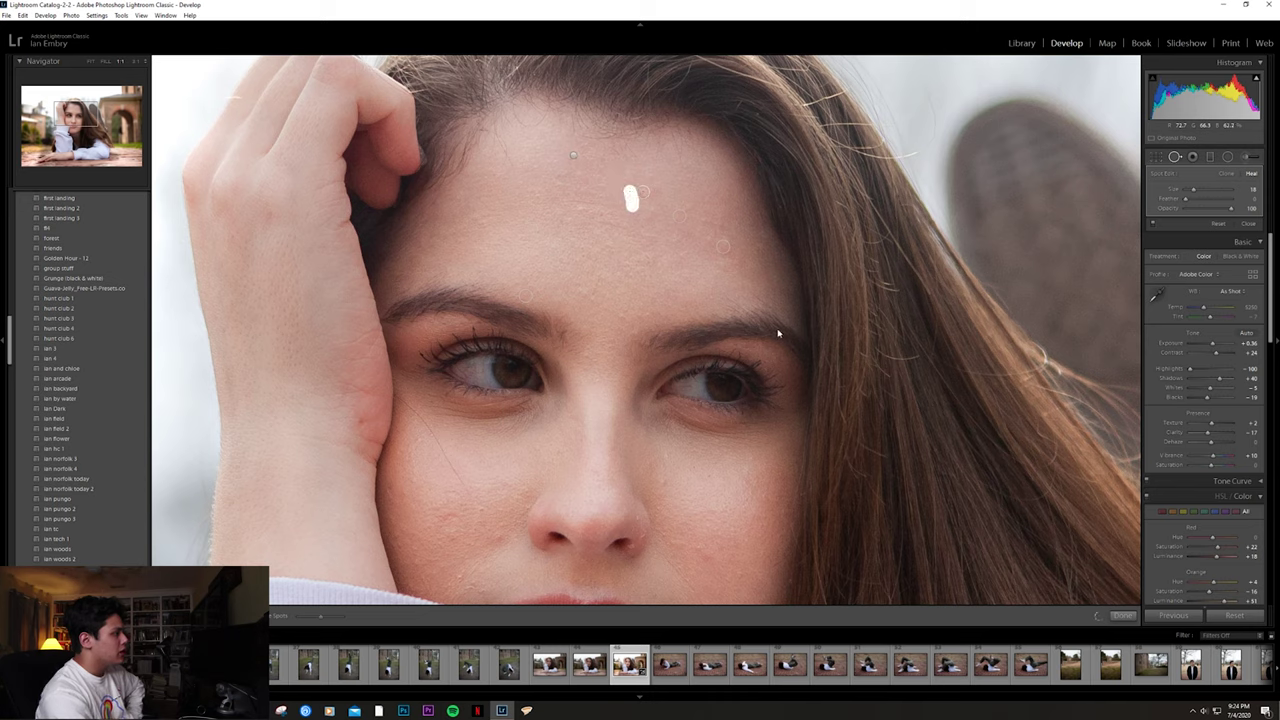
click(631, 198)
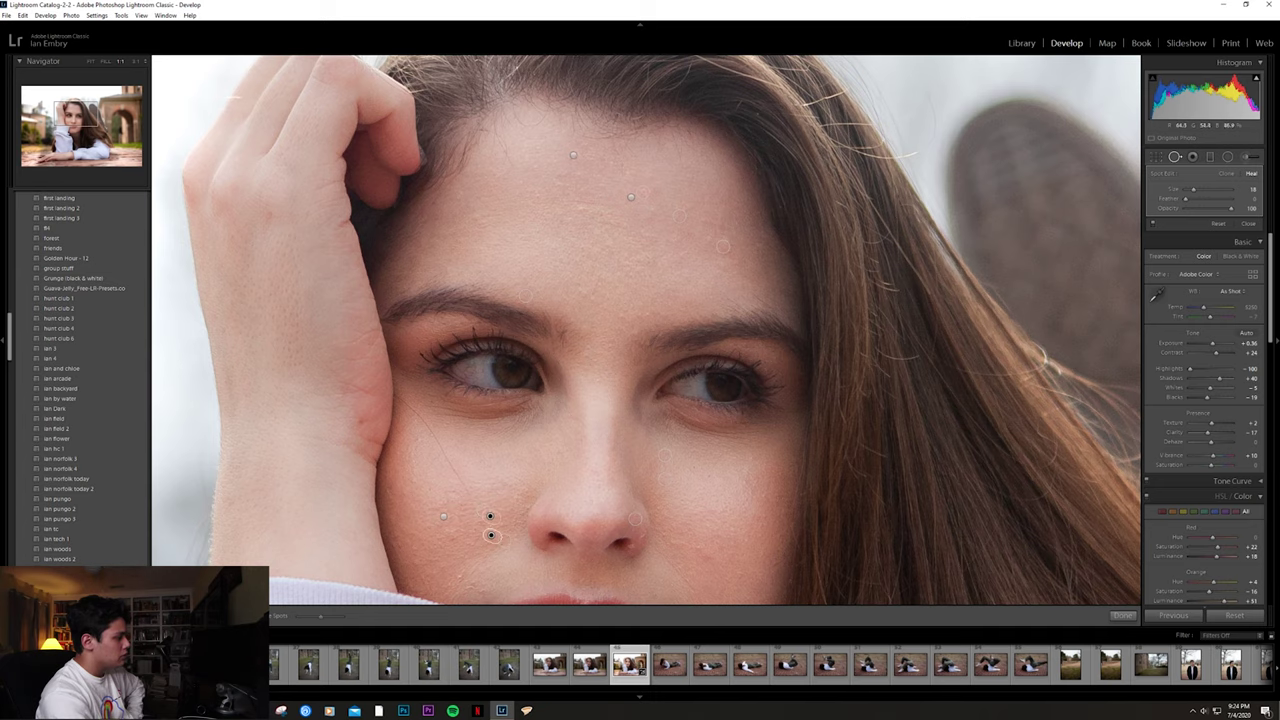
click(1122, 615)
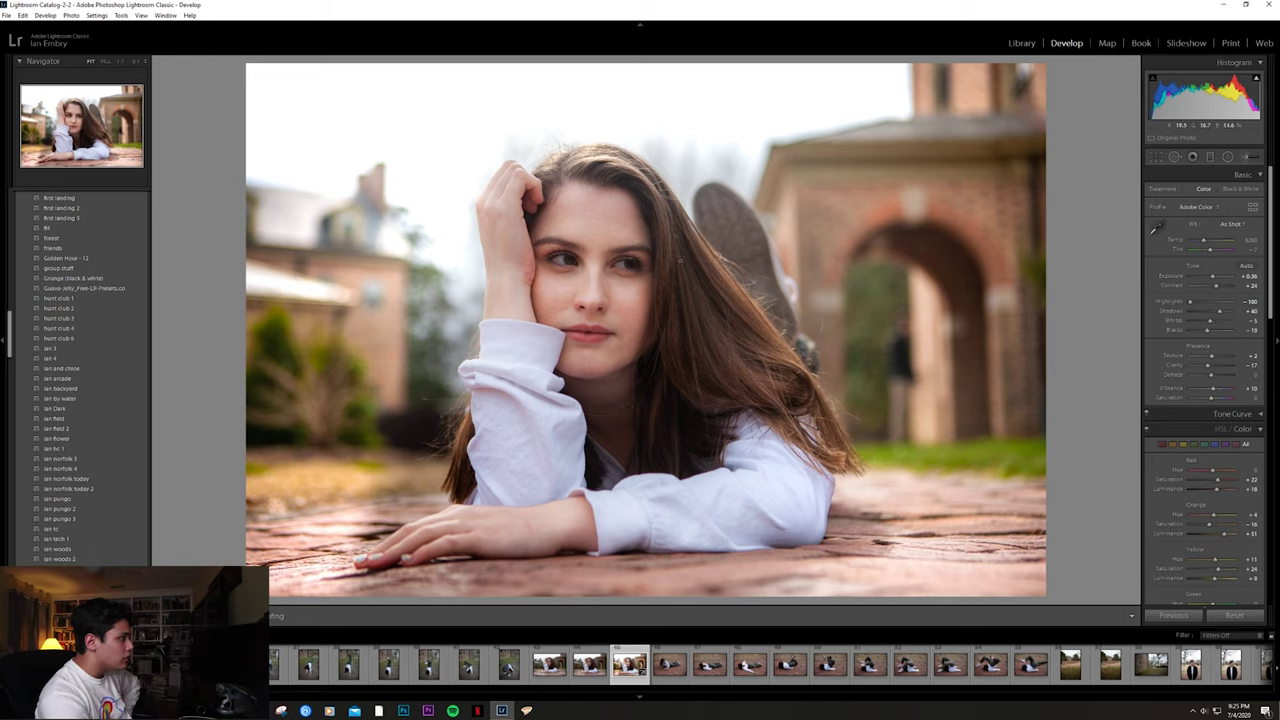
Step: Add an inverted radial filter over the eye nearest the model's raised hand and set its Exposure to 0.70
click(553, 261)
click(603, 267)
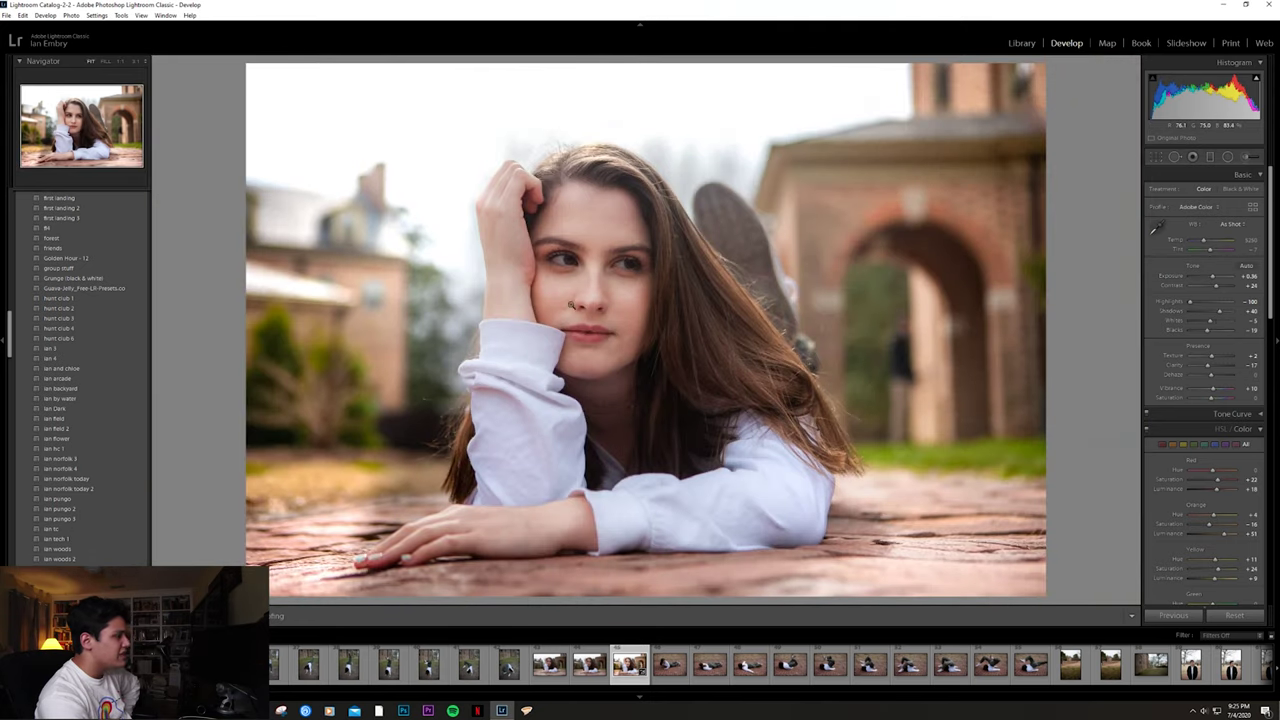
click(1227, 158)
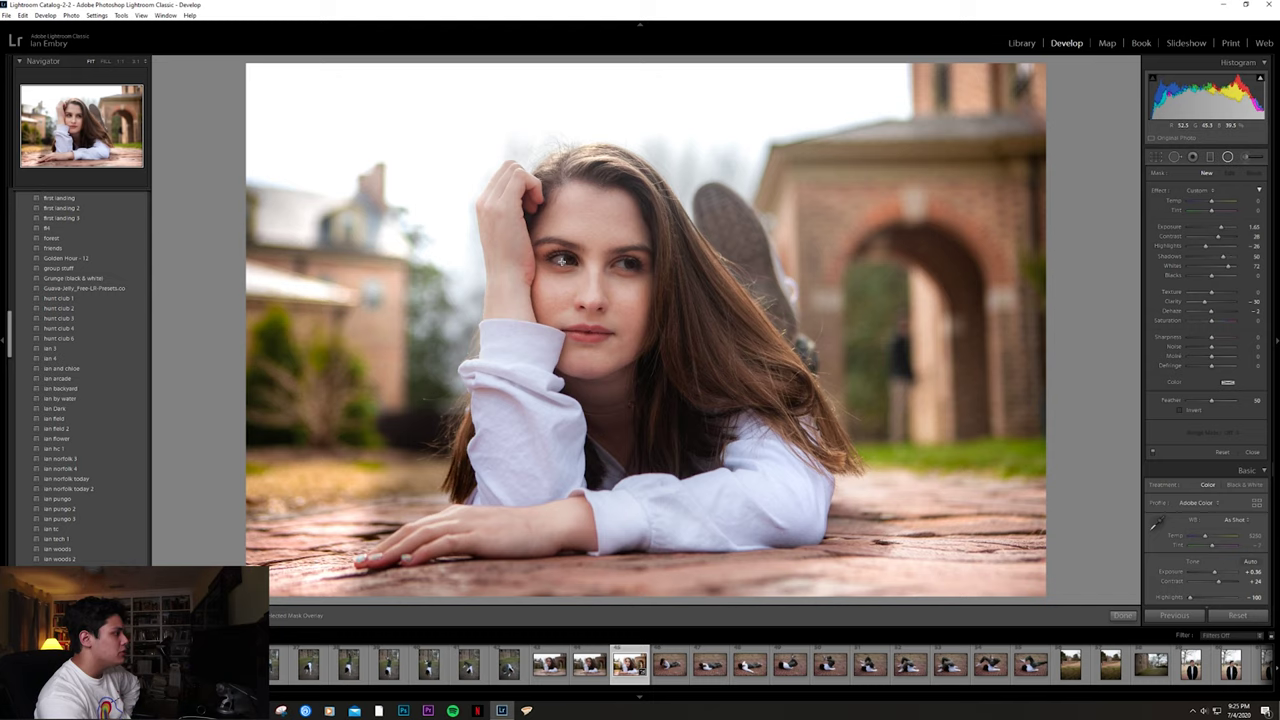
drag(558, 258, 568, 264)
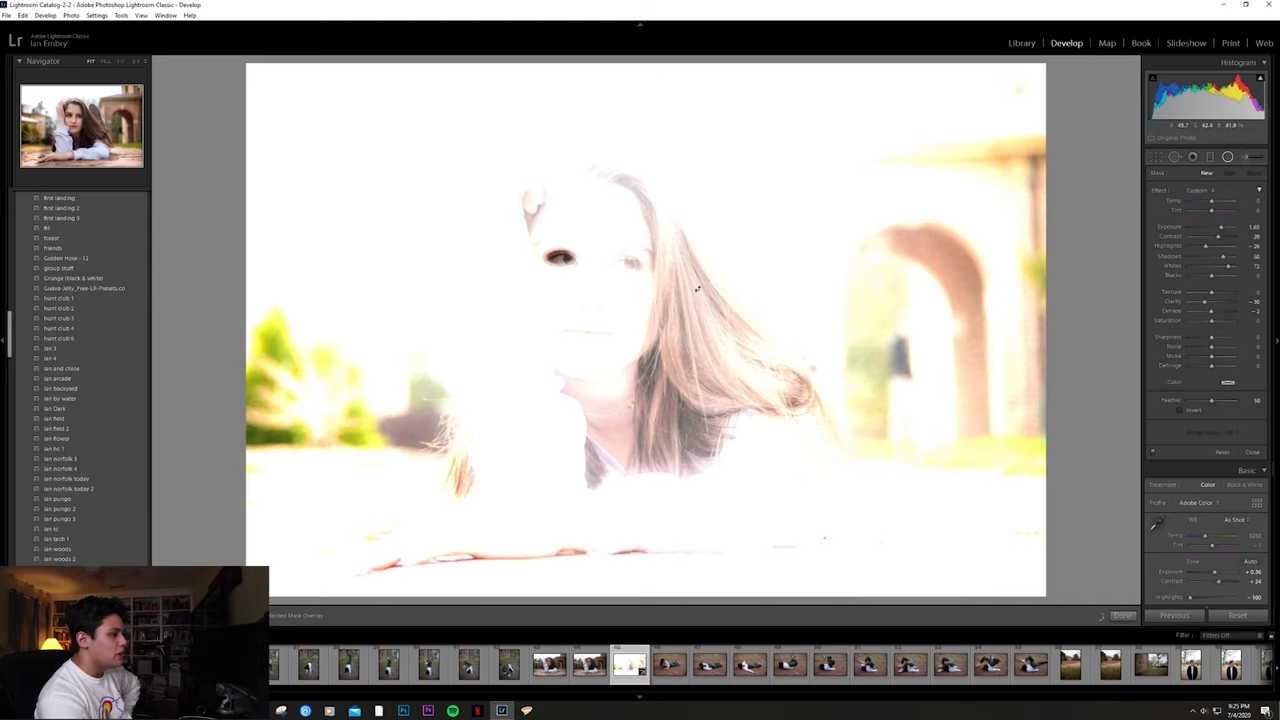
click(1182, 410)
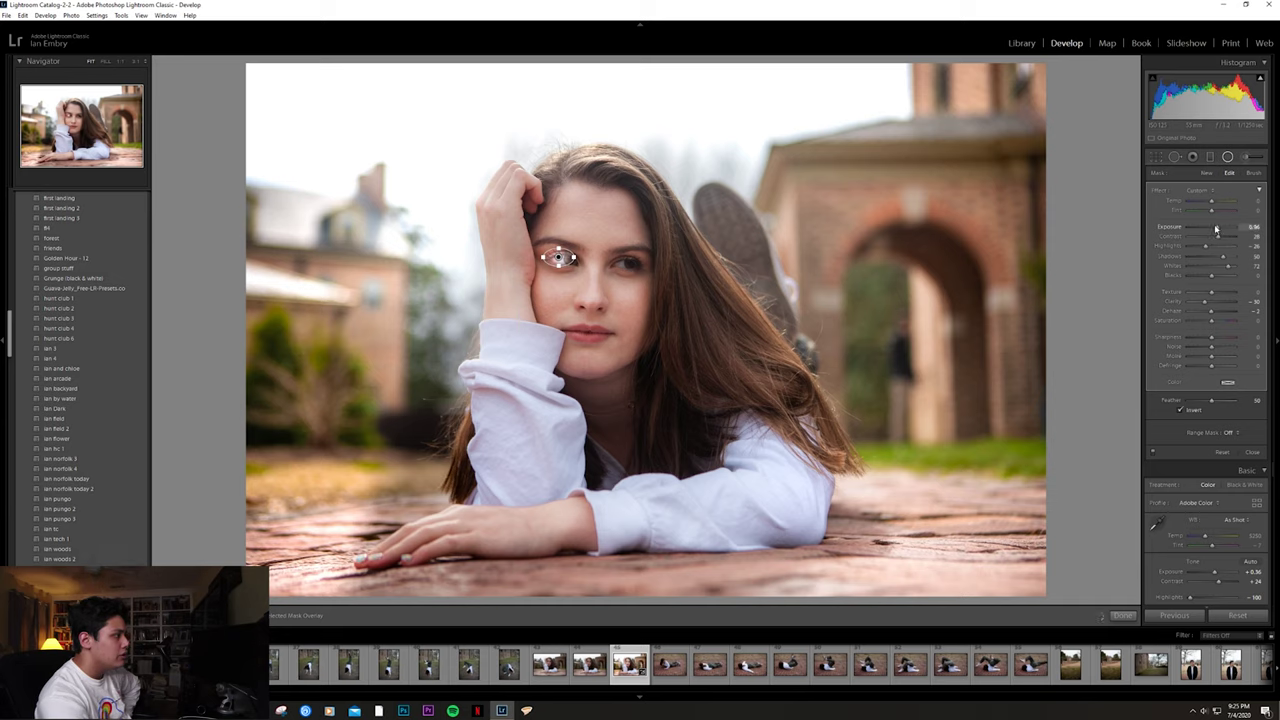
drag(1216, 229, 1212, 230)
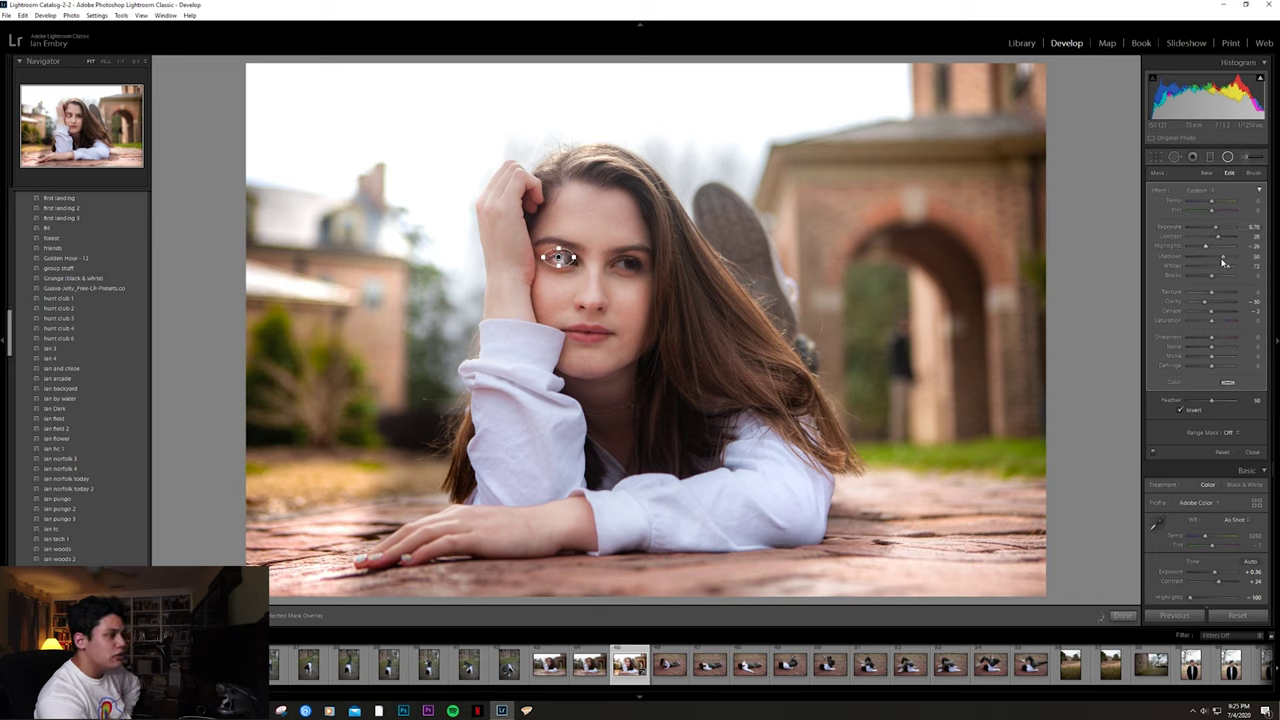
key(shift+m)
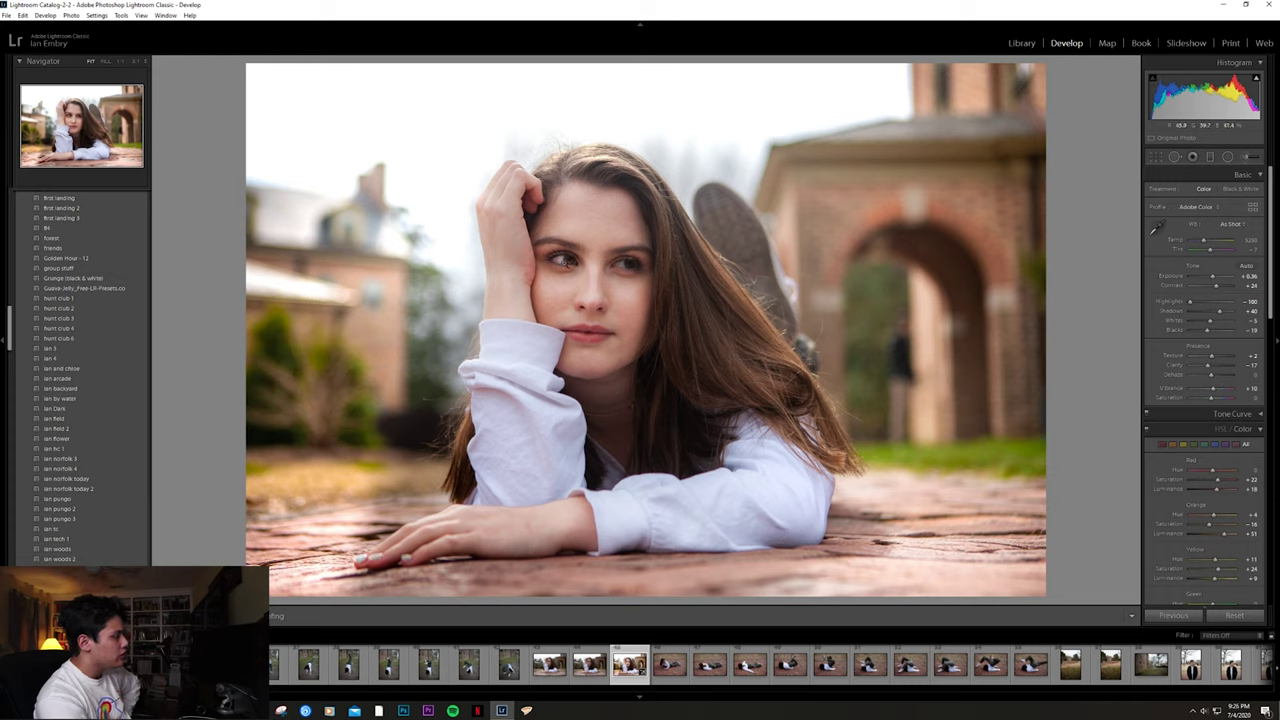
key(shift+m)
click(564, 260)
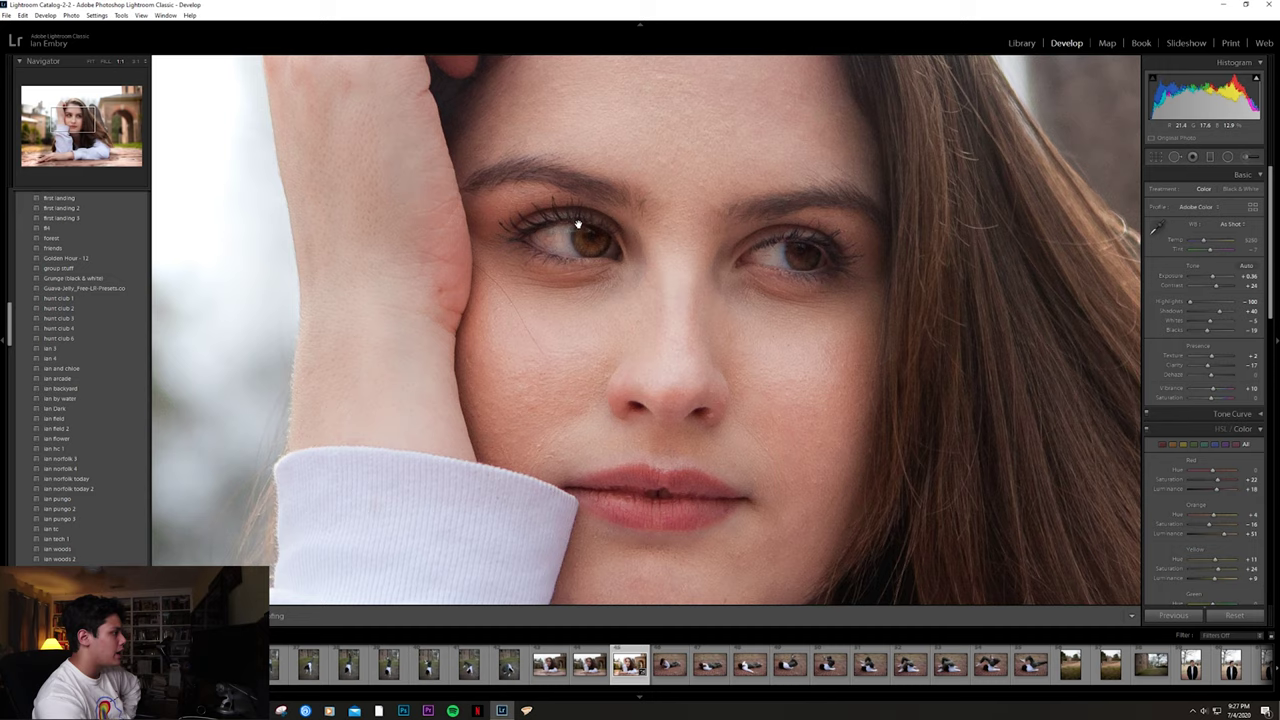
click(630, 266)
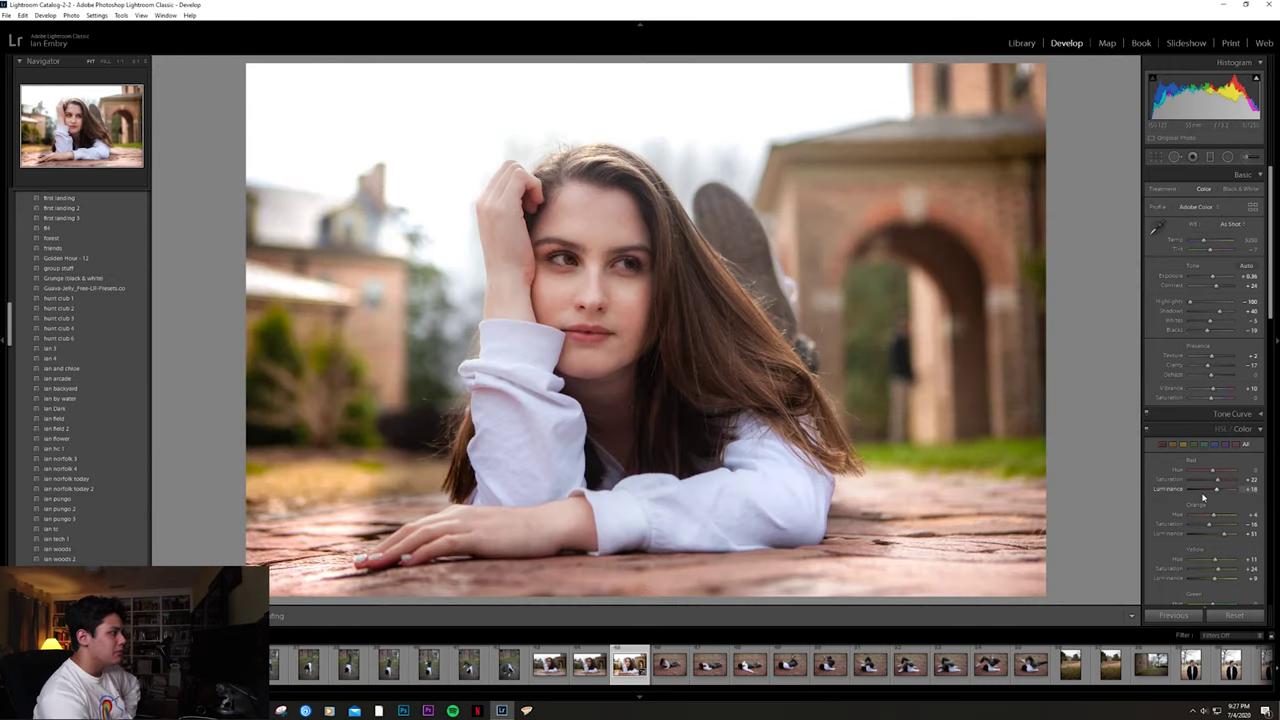
Step: Whiten the blue-tinted sweater by setting Blue Saturation to −51 and Blue Luminance to +62
scroll(1205, 547, down, 2)
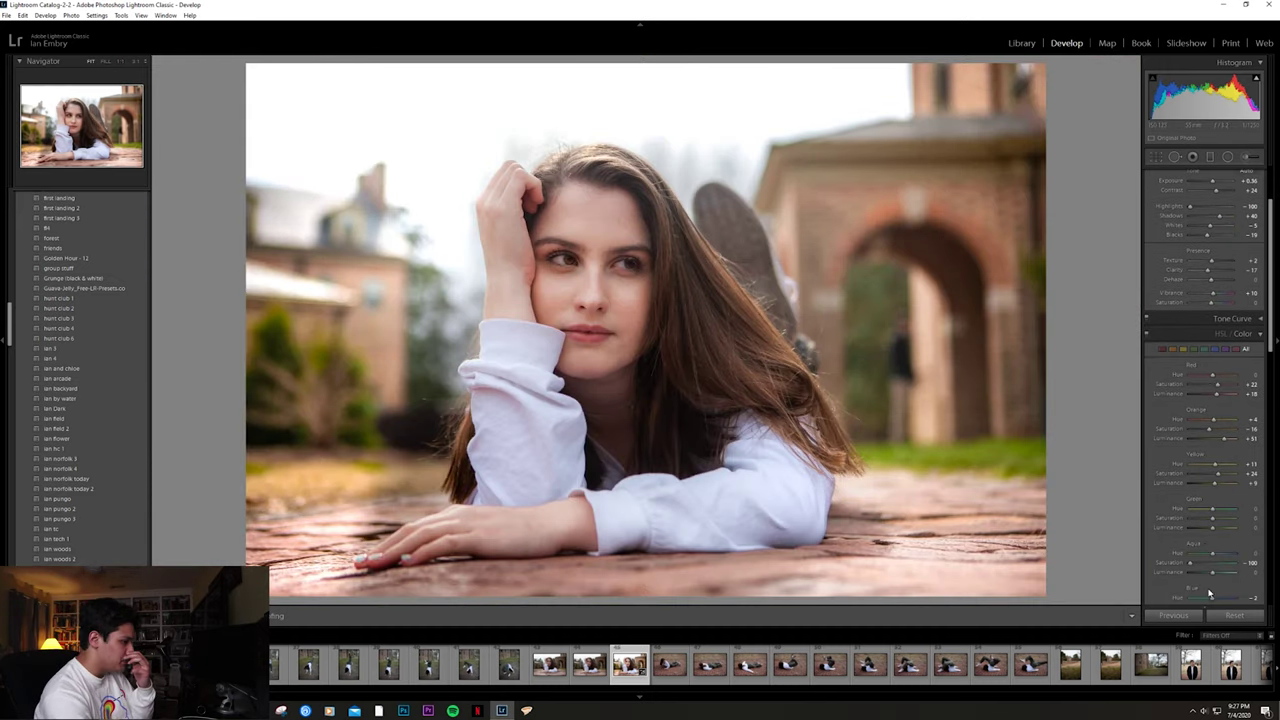
scroll(1207, 545, down, 2)
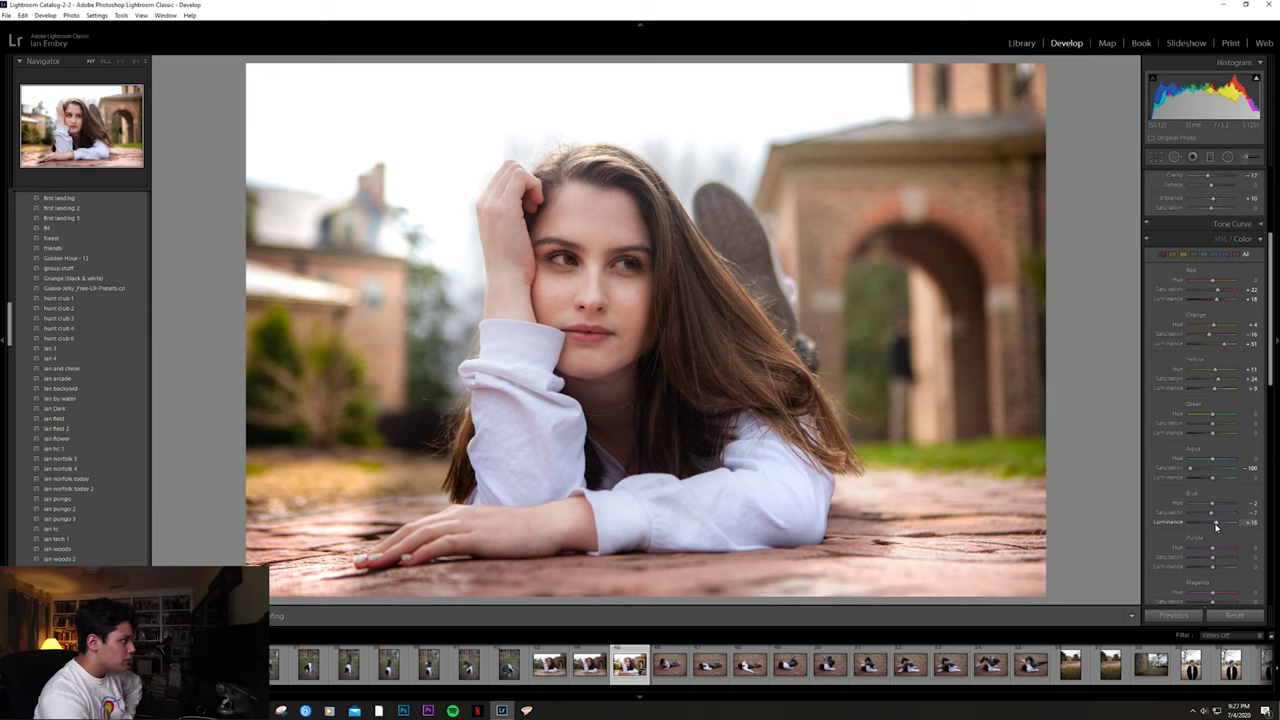
drag(1216, 522, 1249, 521)
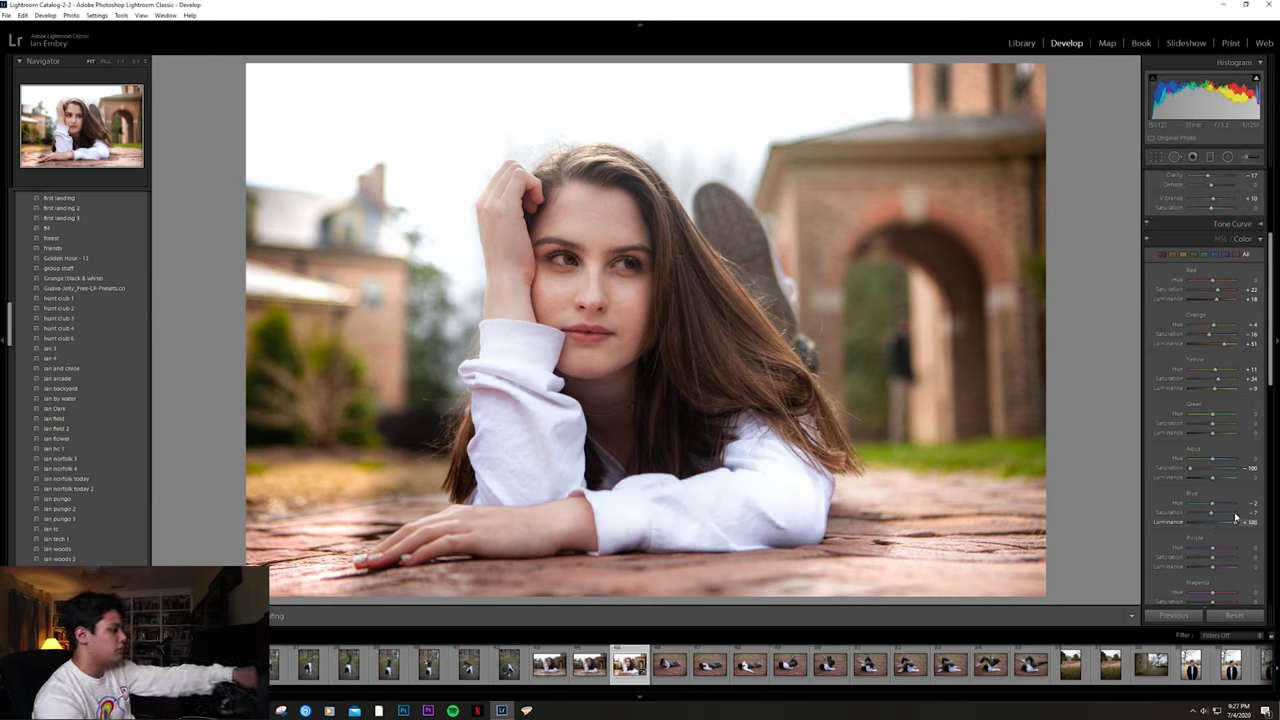
drag(1235, 521, 1192, 522)
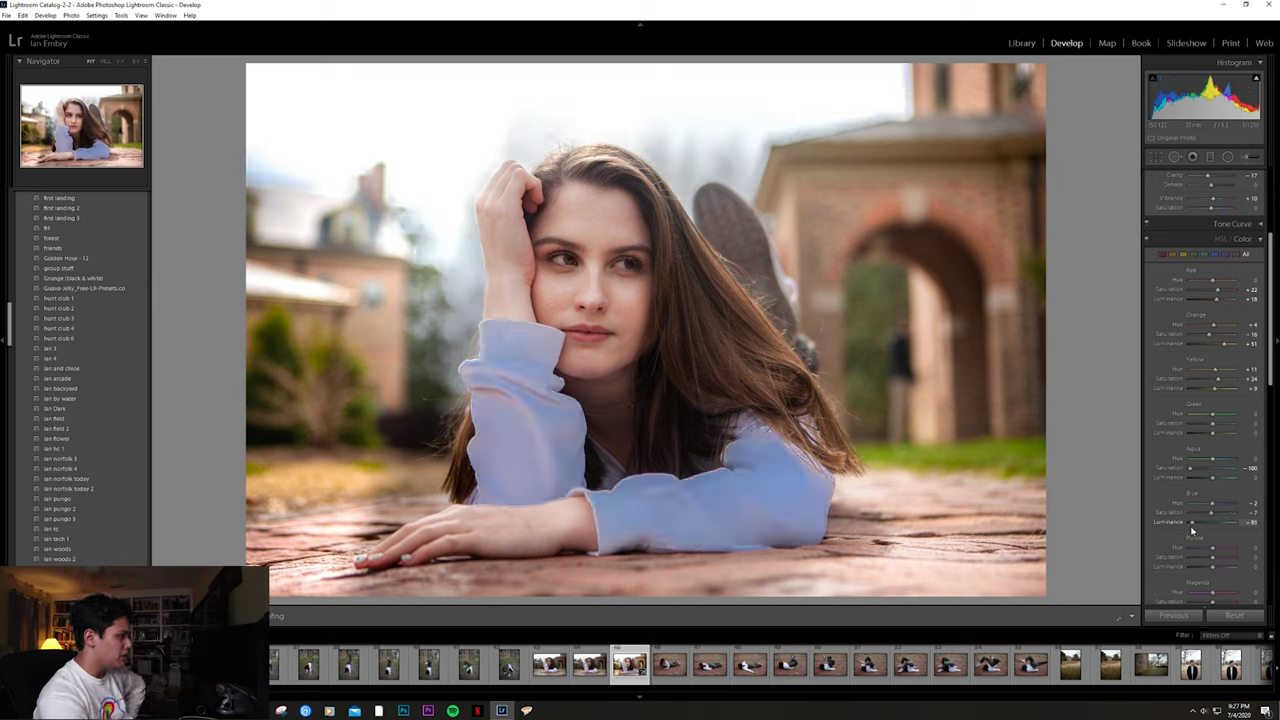
mouse_move(1194, 525)
mouse_down()
mouse_move(1268, 509)
mouse_move(1207, 514)
mouse_up()
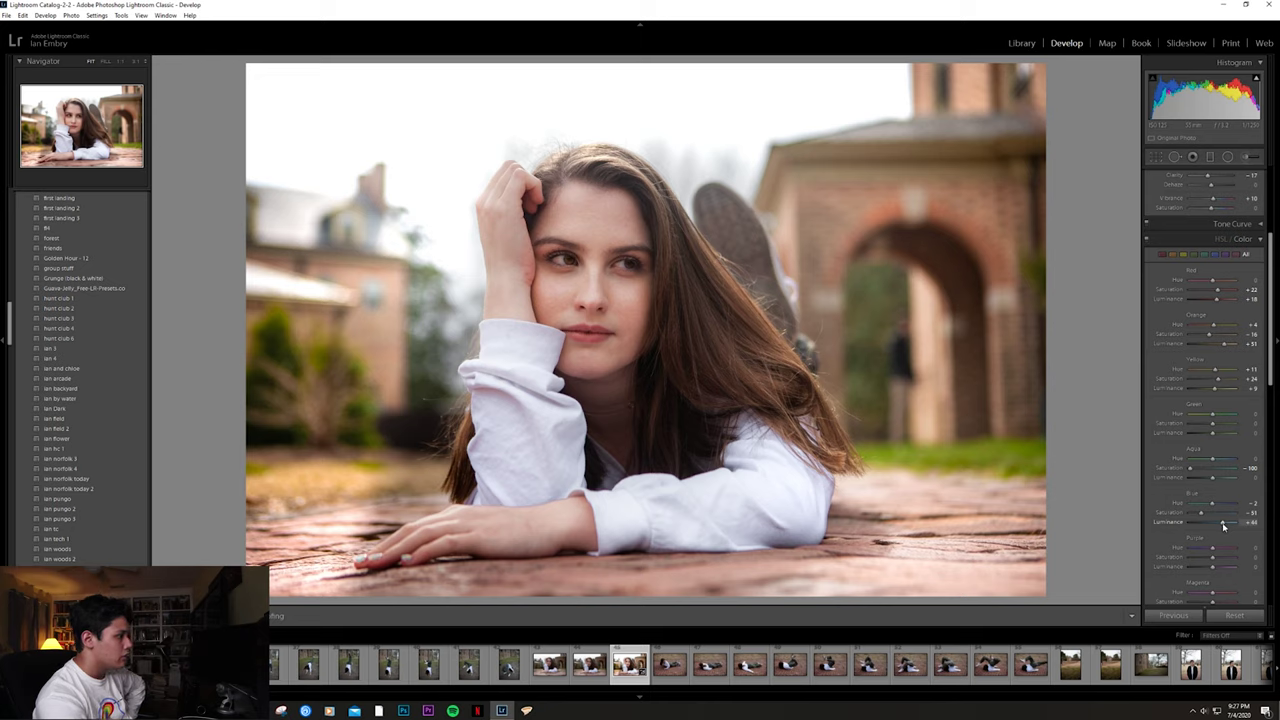
drag(1222, 522, 1228, 522)
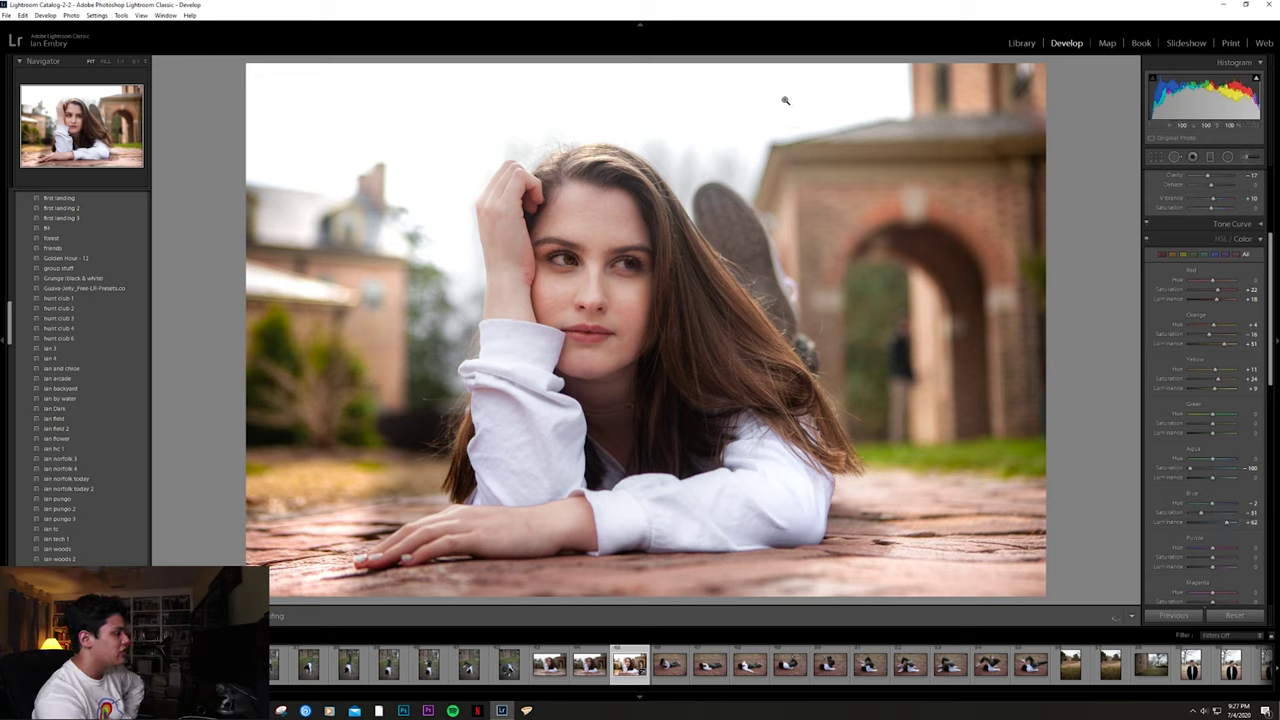
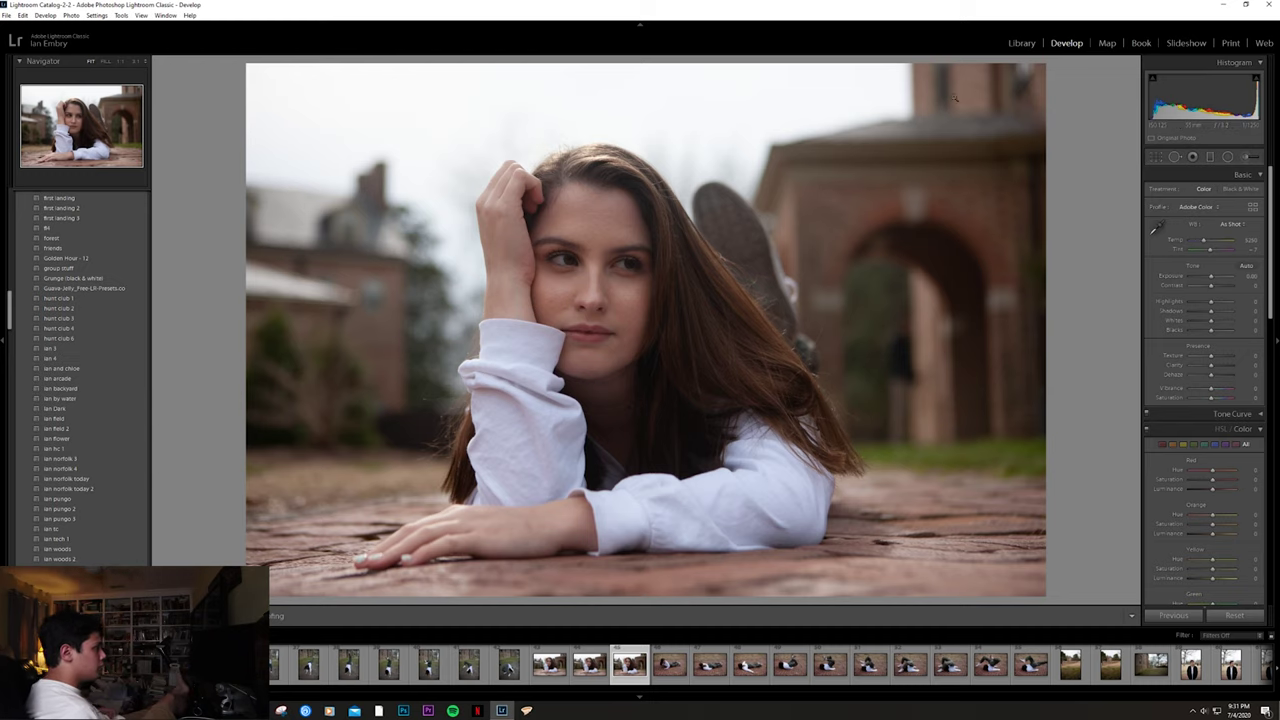
Step: Apply the farmers market preset to the unedited brick-pavement portrait and set Exposure to +0.71
scroll(110, 238, up, 5)
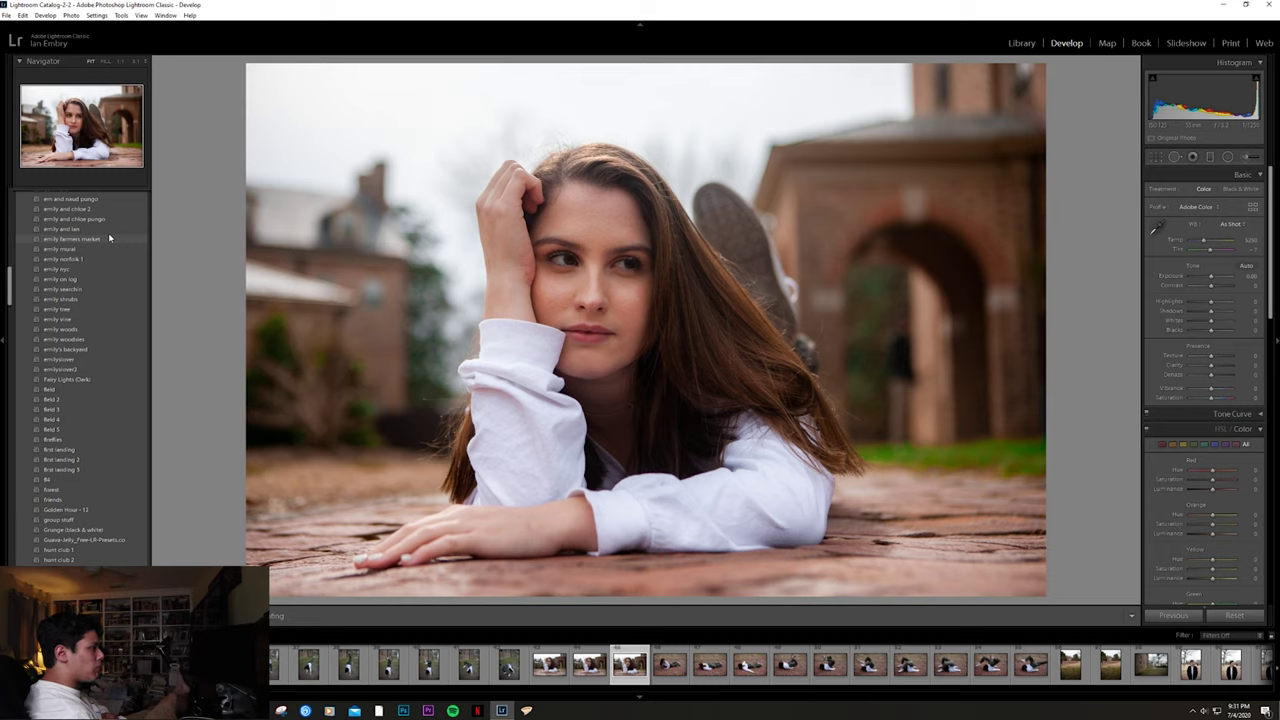
click(110, 238)
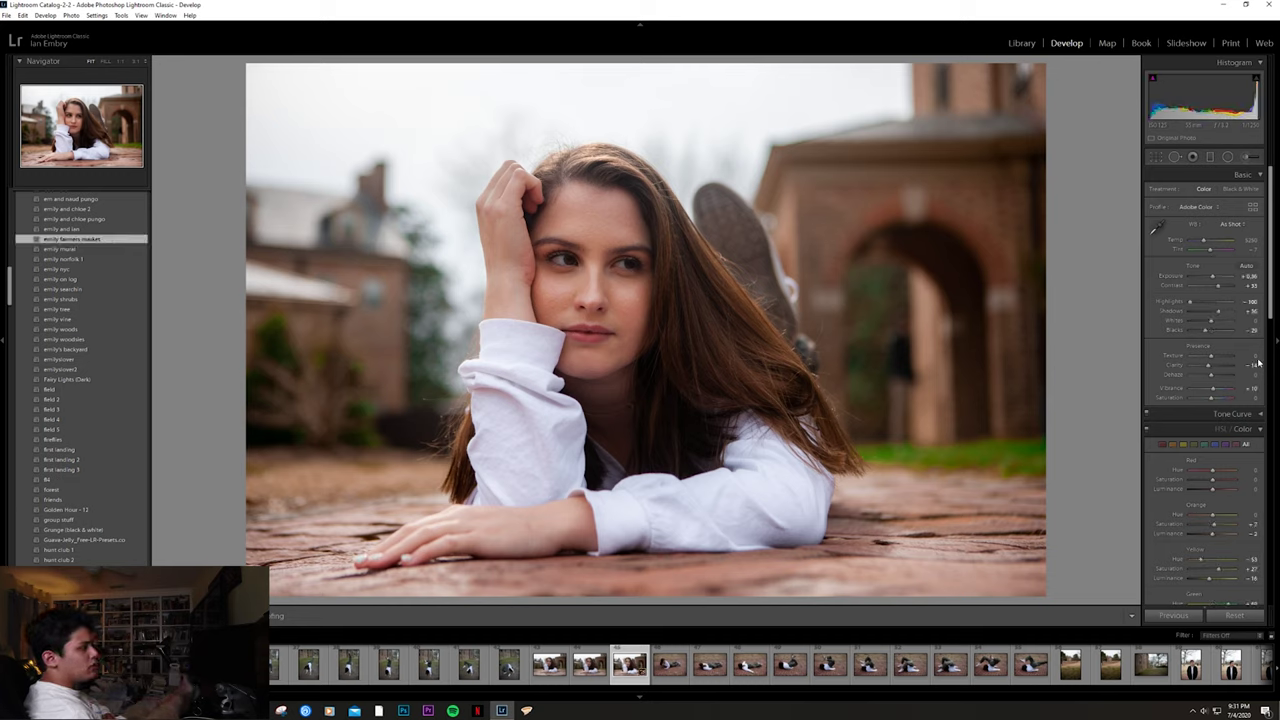
click(688, 305)
drag(688, 305, 777, 309)
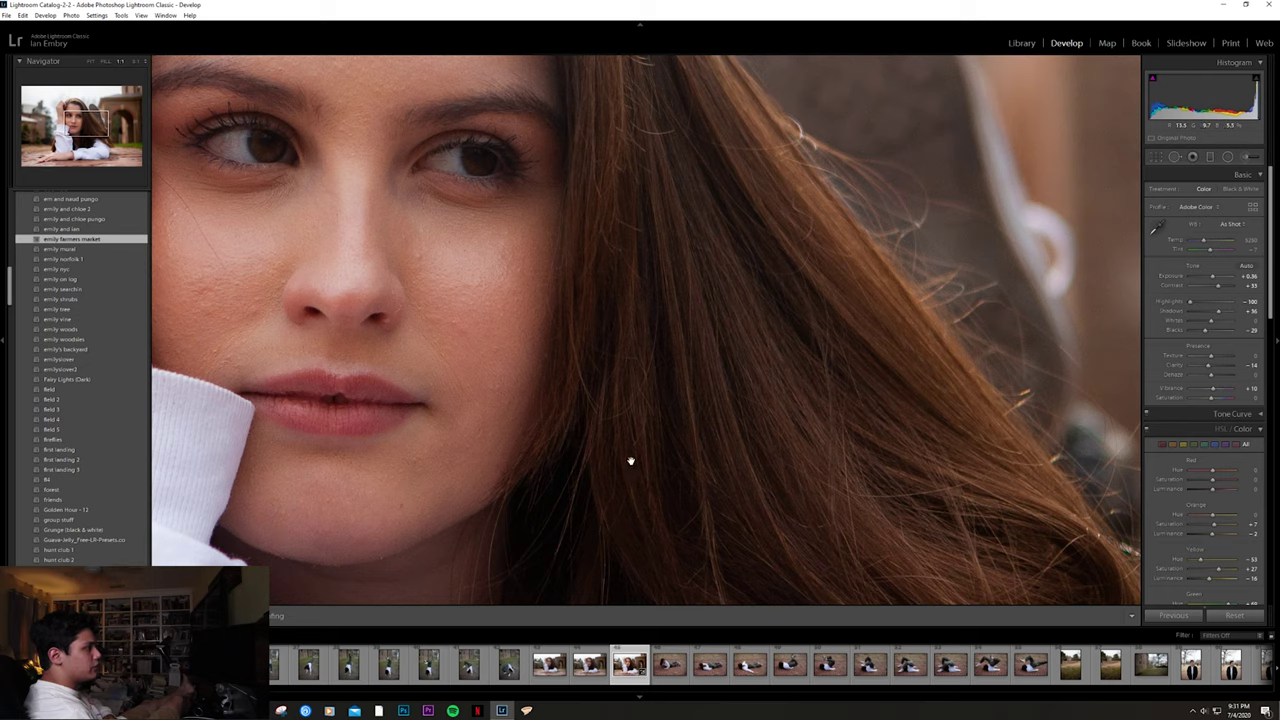
drag(457, 329, 849, 391)
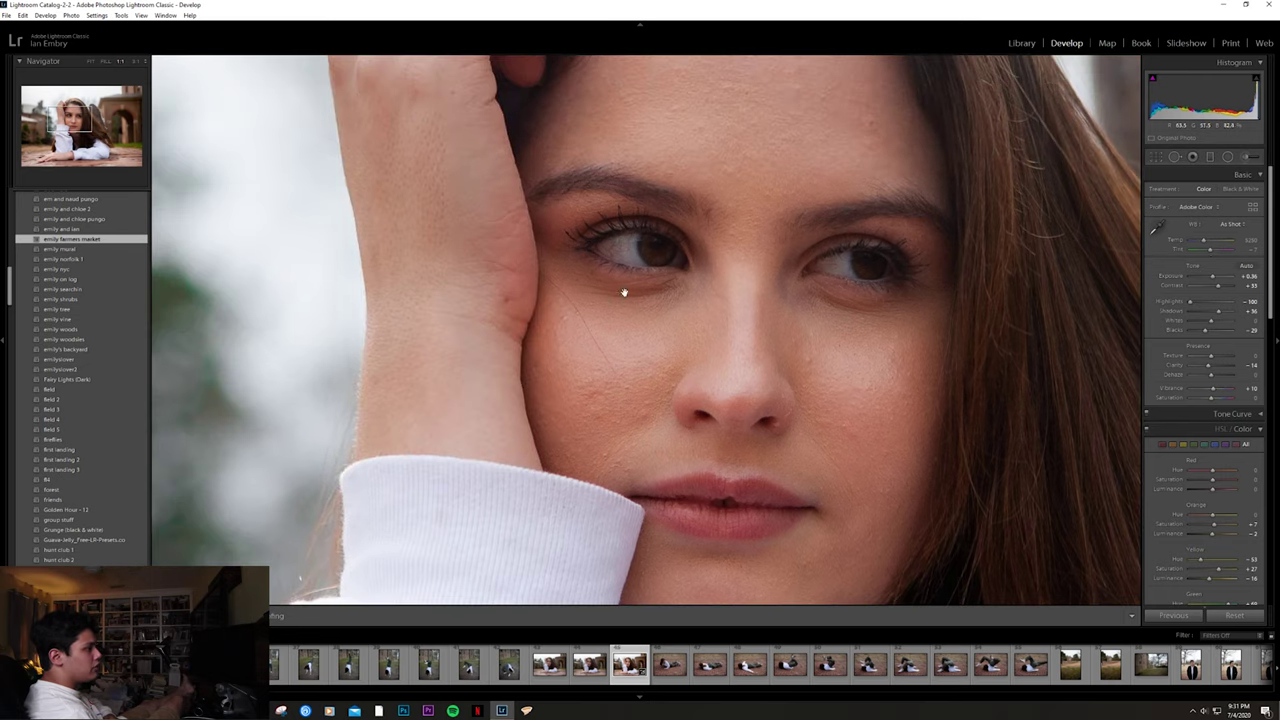
click(697, 273)
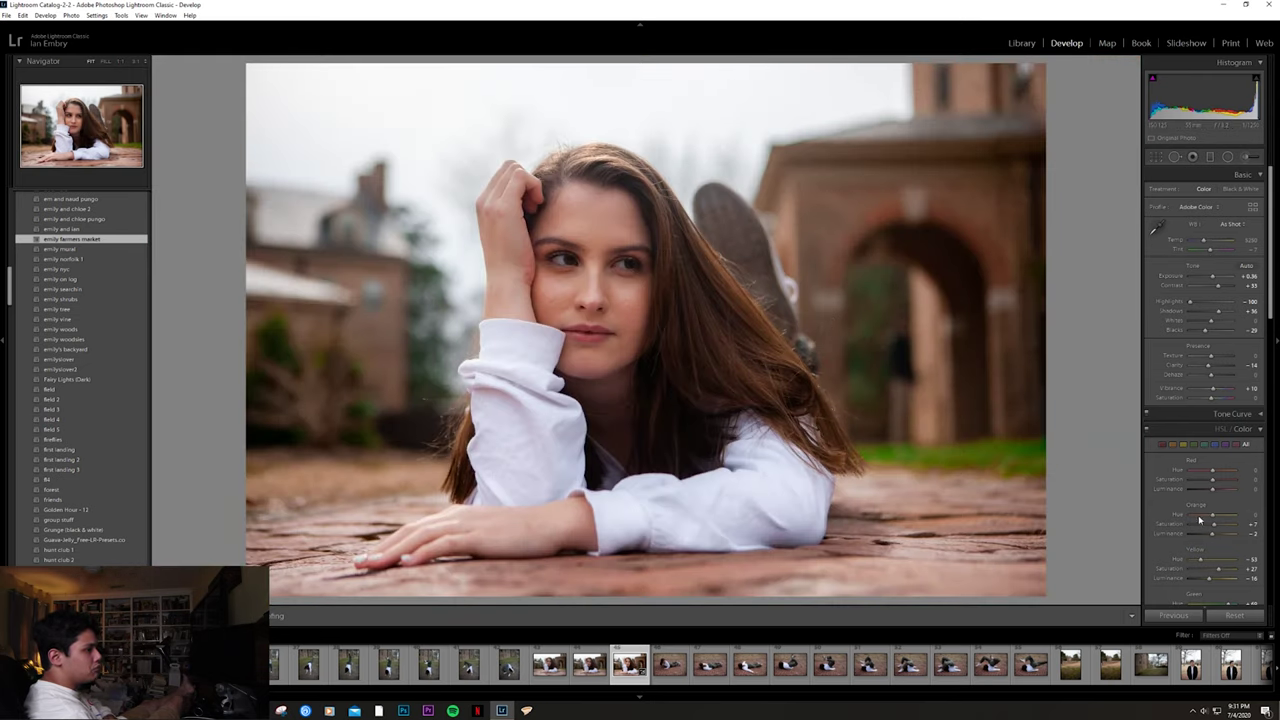
drag(1211, 277, 1218, 281)
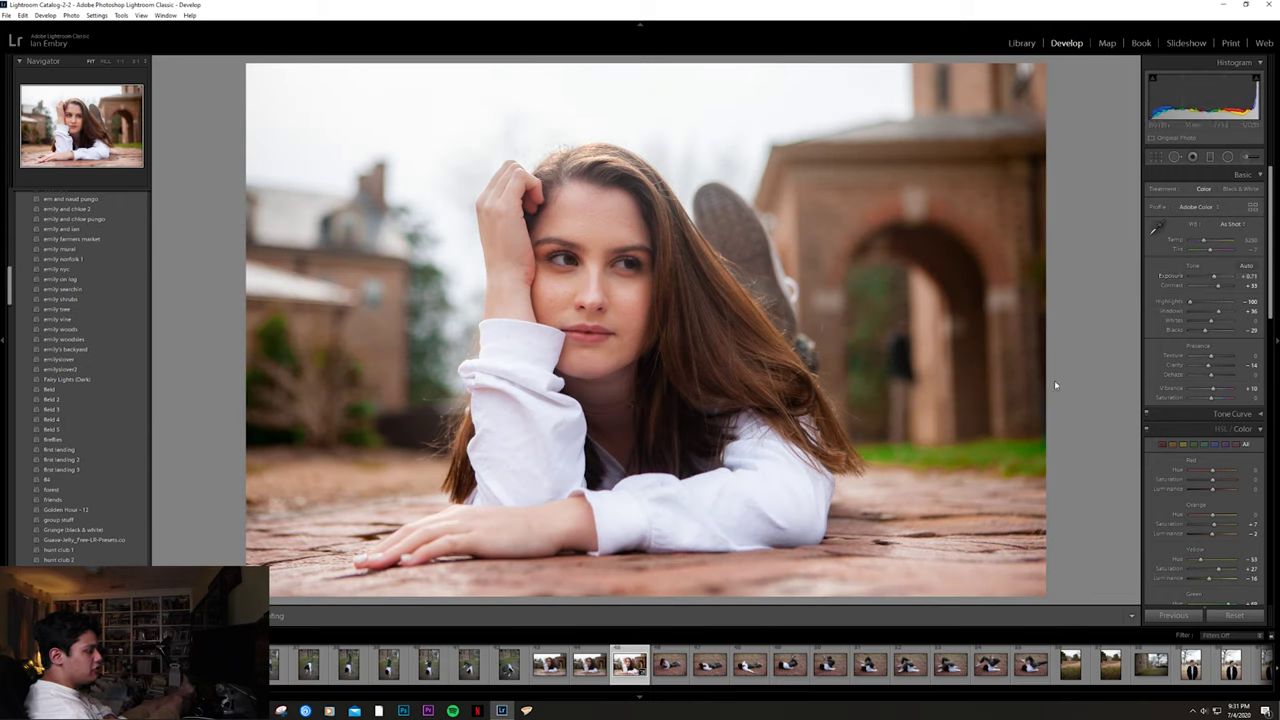
click(601, 258)
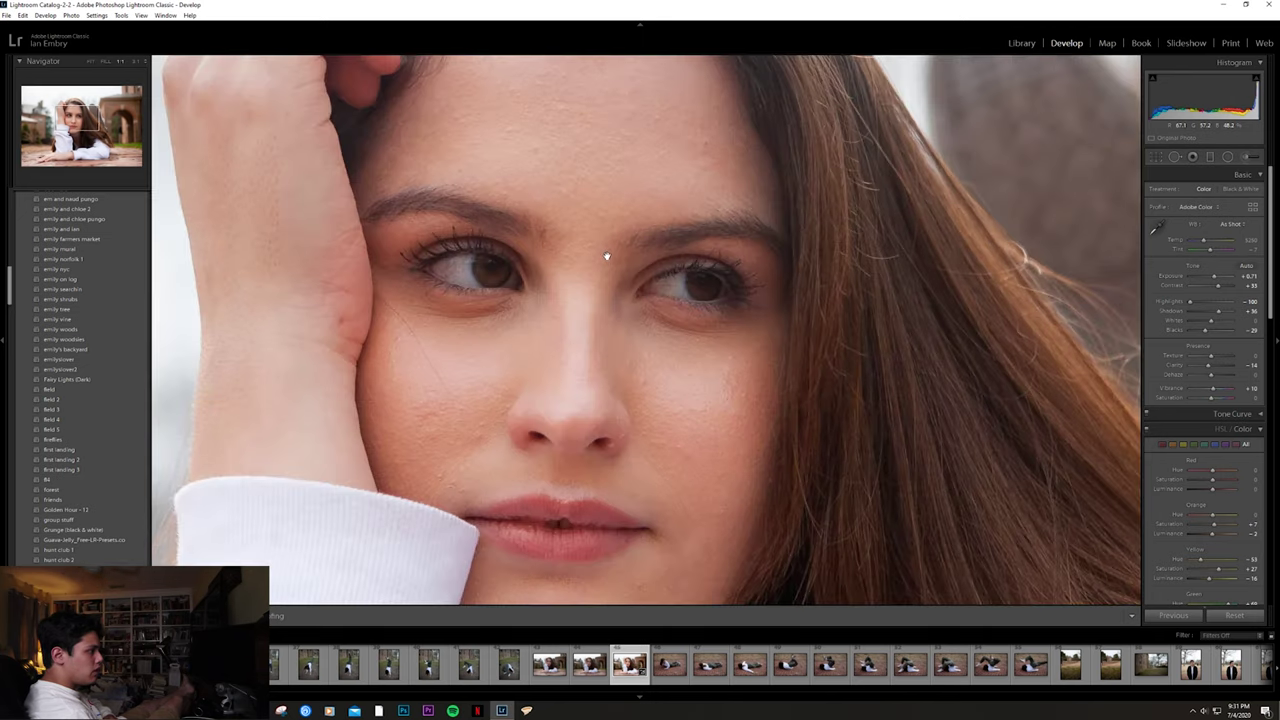
click(607, 258)
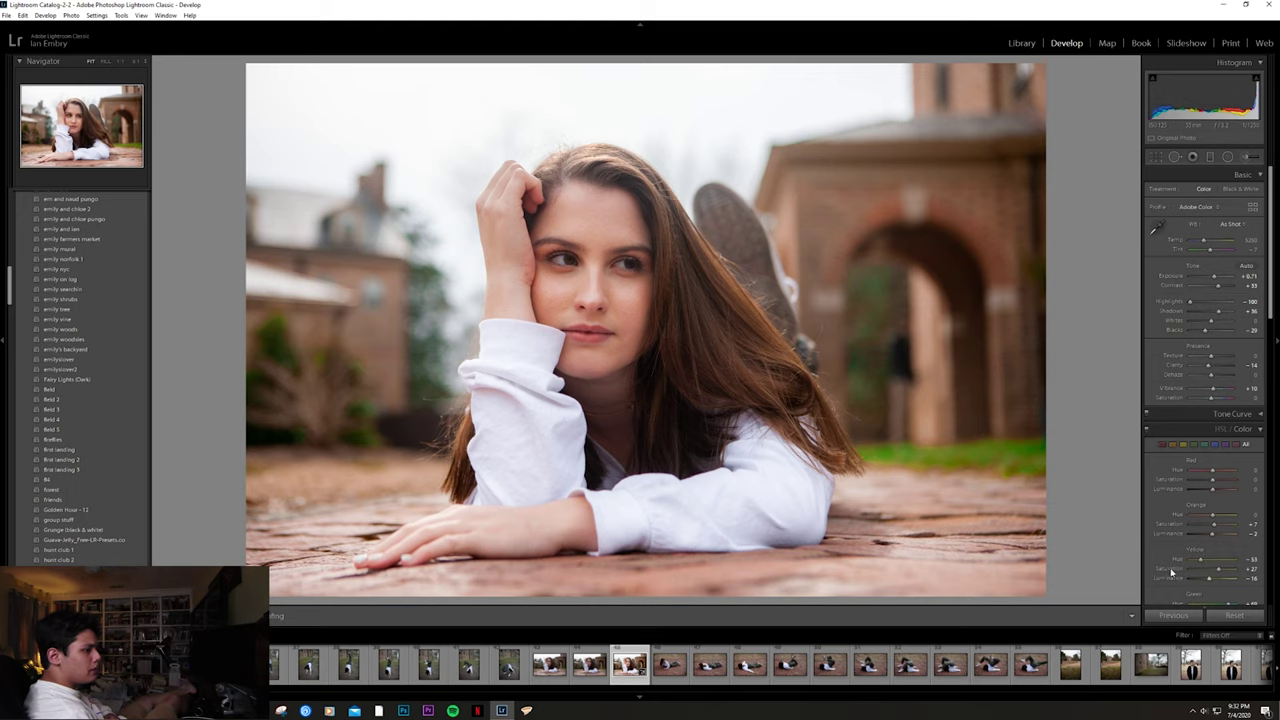
Step: Brighten the reds in the model's skin and the bricks by setting Red Luminance to +16
scroll(1172, 552, down, 2)
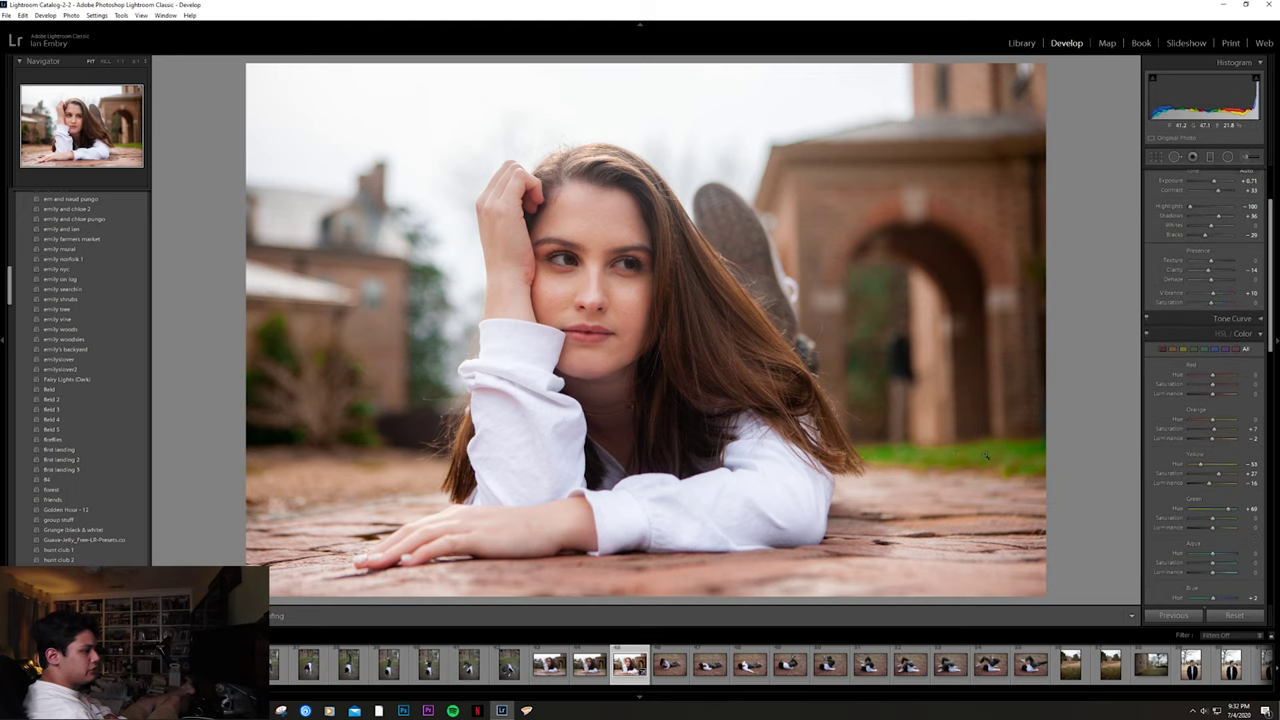
scroll(1212, 502, up, 2)
click(579, 350)
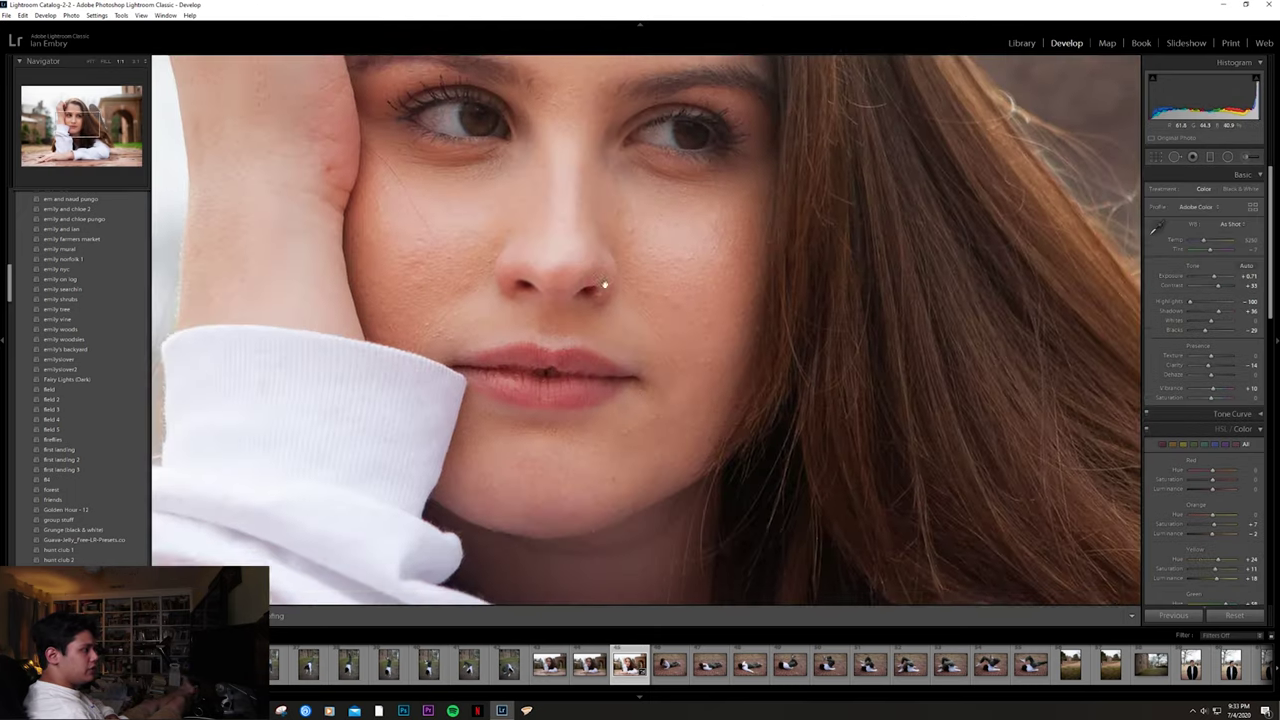
click(616, 316)
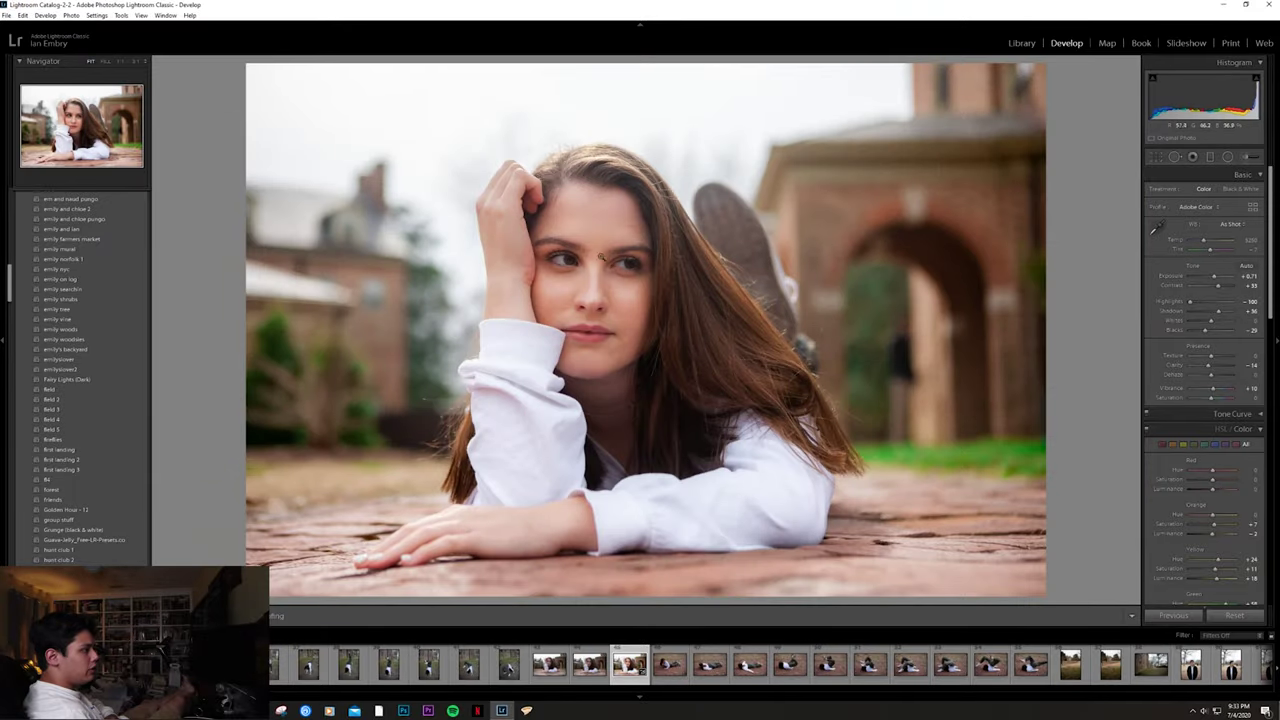
click(551, 334)
drag(551, 334, 758, 348)
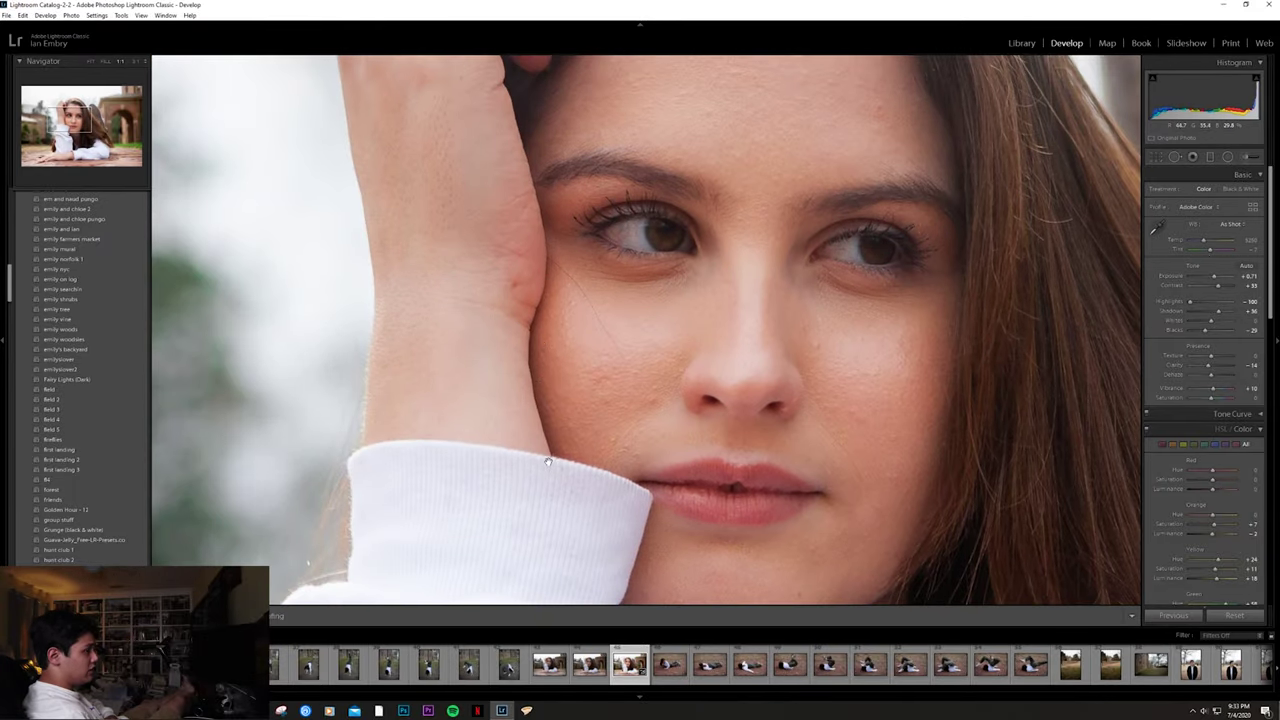
click(923, 400)
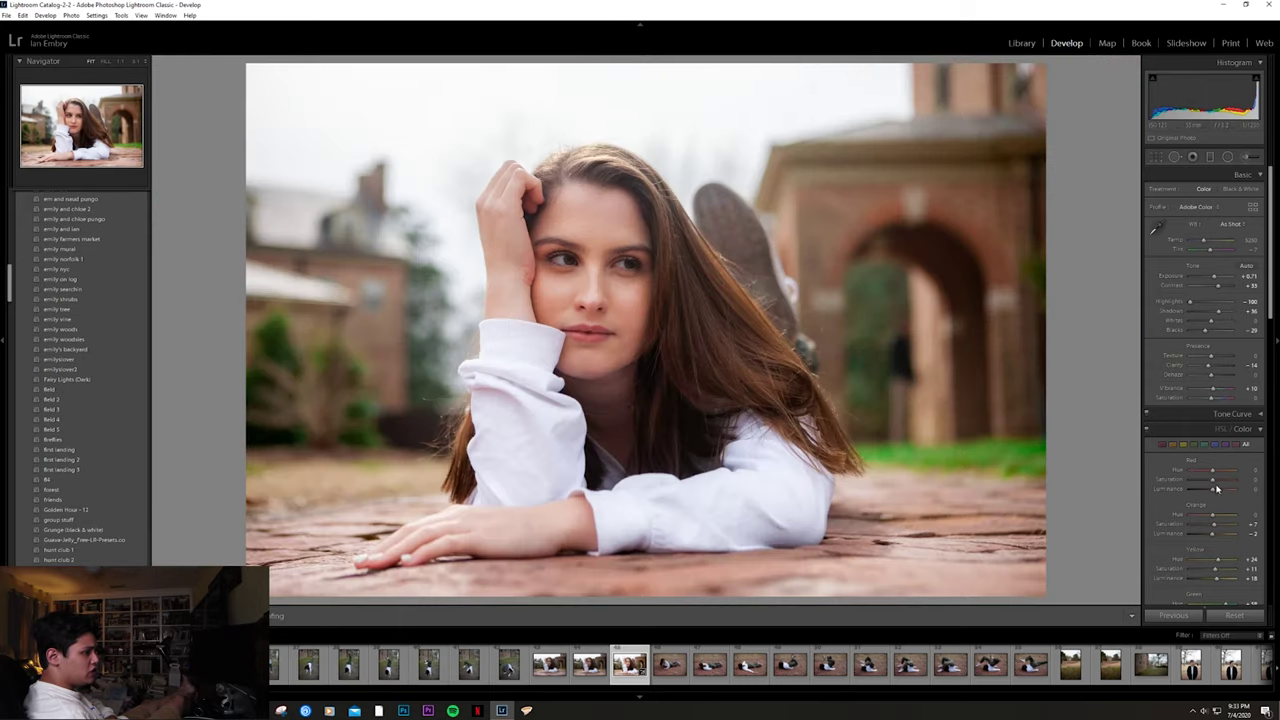
drag(1217, 488, 1217, 492)
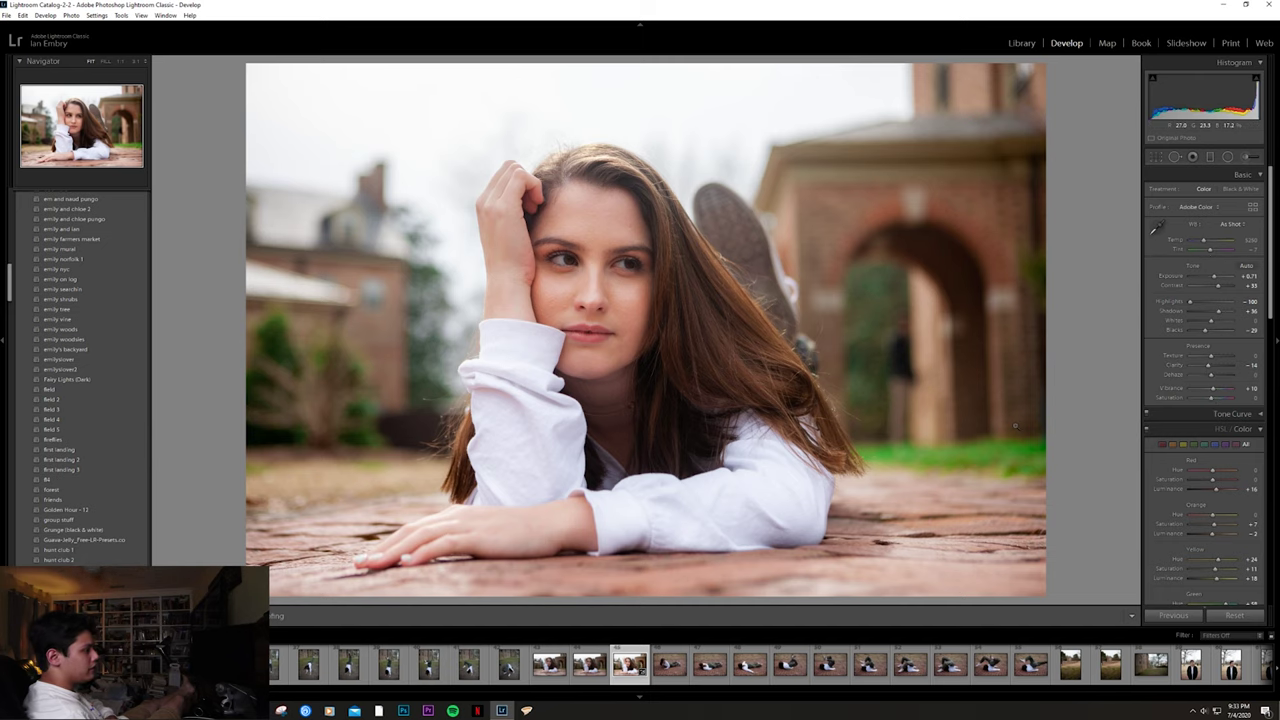
Step: Fit an inverted radial filter around the iris of the eye nearest the model's long hair and set its Exposure to −0.17
key(z)
key(shift+m)
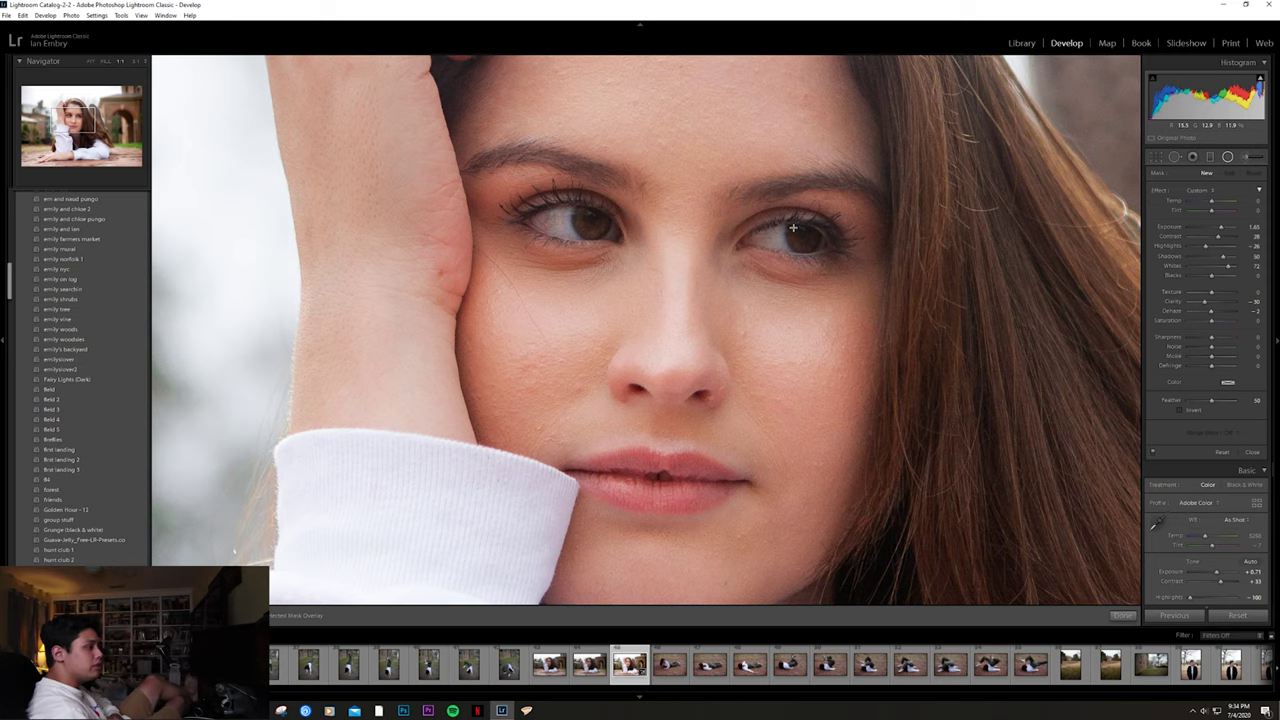
drag(793, 228, 820, 250)
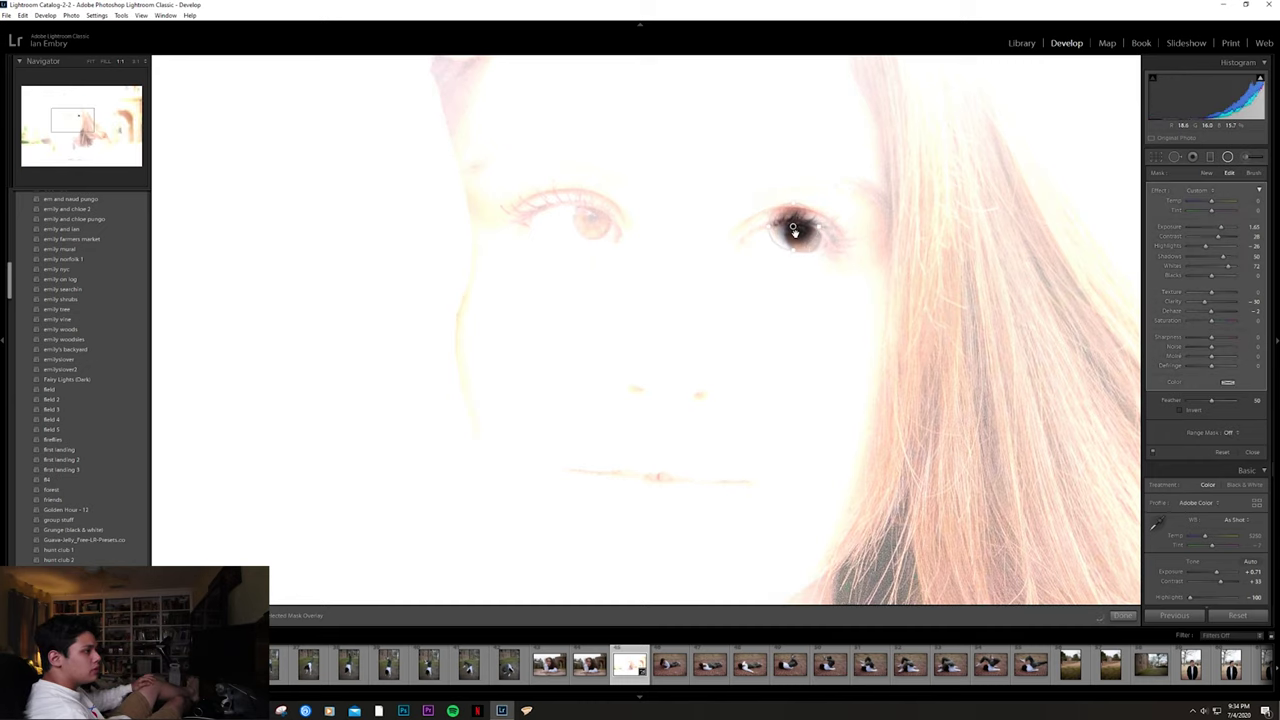
click(1181, 410)
drag(810, 262, 818, 245)
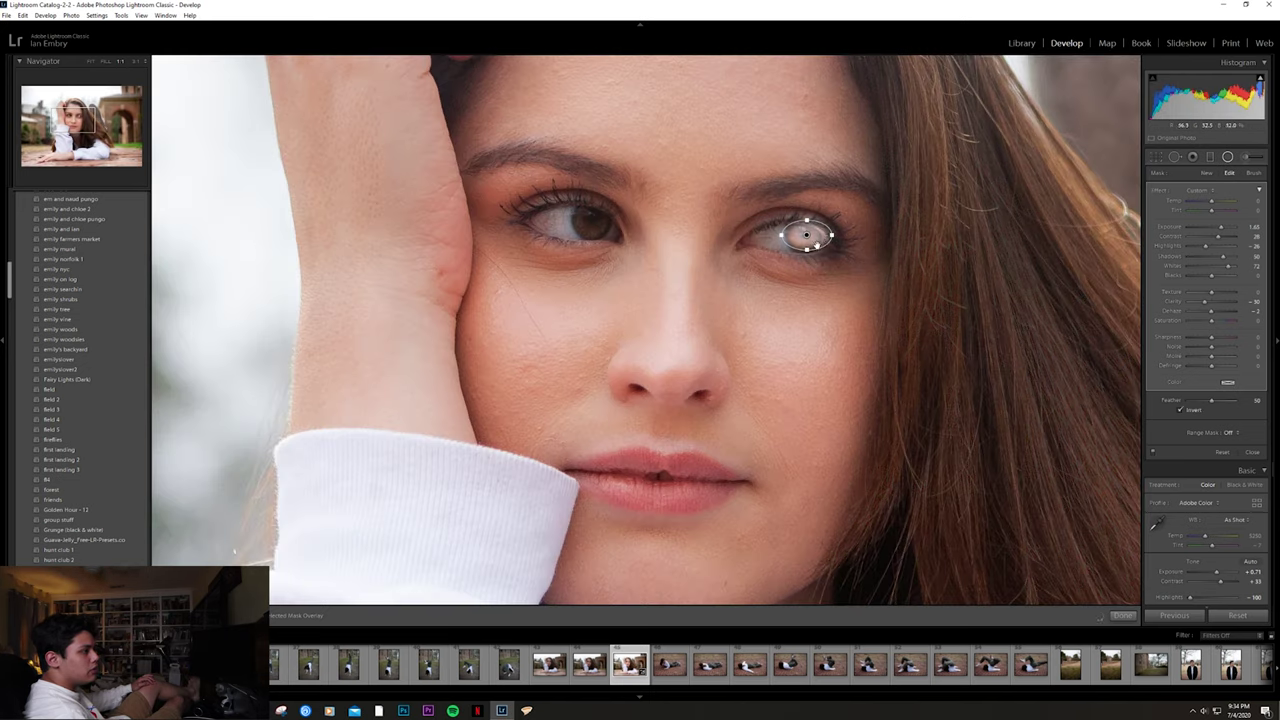
drag(807, 235, 803, 240)
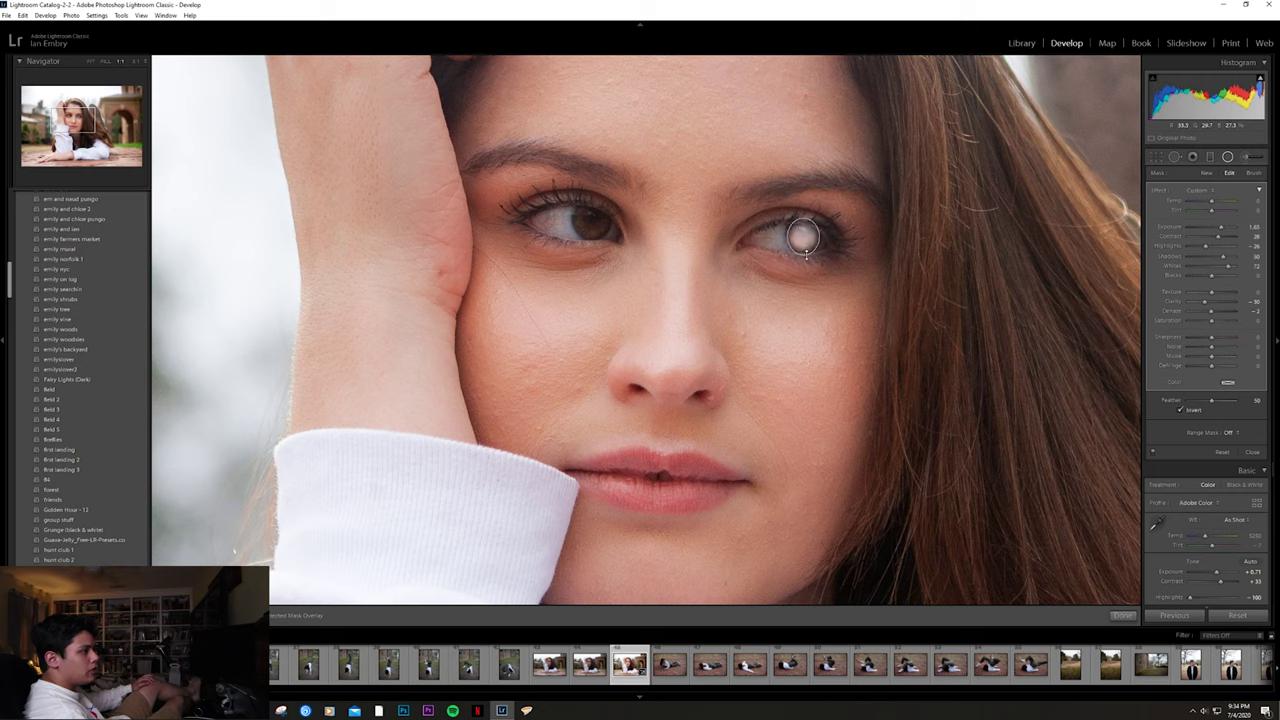
drag(802, 236, 805, 237)
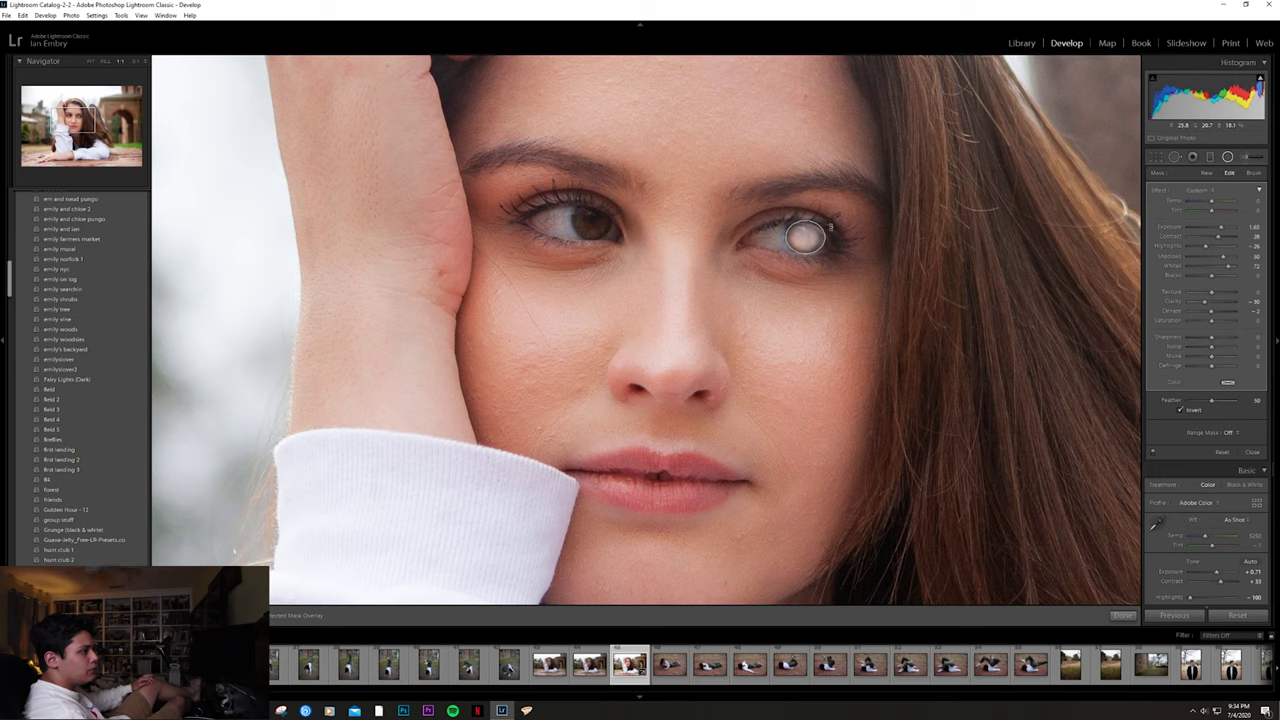
drag(1221, 228, 1211, 230)
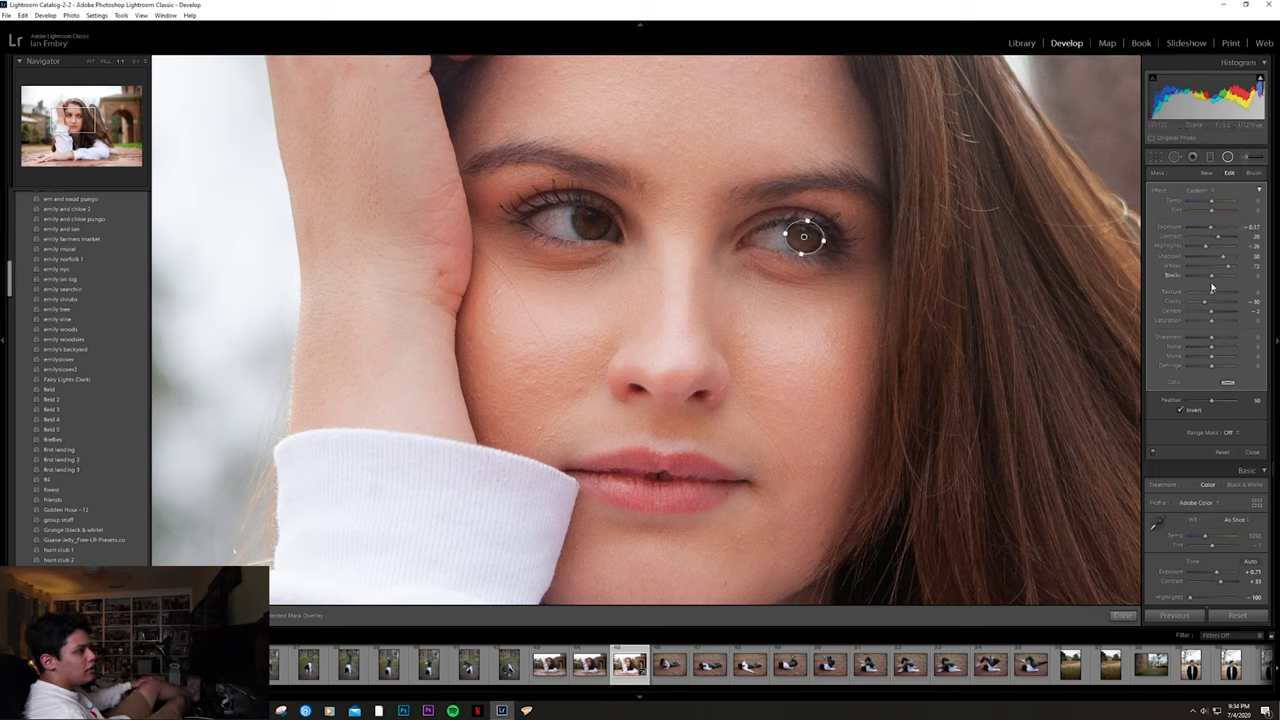
Step: Set Blacks to −20 on the second iris's radial filter, finish the filter edit and check the eyes at both zoom levels
drag(1215, 279, 1208, 281)
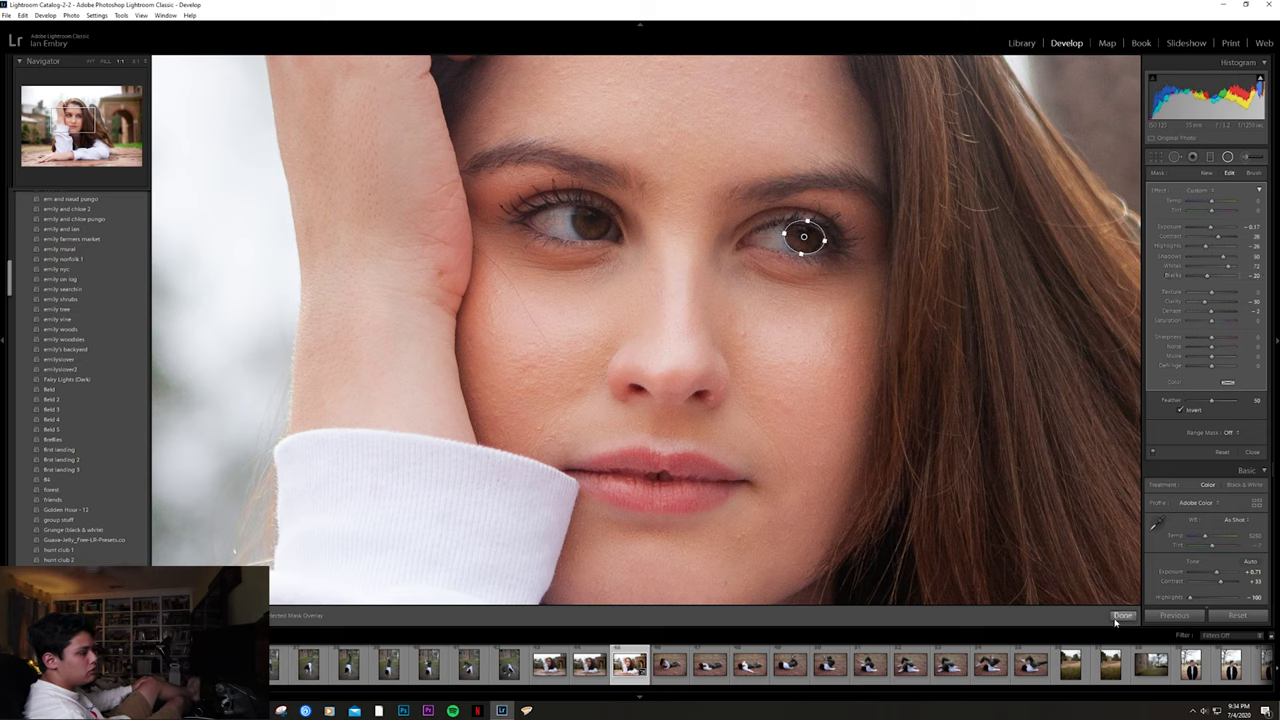
key(shift+m)
key(z)
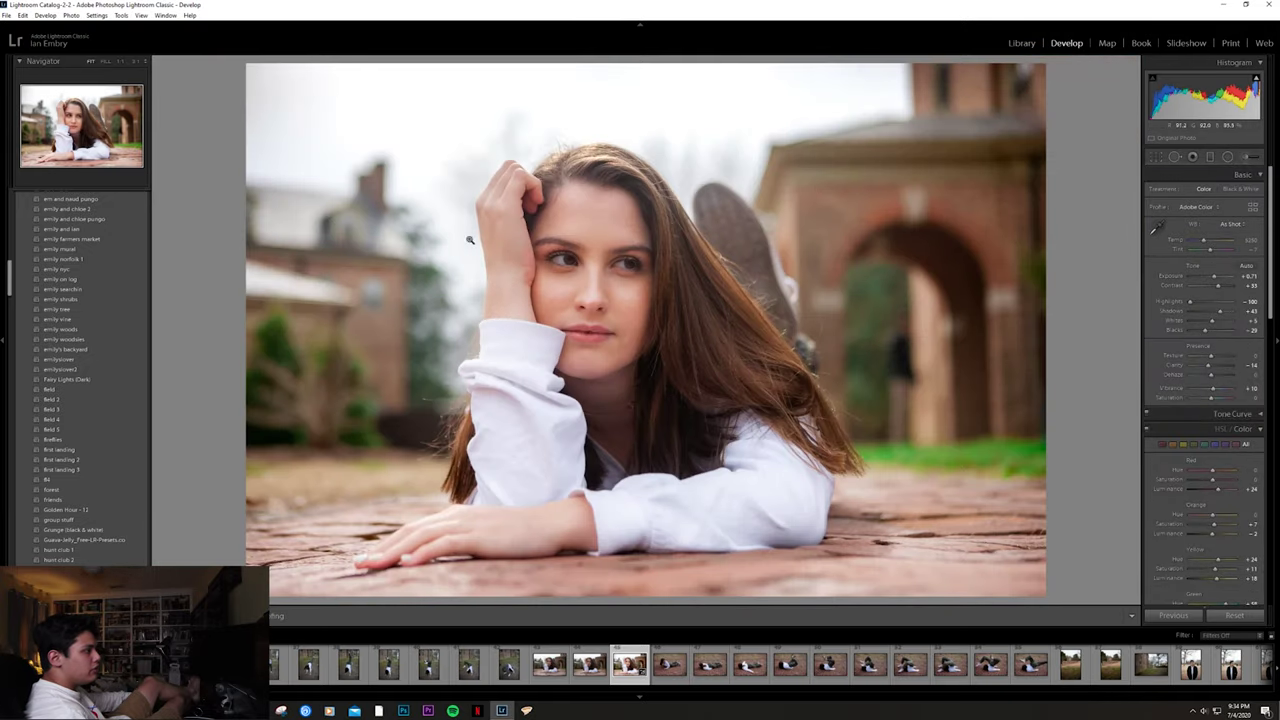
key(z)
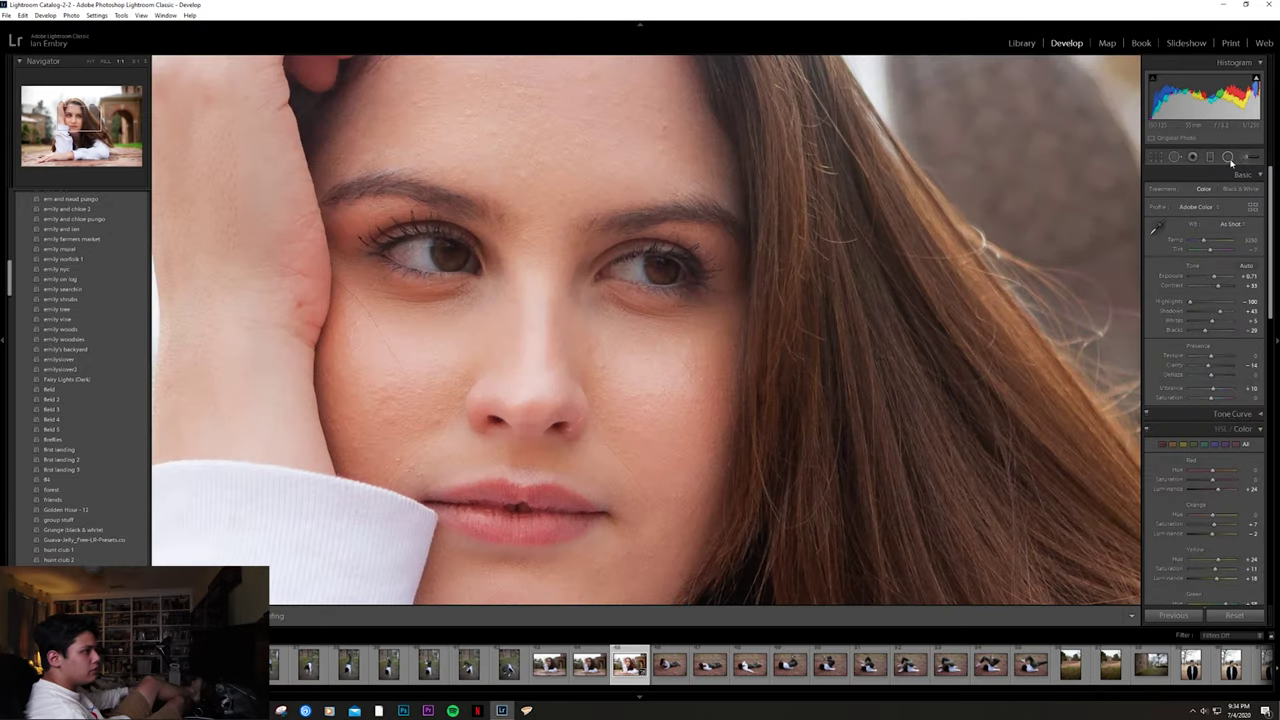
key(shift+m)
click(1122, 615)
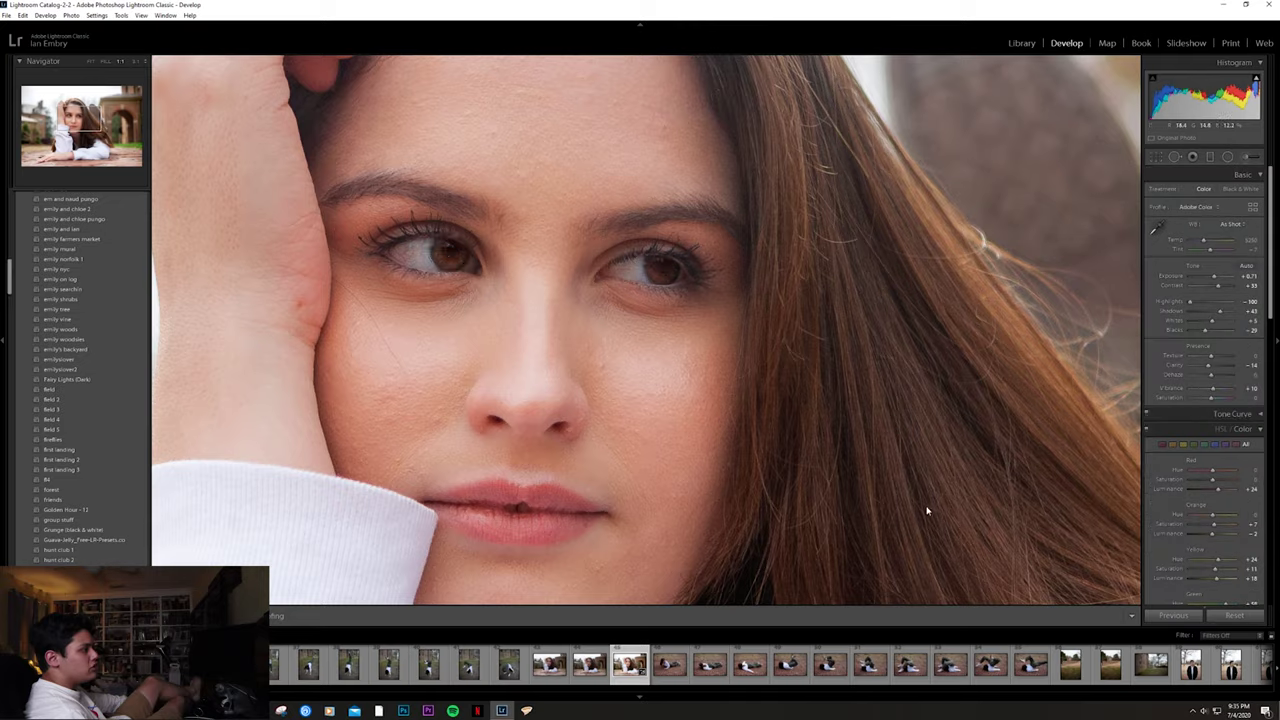
click(925, 508)
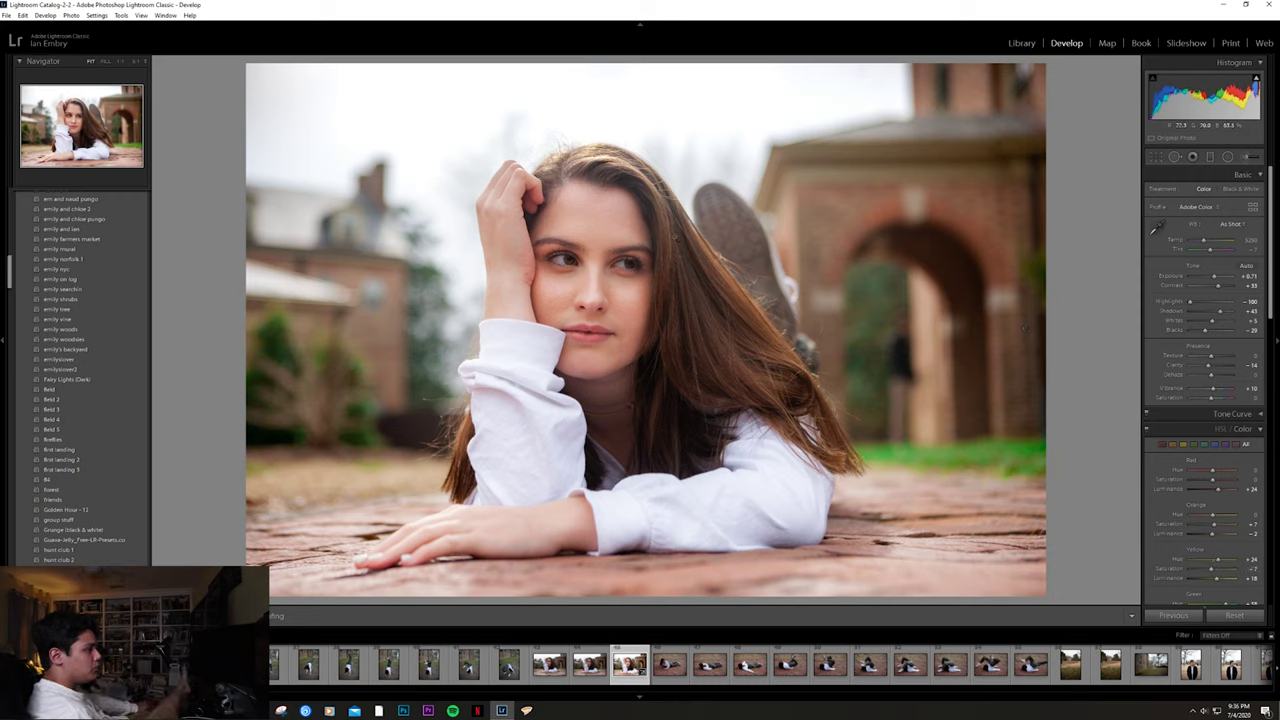
Step: Reset all edits on the brick-pavement portrait to compare it with the original, and undo the reset
click(1228, 617)
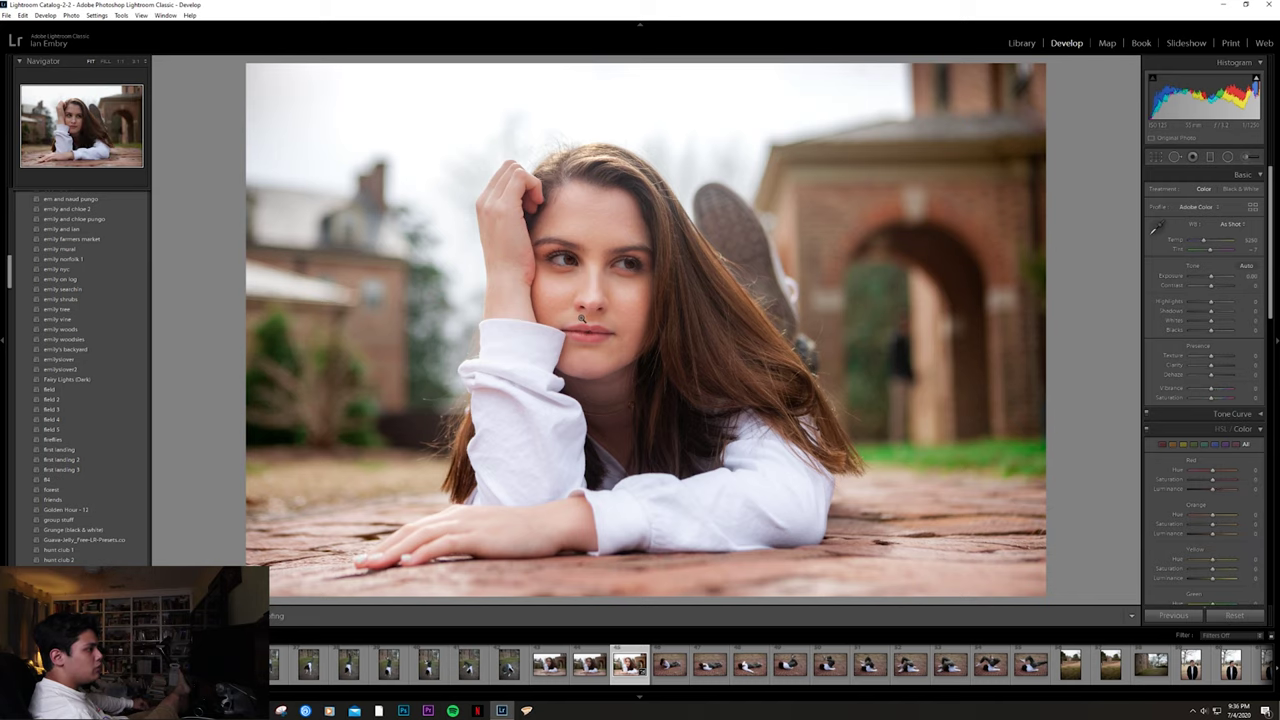
click(23, 15)
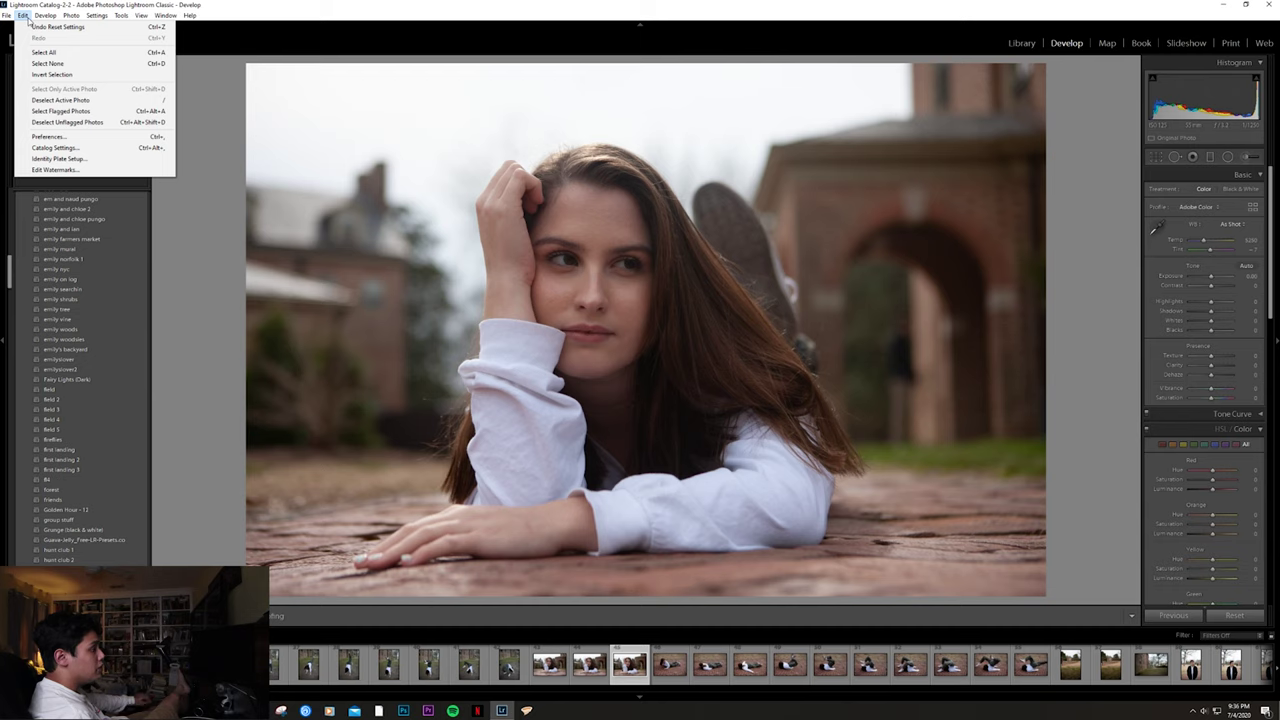
click(42, 27)
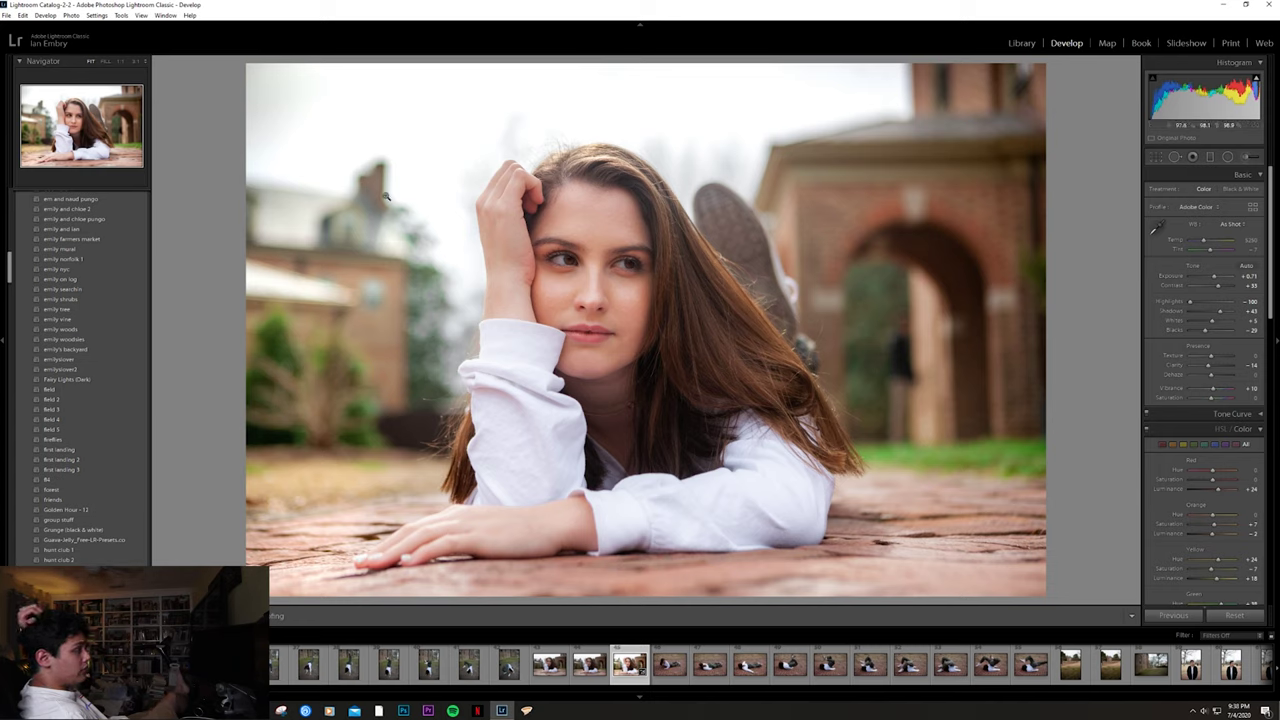
Step: Save the portrait's current settings as a new develop preset named with the model's first name followed by williamsburg
click(20, 16)
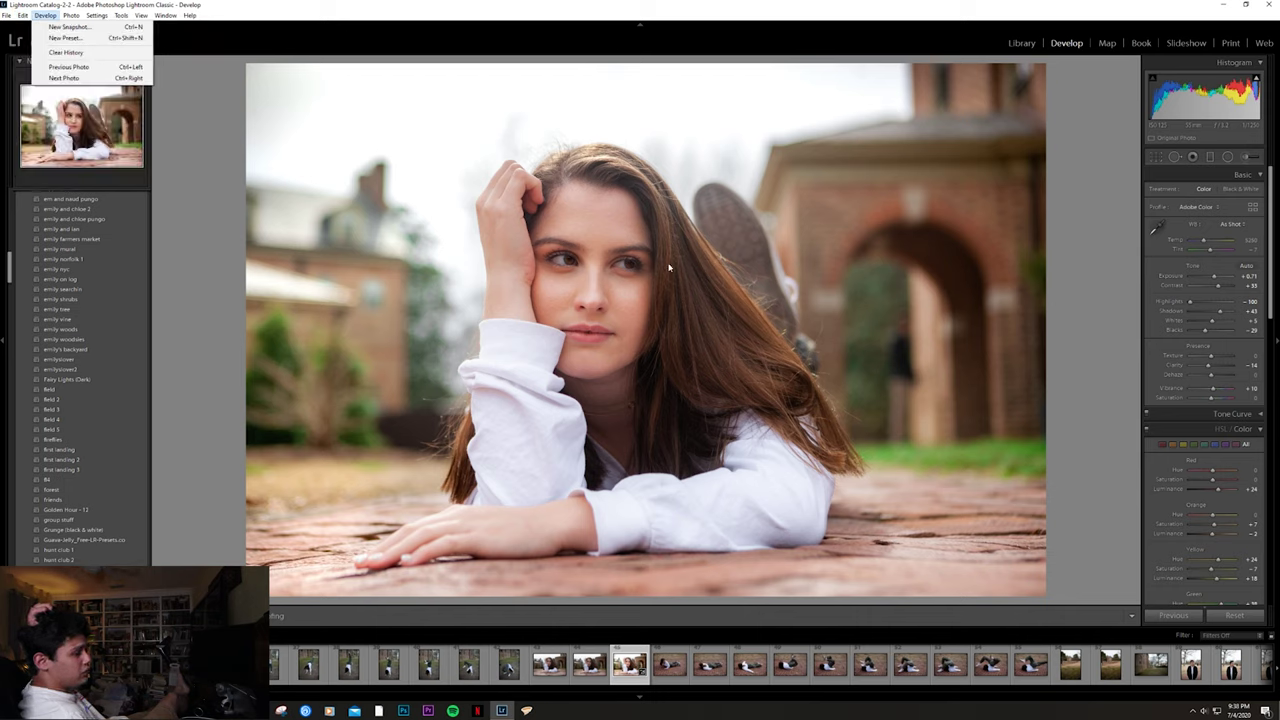
click(86, 39)
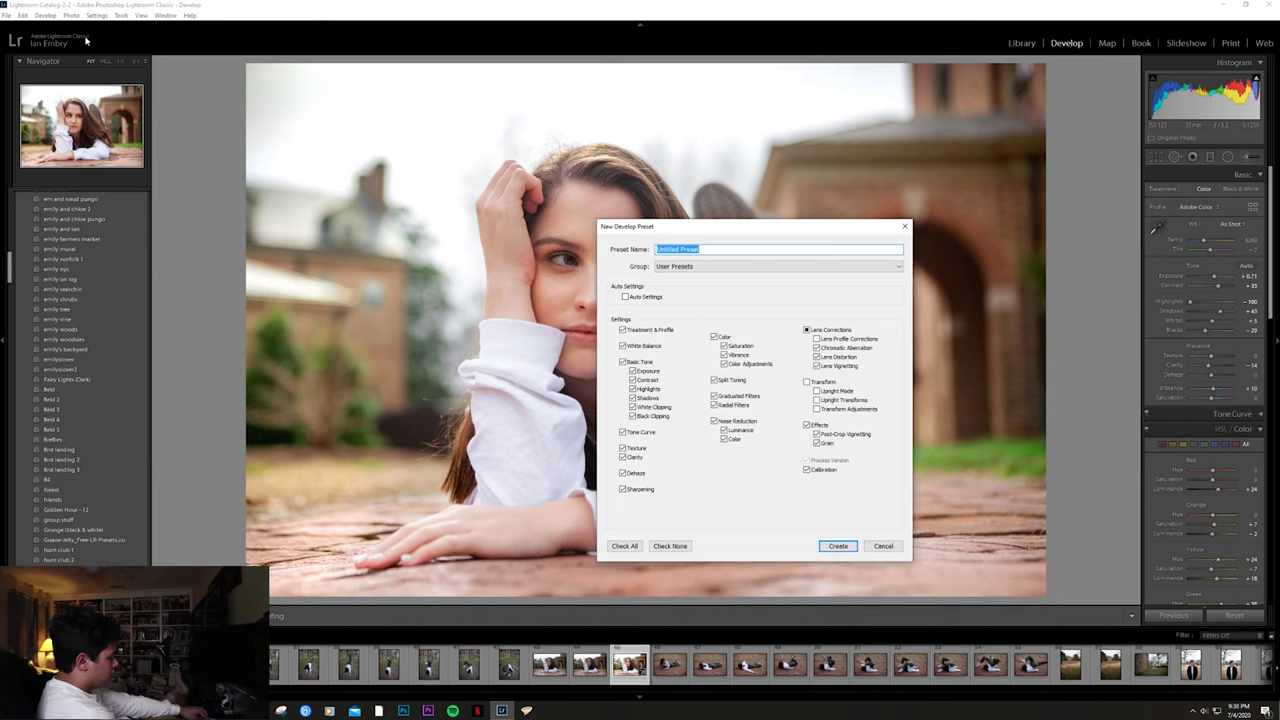
text(chloe williamsburg)
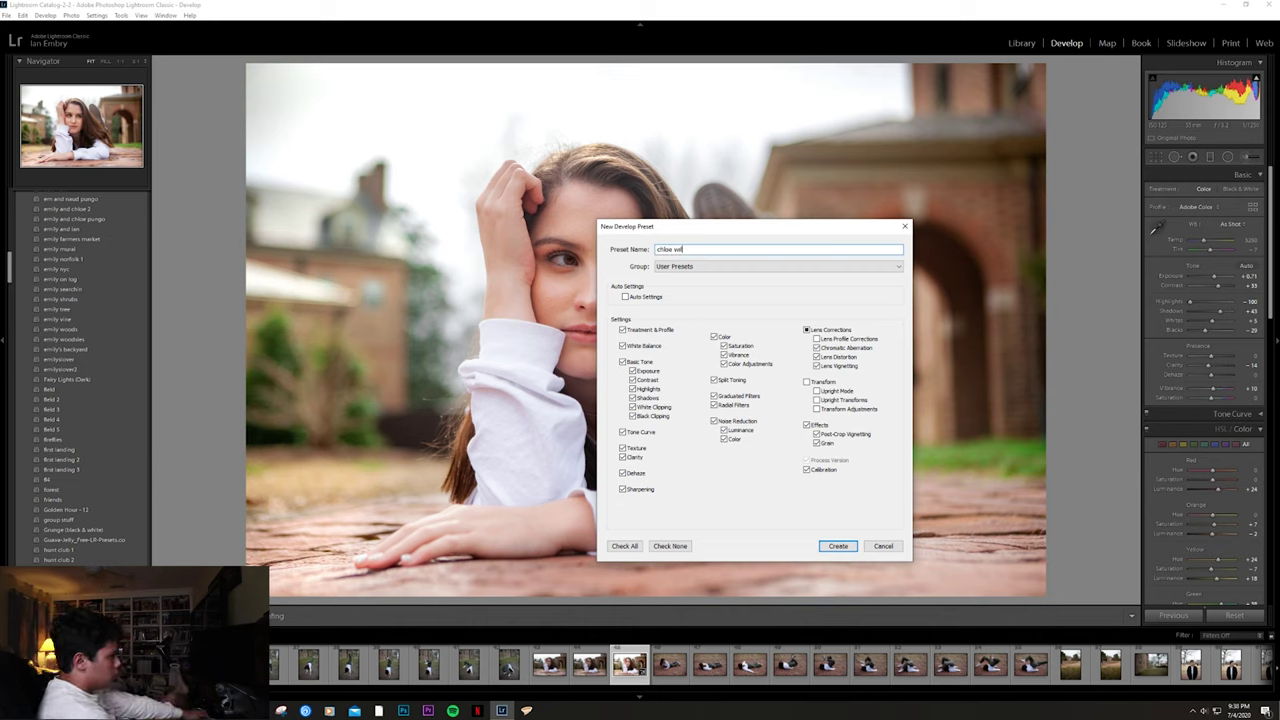
key(BackSpace)
key(BackSpace)
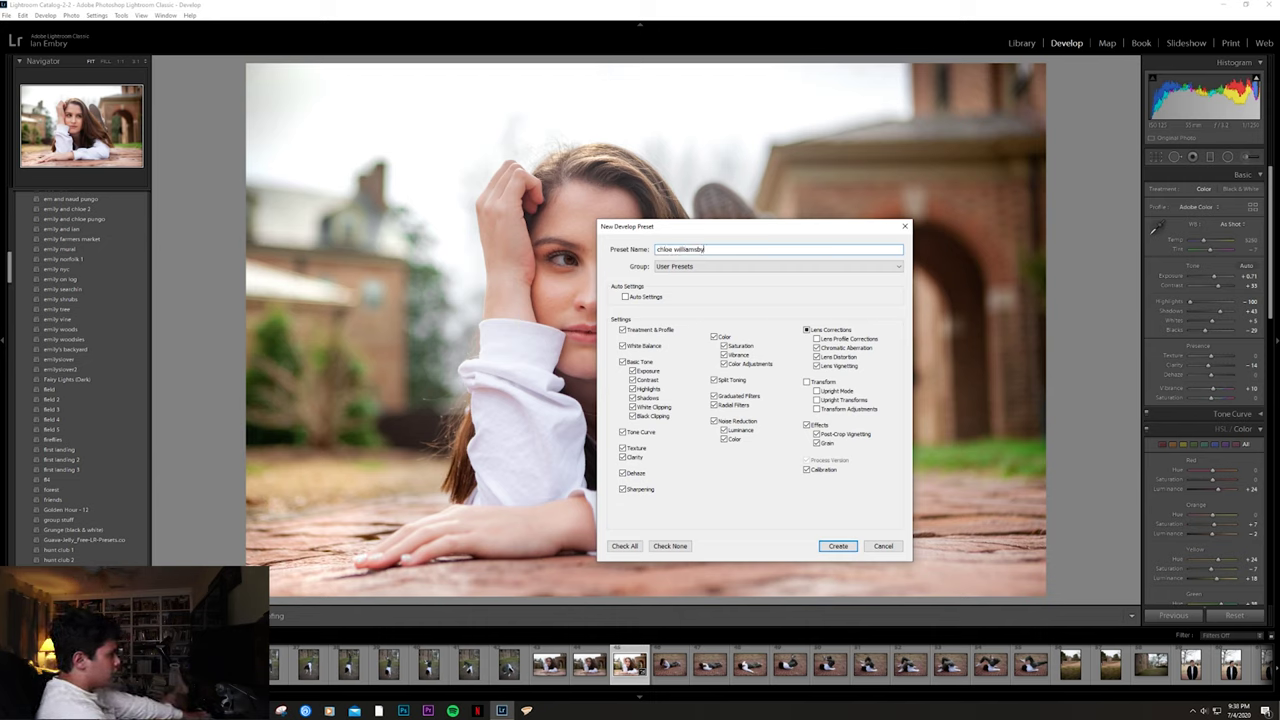
key(Return)
Step: Open the neighbouring unedited brick-pavement portrait, in which the model faces the camera, for developing
key(g)
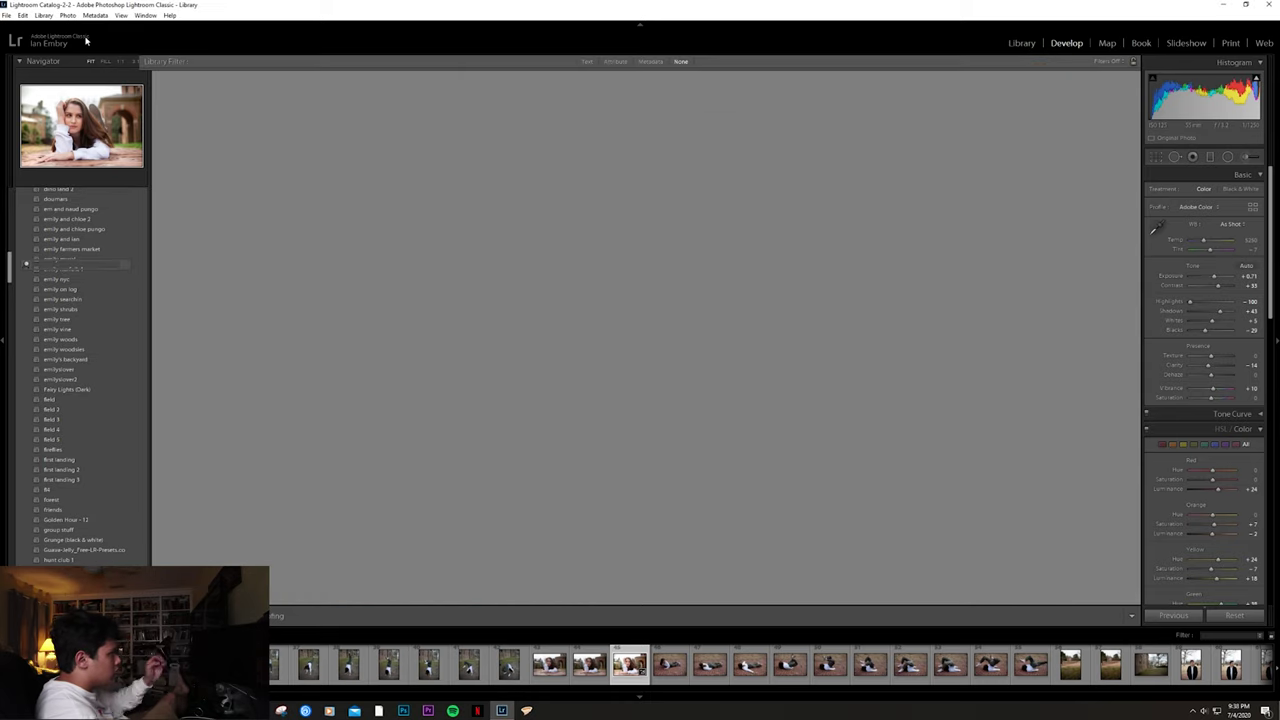
click(755, 128)
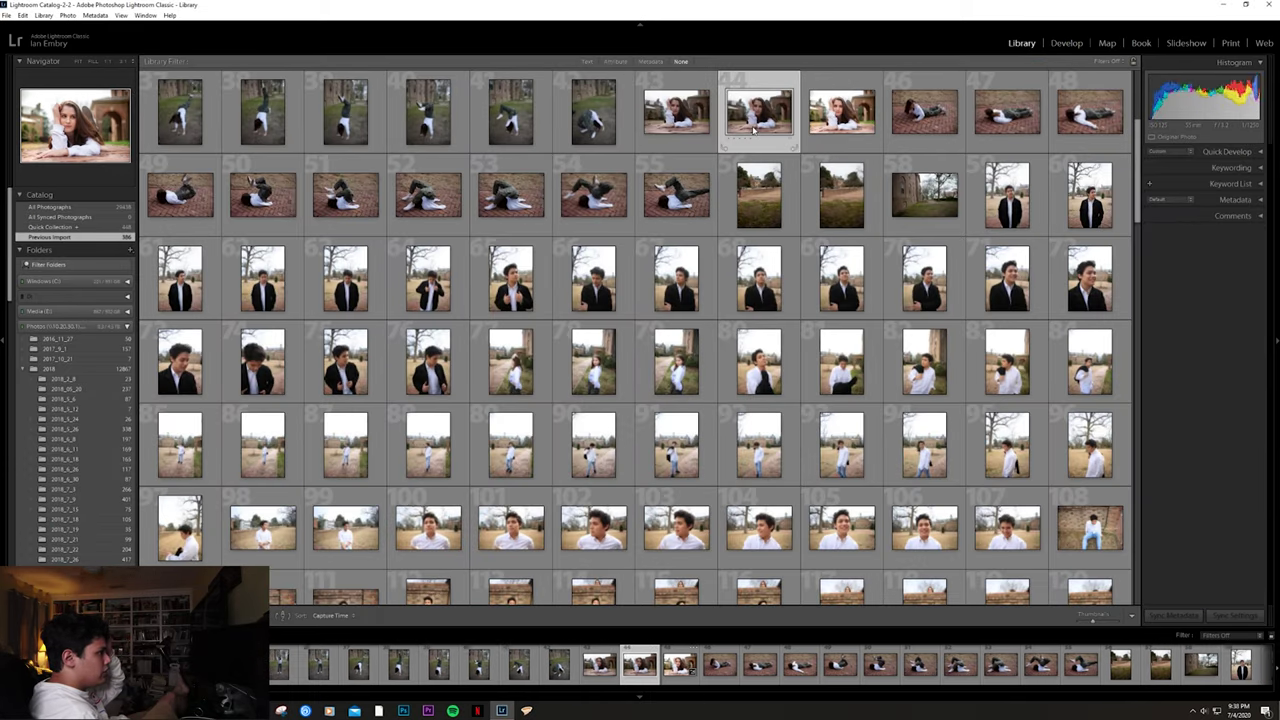
double_click(755, 128)
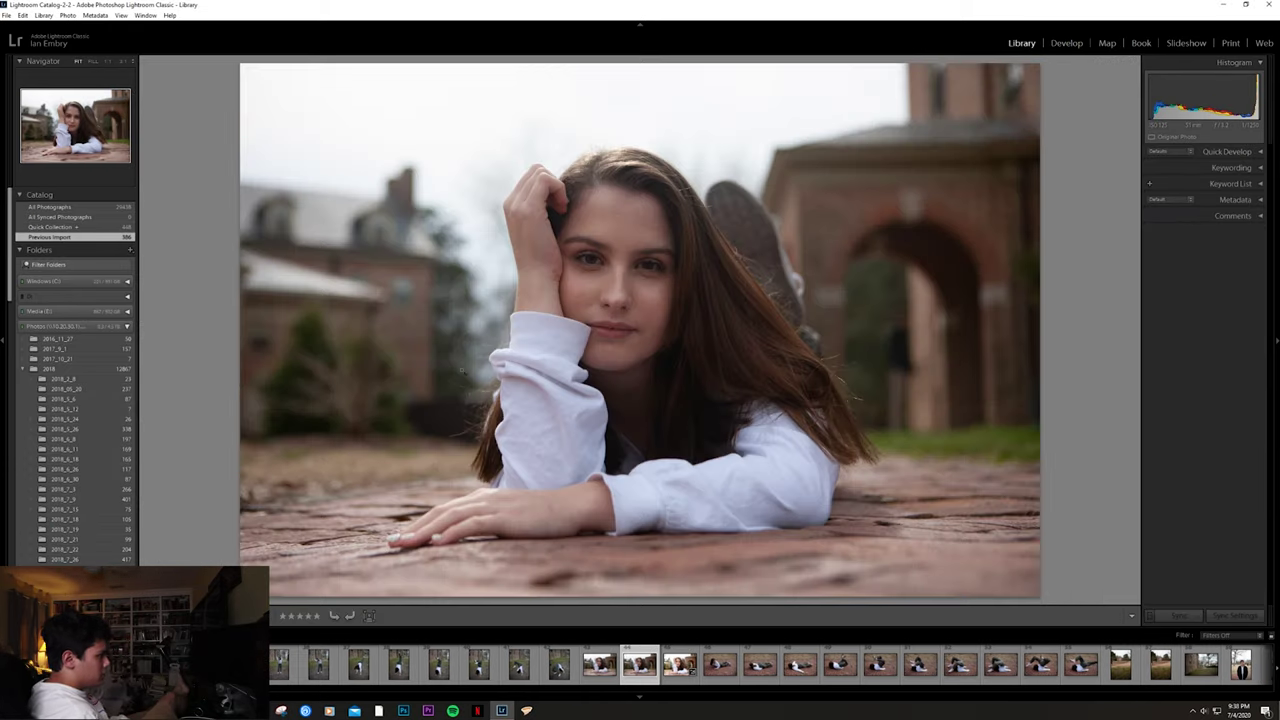
click(1068, 44)
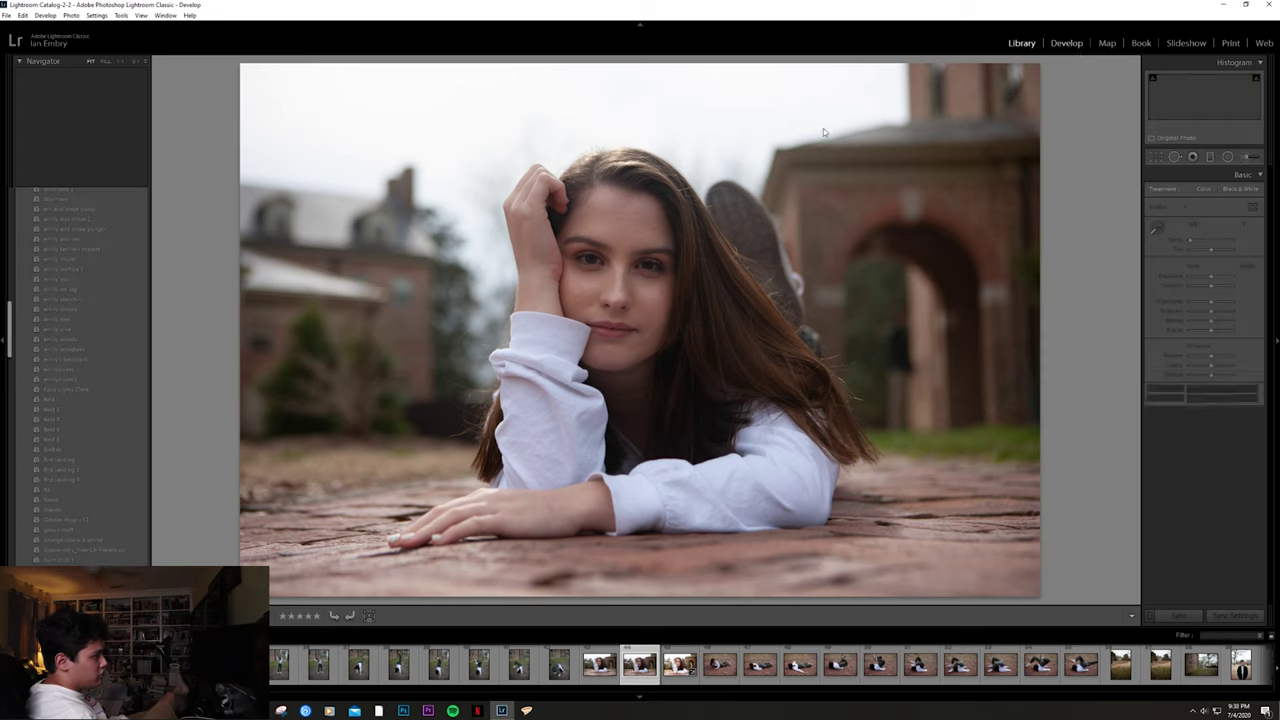
Step: Apply the newly saved williamsburg preset to the camera-facing portrait
scroll(100, 390, up, 10)
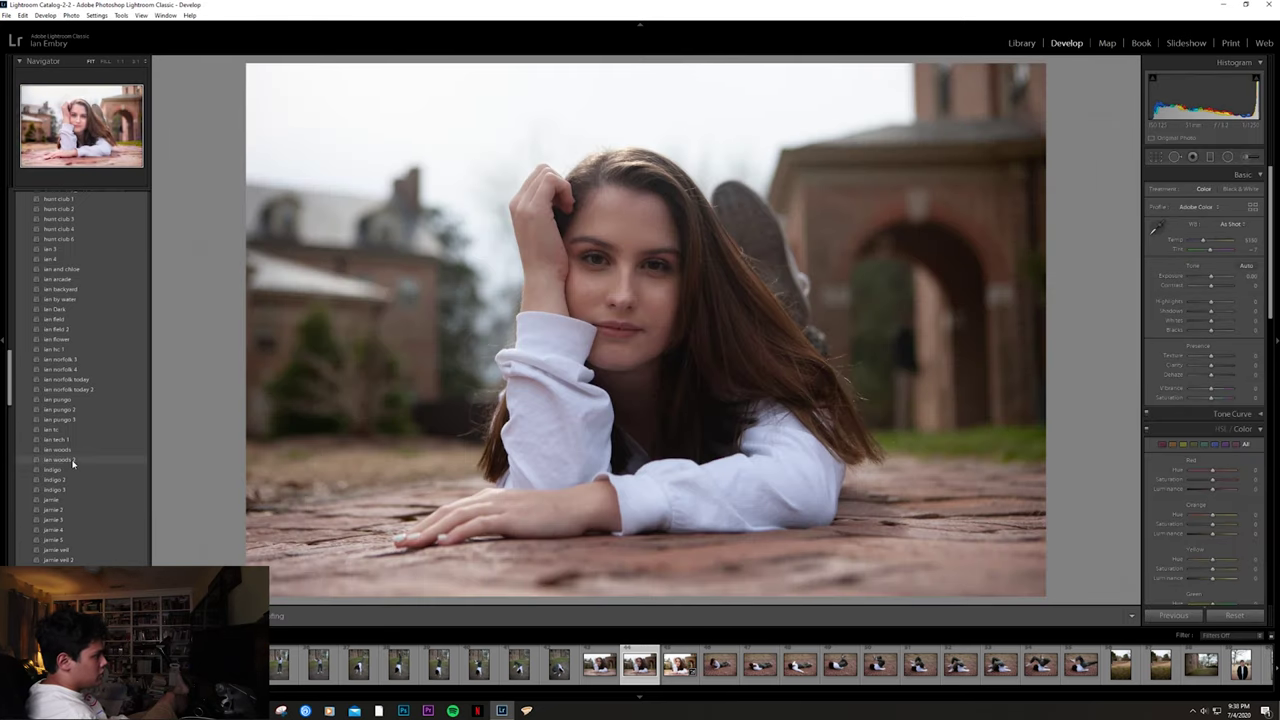
click(85, 430)
scroll(86, 420, up, 5)
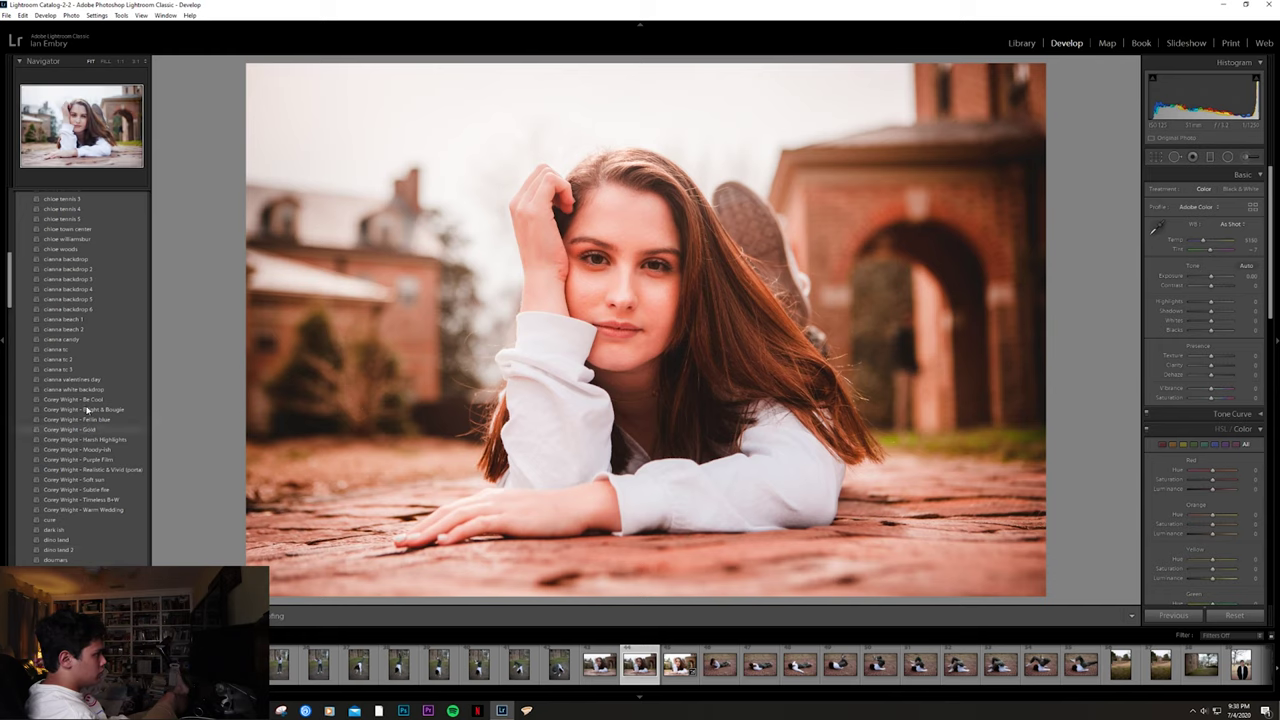
click(84, 238)
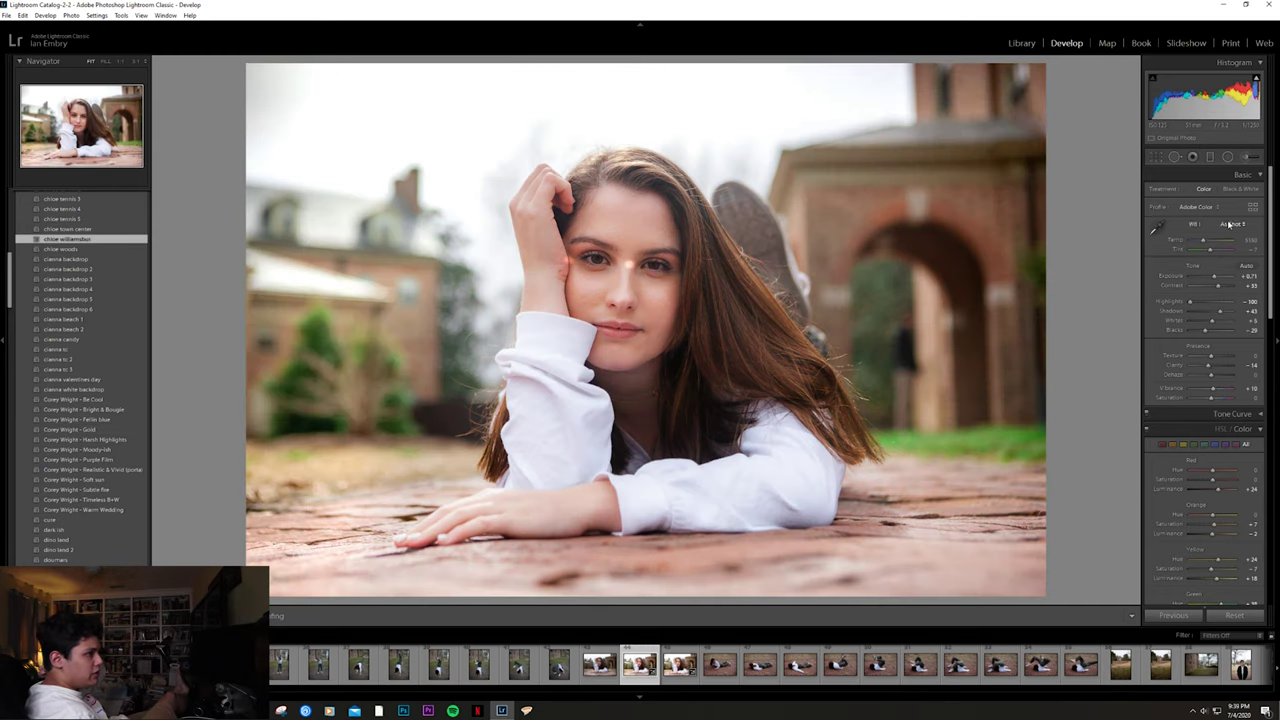
Step: Move the preset's misplaced radial filters onto the irises of both eyes in the camera-facing portrait
click(1228, 157)
drag(637, 275, 629, 263)
click(1122, 615)
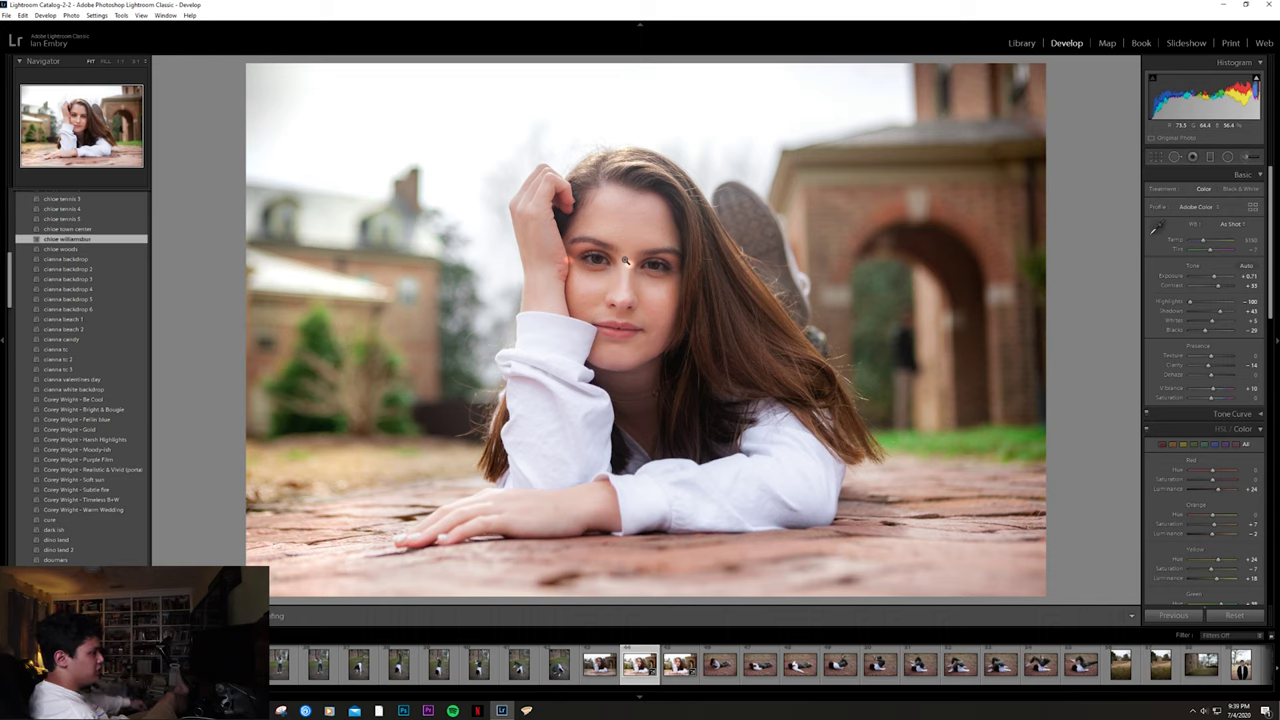
click(625, 262)
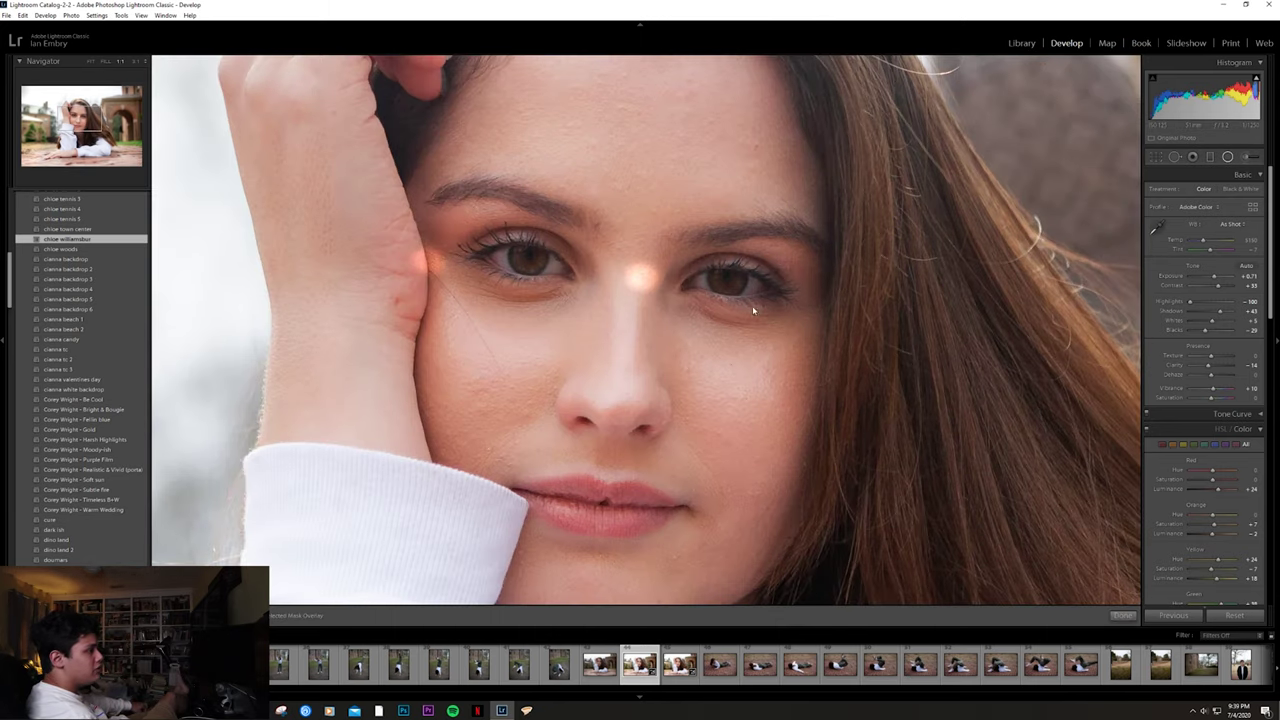
click(1228, 157)
click(641, 277)
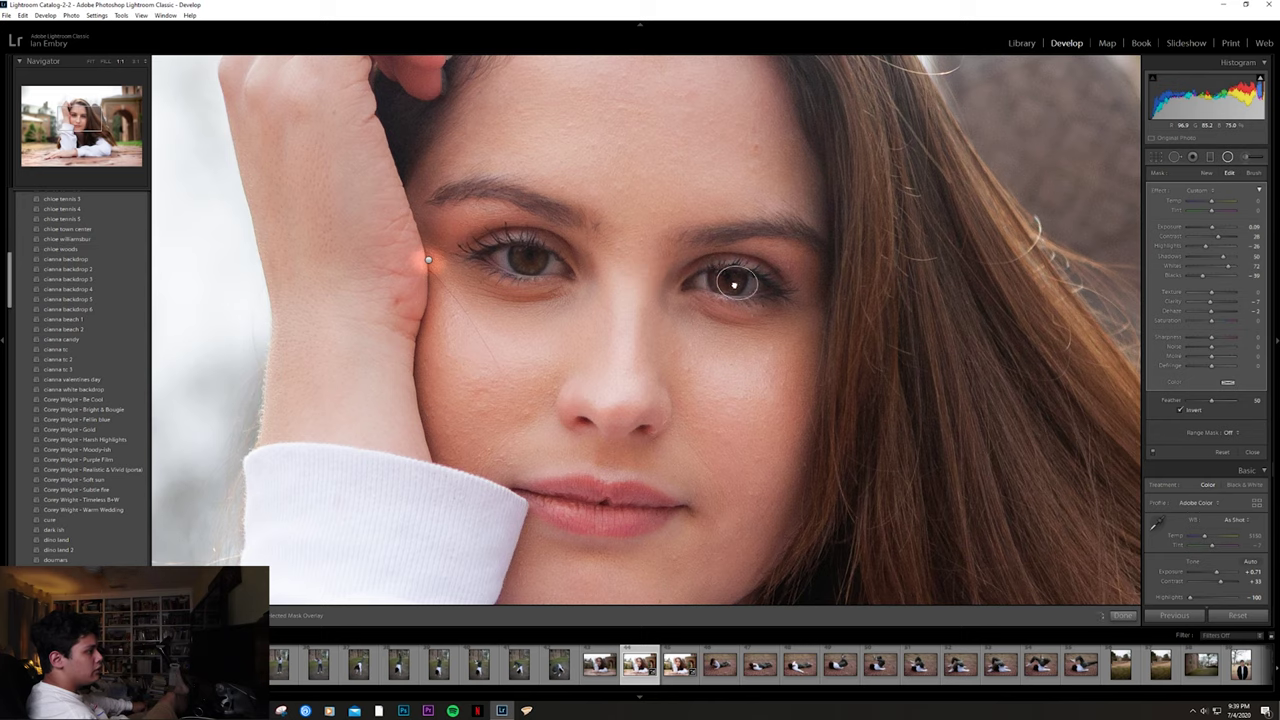
key(z)
click(1122, 615)
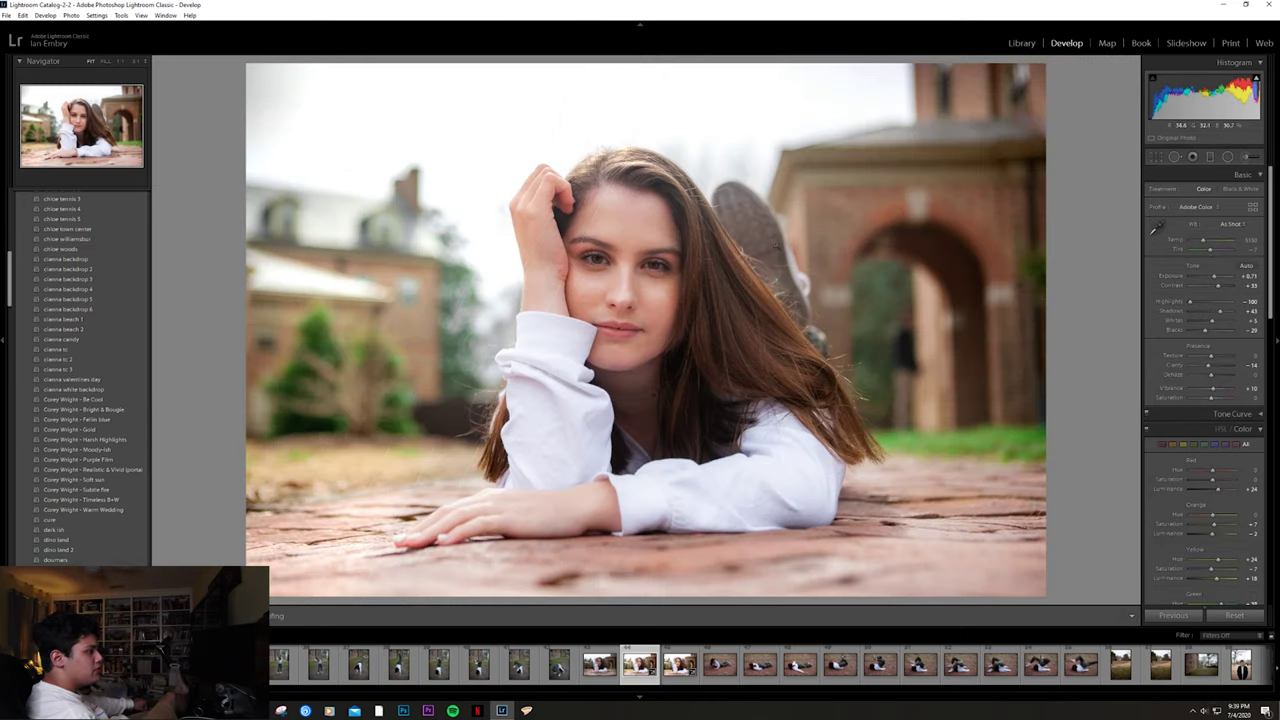
Step: Compare the camera-facing portrait with the previously edited one, and crop it slightly tighter on all sides
click(668, 676)
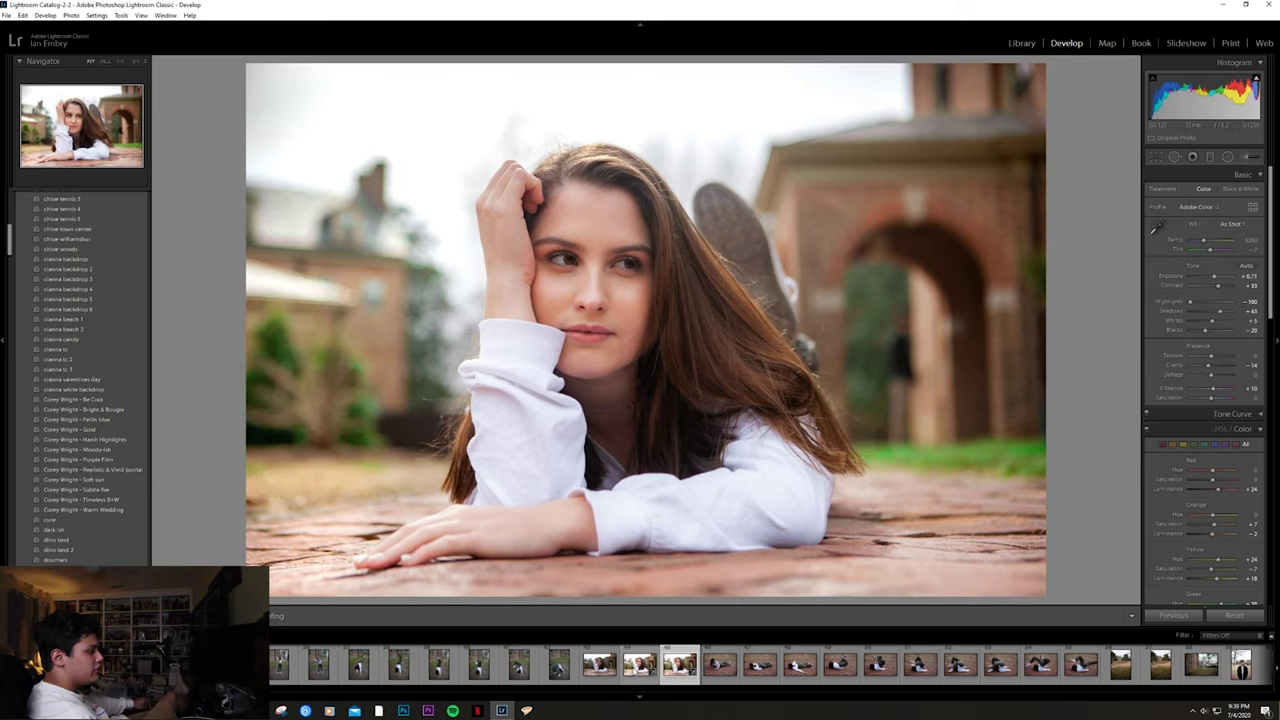
click(638, 668)
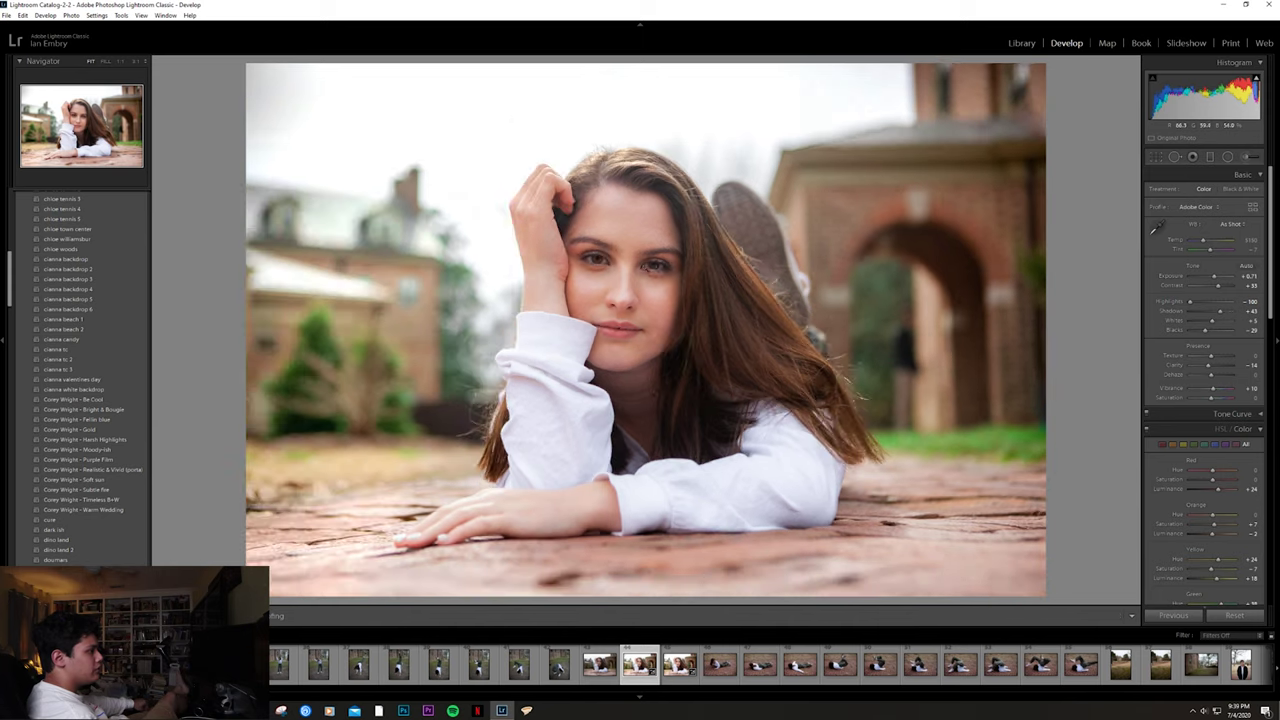
key(r)
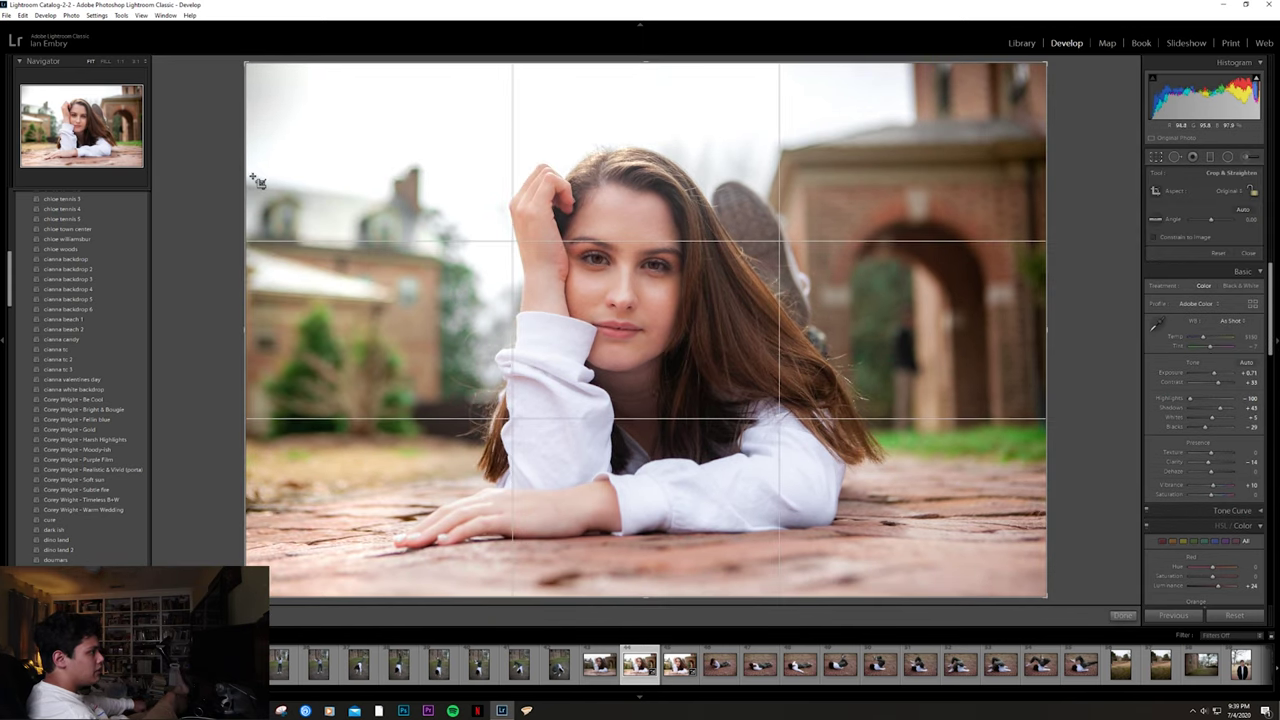
mouse_move(251, 176)
mouse_down()
mouse_move(271, 175)
mouse_move(254, 175)
mouse_up()
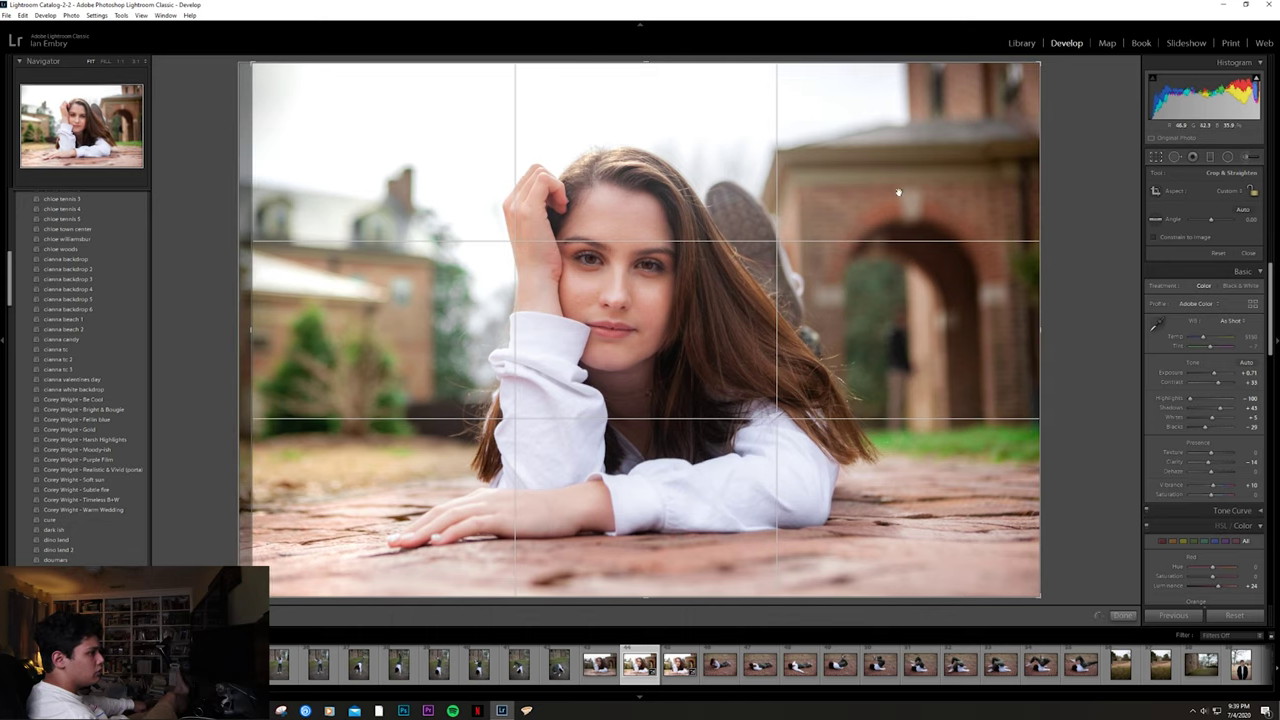
drag(1037, 240, 1042, 240)
drag(700, 57, 700, 64)
drag(649, 594, 662, 568)
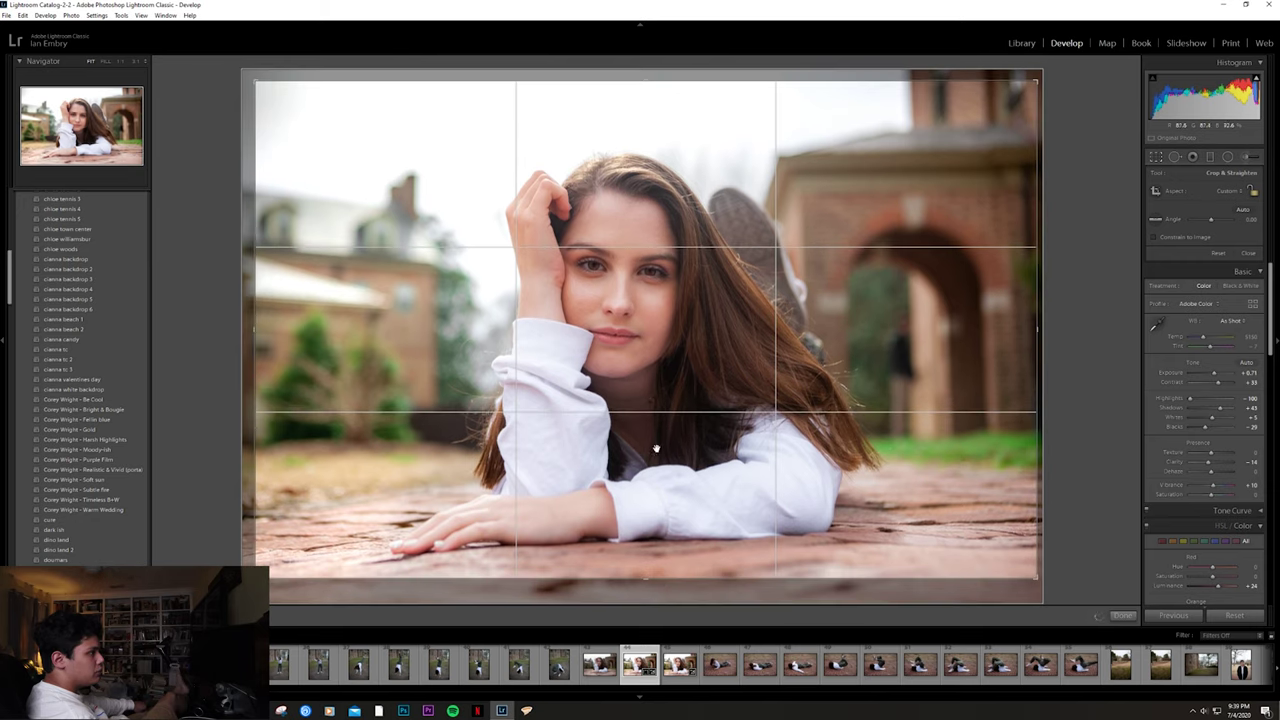
drag(645, 84, 649, 91)
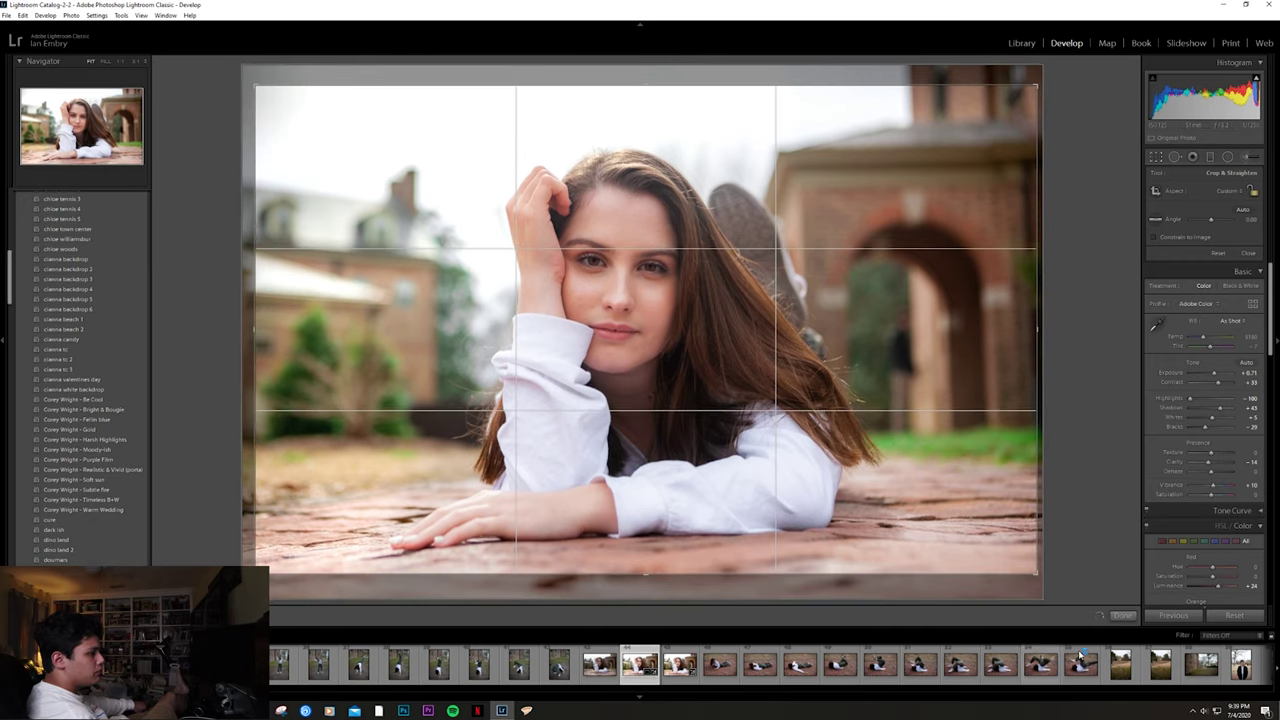
click(1124, 615)
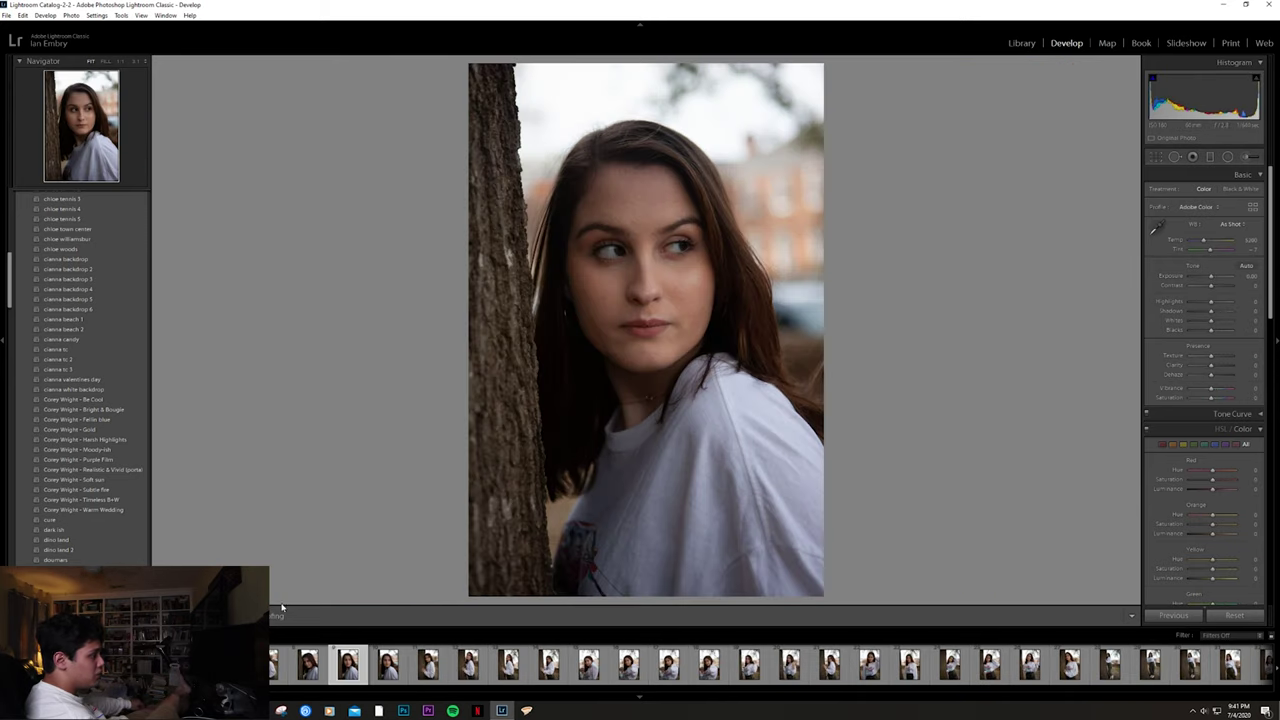
Step: Find the unedited close-up of the man in the white shirt among all photographs and open it for developing
scroll(700, 663, down, 5)
scroll(700, 663, down, 3)
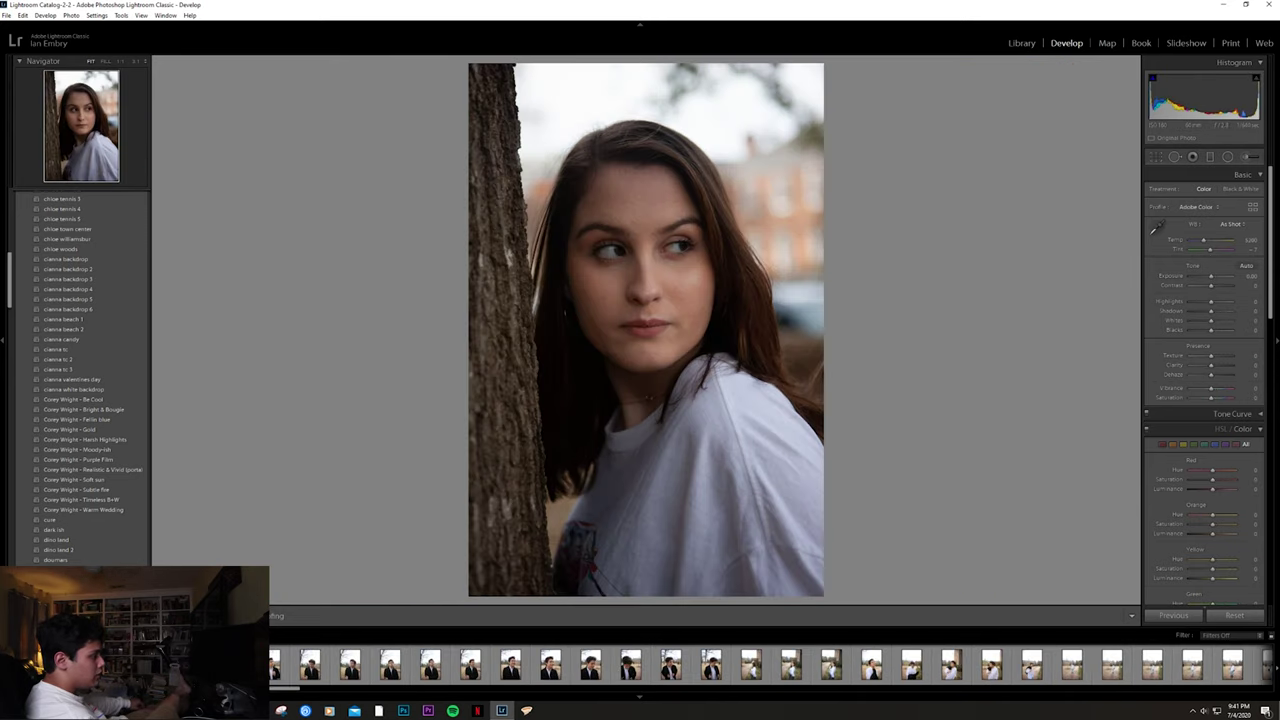
click(391, 663)
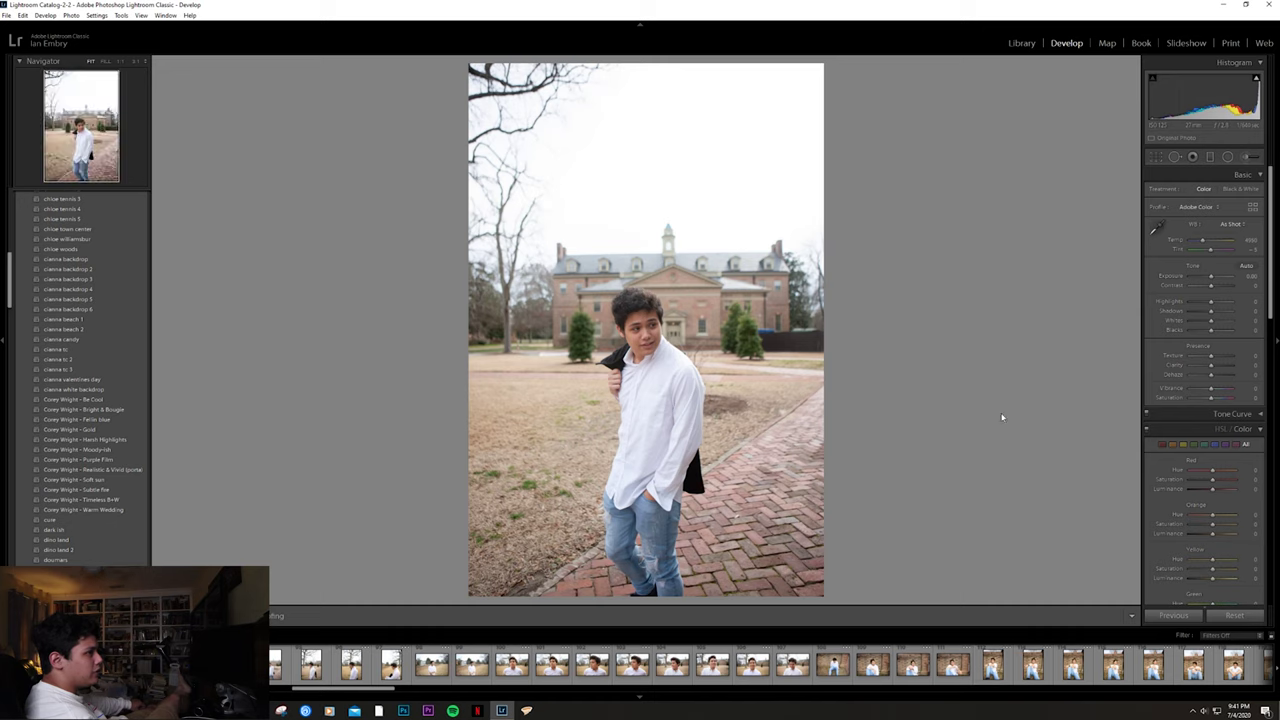
click(1021, 42)
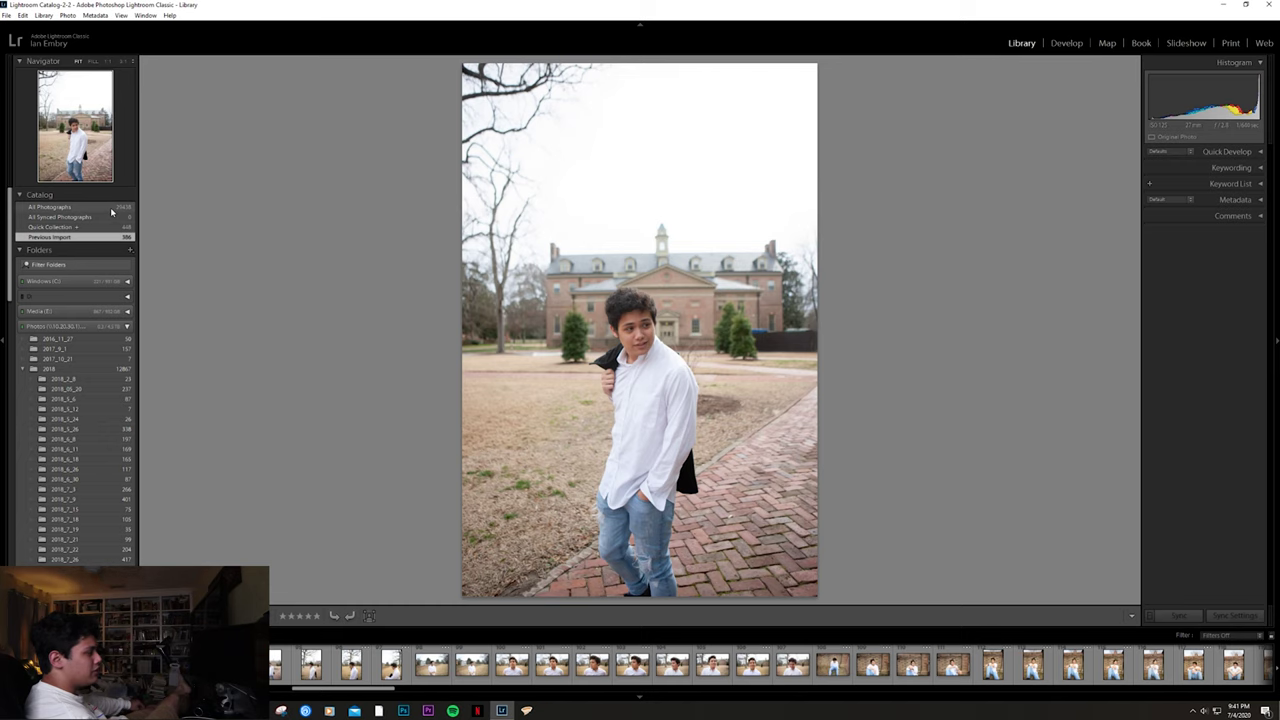
key(g)
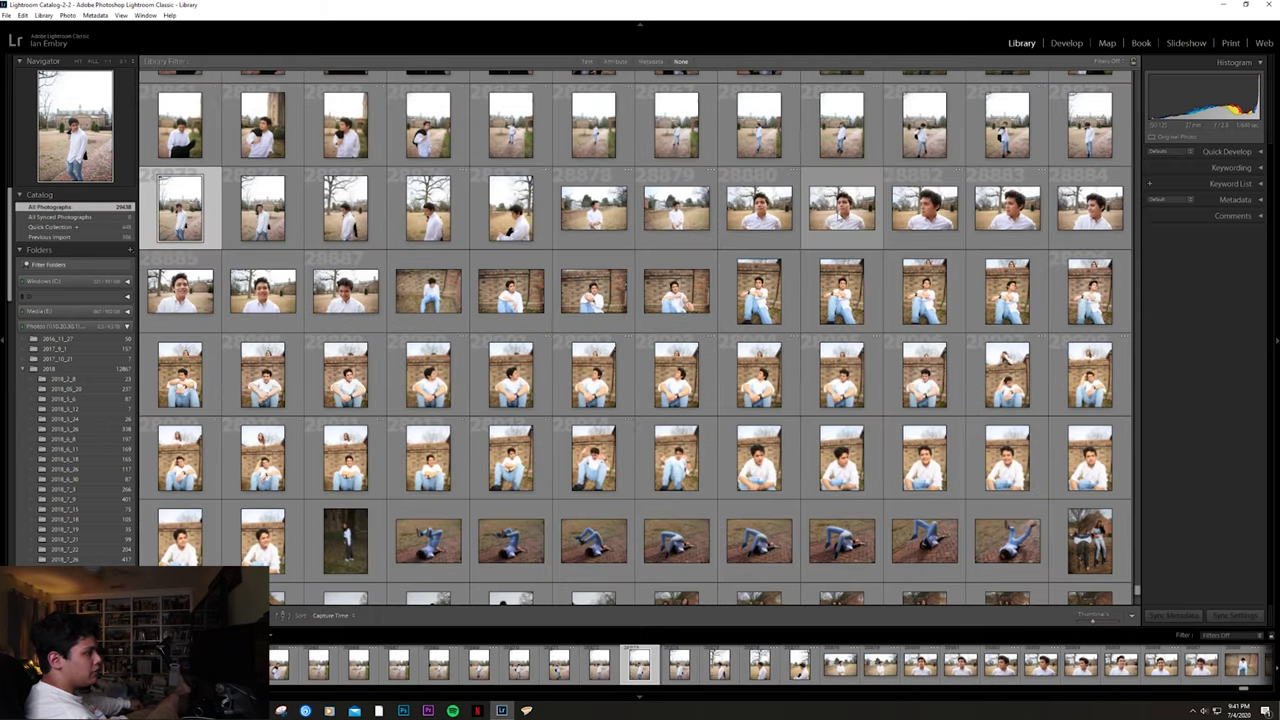
double_click(841, 208)
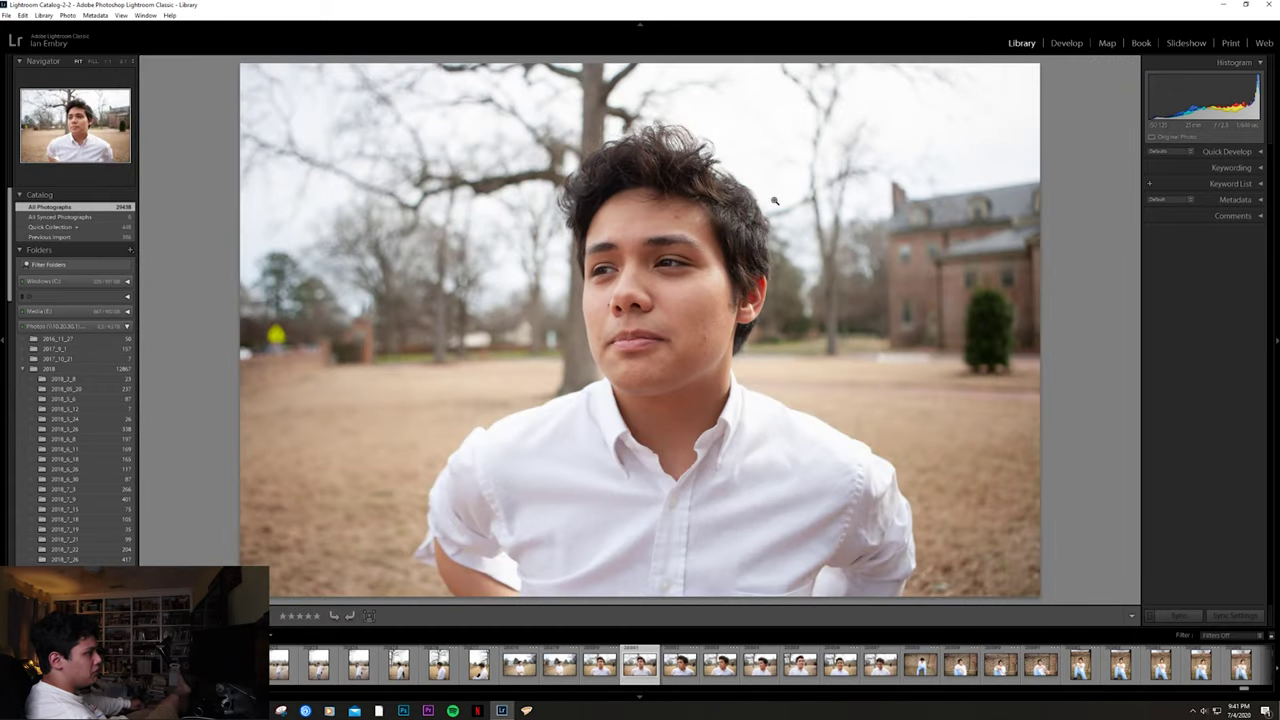
click(1077, 47)
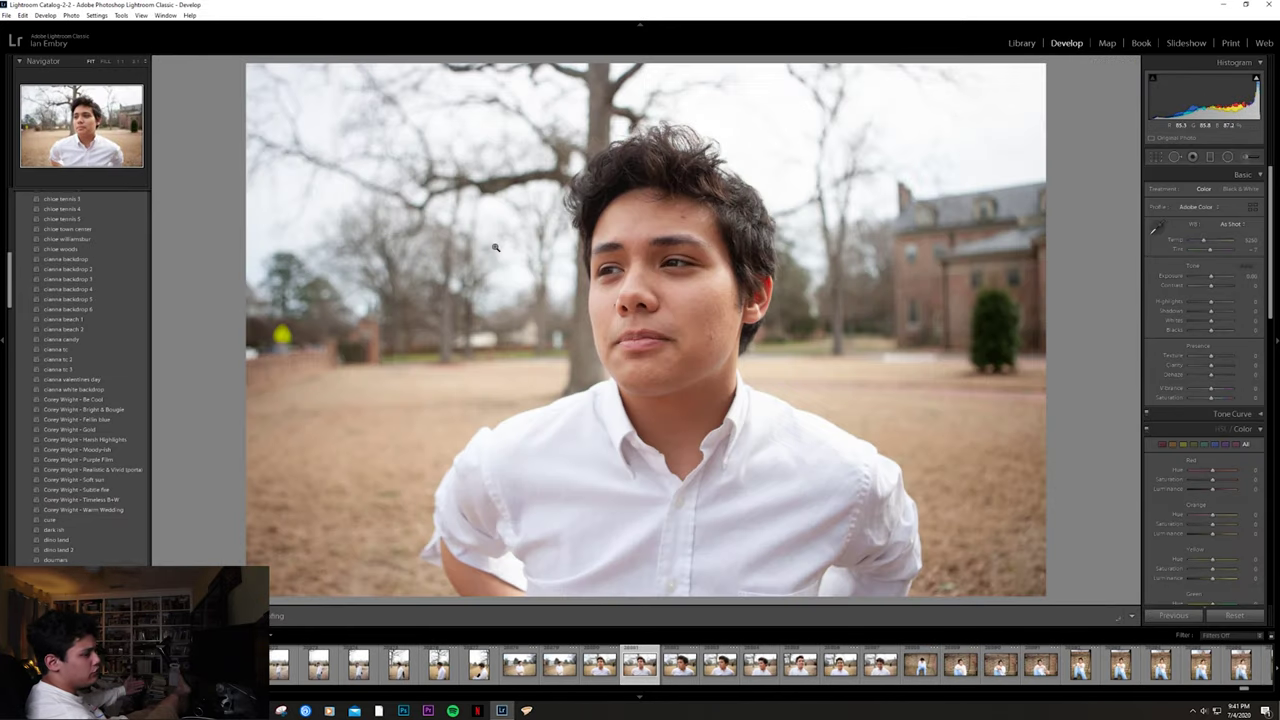